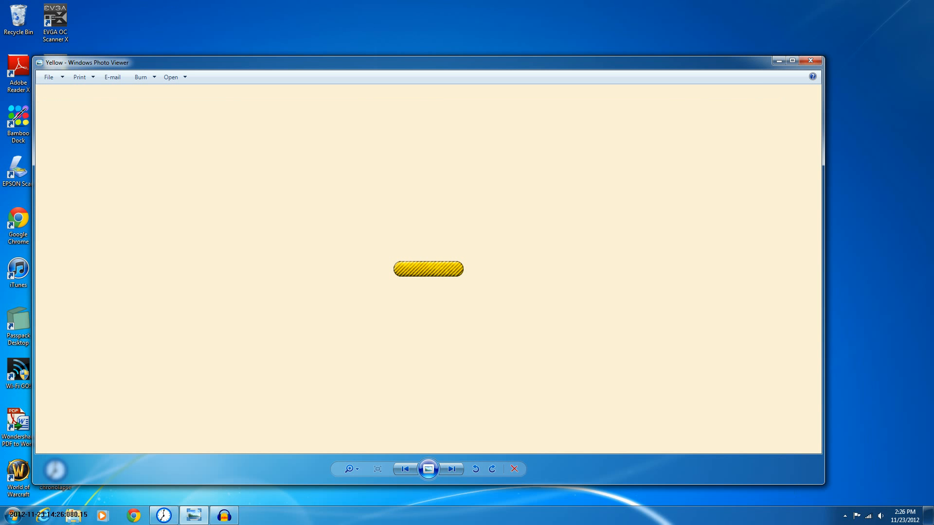
# Close the photo viewer and launch GIMP 2 from the Start menu
pyautogui.click(810, 61)
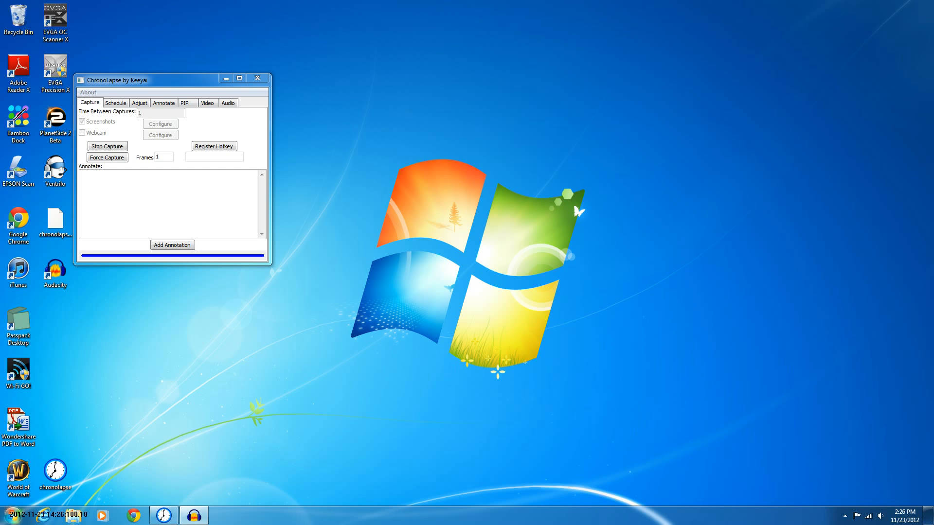
pyautogui.click(13, 515)
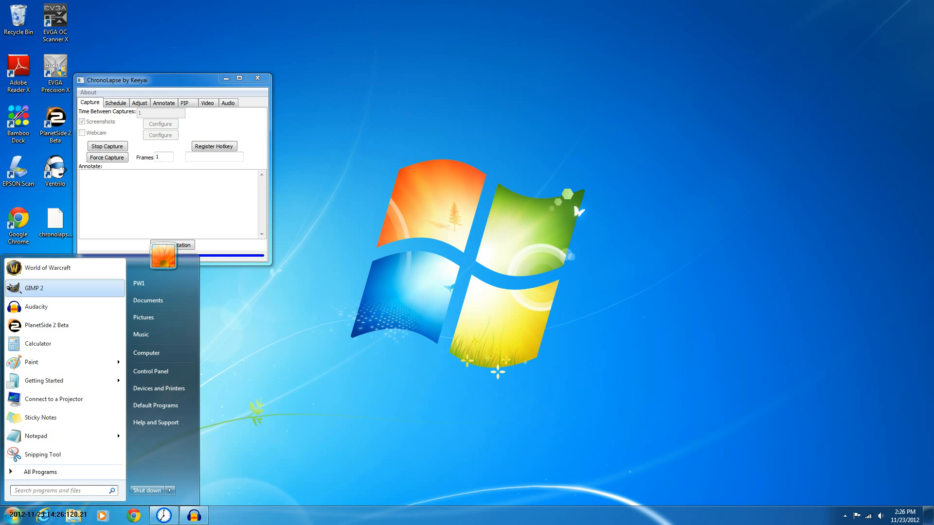
pyautogui.click(64, 289)
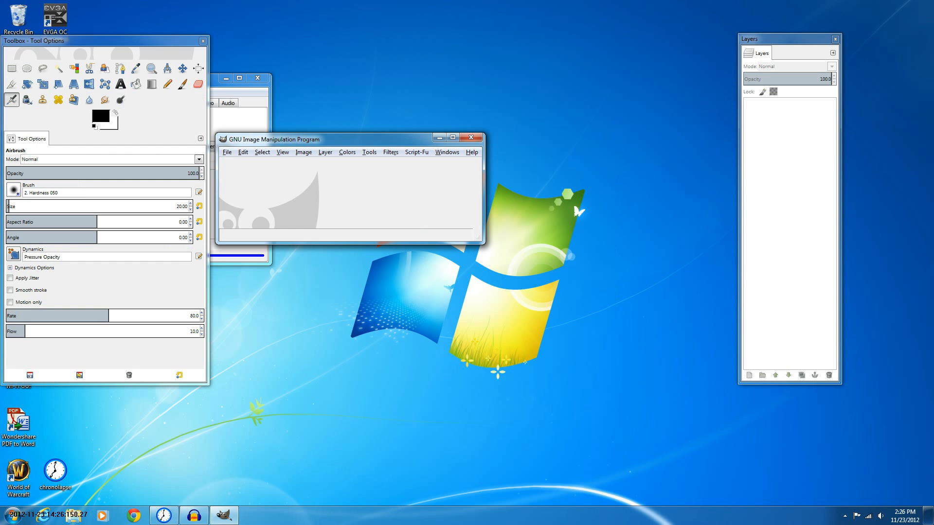
# Create a new image 144 pixels wide and 32 pixels high
pyautogui.click(227, 152)
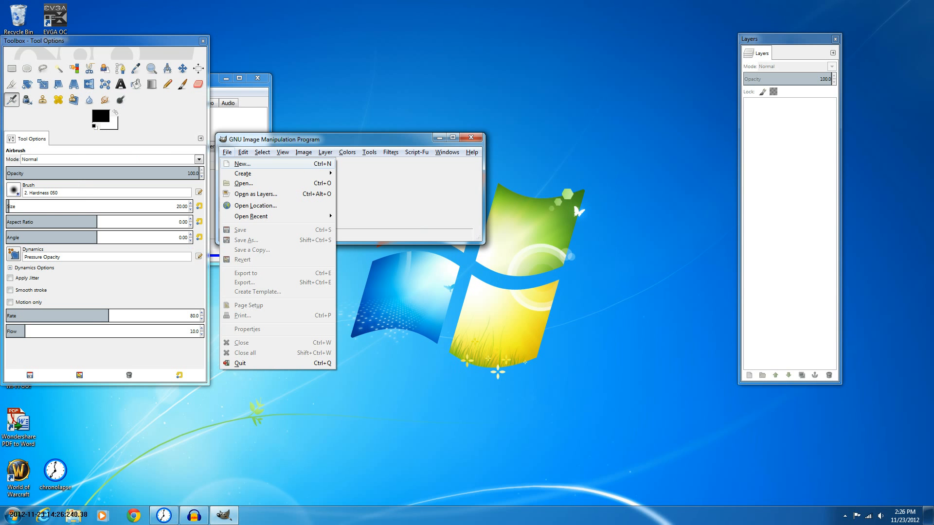
pyautogui.click(242, 164)
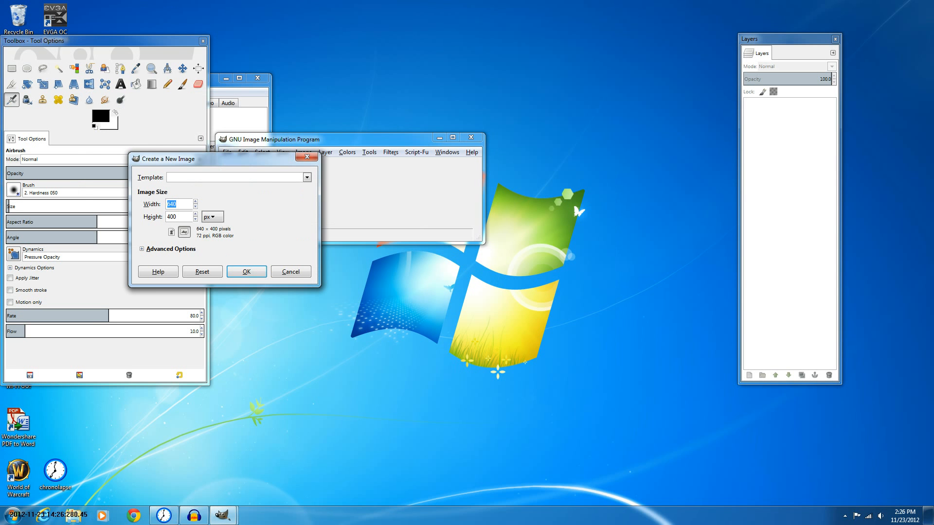
pyautogui.write('144')
pyautogui.press('Tab')
pyautogui.write('32')
pyautogui.press('Return')
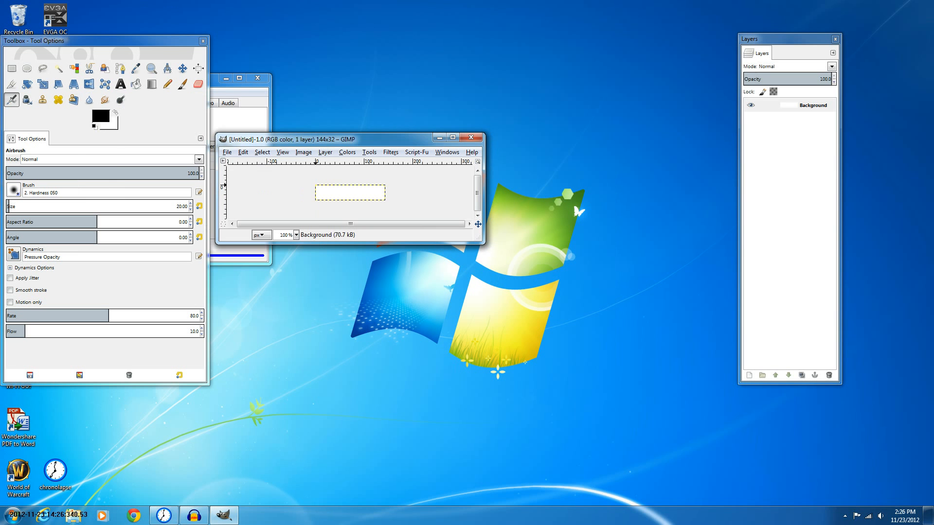
# Select the whole 144 × 32 canvas with a rectangle selection using rounded corners of radius 17.9
pyautogui.click(452, 138)
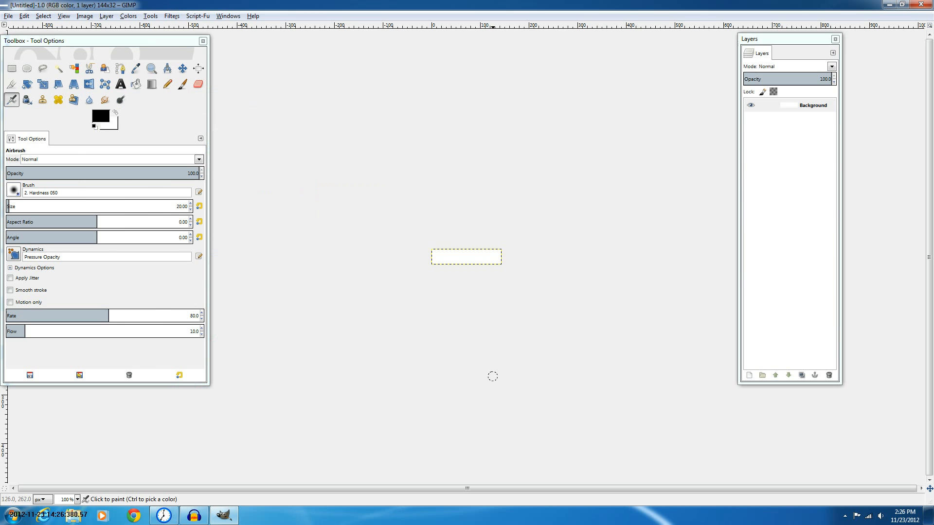
pyautogui.click(12, 68)
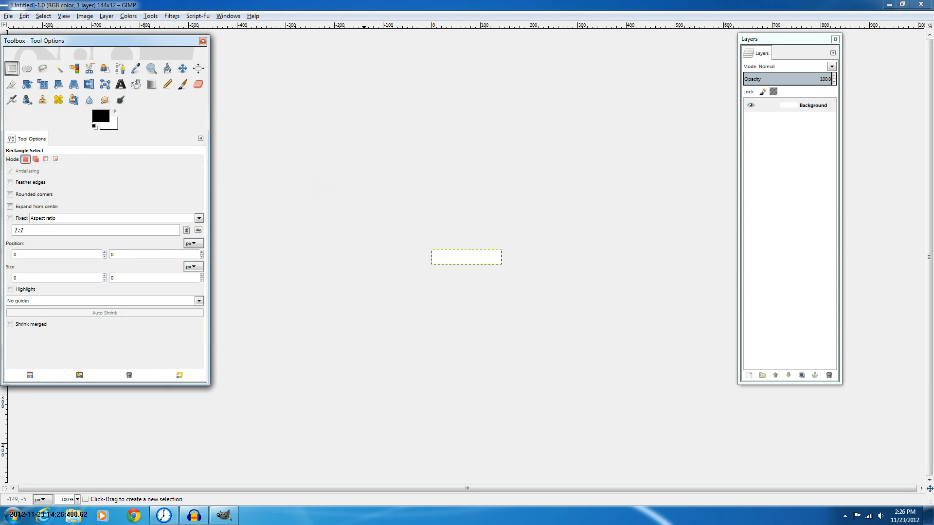
pyautogui.scroll(3, 495, 264)
pyautogui.scroll(1, 552, 276)
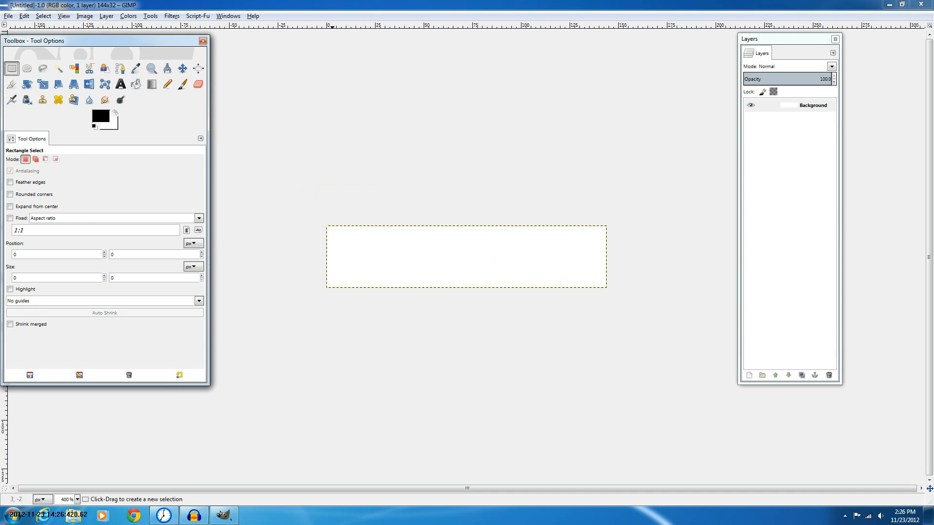
pyautogui.moveTo(328, 228); pyautogui.dragTo(608, 290)
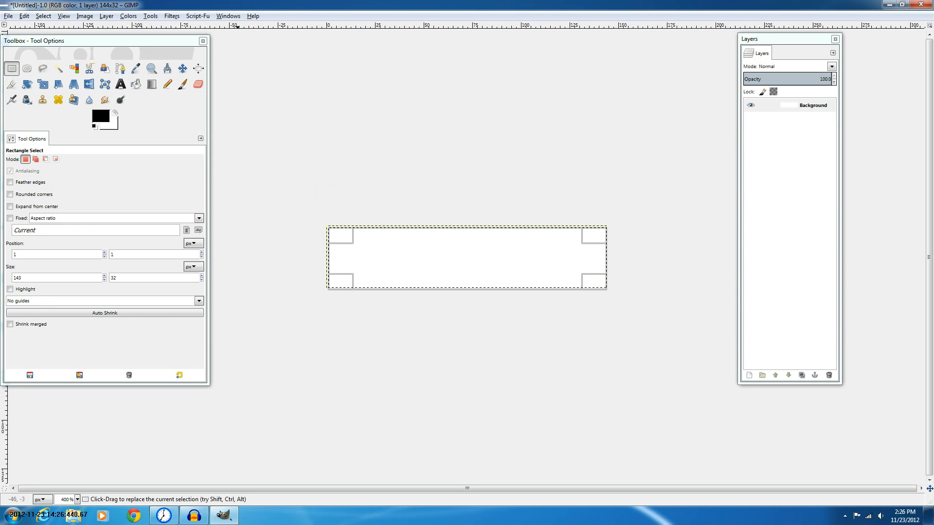
pyautogui.moveTo(332, 231); pyautogui.dragTo(330, 229)
pyautogui.moveTo(514, 283); pyautogui.dragTo(514, 281)
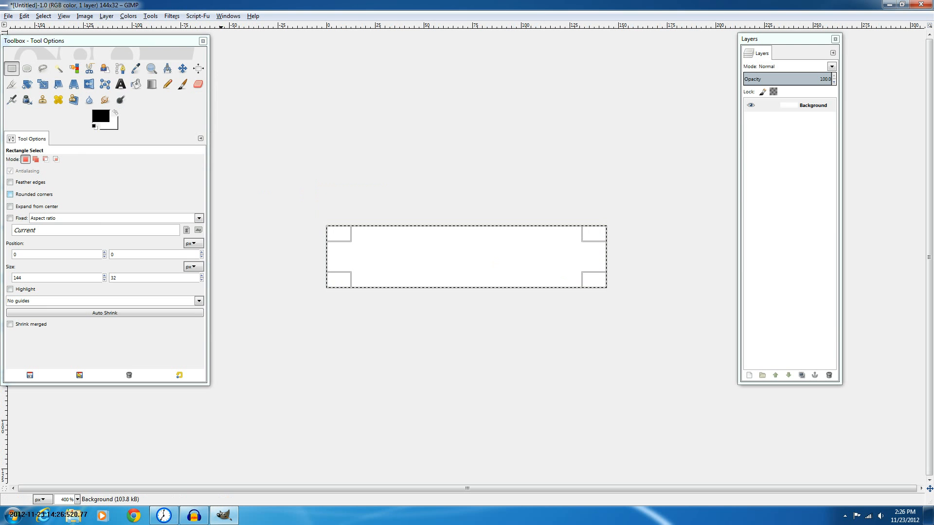
pyautogui.click(10, 194)
pyautogui.moveTo(21, 205); pyautogui.dragTo(45, 205)
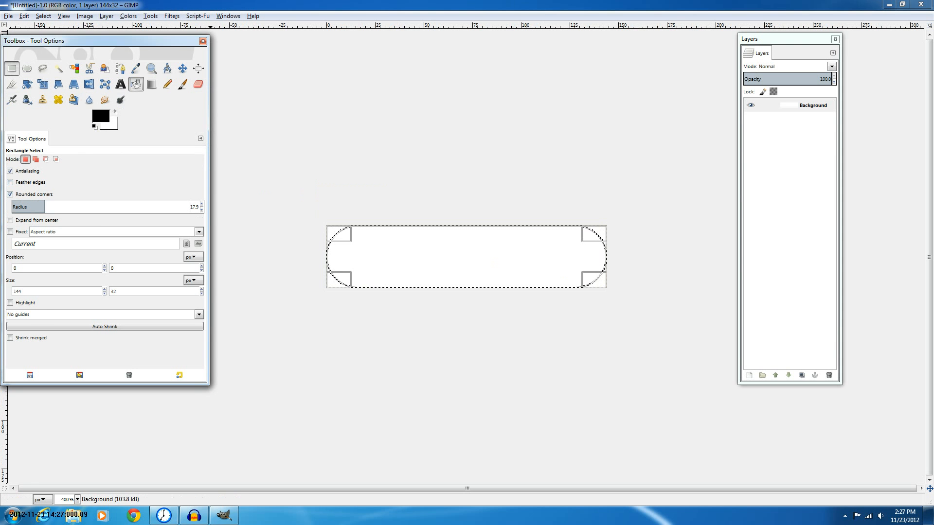
# Add a new transparent layer and bucket-fill the rounded selection on it with black
pyautogui.click(136, 85)
pyautogui.hotkey('ctrl', 'shift', 'n')
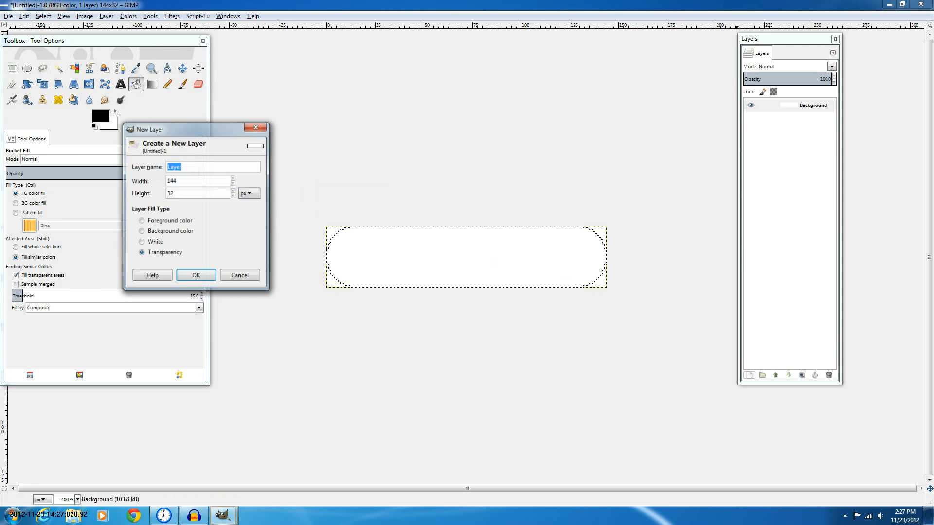
pyautogui.press('Return')
pyautogui.press('+')
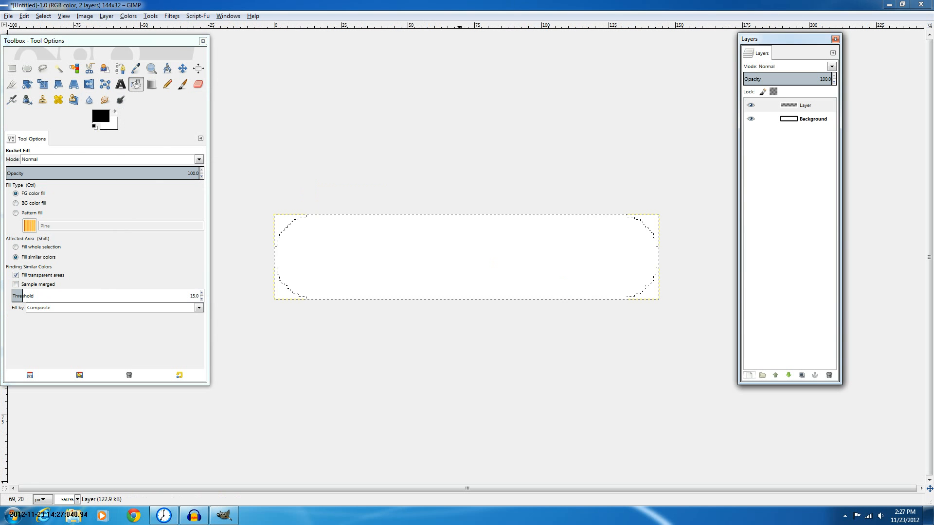
pyautogui.click(458, 267)
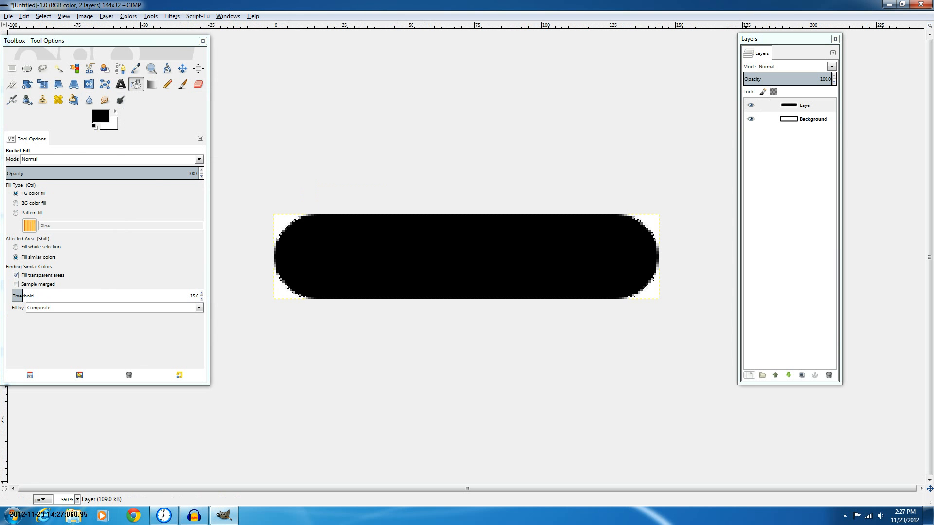
# Rename the black-filled layer to Base
pyautogui.rightClick(808, 108)
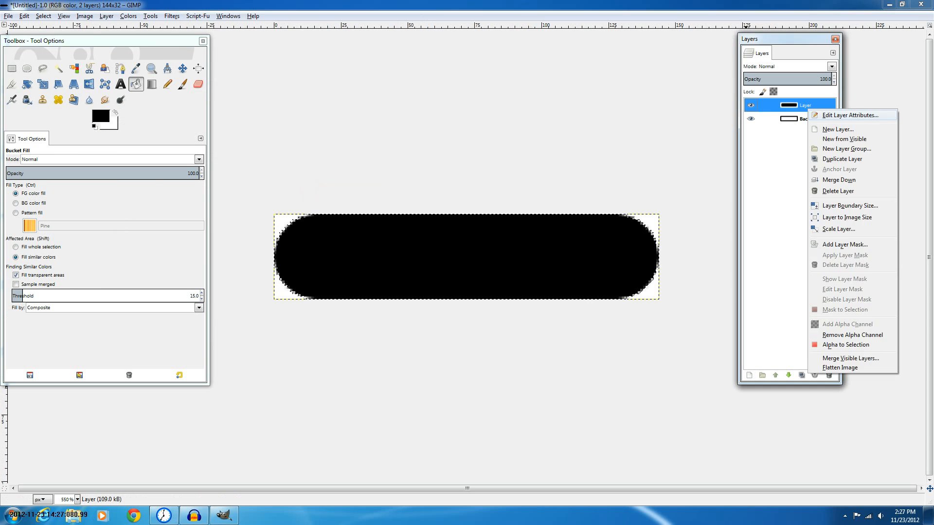
pyautogui.click(849, 115)
pyautogui.write('Base')
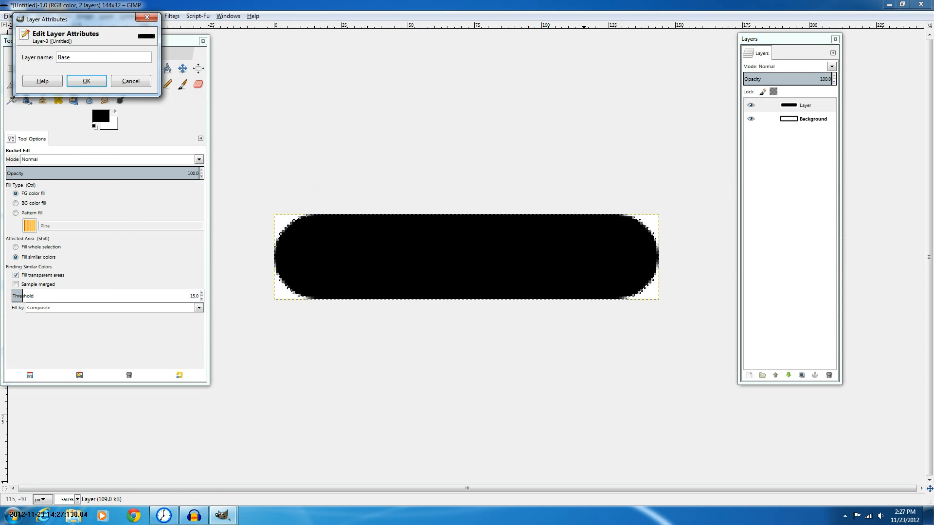
pyautogui.press('Return')
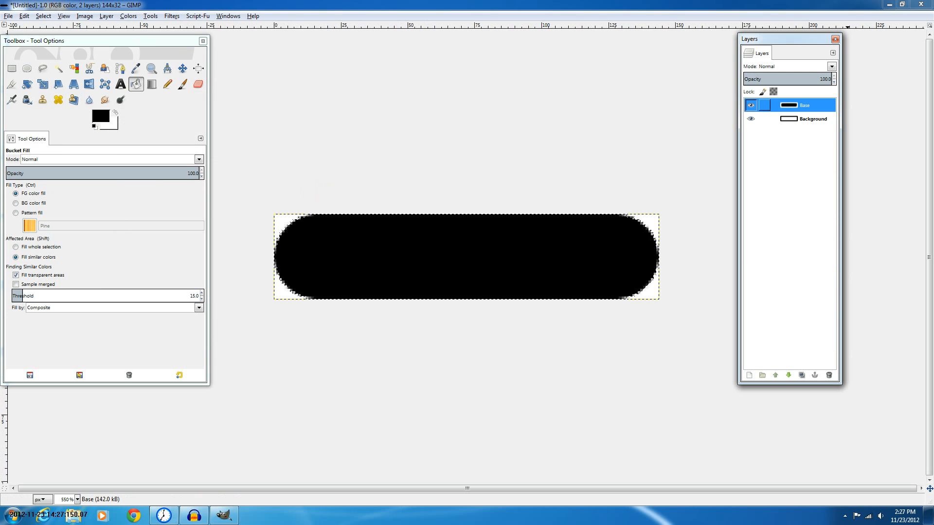
# Add another new transparent layer above the Base layer
pyautogui.click(750, 105)
pyautogui.click(751, 105)
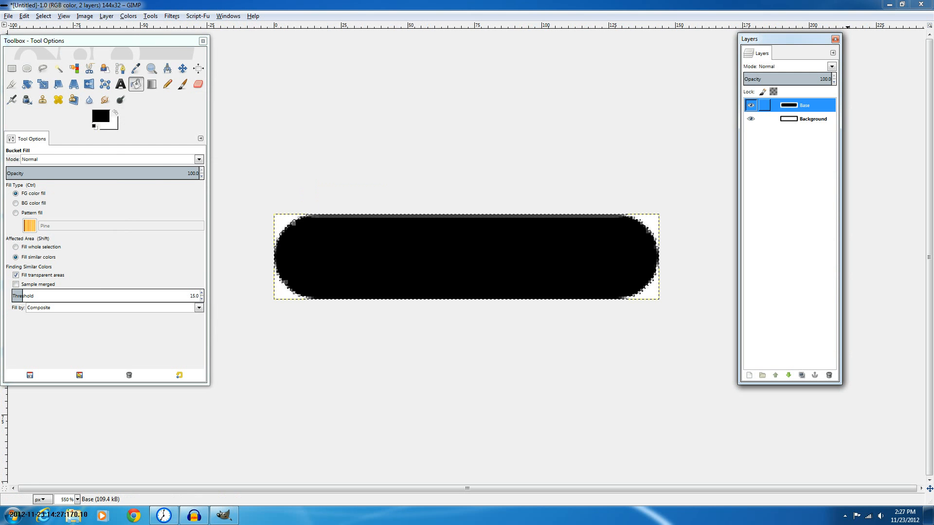
pyautogui.click(749, 376)
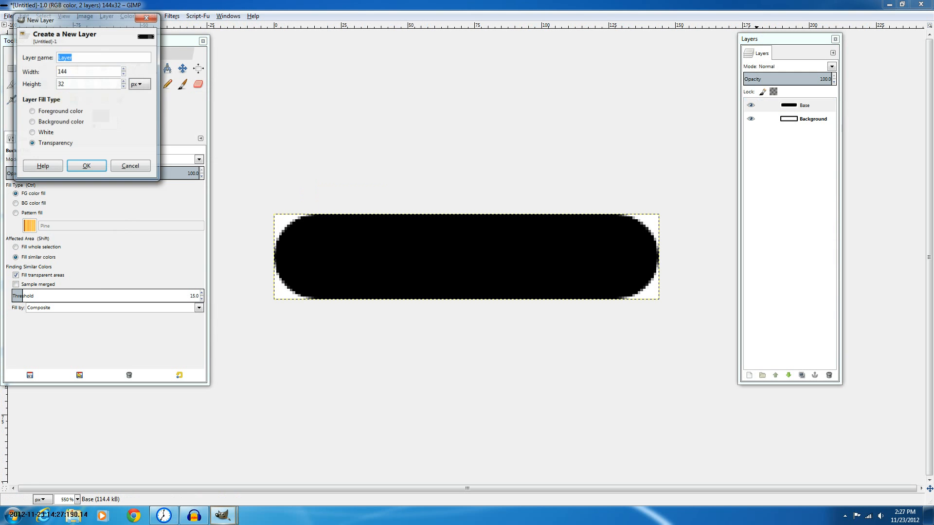
pyautogui.press('Return')
# Load the Base layer's alpha as a selection and make Base the active layer
pyautogui.rightClick(795, 123)
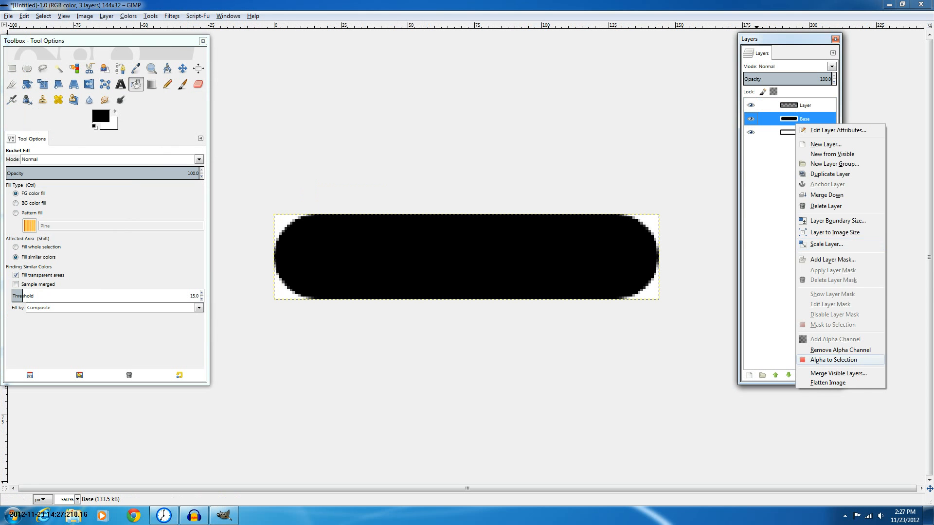
pyautogui.click(834, 360)
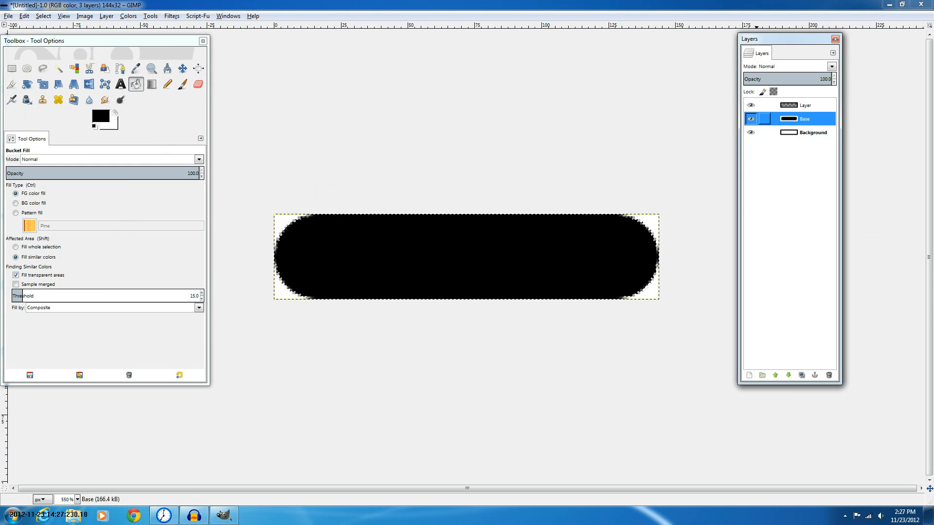
pyautogui.click(751, 118)
pyautogui.click(802, 106)
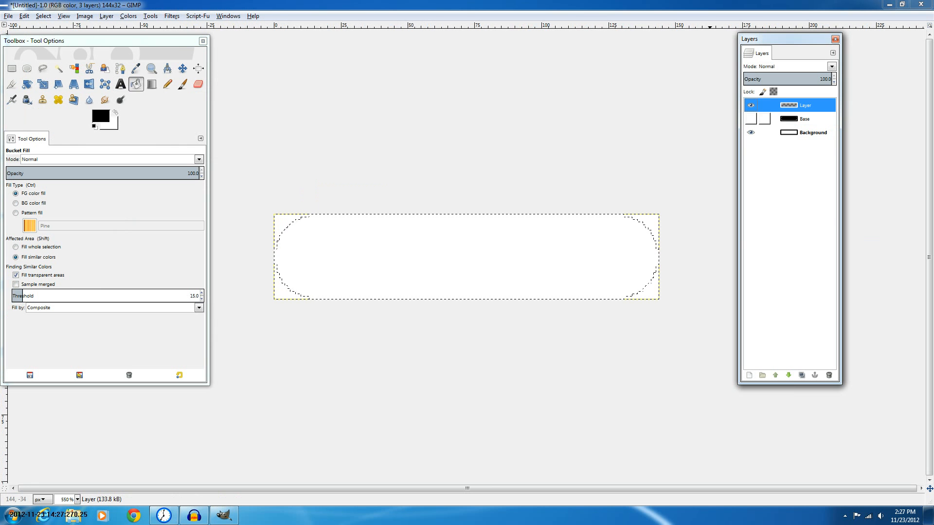
pyautogui.click(751, 119)
pyautogui.click(805, 119)
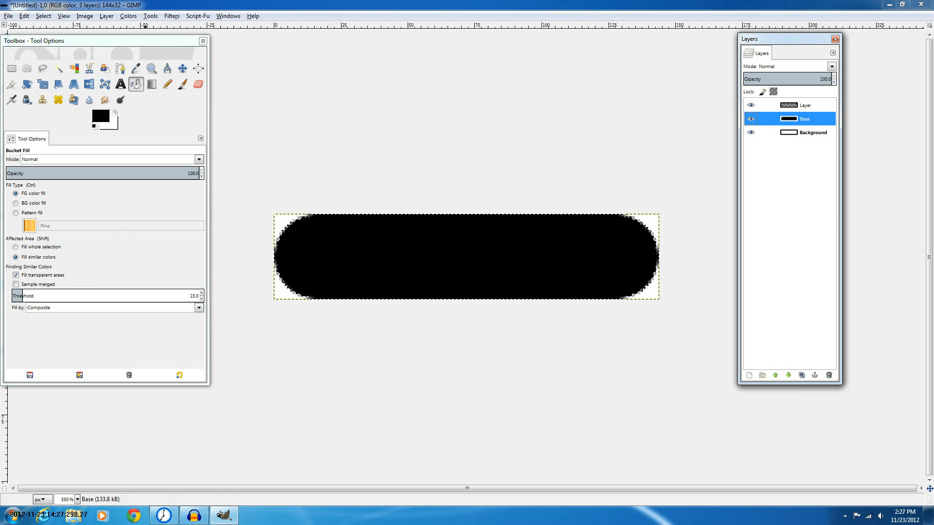
# Apply the Layer Effects Stroke script to Base with black colour, size 1 and position 49
pyautogui.click(197, 16)
pyautogui.moveTo(212, 27)
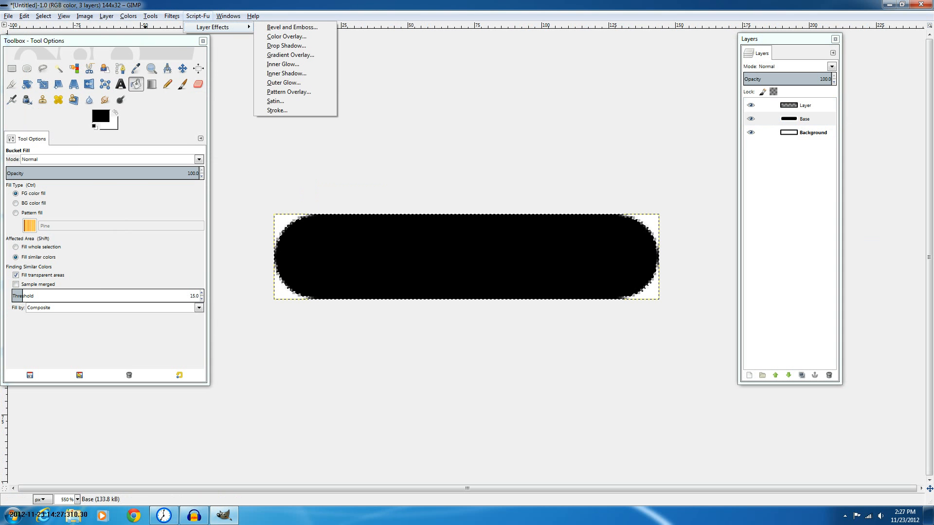
pyautogui.click(288, 92)
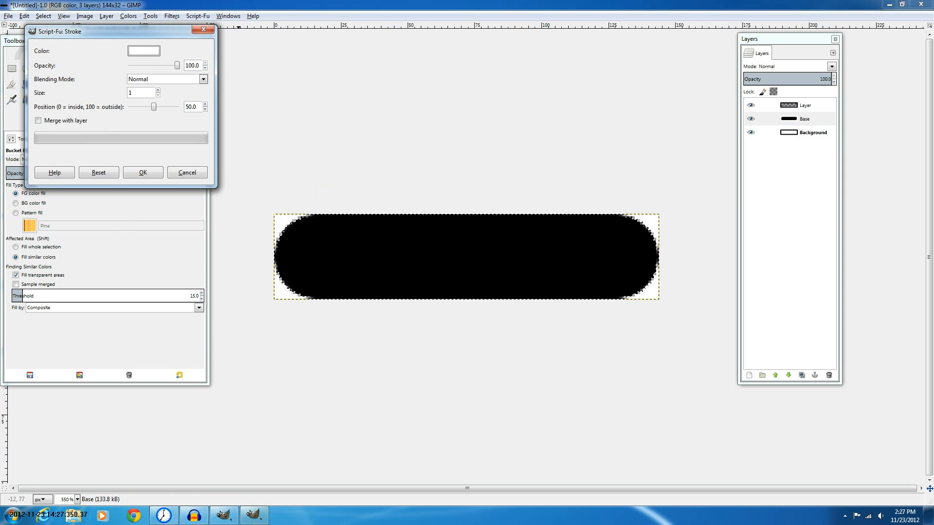
pyautogui.click(144, 51)
pyautogui.click(47, 140)
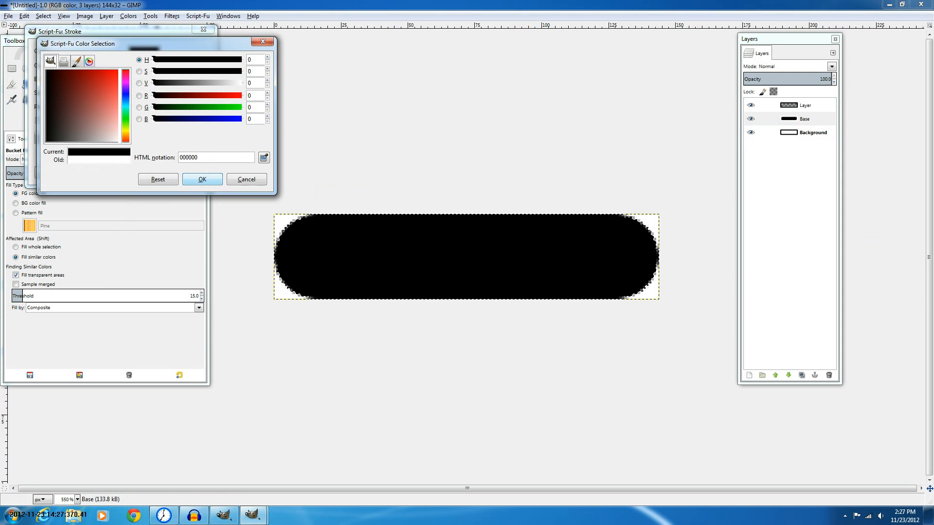
pyautogui.click(203, 179)
pyautogui.click(205, 109)
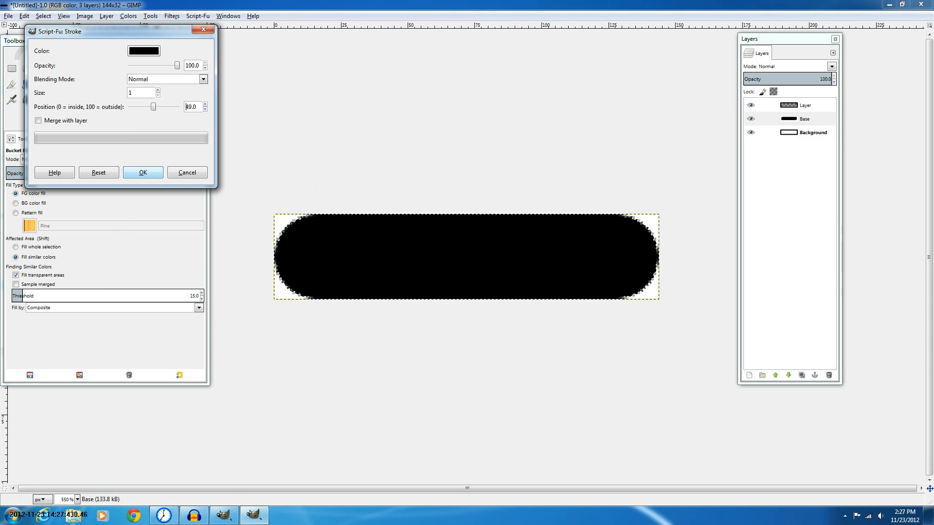
pyautogui.click(143, 173)
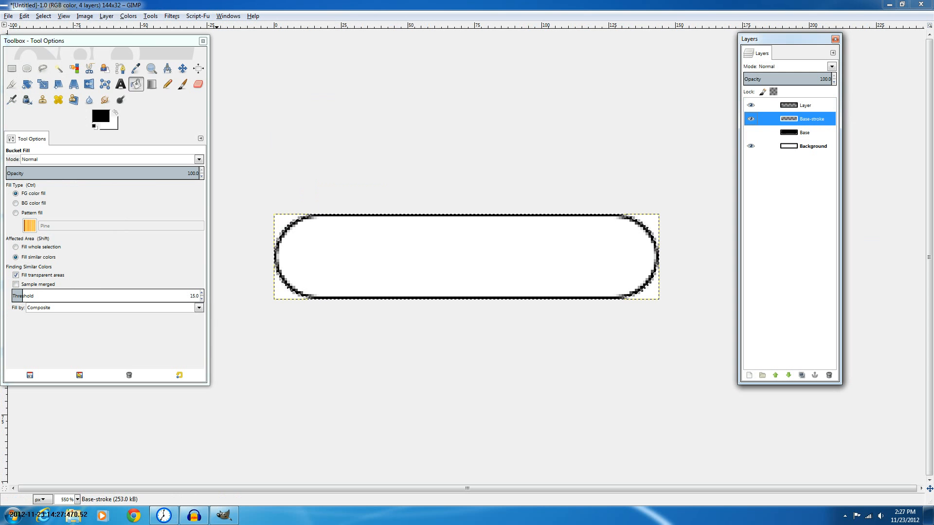
pyautogui.click(43, 15)
pyautogui.click(58, 153)
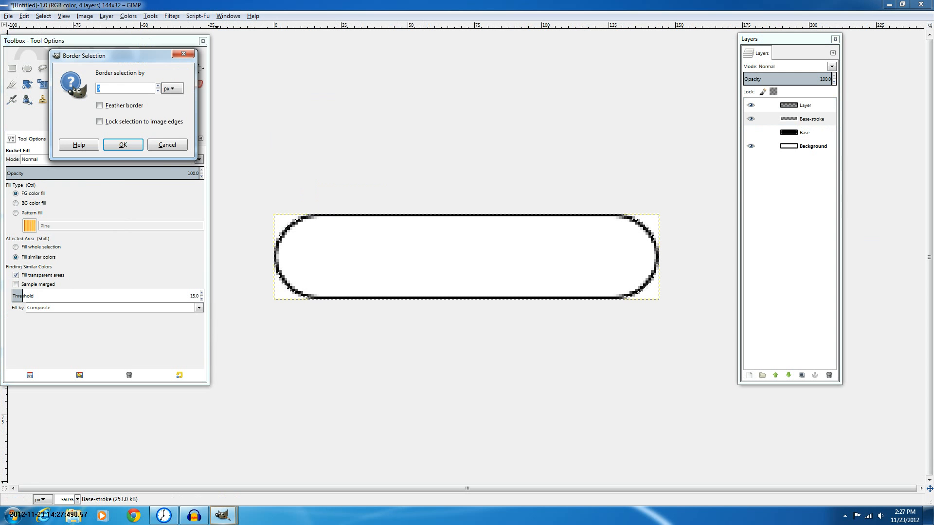
pyautogui.press('Escape')
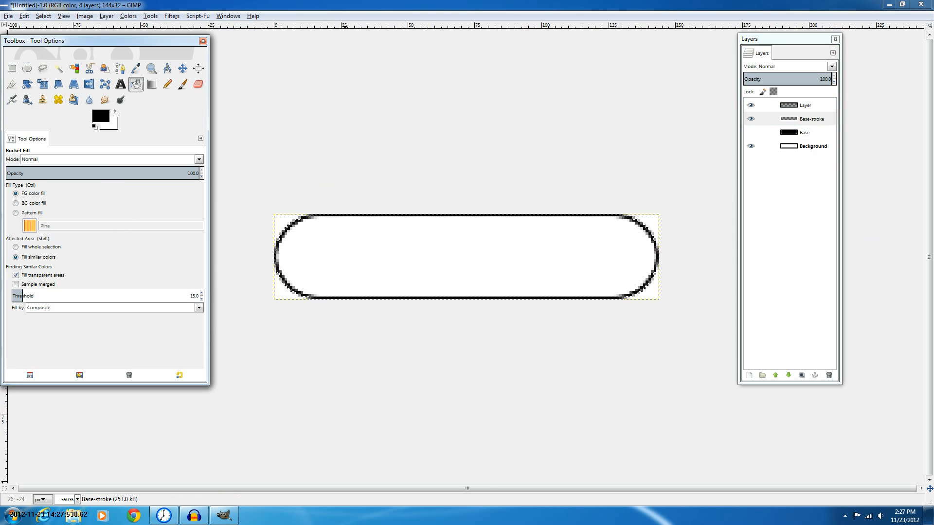
# Load the Base layer's alpha as a selection again
pyautogui.click(811, 119)
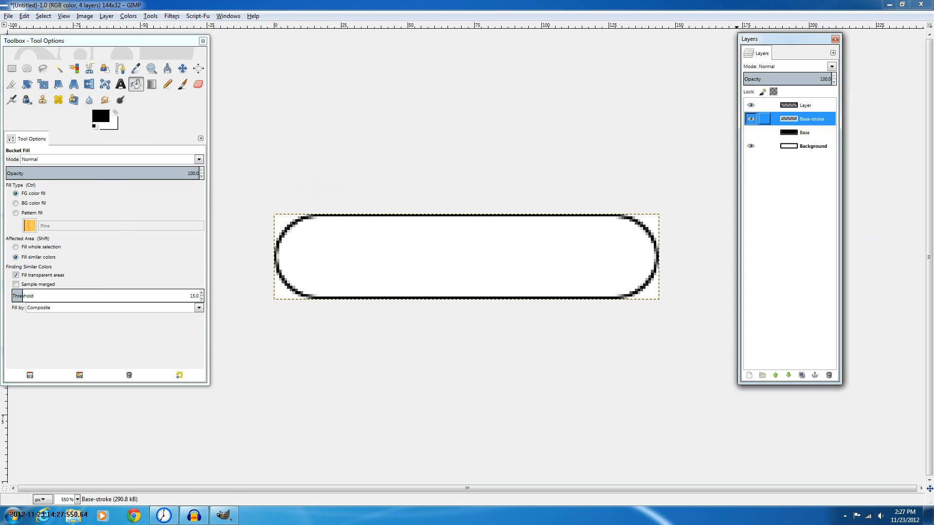
pyautogui.rightClick(795, 130)
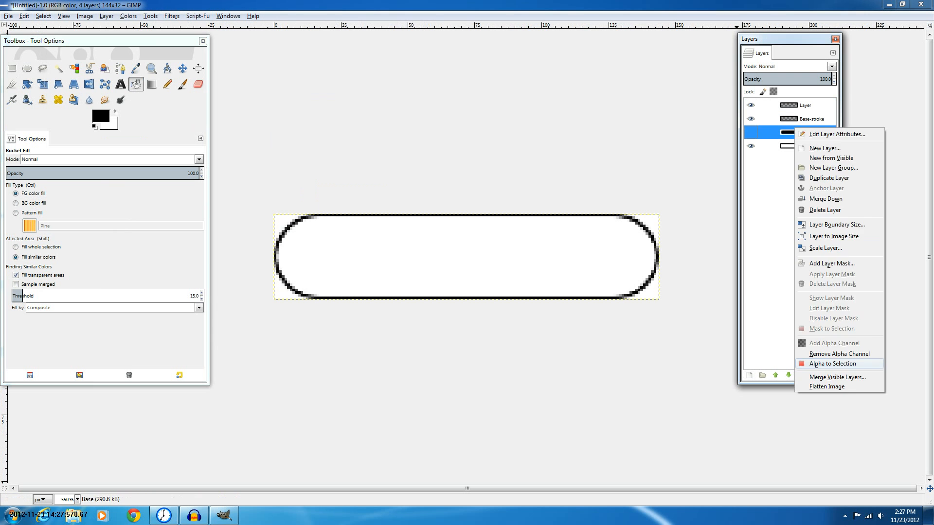
pyautogui.click(832, 364)
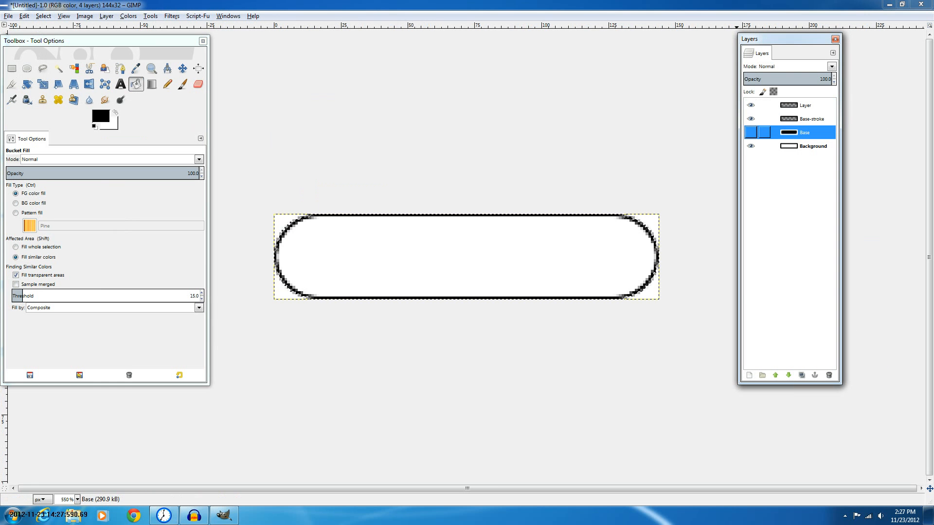
# Set the foreground colour to bright green 06ff00
pyautogui.click(805, 106)
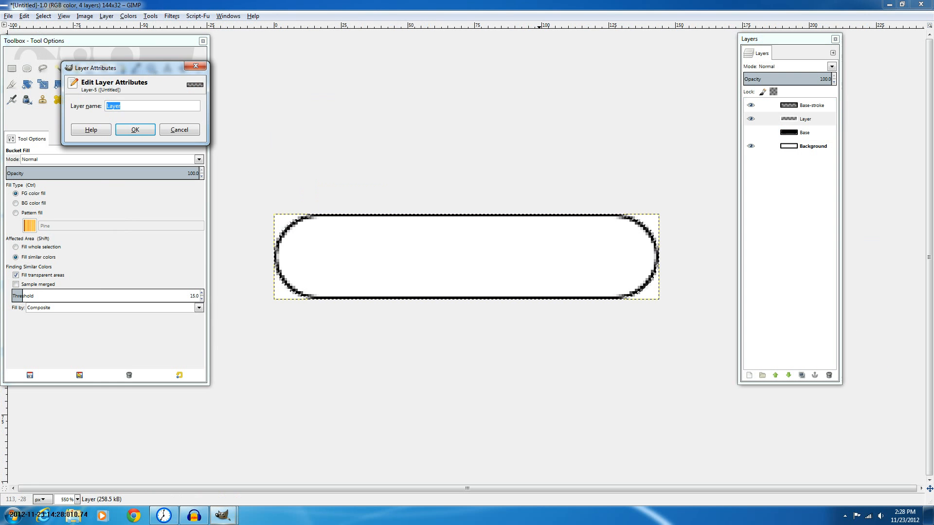
pyautogui.click(180, 130)
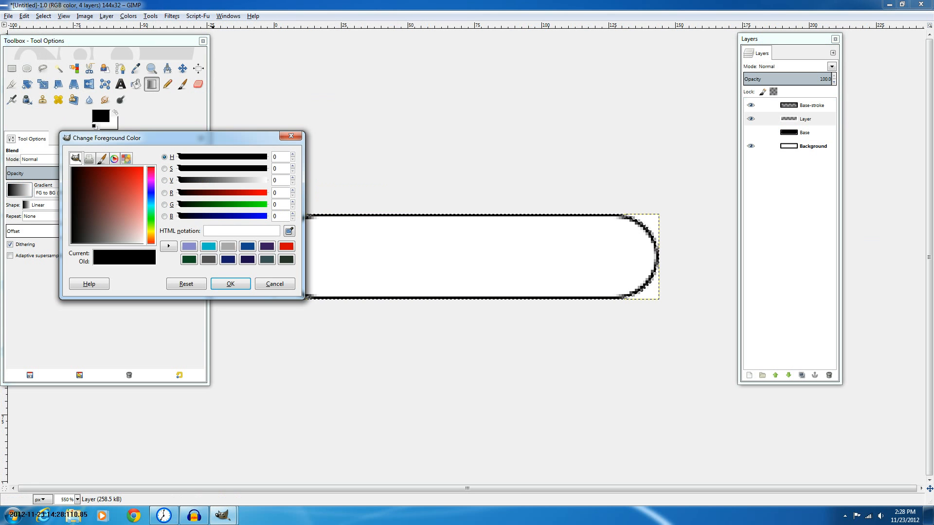
pyautogui.click(208, 156)
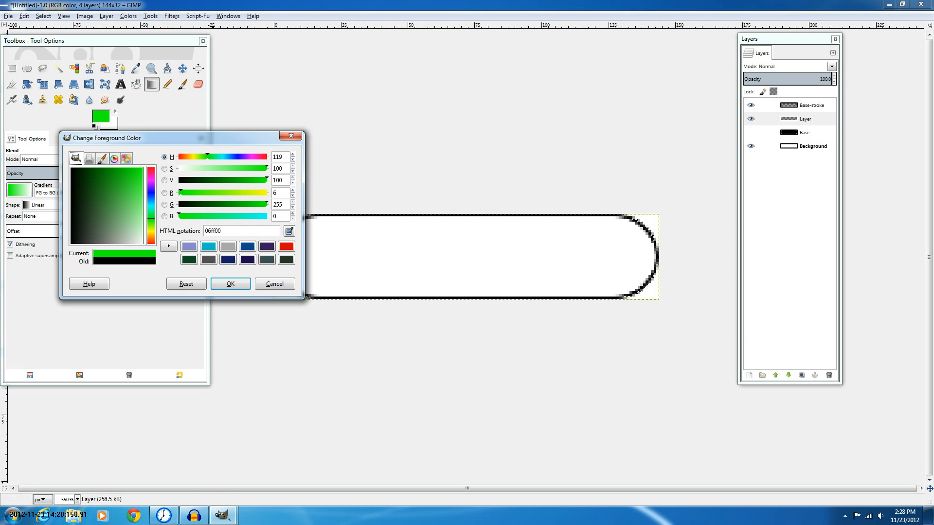
pyautogui.press('Return')
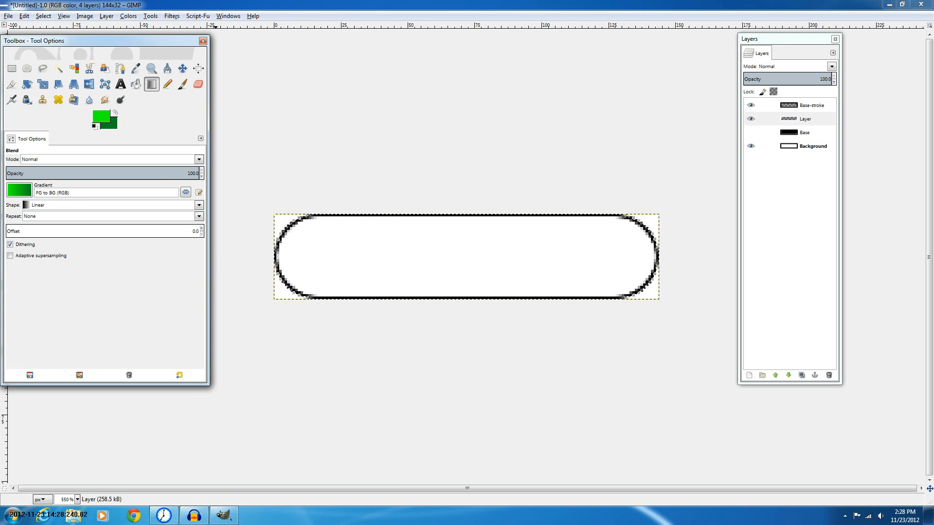
# Fill the selection on Layer with an FG to BG (RGB) linear gradient, bright green at the top and dark green at the bottom
pyautogui.click(19, 190)
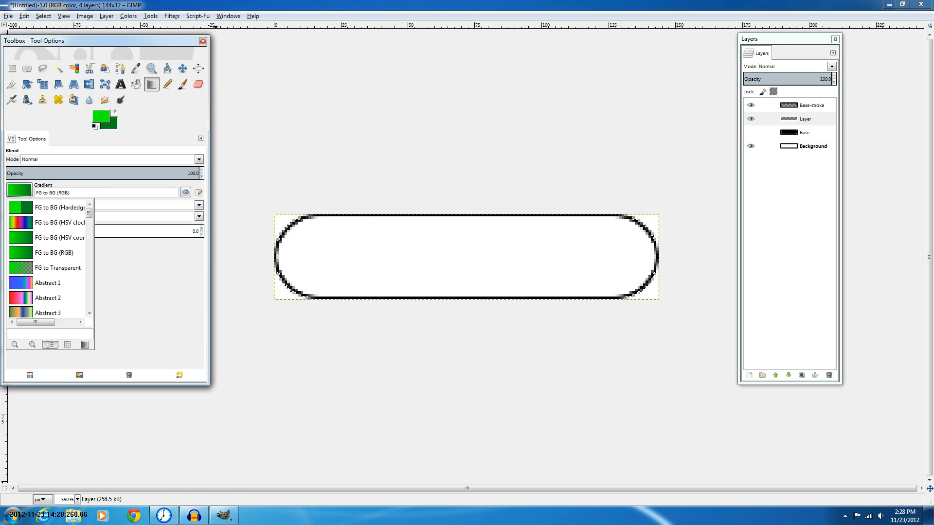
pyautogui.click(60, 237)
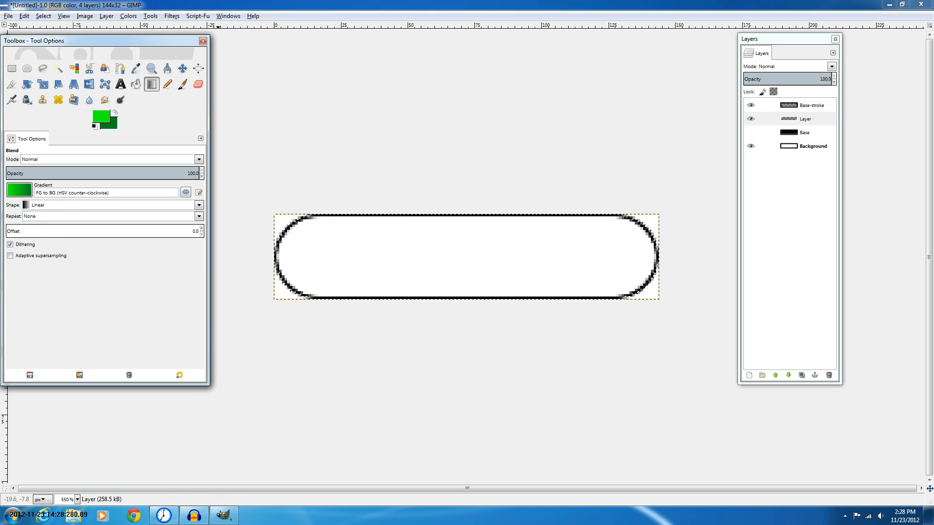
pyautogui.click(19, 189)
pyautogui.click(53, 252)
pyautogui.moveTo(278, 254); pyautogui.dragTo(269, 278)
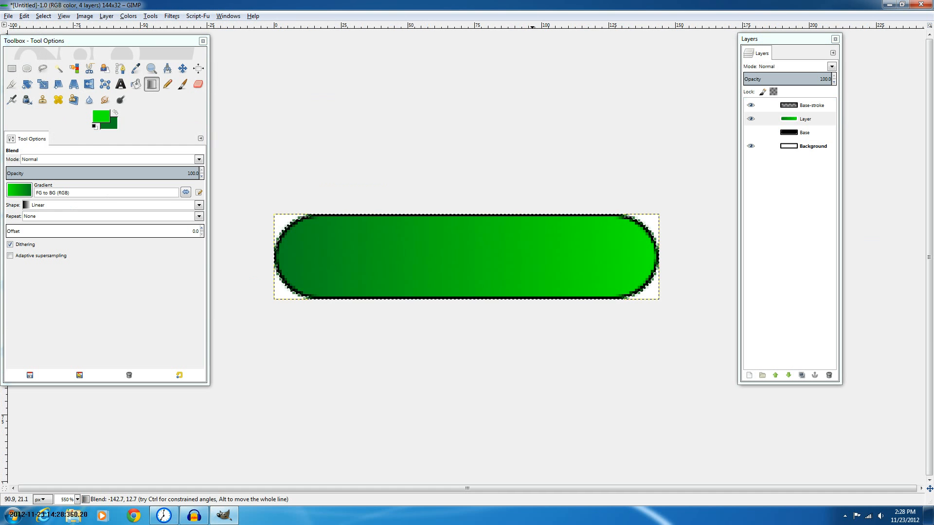
pyautogui.moveTo(652, 251); pyautogui.dragTo(268, 251)
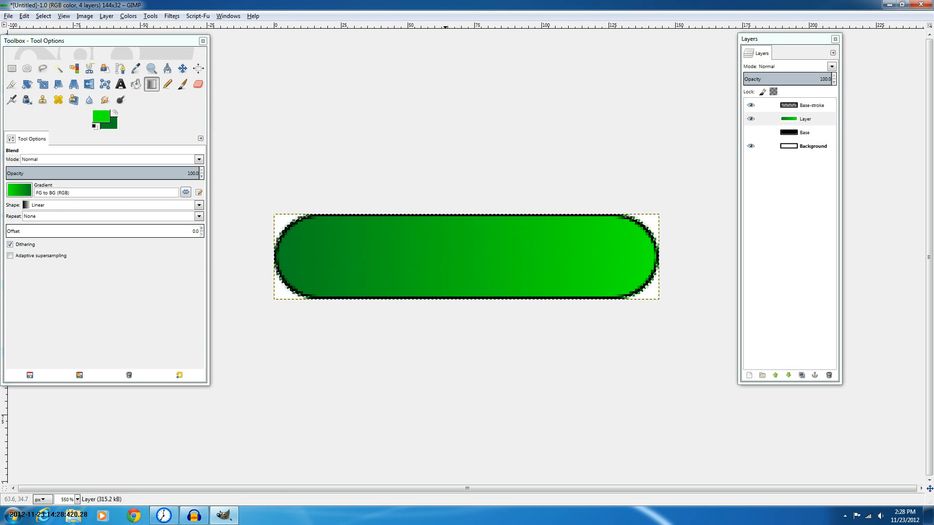
pyautogui.moveTo(479, 331); pyautogui.dragTo(460, 313)
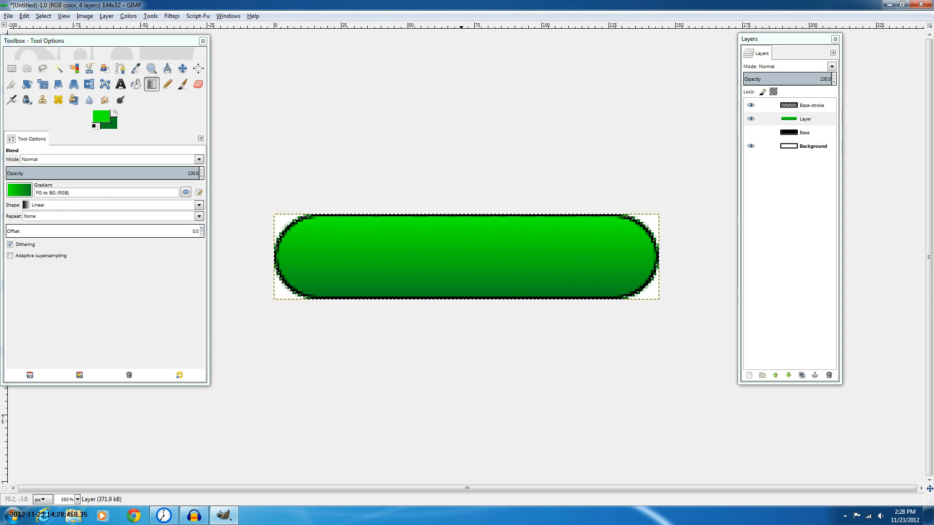
# Lower the Base-stroke layer's opacity to about 25.8
pyautogui.scroll(-4, 486, 205)
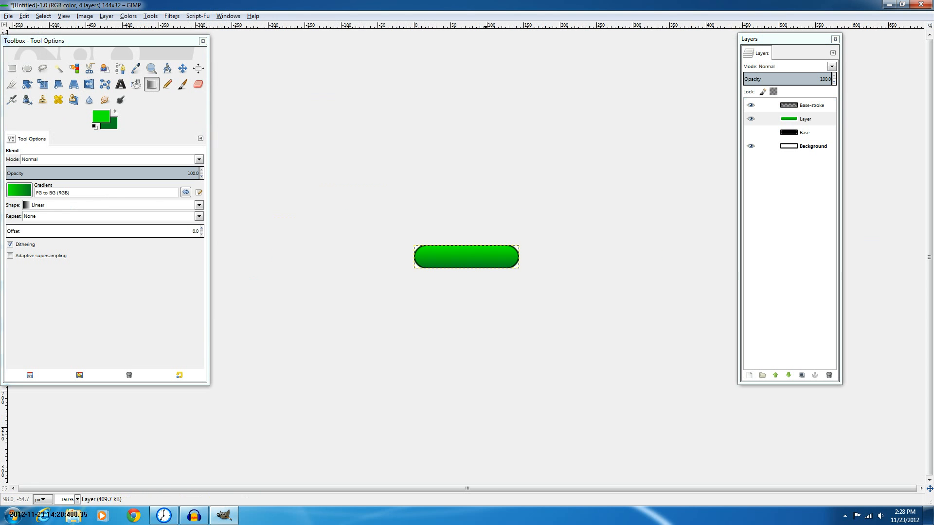
pyautogui.scroll(2, 485, 206)
pyautogui.scroll(1, 509, 223)
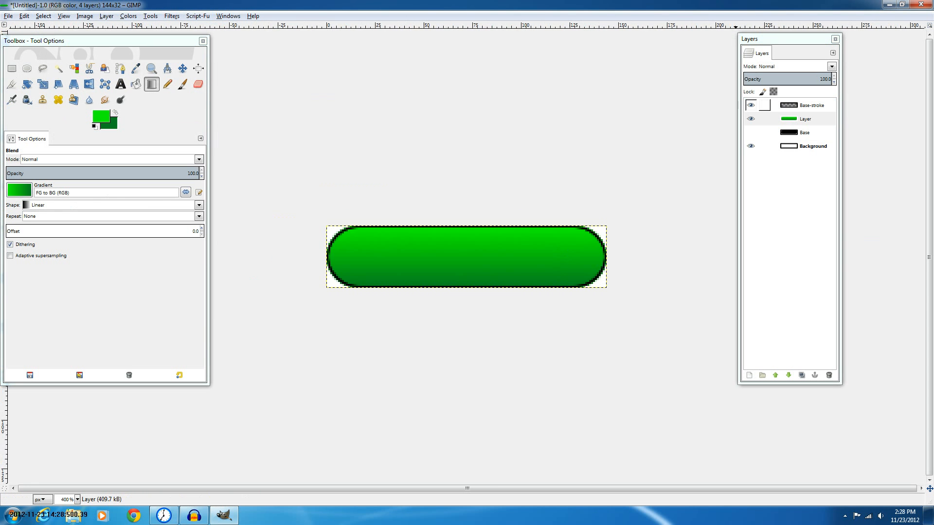
pyautogui.scroll(1, 509, 223)
pyautogui.click(810, 106)
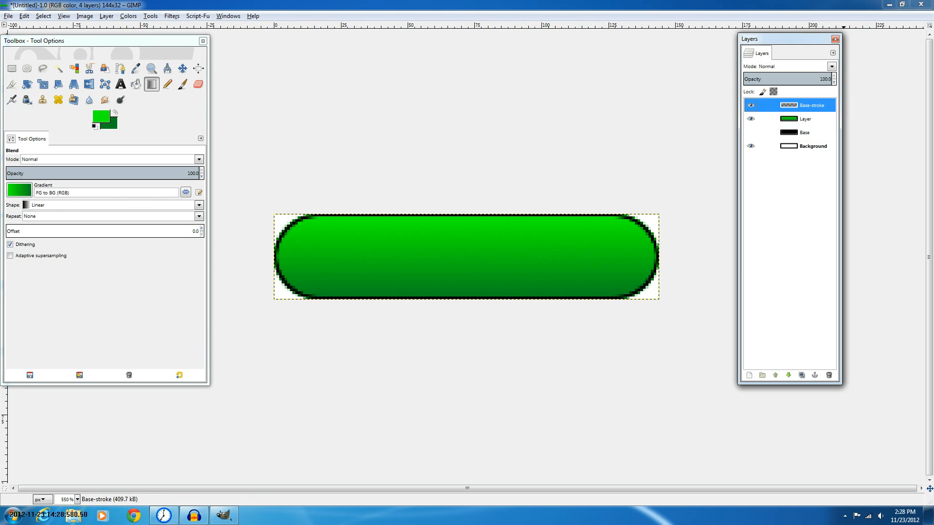
pyautogui.click(821, 79)
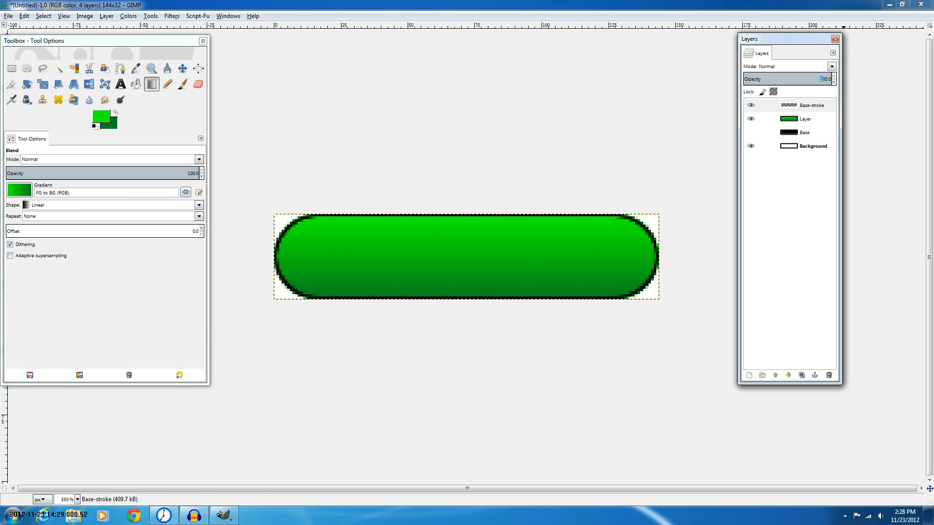
pyautogui.write('54.9')
pyautogui.press('Return')
pyautogui.moveTo(792, 77); pyautogui.dragTo(765, 78)
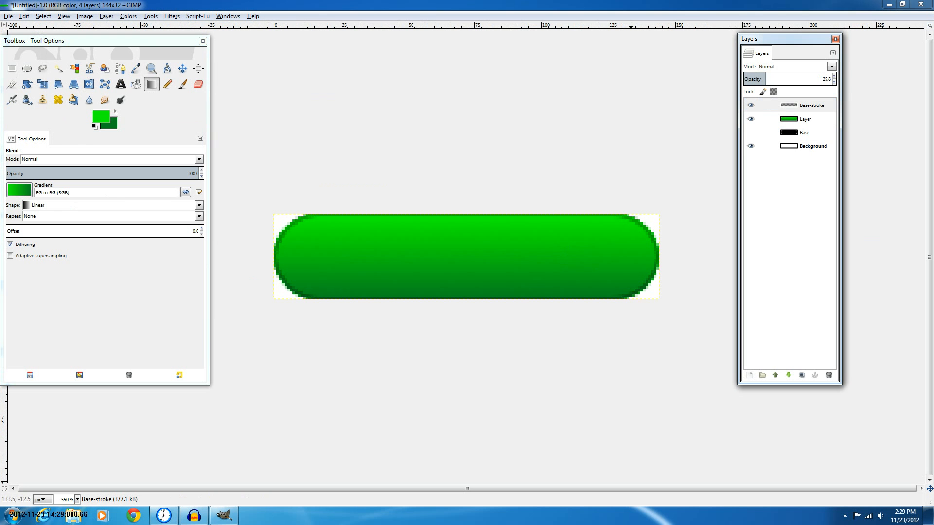
pyautogui.press('-')
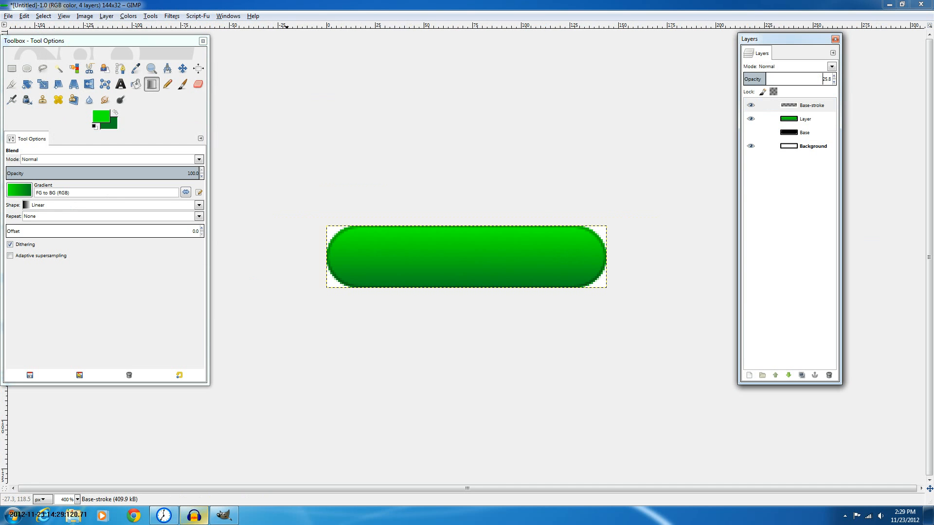
pyautogui.press('+')
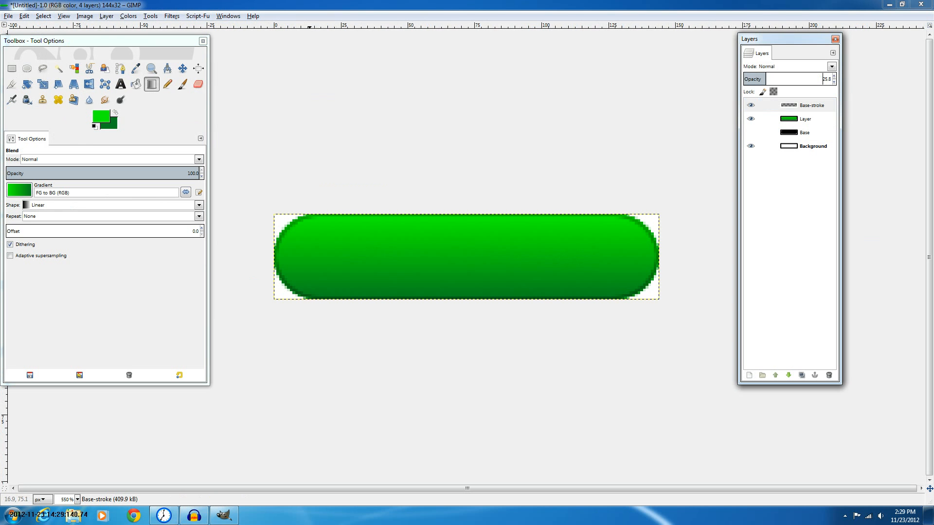
# Switch to Chrome and search Google Images for scan lines
pyautogui.click(133, 516)
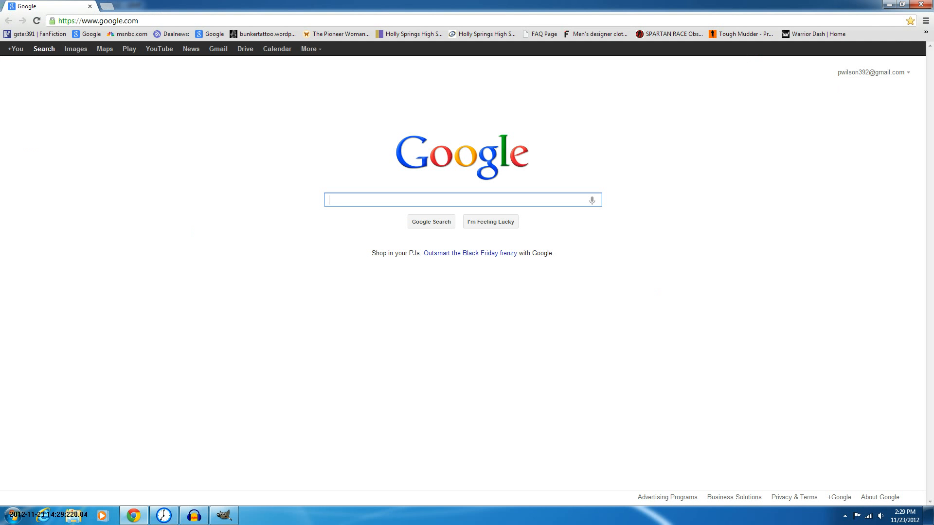
pyautogui.write('scan lines')
pyautogui.press('Return')
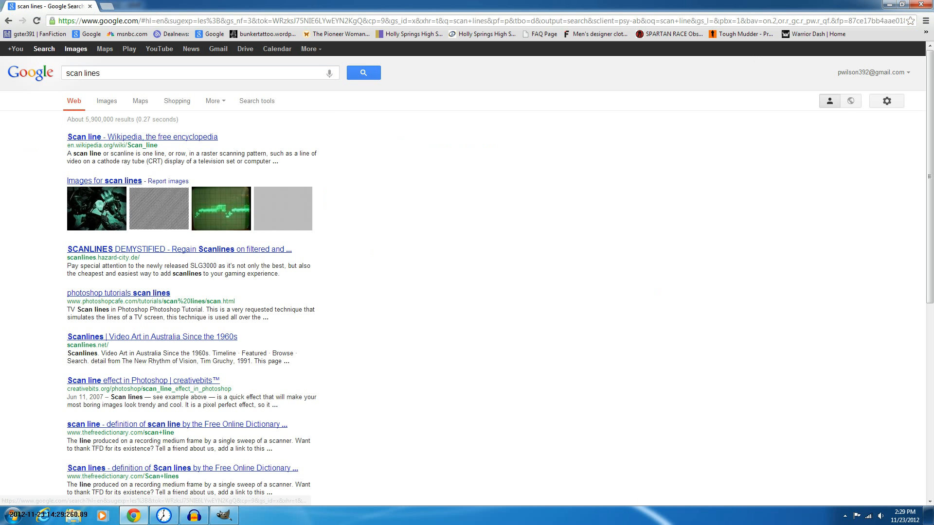
pyautogui.click(76, 48)
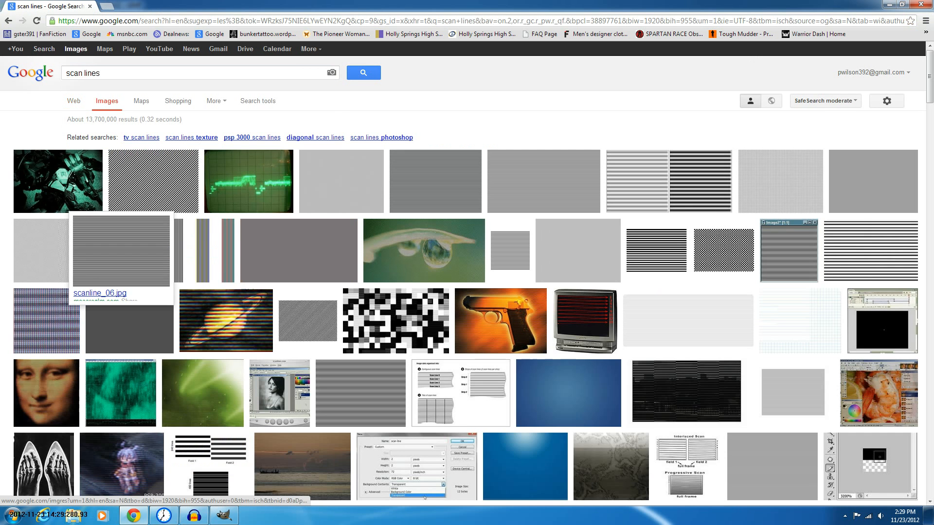
# Open the diagonal black-and-white stripe image and copy it
pyautogui.moveTo(501, 321)
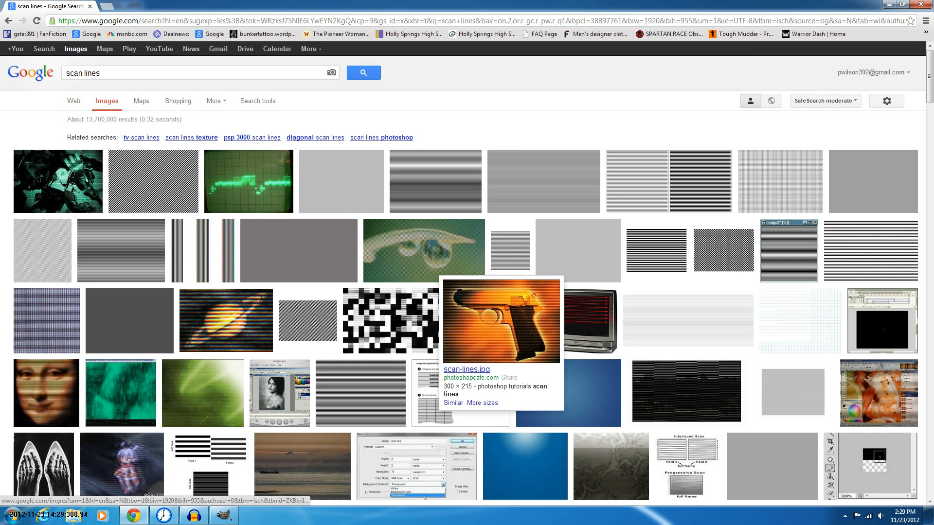
pyautogui.moveTo(424, 250)
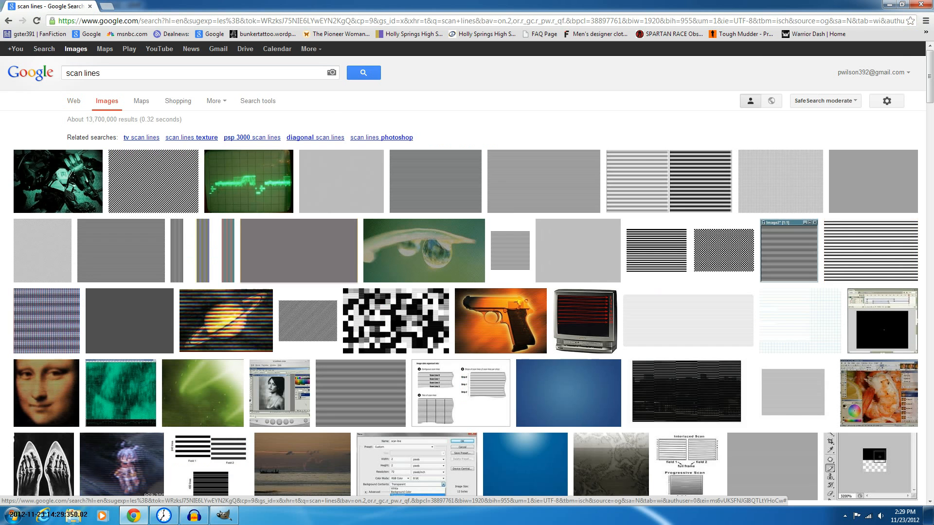
pyautogui.click(153, 181)
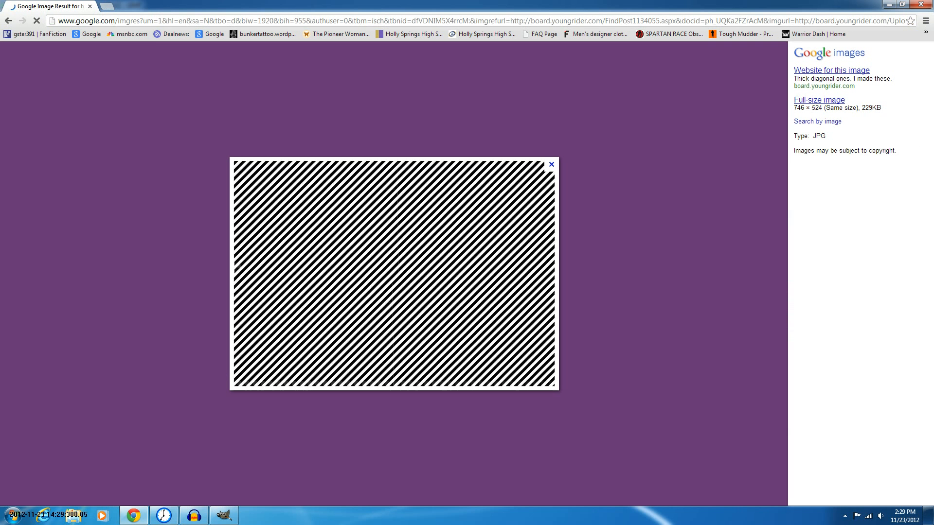
pyautogui.rightClick(408, 242)
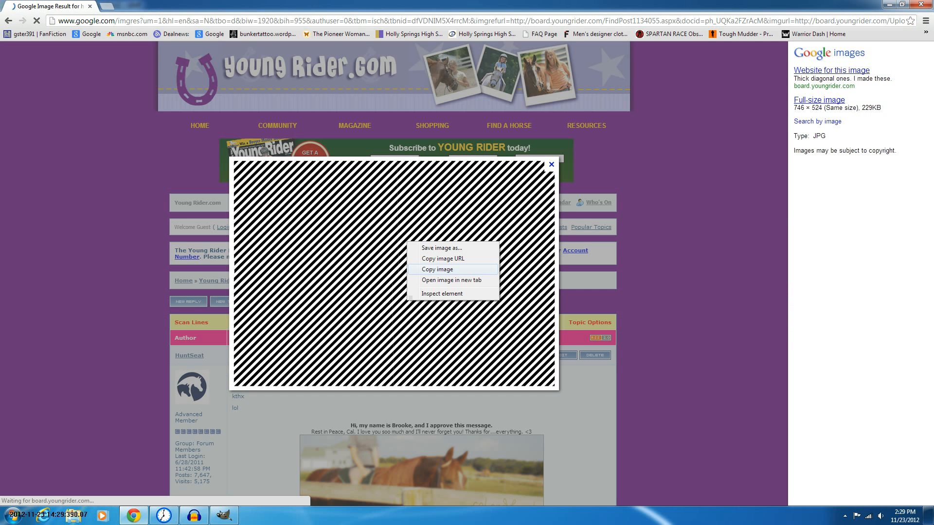
pyautogui.click(437, 270)
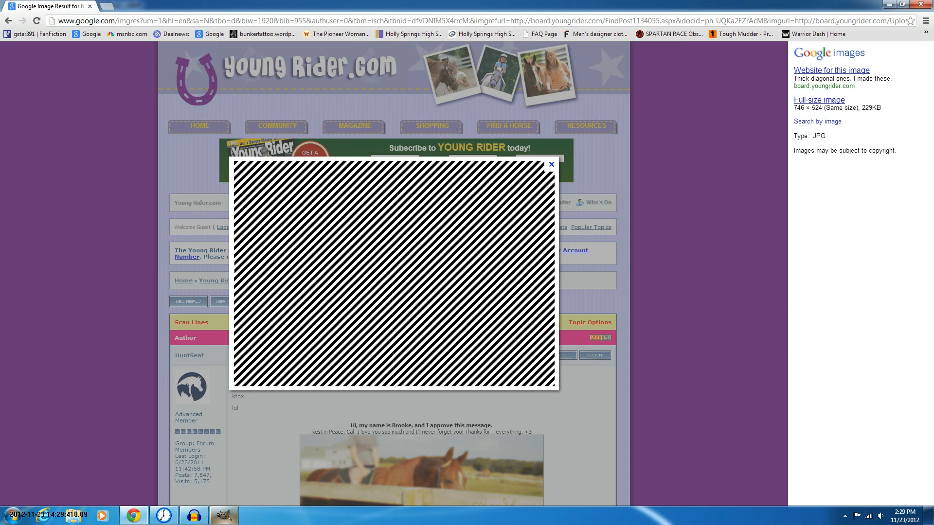
# Switch back to GIMP, paste the stripe image and turn it into a new layer
pyautogui.click(224, 515)
pyautogui.hotkey('ctrl', 'v')
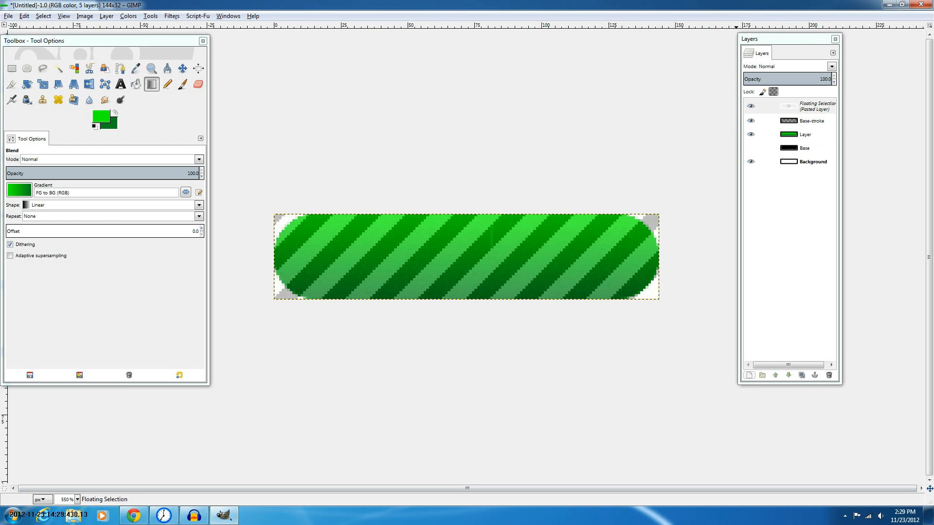
pyautogui.click(750, 375)
pyautogui.scroll(-6, 311, 298)
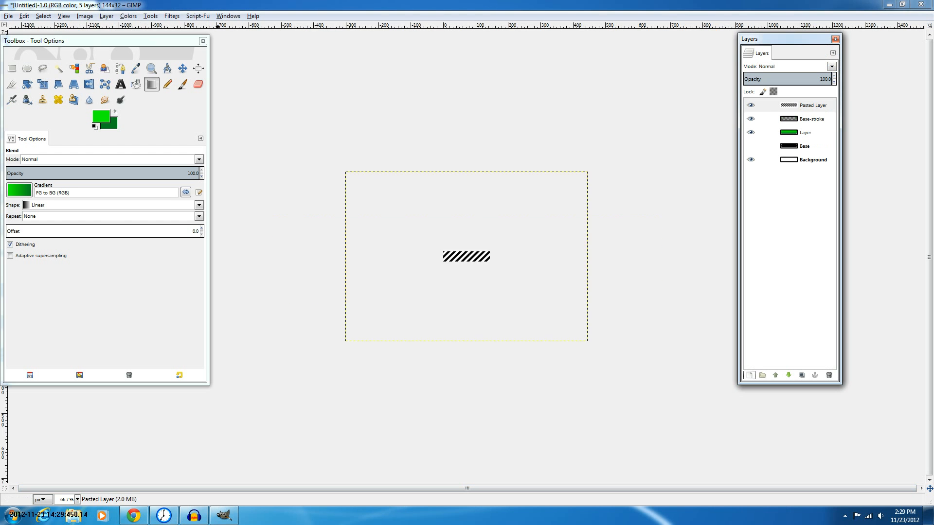
# Try to scale the pasted stripe layer down and move it onto the button
pyautogui.click(43, 84)
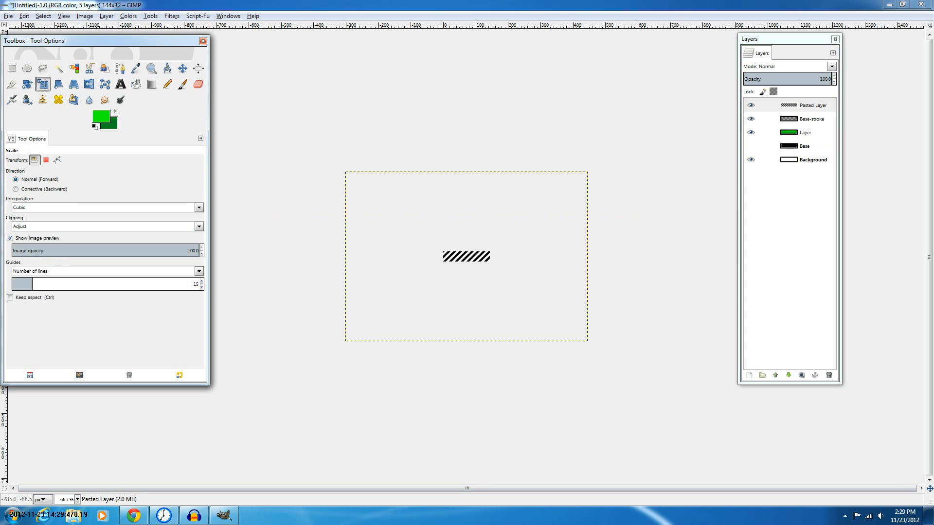
pyautogui.scroll(1, 373, 263)
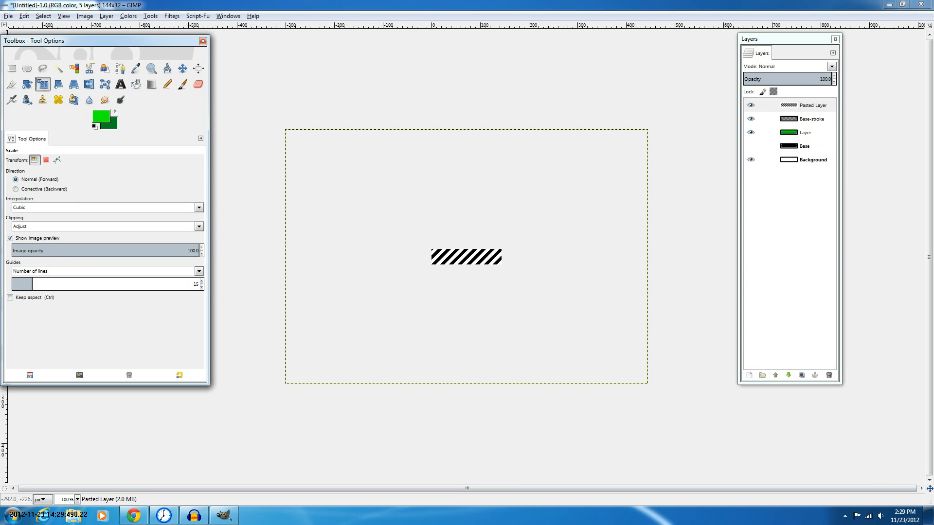
pyautogui.moveTo(291, 140); pyautogui.dragTo(447, 365)
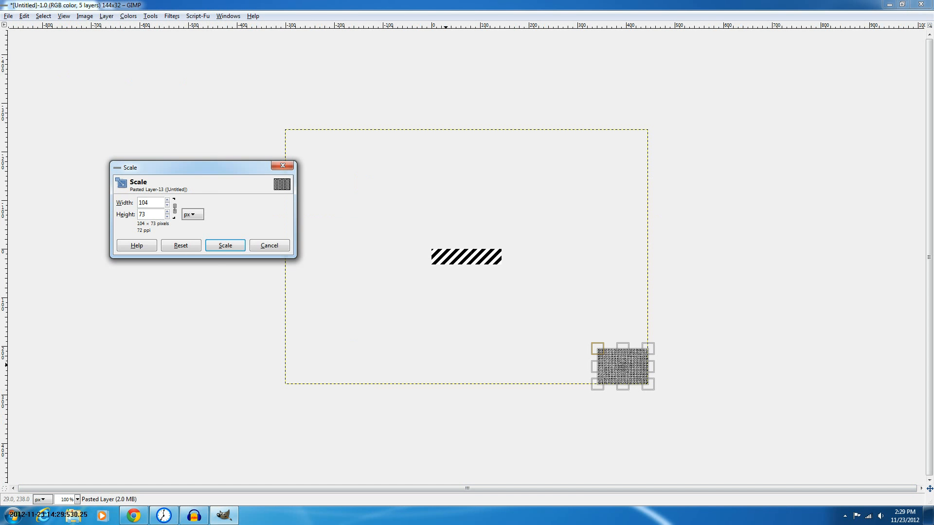
pyautogui.press('Return')
pyautogui.press('m')
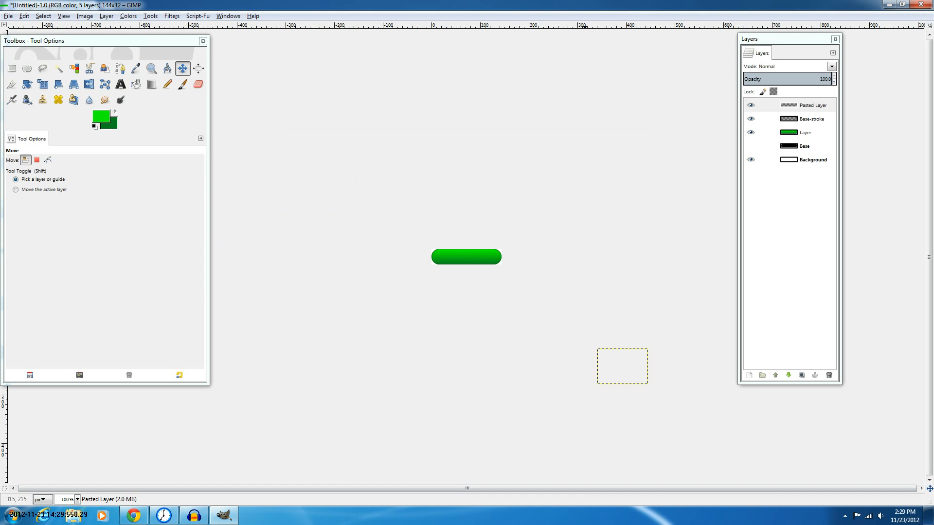
pyautogui.moveTo(610, 364); pyautogui.dragTo(437, 252)
pyautogui.scroll(3, 467, 257)
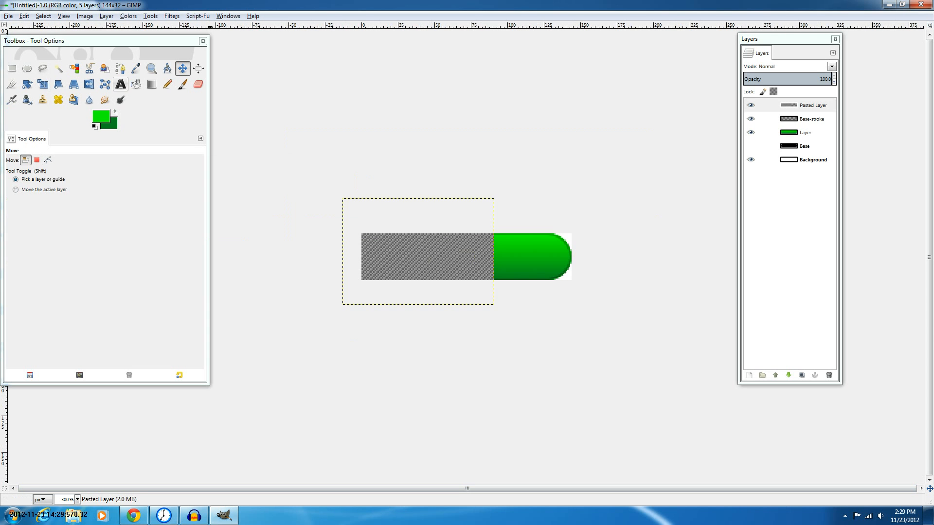
pyautogui.click(43, 84)
pyautogui.click(543, 166)
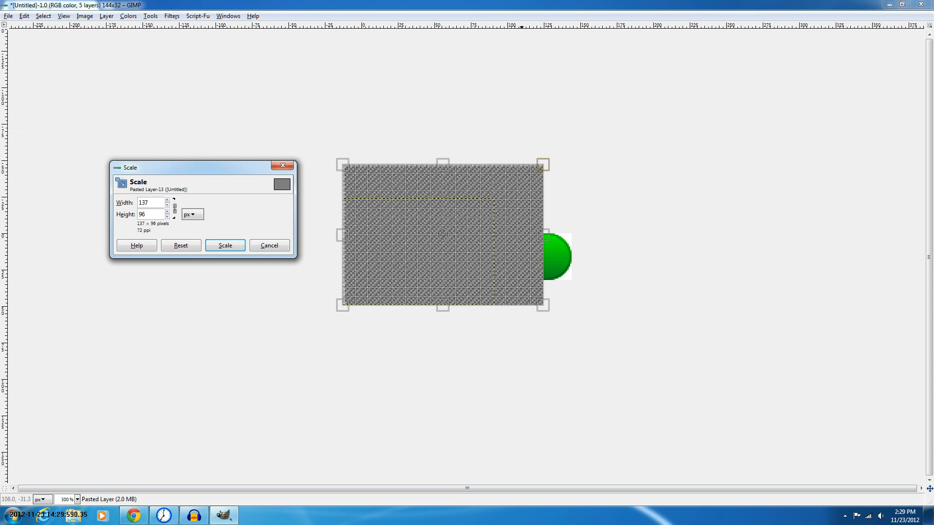
pyautogui.hotkey('ctrl', 'z')
pyautogui.hotkey('ctrl', 'z')
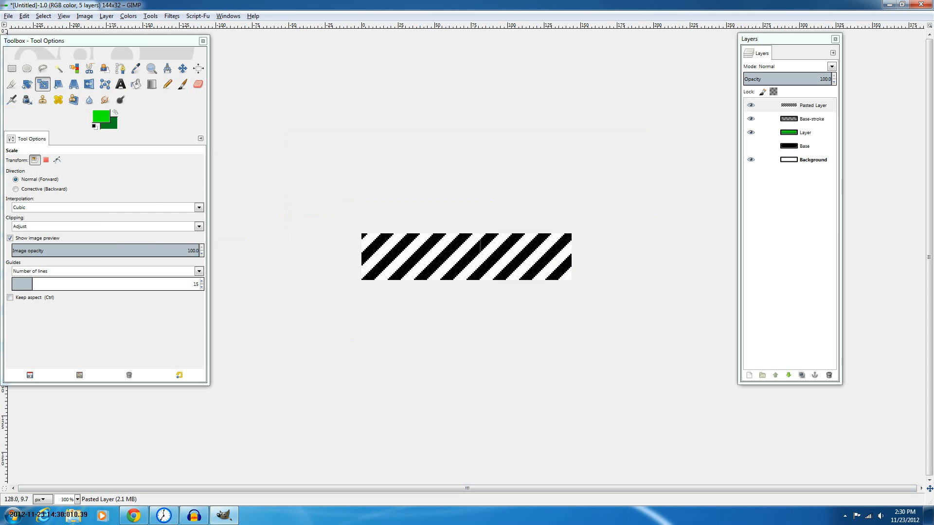
# Resize the pasted stripe layer twice with the Scale tool, adjusting its corners around the button
pyautogui.click(549, 247)
pyautogui.moveTo(673, 111); pyautogui.dragTo(550, 198)
pyautogui.press('Return')
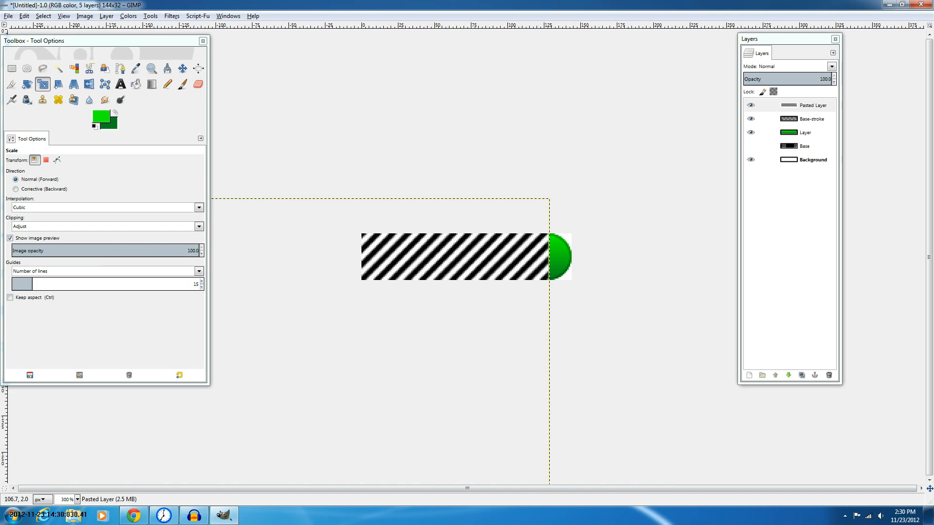
pyautogui.click(434, 279)
pyautogui.press('Return')
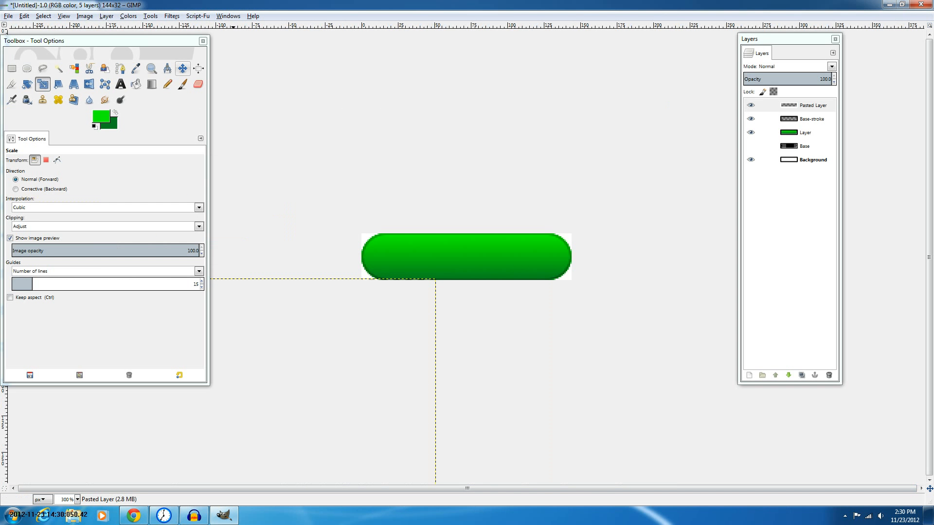
# With the Move tool, reposition the stripe layer so it lines up over the button
pyautogui.click(182, 69)
pyautogui.moveTo(181, 460); pyautogui.dragTo(369, 352)
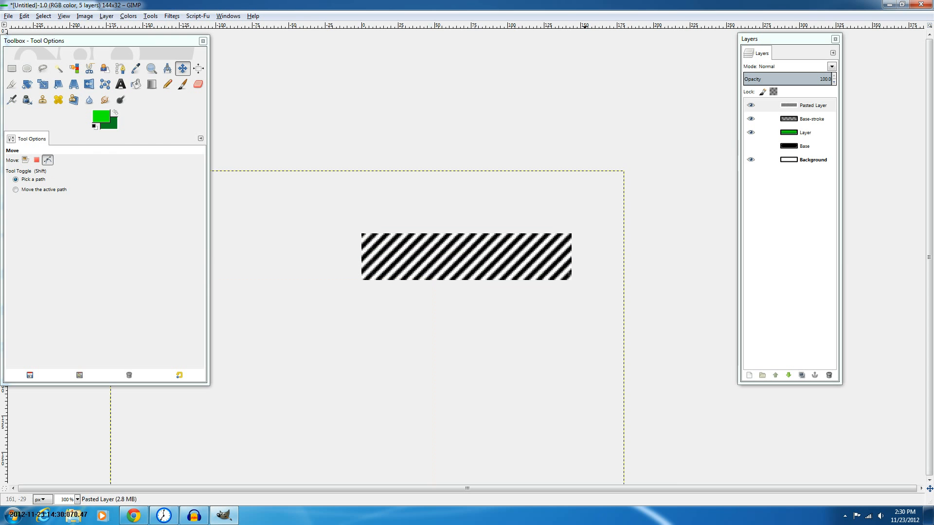
pyautogui.scroll(1, 585, 209)
pyautogui.moveTo(486, 366); pyautogui.dragTo(487, 342)
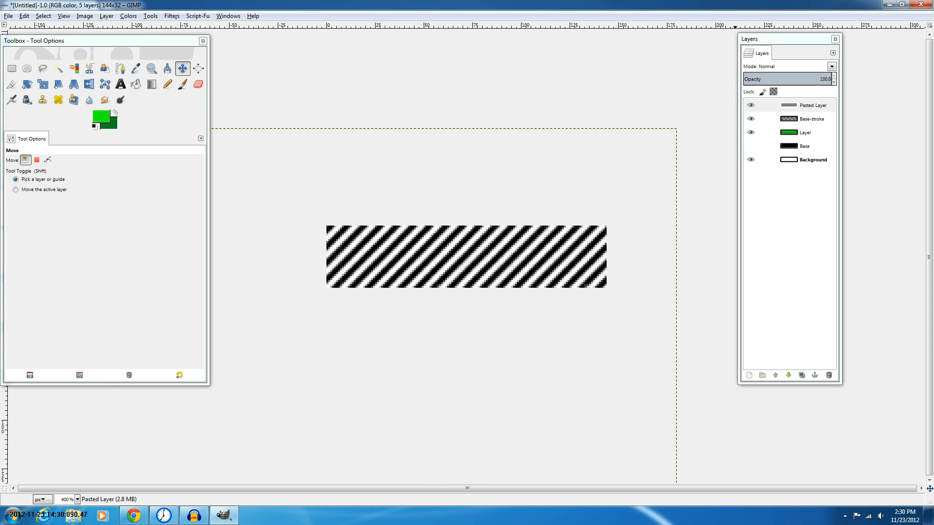
# Create a selection from the green button layer's alpha channel and hide the Background layer
pyautogui.rightClick(798, 133)
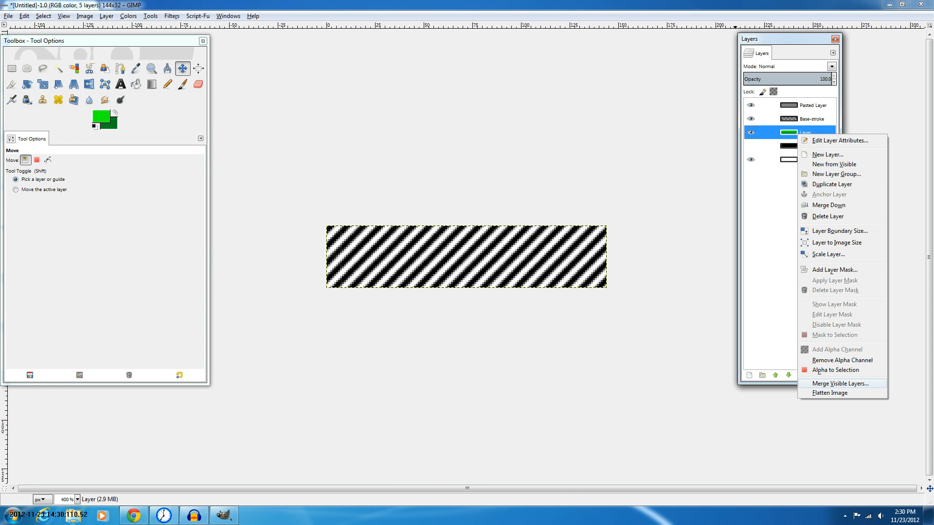
pyautogui.click(835, 371)
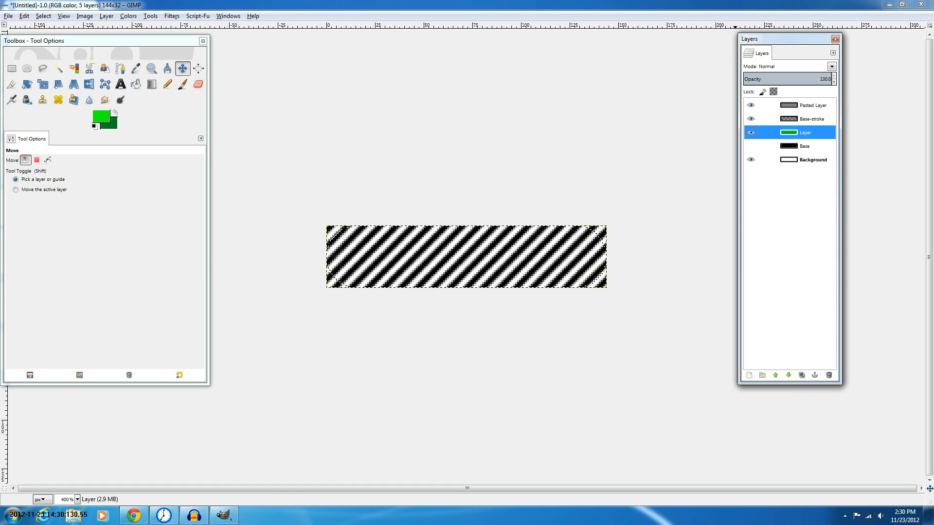
pyautogui.click(751, 105)
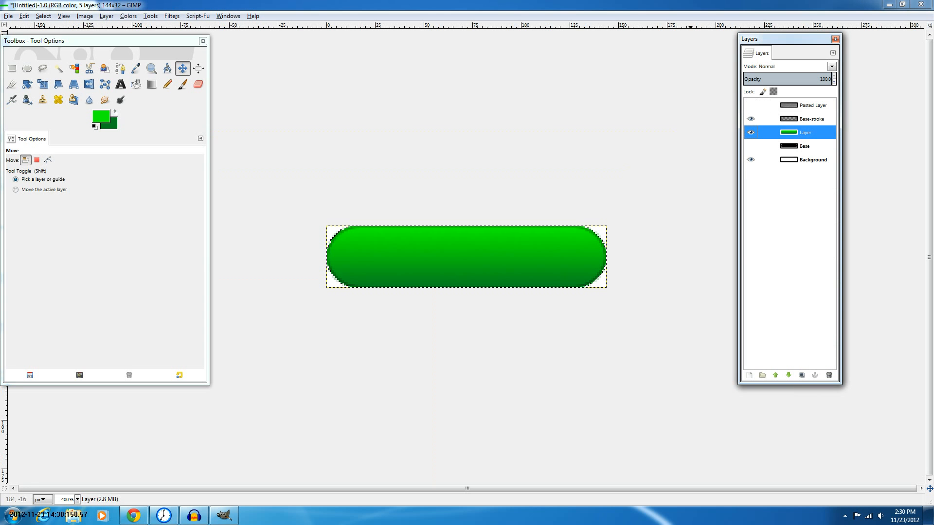
pyautogui.click(751, 159)
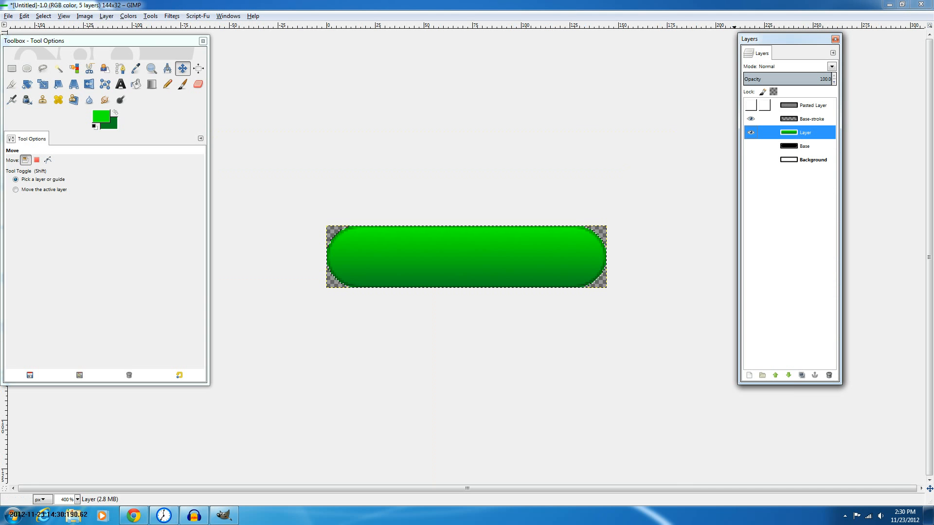
pyautogui.click(812, 105)
pyautogui.click(751, 105)
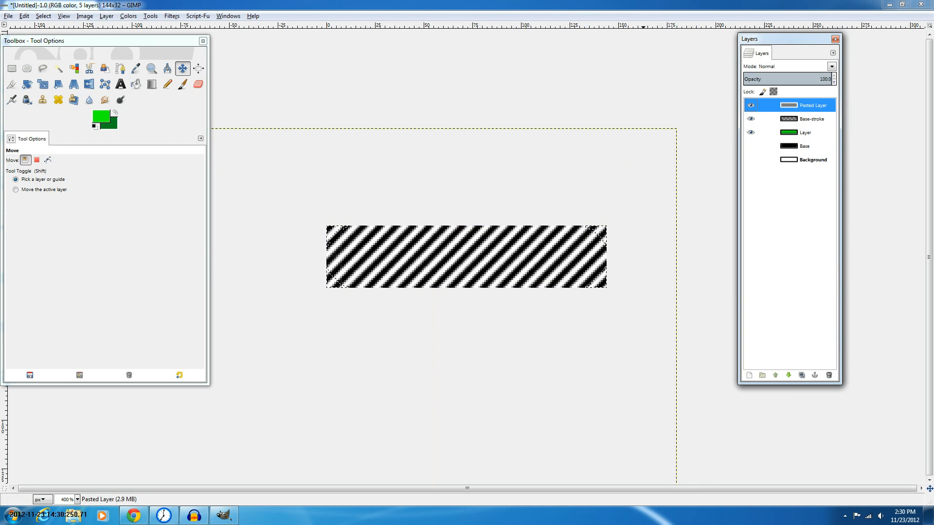
pyautogui.hotkey('alt', 'e')
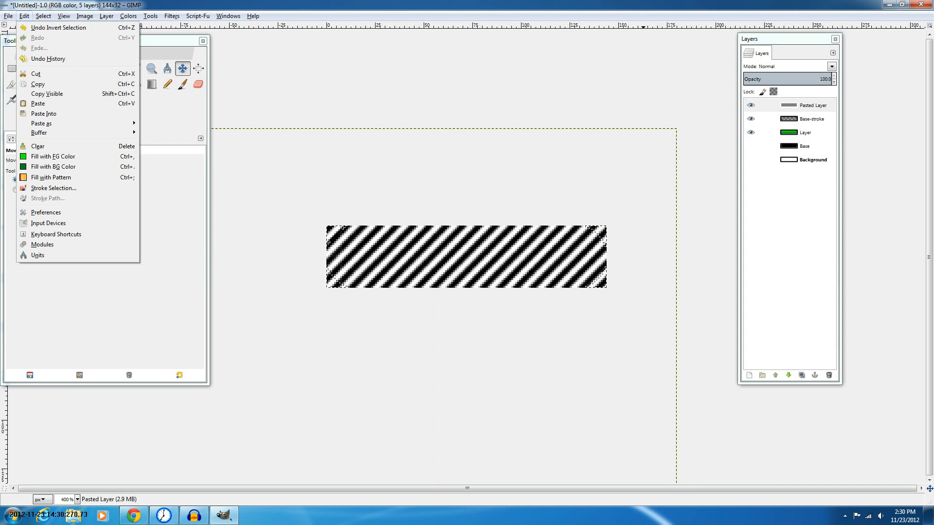
pyautogui.press('Right')
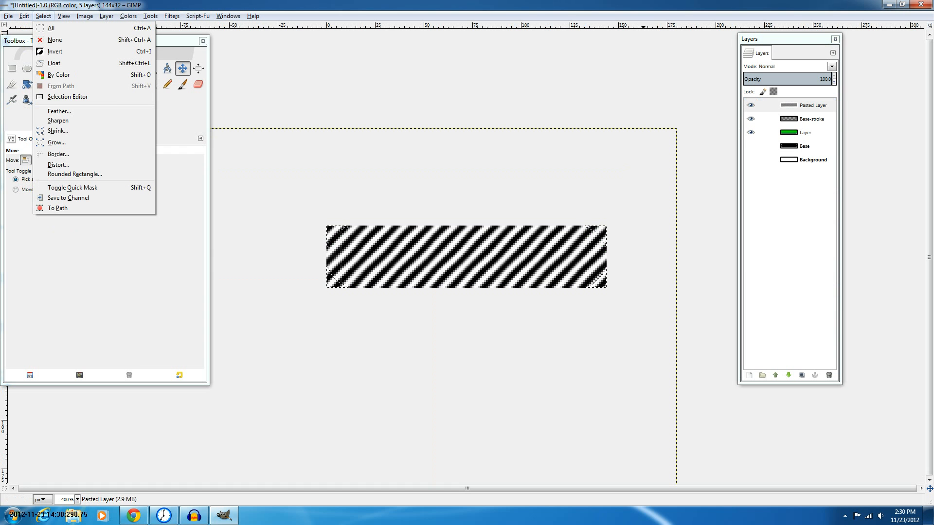
pyautogui.press('Escape')
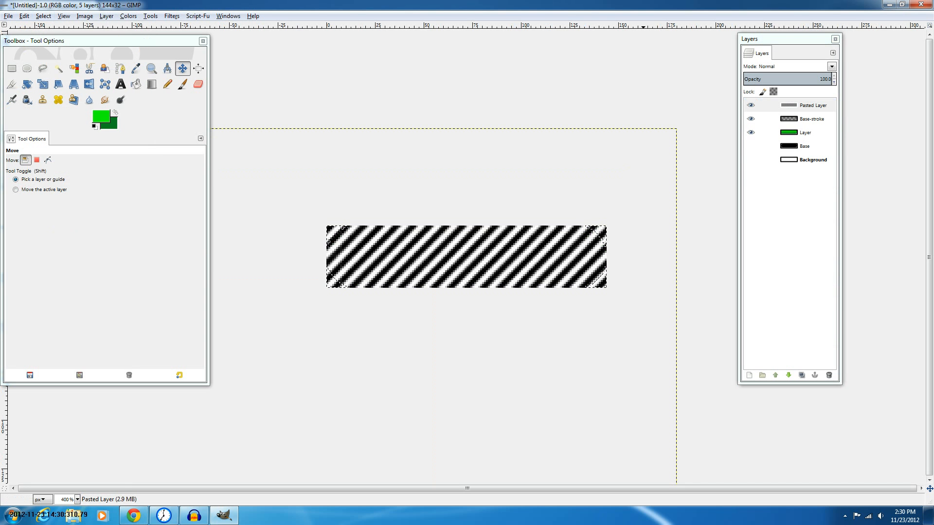
pyautogui.hotkey('ctrl', 'x')
pyautogui.hotkey('ctrl', 'z')
pyautogui.hotkey('ctrl', 'z')
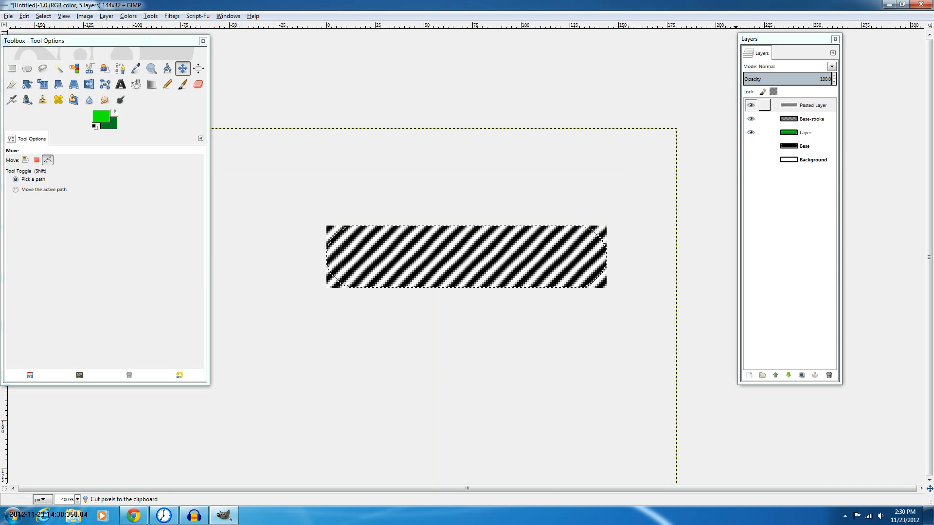
# Add a layer mask initialized from the selection to the pasted stripe layer
pyautogui.rightClick(805, 108)
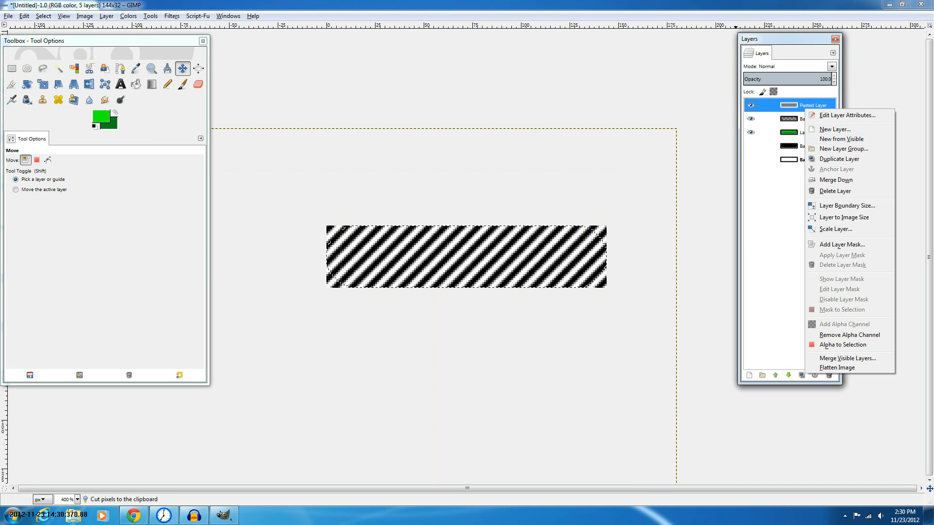
pyautogui.click(842, 245)
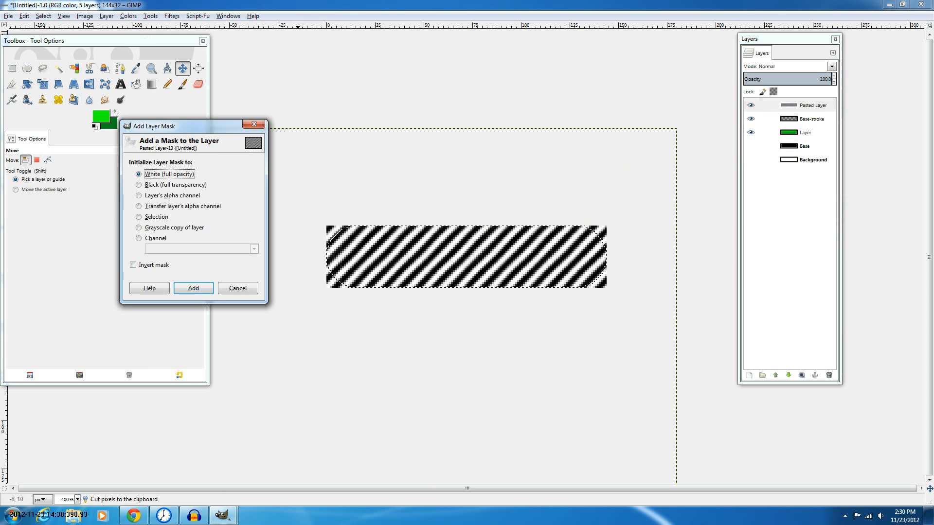
pyautogui.click(155, 217)
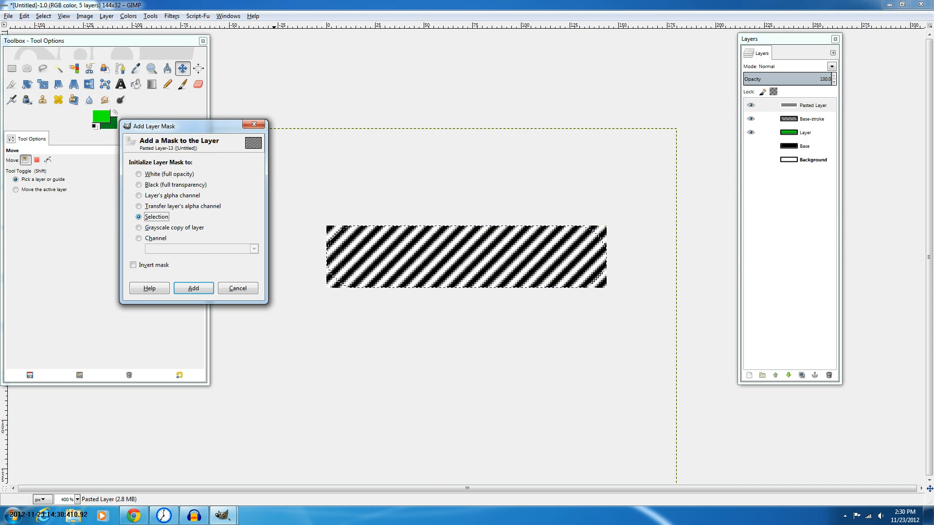
pyautogui.press('Return')
pyautogui.click(789, 105)
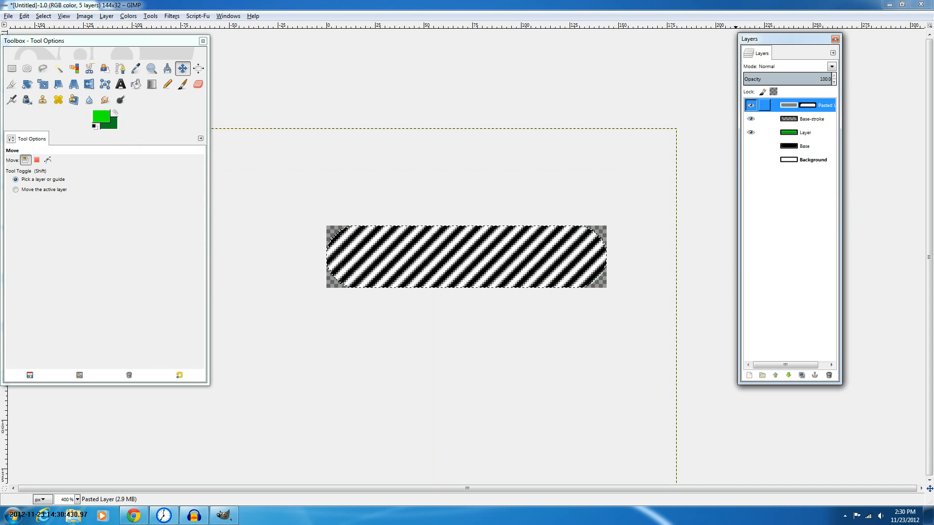
# Set the Move tool to move the active layer
pyautogui.click(183, 68)
pyautogui.moveTo(334, 369); pyautogui.dragTo(276, 345)
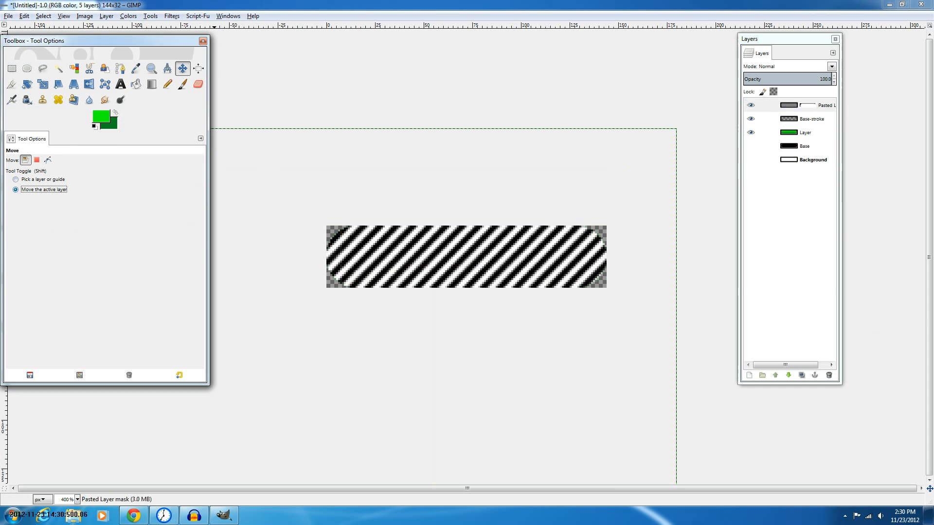
pyautogui.click(44, 189)
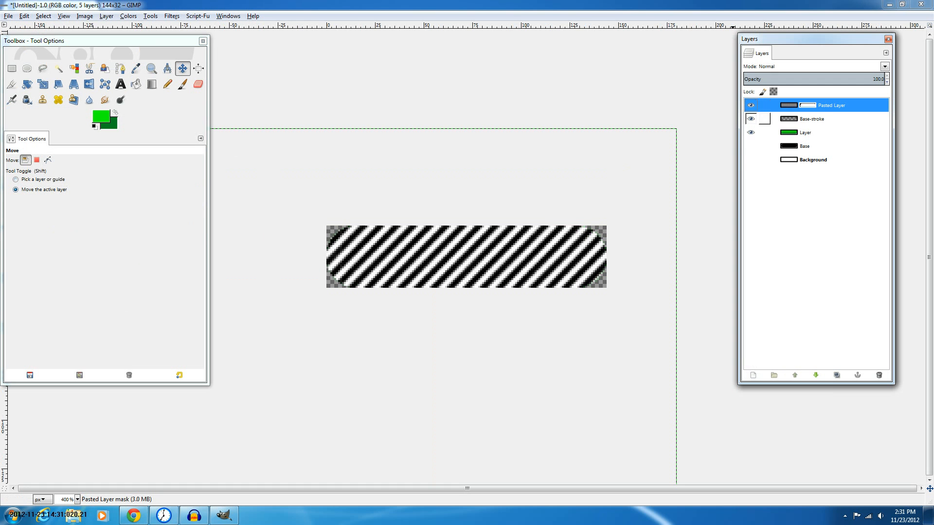
# Set the stripe layer's blending mode to Overlay
pyautogui.click(885, 66)
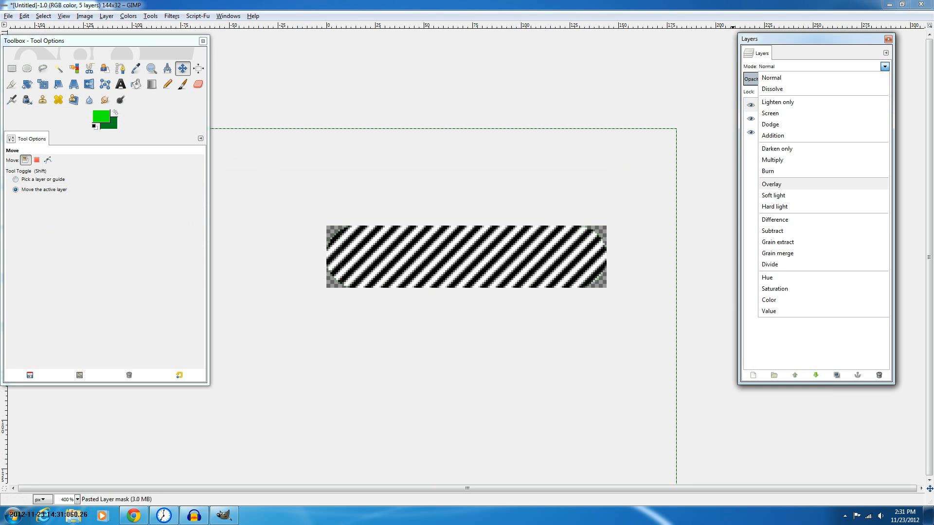
pyautogui.press('Return')
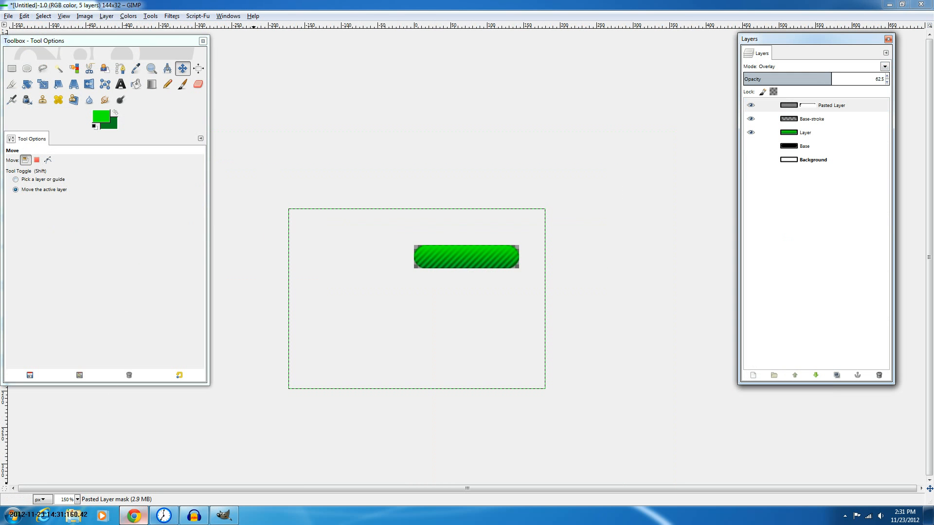
# Switch to the browser, open a new tab and search Google for textures
pyautogui.hotkey('ctrl', 't')
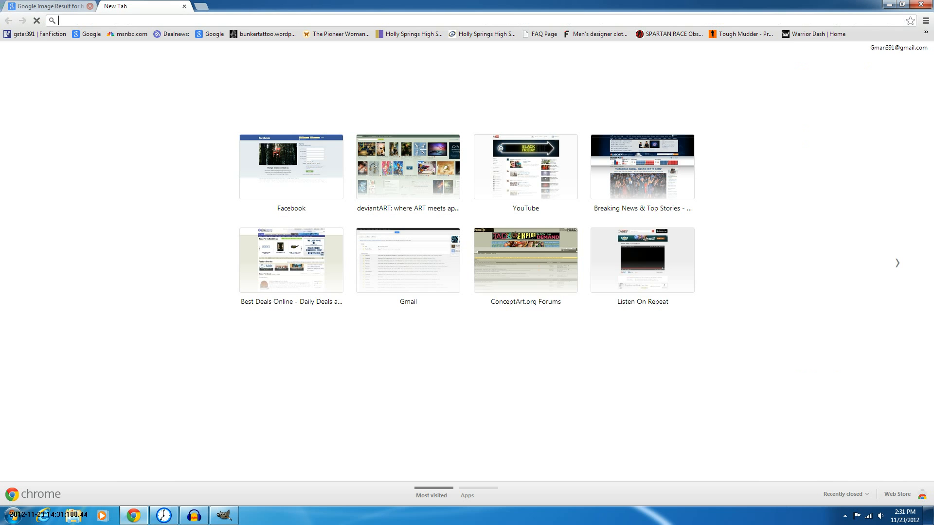
pyautogui.click(90, 6)
pyautogui.write('textures')
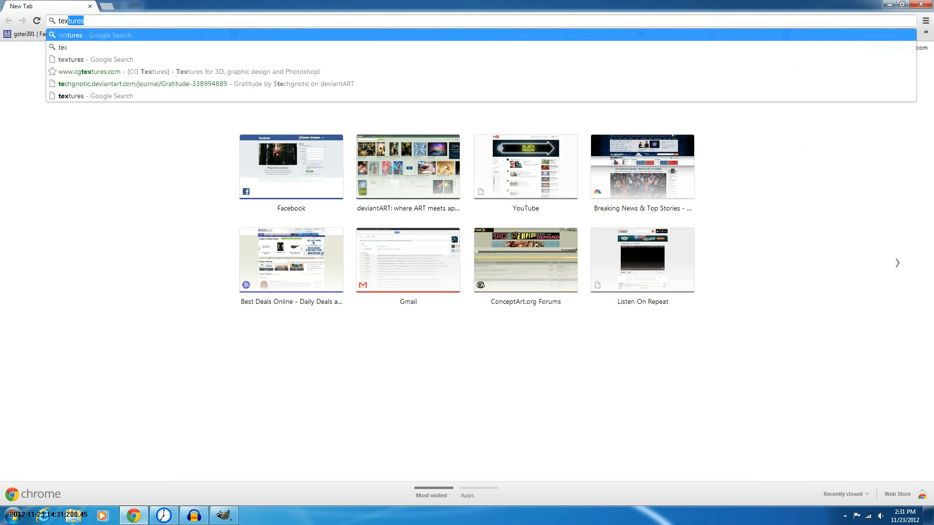
pyautogui.press('Return')
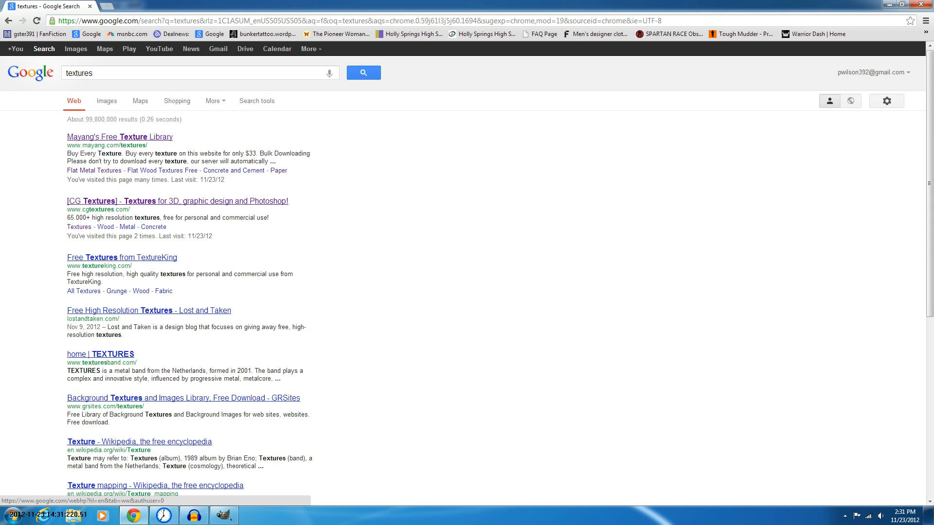
# Open deviantART in another new tab
pyautogui.hotkey('ctrl', 't')
pyautogui.write('deviantart.com')
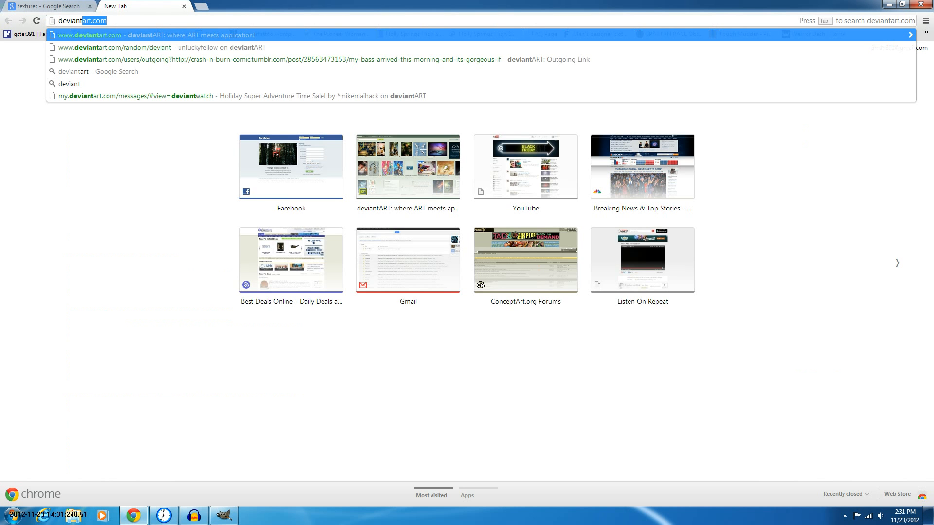
pyautogui.press('Return')
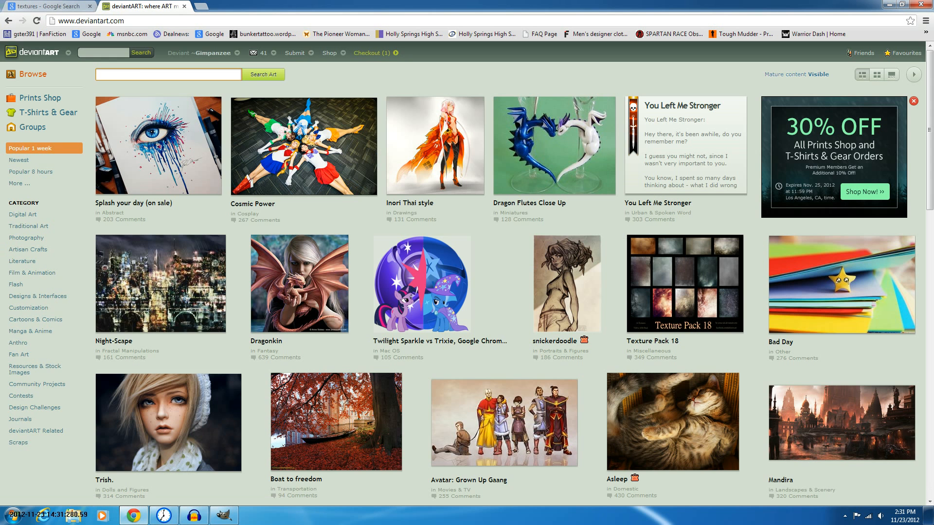
# Close the deviantART tab and open Mayang's Free Texture Library and CG Textures from the search results
pyautogui.click(184, 6)
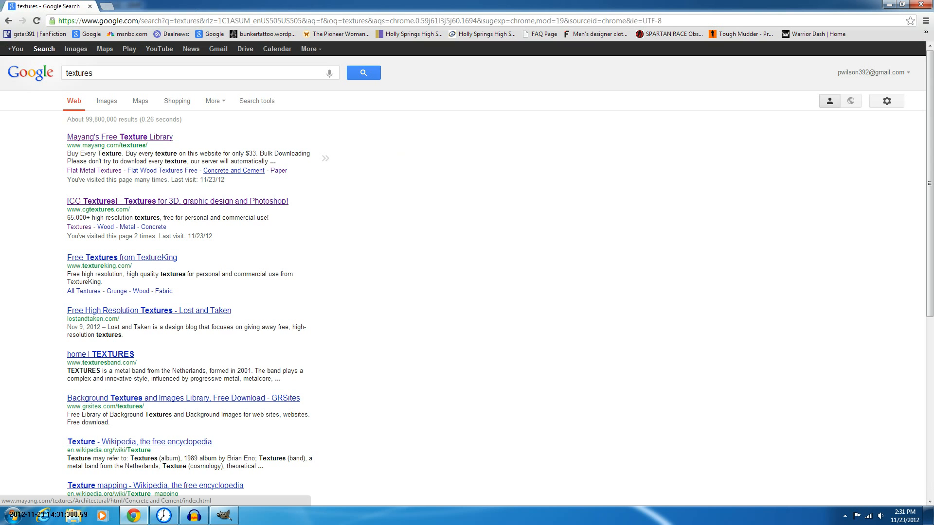
pyautogui.middleClick(162, 171)
pyautogui.click(177, 201)
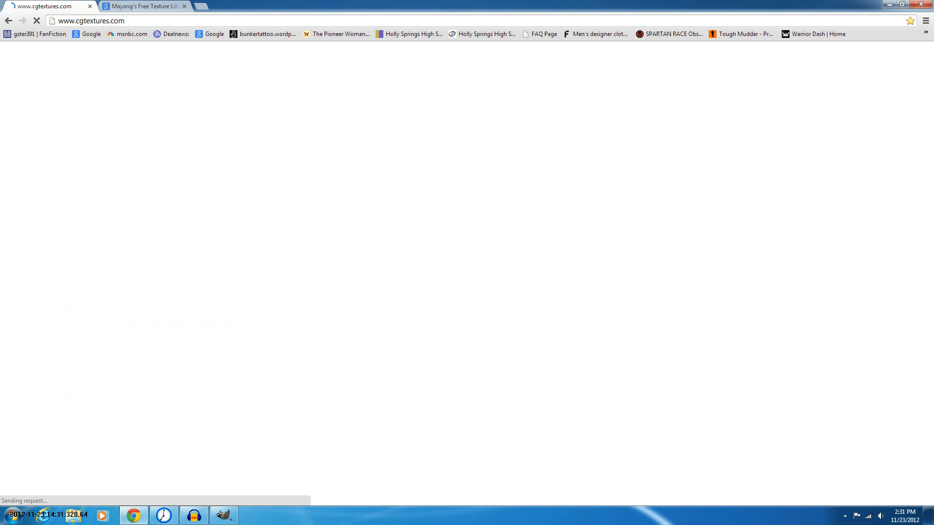
pyautogui.hotkey('ctrl', 'Tab')
pyautogui.scroll(-5, 248, 272)
pyautogui.hotkey('ctrl', 'Tab')
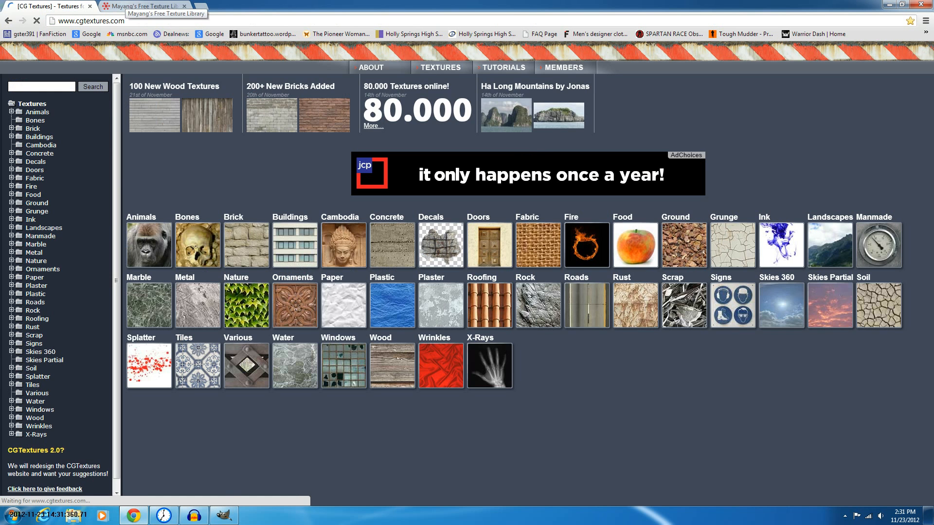
pyautogui.click(134, 6)
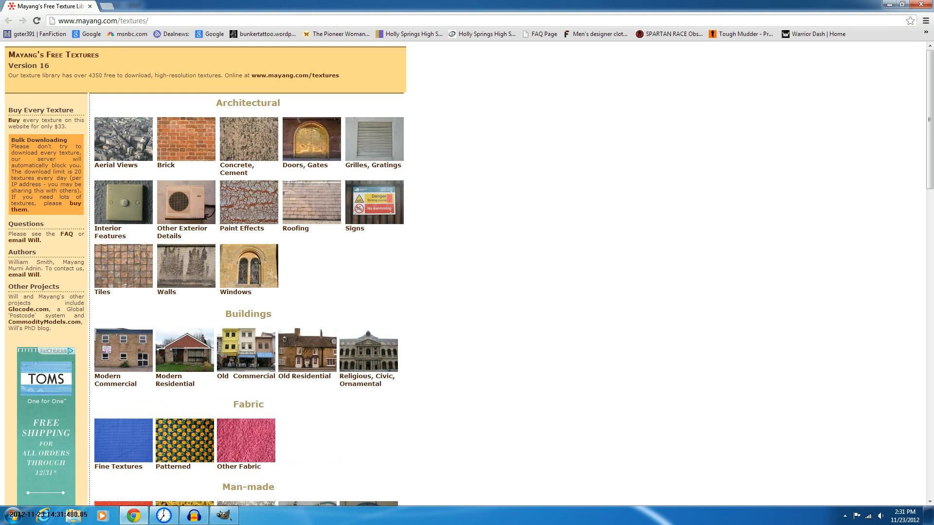
# Browse the texture categories on Mayang's Free Texture Library
pyautogui.scroll(-4, 248, 273)
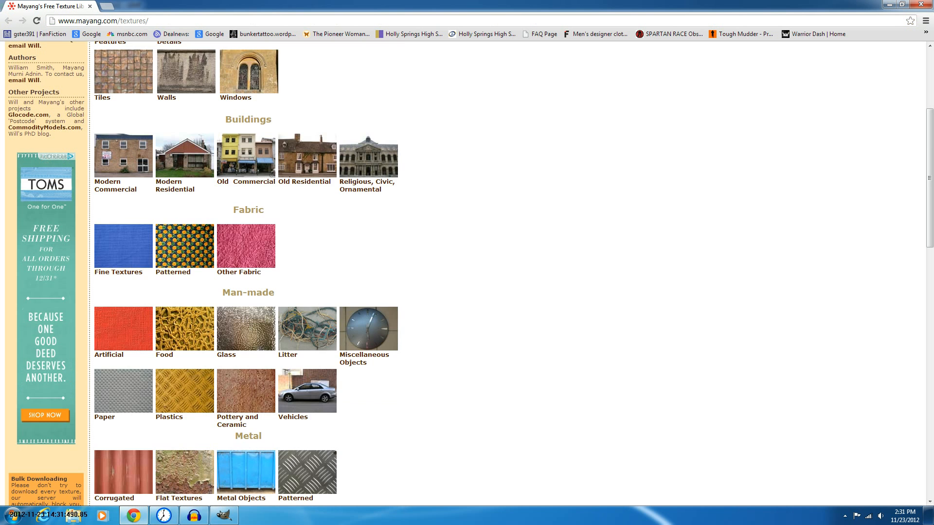
pyautogui.scroll(1, 368, 379)
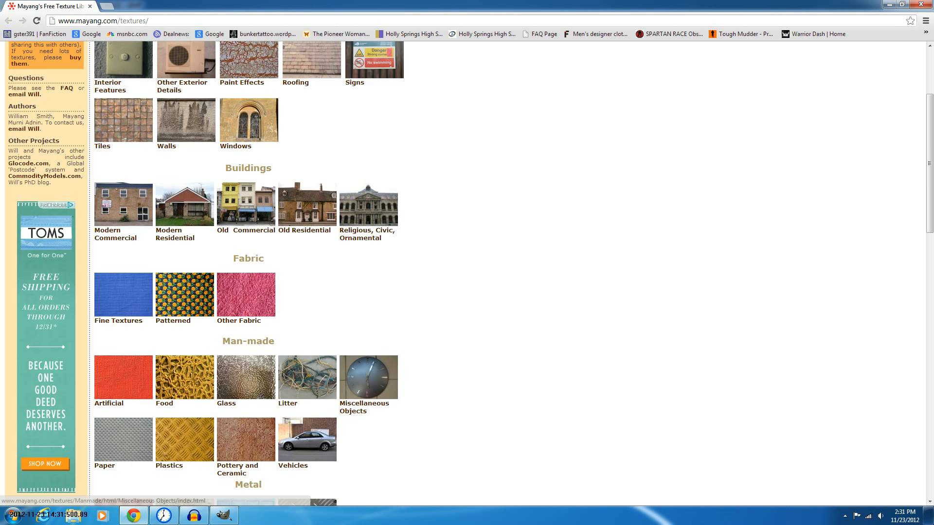
pyautogui.scroll(1, 368, 380)
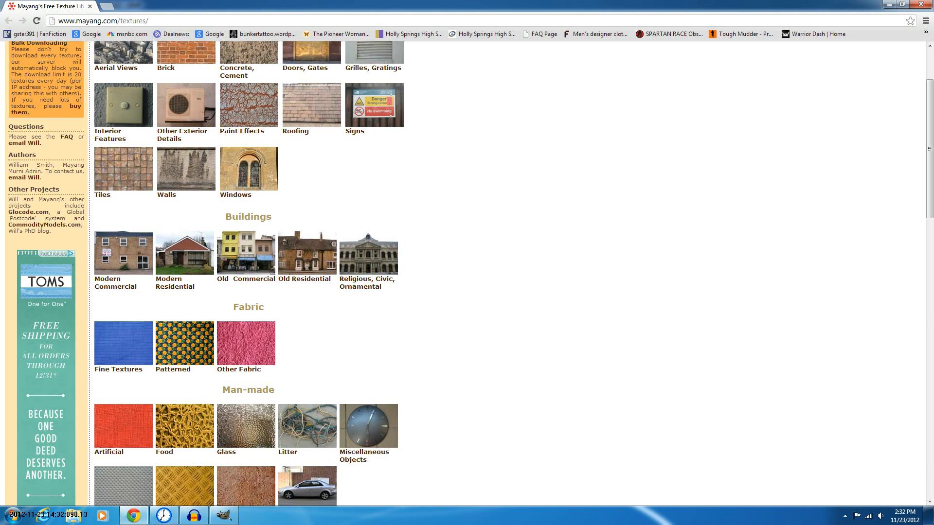
pyautogui.scroll(2, 243, 272)
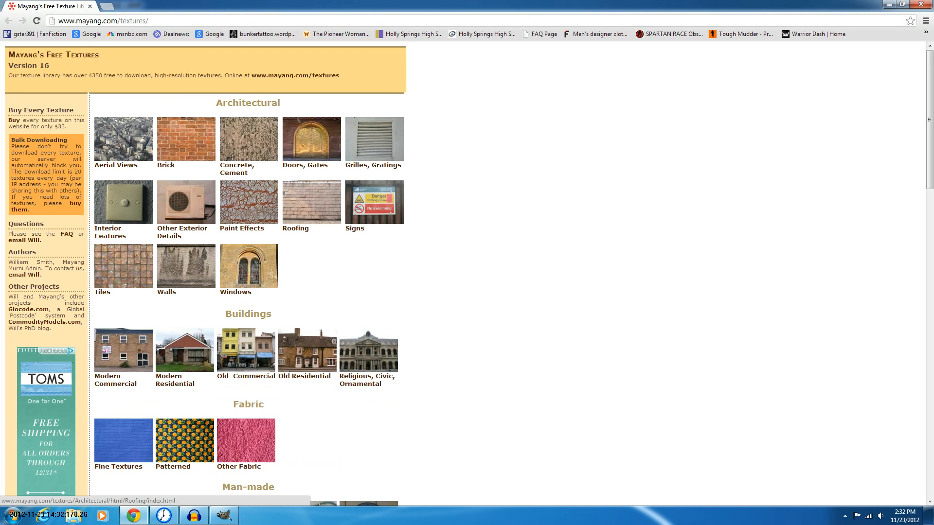
pyautogui.scroll(-3, 311, 146)
pyautogui.scroll(-3, 311, 272)
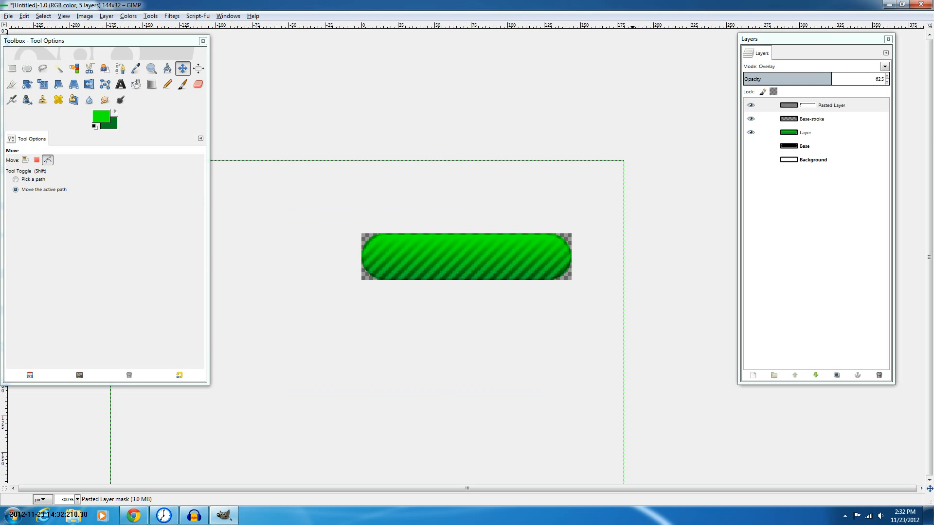
pyautogui.moveTo(133, 515)
pyautogui.moveTo(133, 516)
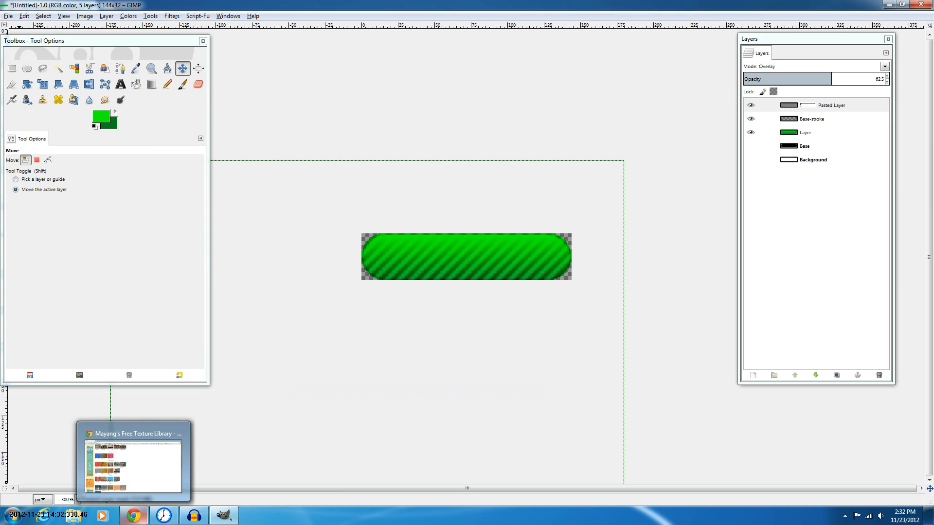
pyautogui.click(133, 466)
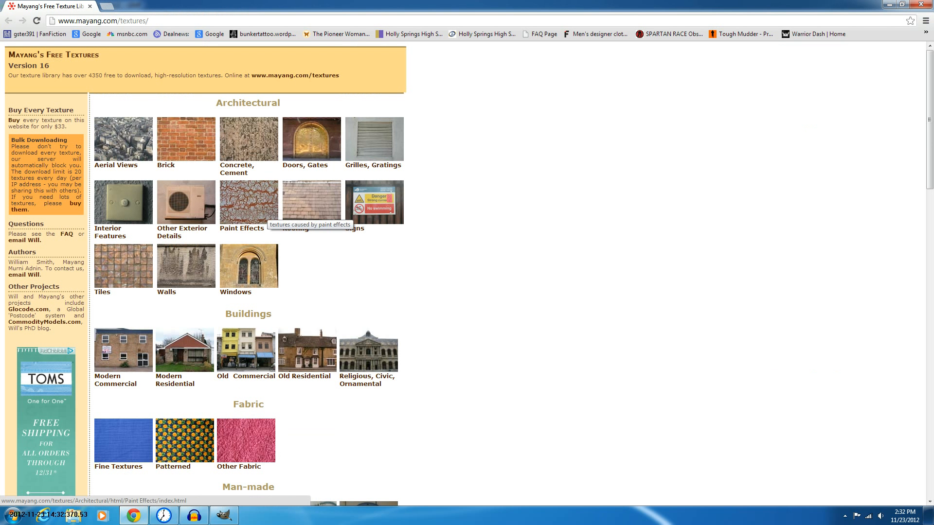
# Open the Paint Effects, Walls and Flat Metal Textures categories in new background tabs
pyautogui.middleClick(266, 214)
pyautogui.middleClick(186, 266)
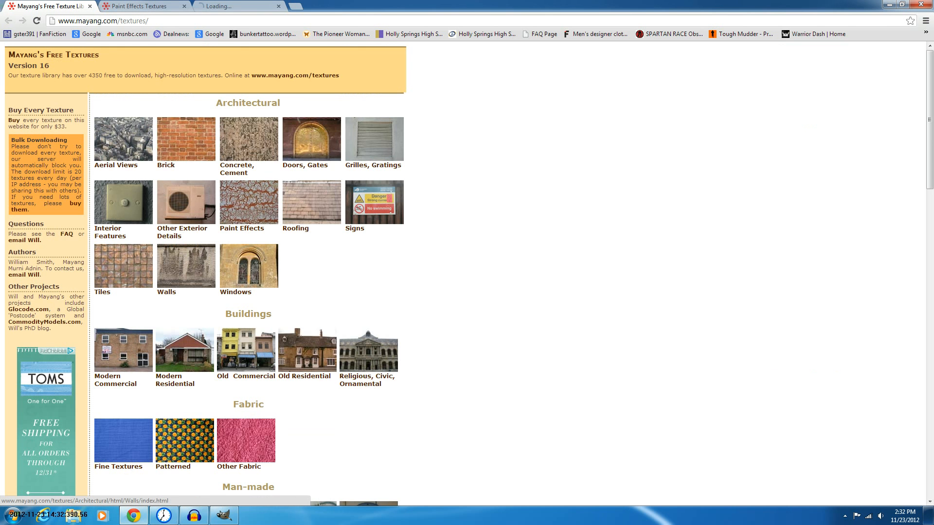
pyautogui.scroll(-6, 246, 232)
pyautogui.scroll(-2, 247, 282)
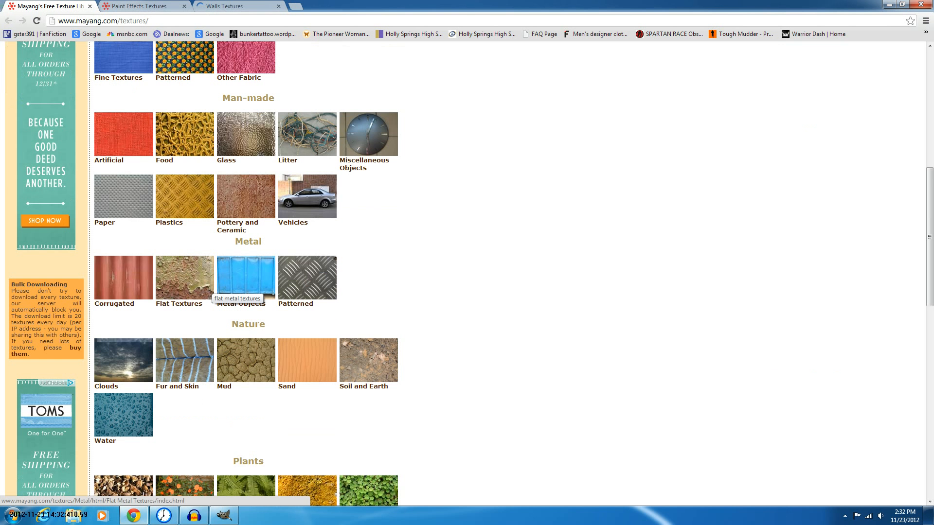
pyautogui.middleClick(207, 287)
pyautogui.scroll(-5, 246, 272)
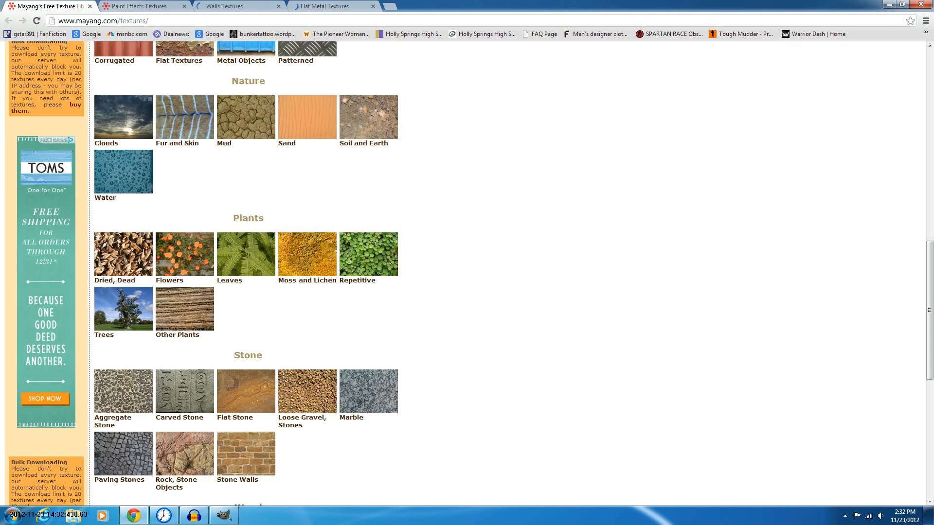
pyautogui.scroll(2, 246, 273)
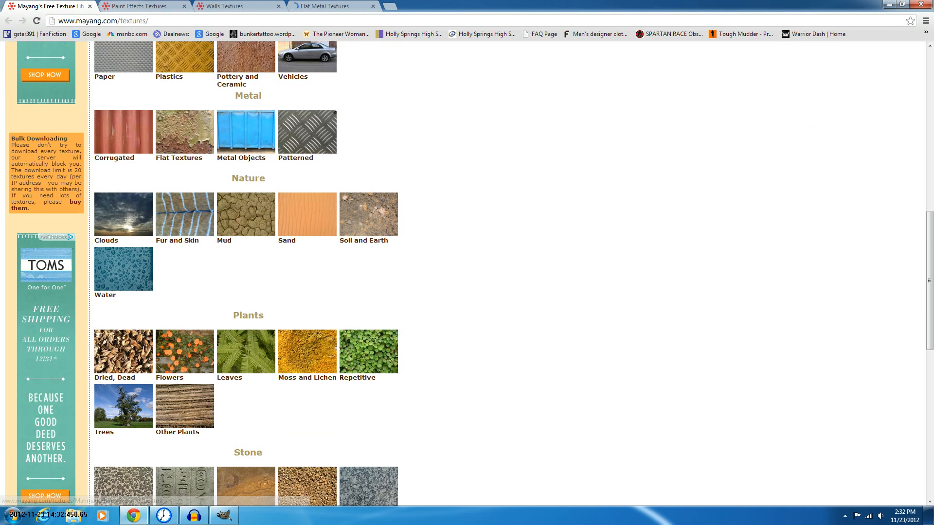
# Browse the Paint Effects textures and open the yellowed peeling paint texture at full size
pyautogui.hotkey('ctrl', 'Tab')
pyautogui.scroll(-2, 207, 272)
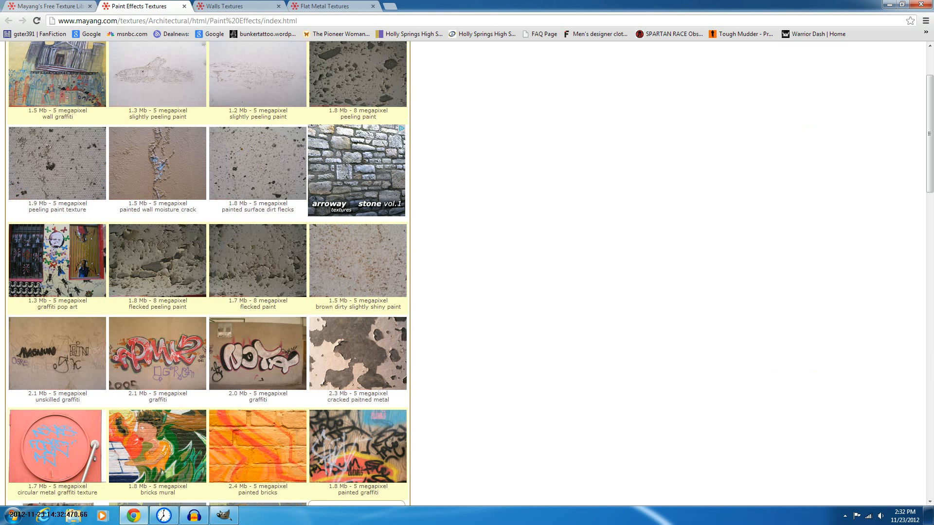
pyautogui.scroll(-3, 207, 273)
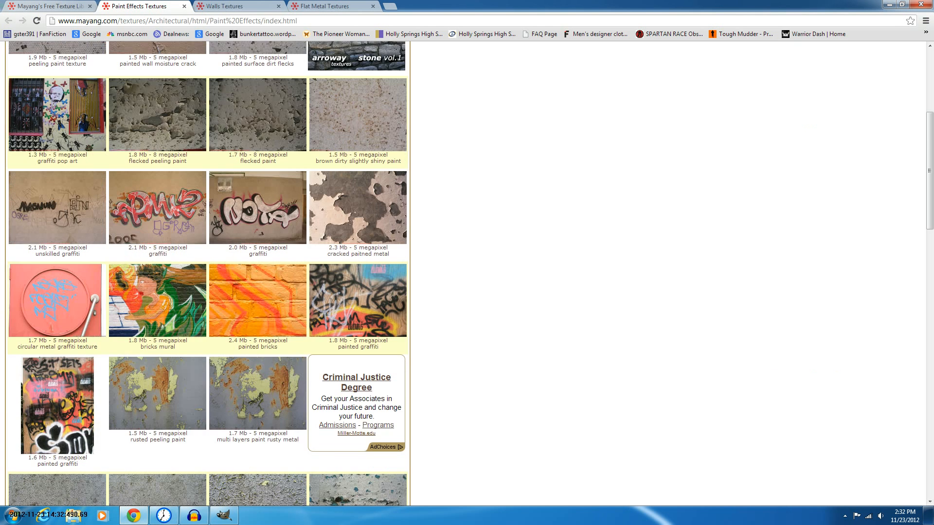
pyautogui.scroll(-9, 206, 272)
pyautogui.scroll(-3, 207, 273)
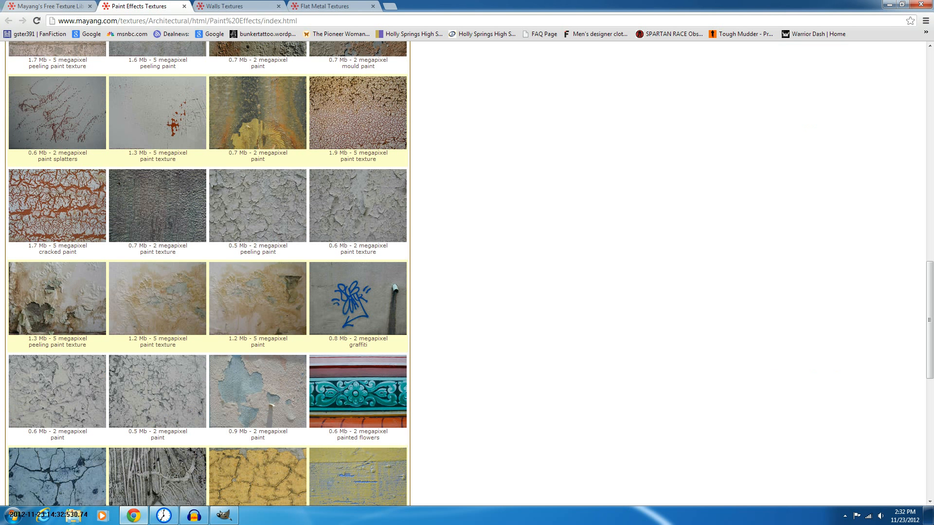
pyautogui.scroll(-5, 207, 272)
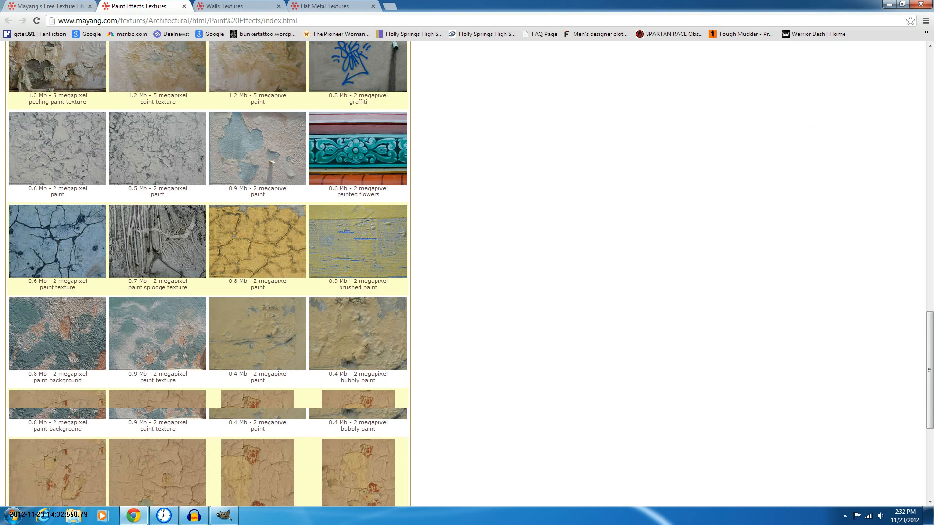
pyautogui.scroll(-3, 207, 272)
pyautogui.scroll(-3, 207, 273)
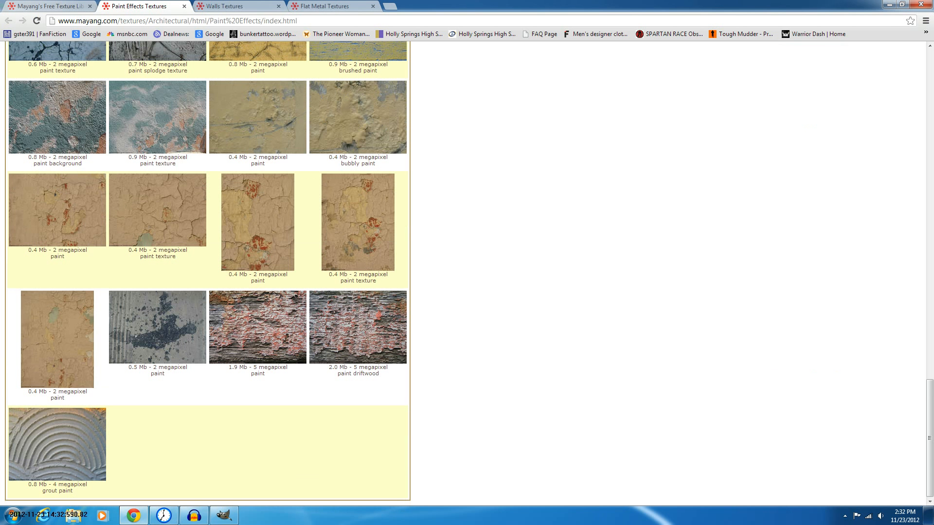
pyautogui.scroll(5, 207, 272)
pyautogui.scroll(4, 207, 273)
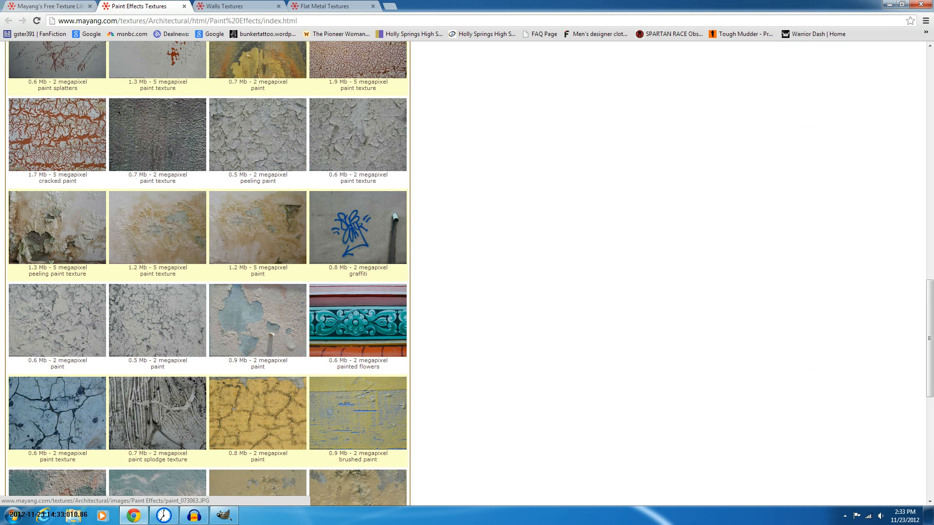
pyautogui.scroll(3, 207, 272)
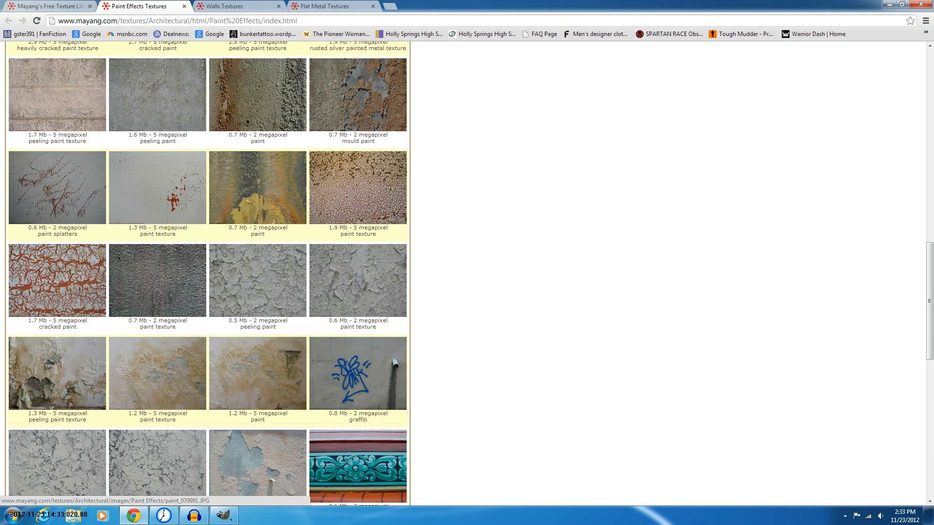
pyautogui.click(200, 385)
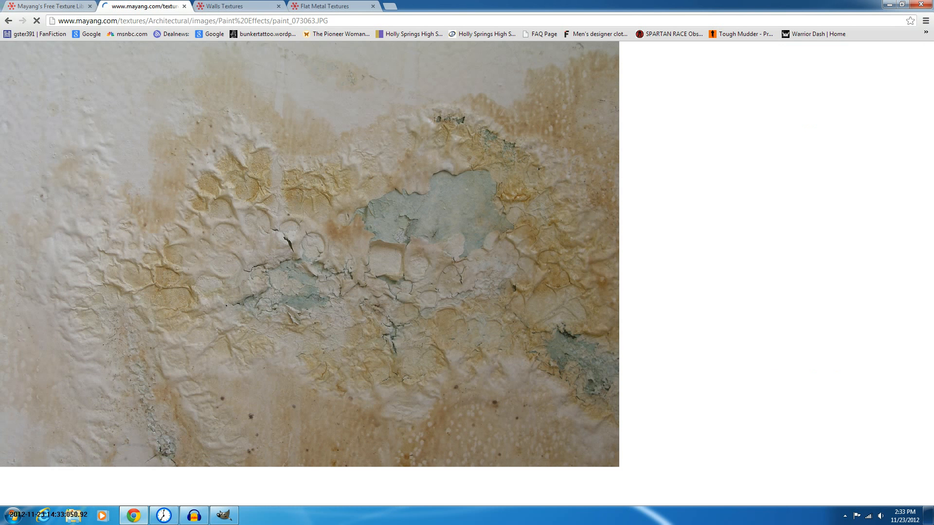
# Browse the Walls textures and open the painted plaster blobs wall texture at full size
pyautogui.hotkey('ctrl', 'Tab')
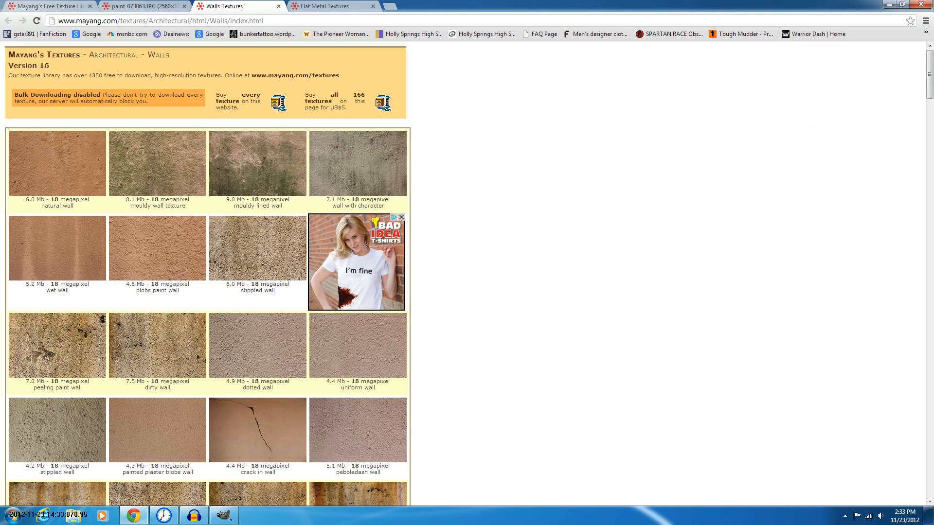
pyautogui.scroll(-4, 206, 273)
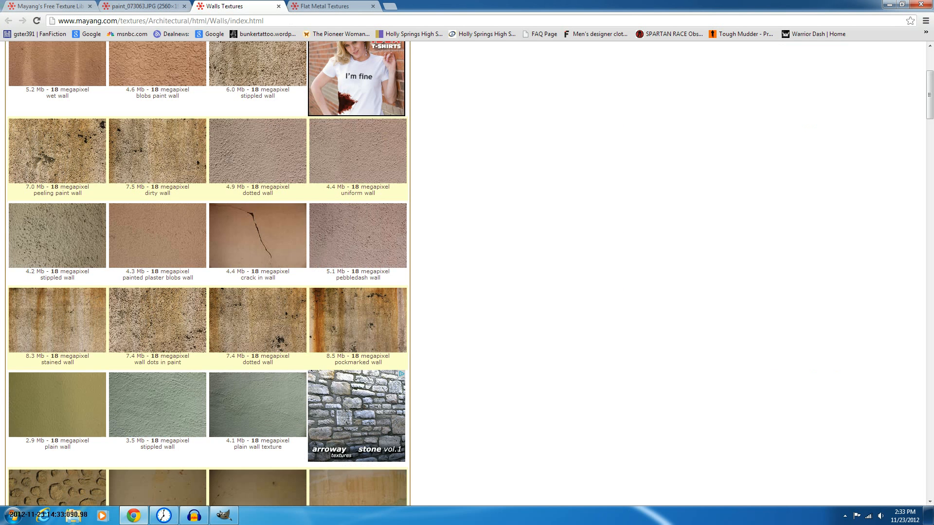
pyautogui.scroll(-1, 208, 272)
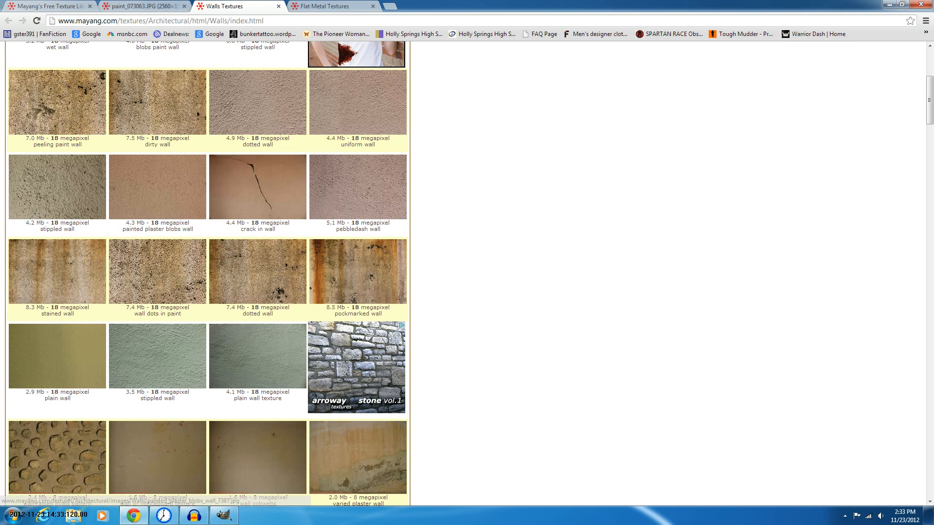
pyautogui.scroll(-4, 180, 190)
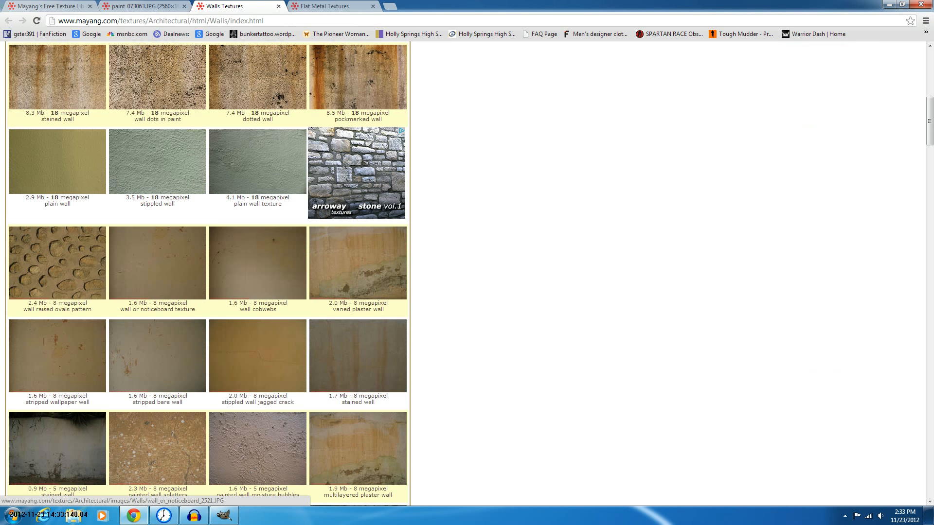
pyautogui.scroll(4, 156, 180)
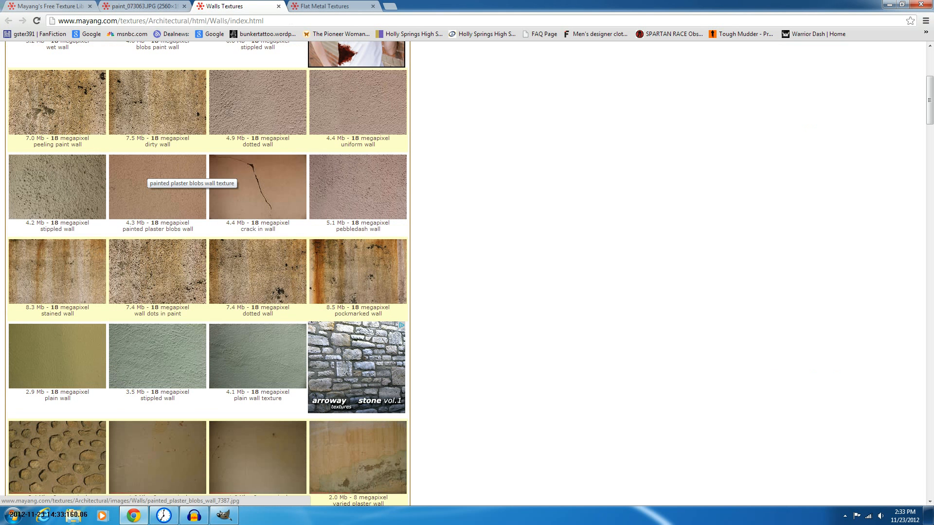
pyautogui.click(156, 177)
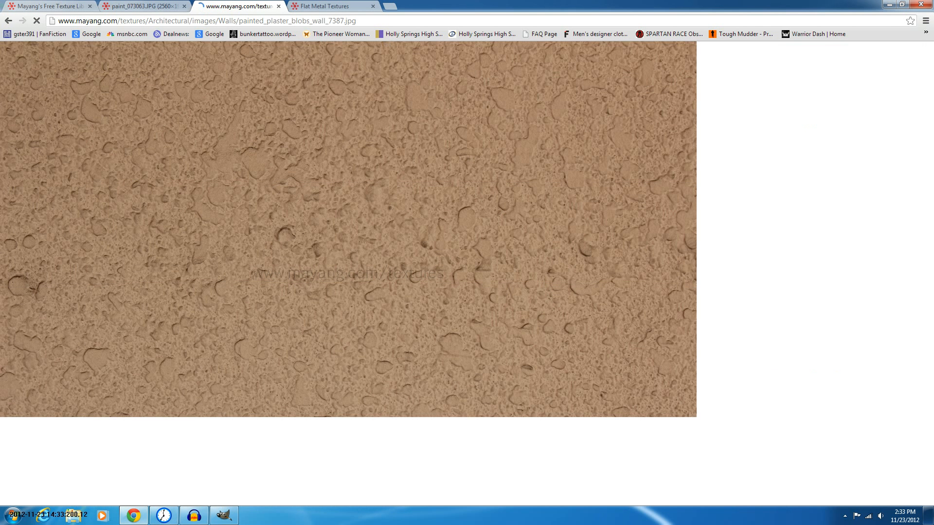
# Go to the Flat Metal Textures tab and open the rusted metal flaked texture in a new tab
pyautogui.hotkey('ctrl', 'shift', 'Tab')
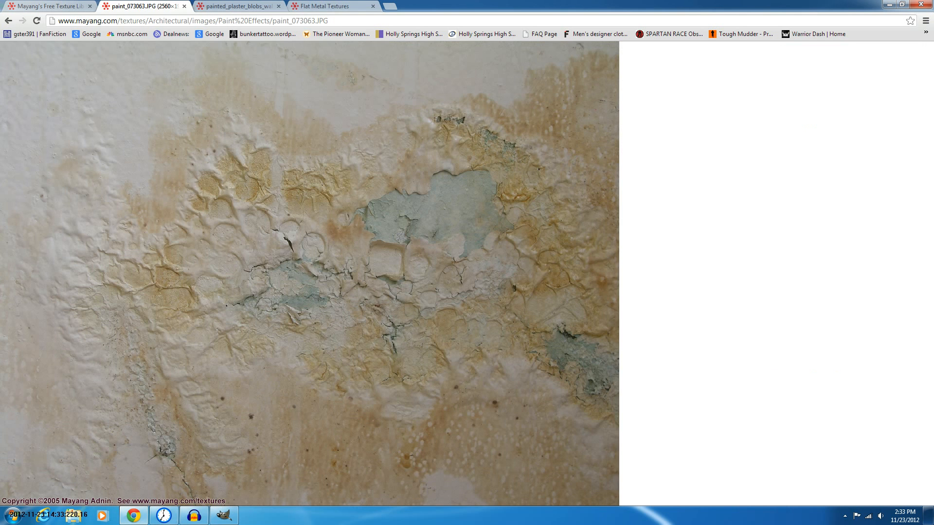
pyautogui.hotkey('ctrl', 'Tab')
pyautogui.hotkey('ctrl', 'Tab')
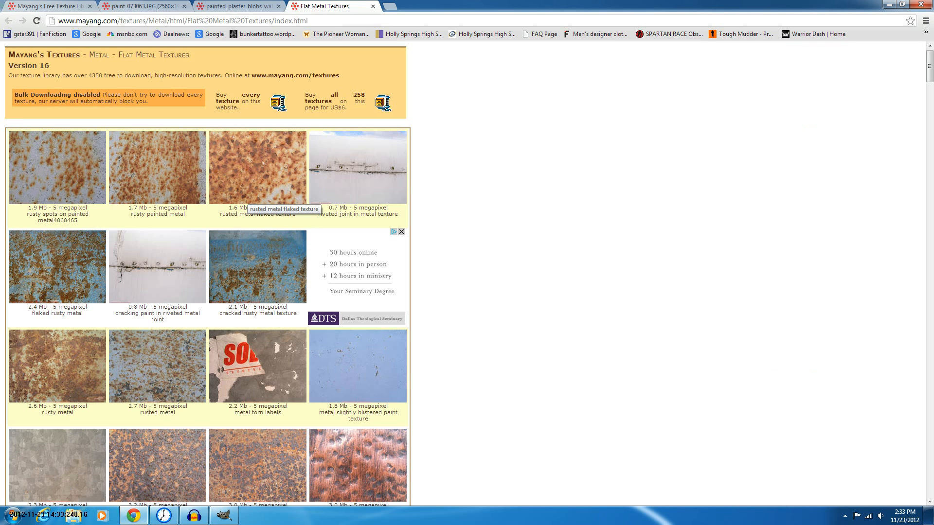
pyautogui.middleClick(248, 197)
# Browse the flat metal textures and open a scratched damaged metal texture in a new tab
pyautogui.scroll(-7, 248, 197)
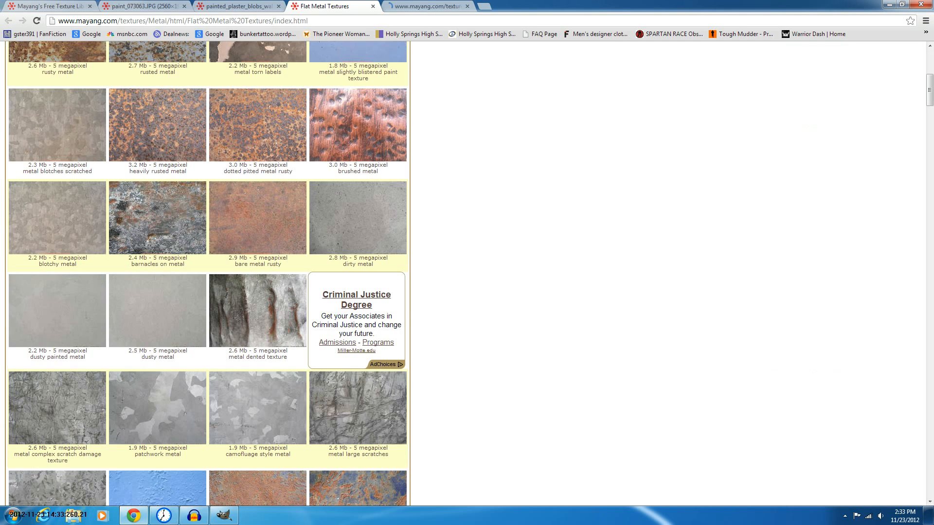
pyautogui.scroll(-6, 249, 197)
pyautogui.scroll(-4, 208, 273)
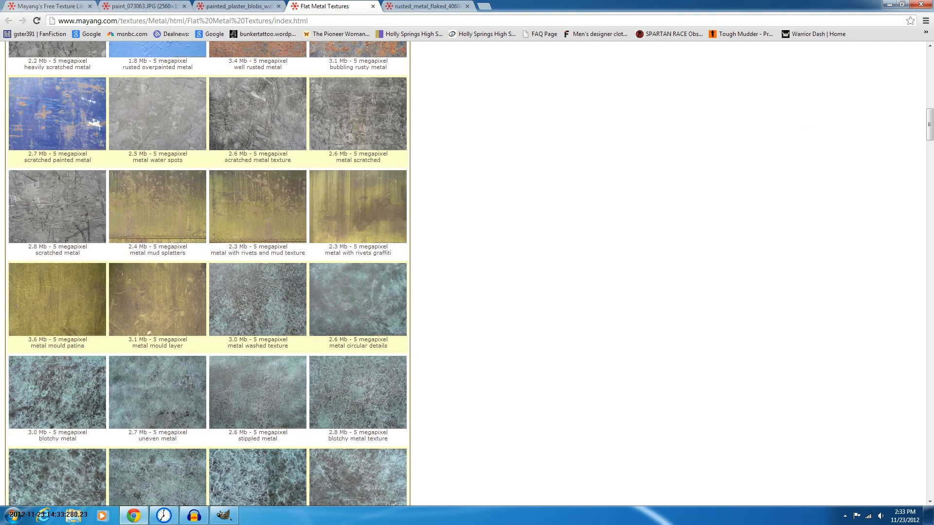
pyautogui.scroll(-10, 208, 273)
pyautogui.scroll(-10, 401, 202)
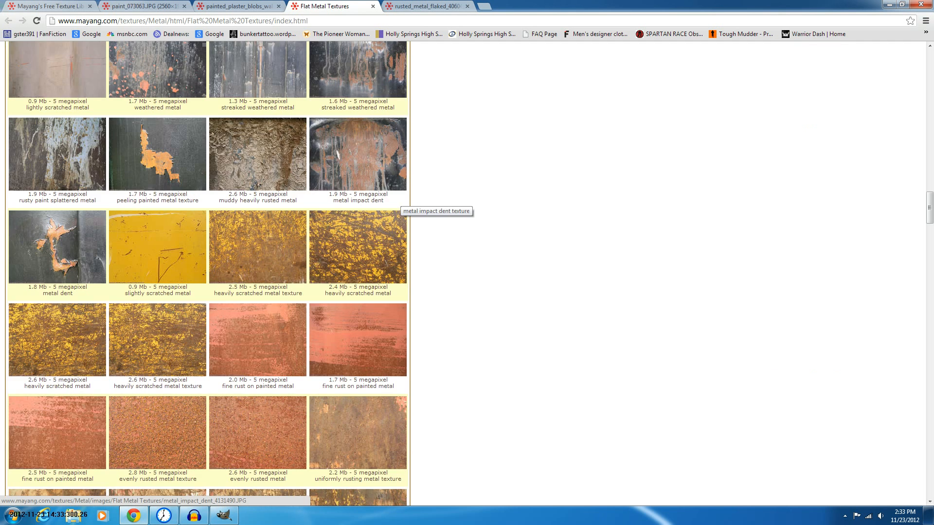
pyautogui.scroll(-10, 402, 201)
pyautogui.scroll(-10, 401, 201)
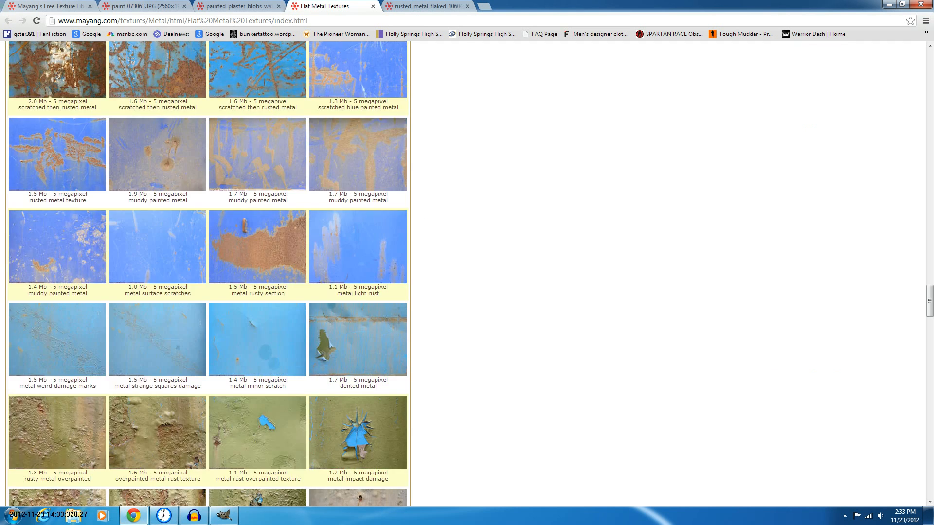
pyautogui.scroll(-10, 402, 201)
pyautogui.scroll(-10, 205, 273)
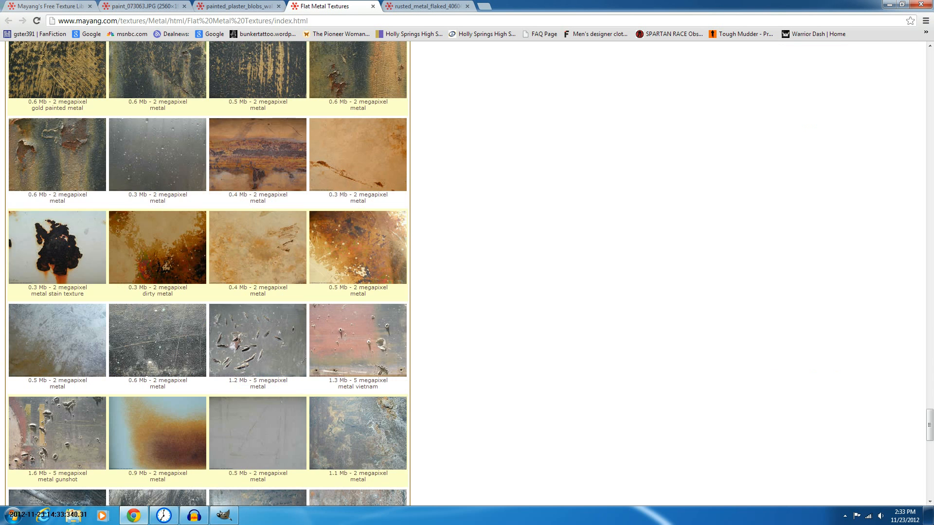
pyautogui.scroll(-2, 205, 273)
pyautogui.scroll(-10, 392, 204)
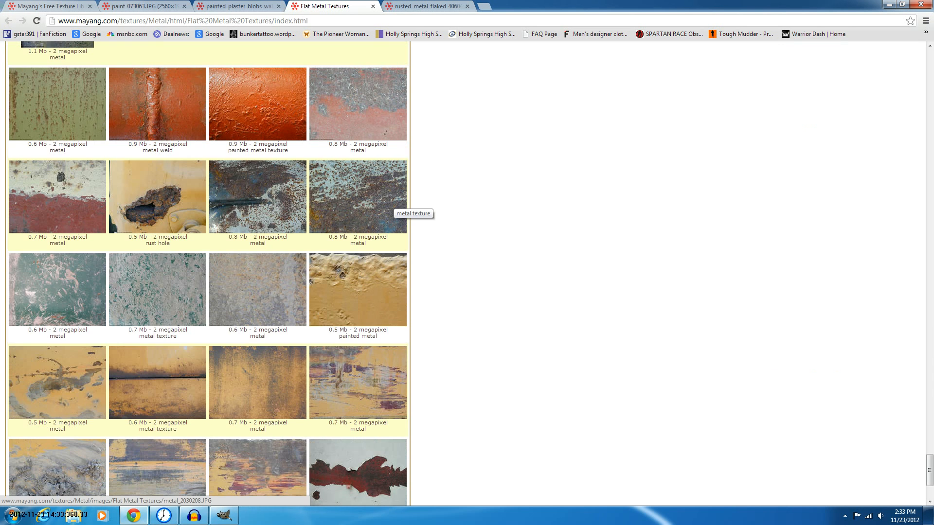
pyautogui.scroll(6, 391, 203)
pyautogui.scroll(6, 204, 272)
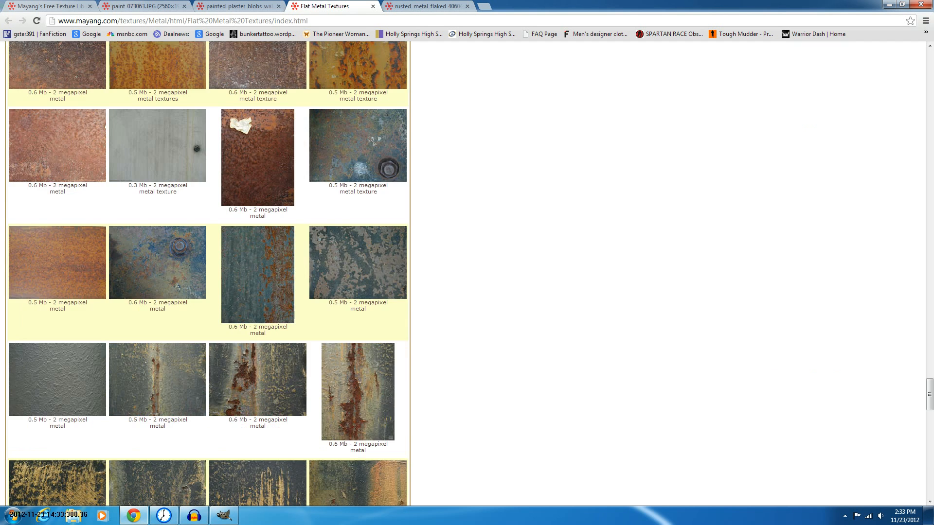
pyautogui.scroll(2, 205, 272)
pyautogui.scroll(6, 403, 304)
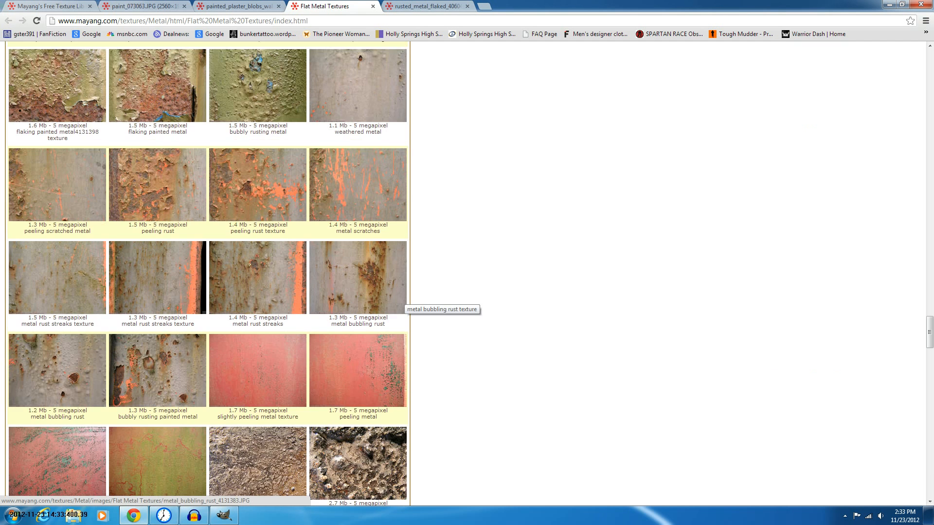
pyautogui.scroll(7, 404, 304)
pyautogui.scroll(6, 404, 301)
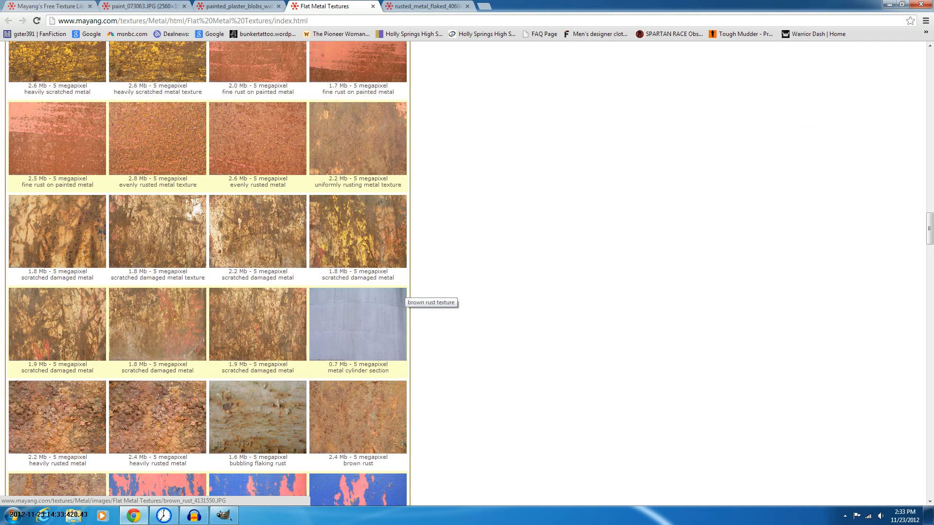
pyautogui.scroll(3, 404, 302)
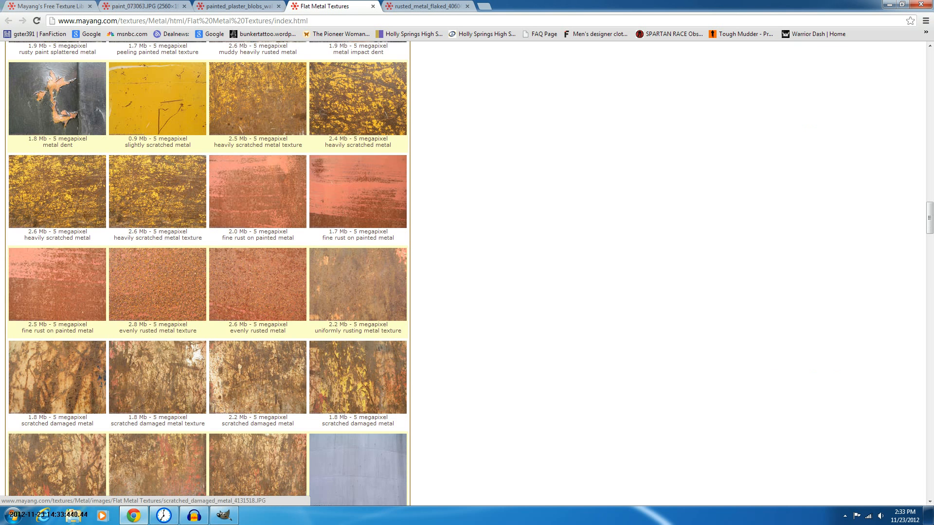
pyautogui.middleClick(273, 357)
# Open the metal large scratches texture at full size and compare it with the scratched damaged metal tab
pyautogui.scroll(6, 266, 333)
pyautogui.scroll(8, 262, 340)
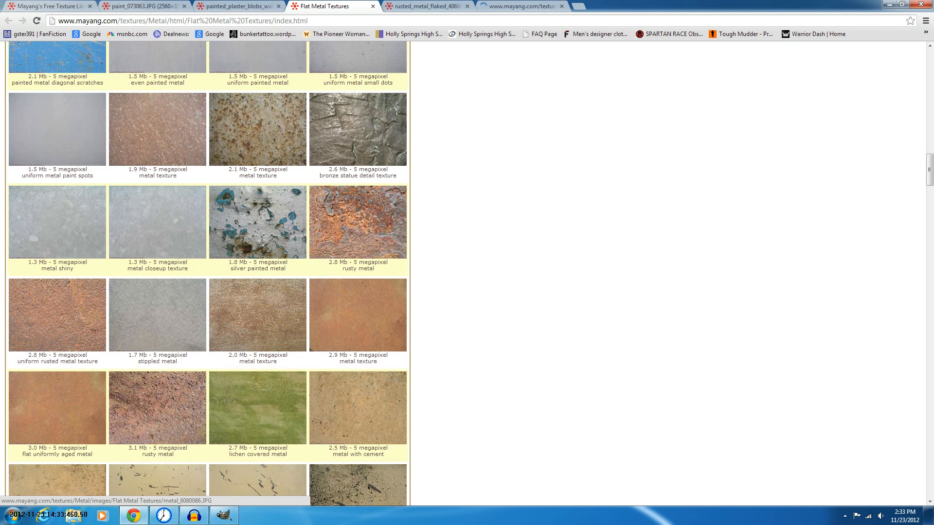
pyautogui.scroll(9, 58, 204)
pyautogui.scroll(9, 204, 272)
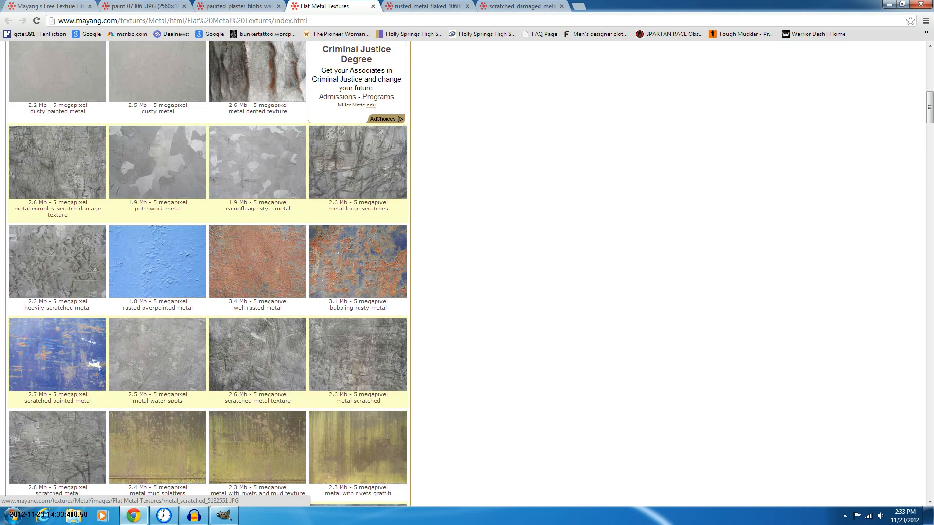
pyautogui.scroll(2, 360, 241)
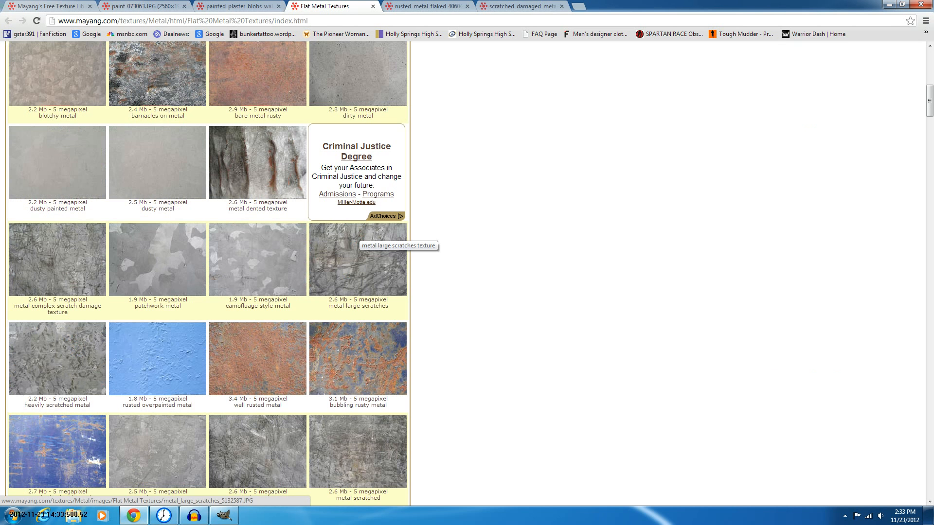
pyautogui.scroll(1, 360, 241)
pyautogui.click(358, 307)
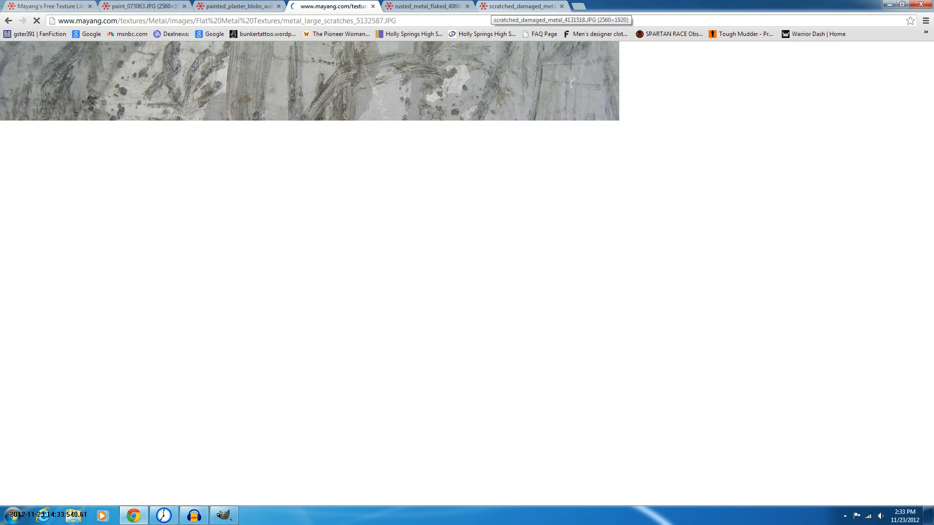
pyautogui.click(520, 7)
pyautogui.click(333, 6)
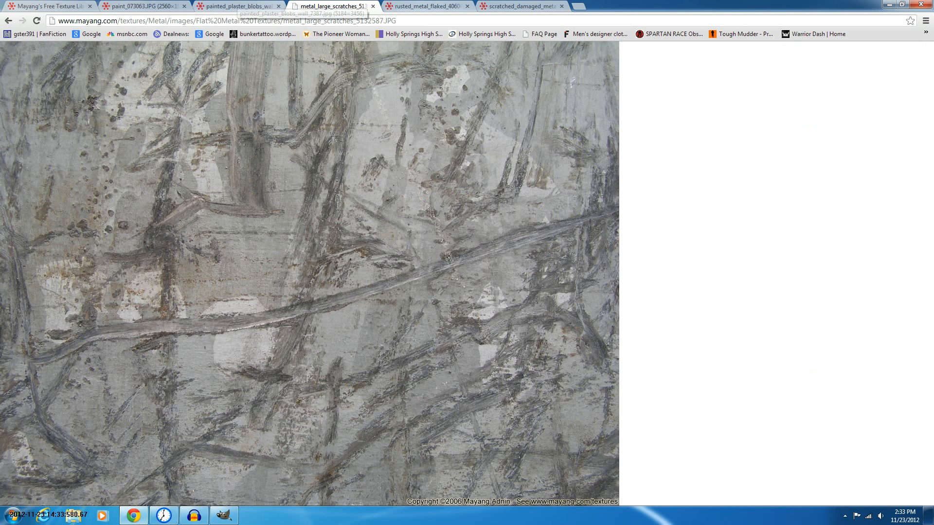
# Copy the painted plaster blobs wall texture image and close its browser tab
pyautogui.click(427, 7)
pyautogui.click(238, 6)
pyautogui.click(143, 6)
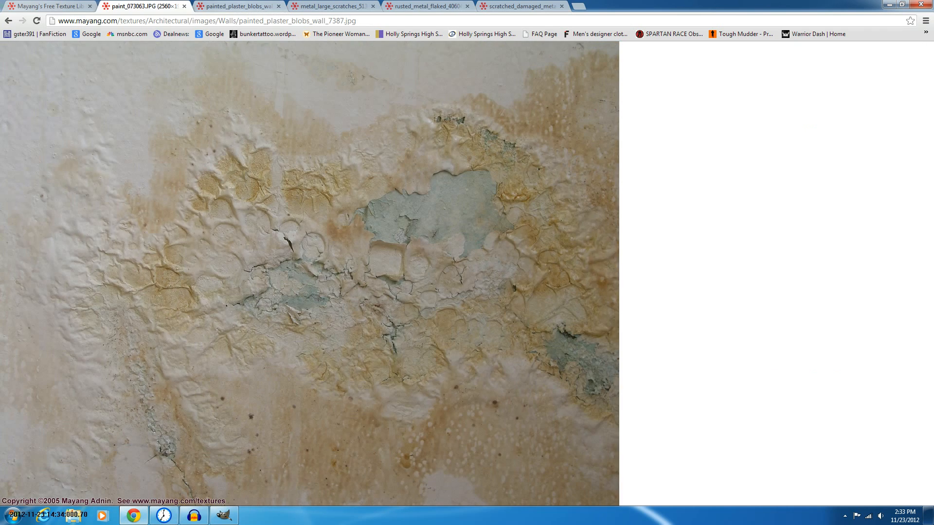
pyautogui.click(239, 6)
pyautogui.rightClick(335, 177)
pyautogui.click(370, 193)
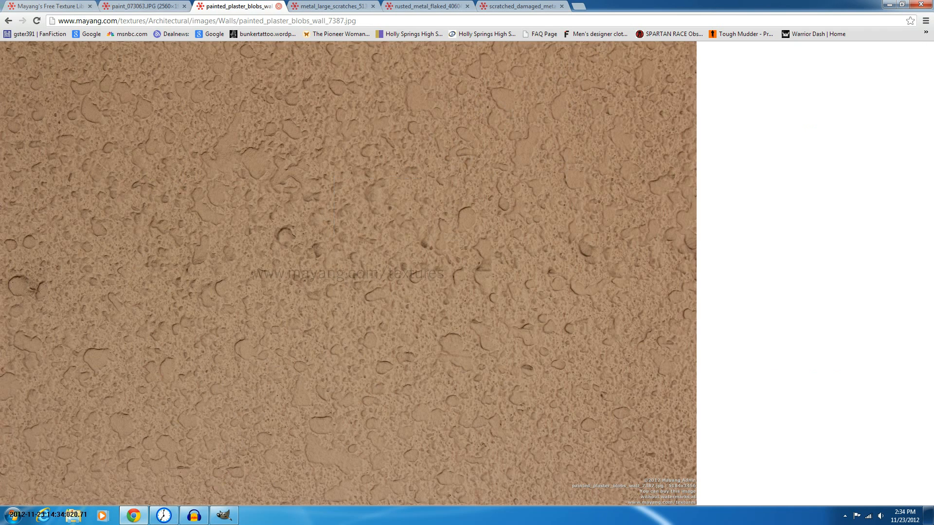
pyautogui.click(278, 6)
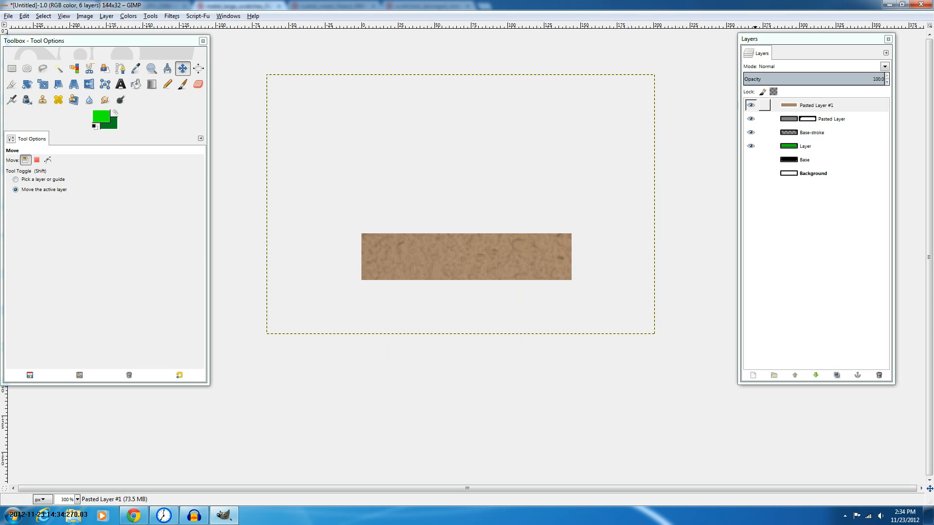
# Try to colorize the pasted texture layer with a hue of 360
pyautogui.hotkey('alt', 'c')
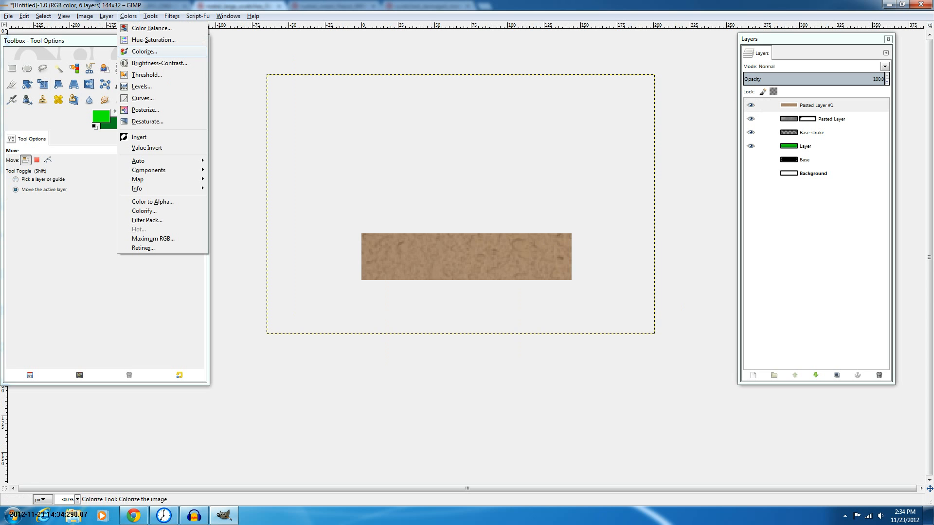
pyautogui.press('Return')
pyautogui.press('End')
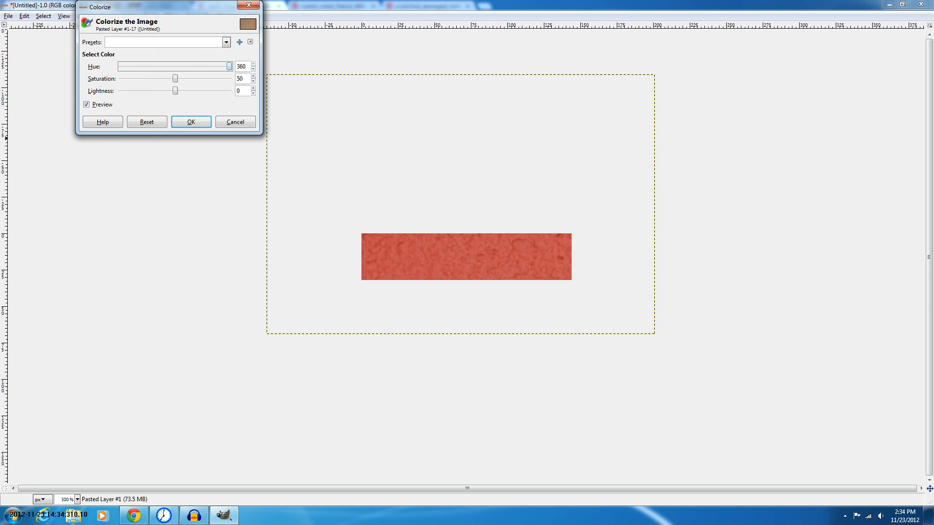
pyautogui.press('Tab')
pyautogui.press('Right')
pyautogui.press('Right')
pyautogui.press('Right')
pyautogui.press('Right')
pyautogui.press('Right')
pyautogui.press('Right')
pyautogui.press('Right')
pyautogui.press('Right')
pyautogui.press('Right')
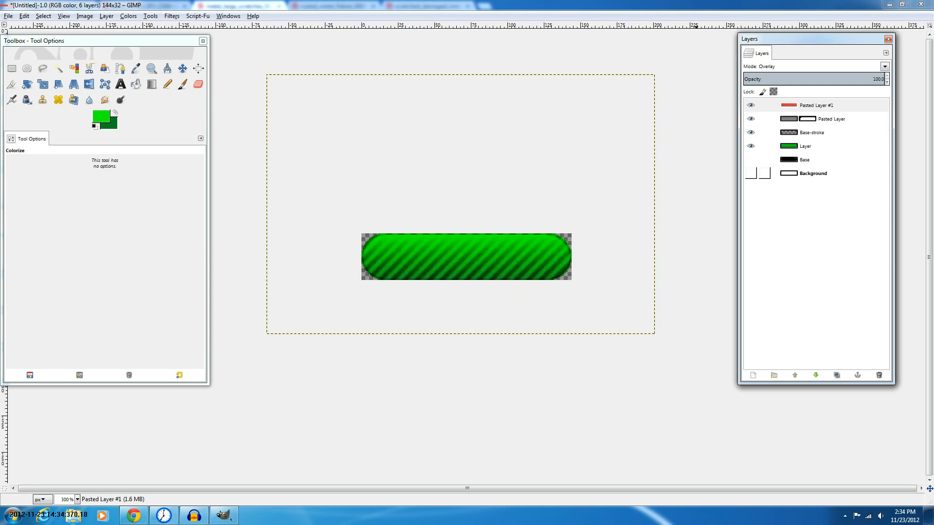
# Try moving the pasted texture layer below Pasted Layer and changing its layer mode
pyautogui.moveTo(815, 105); pyautogui.dragTo(802, 123)
pyautogui.moveTo(803, 125); pyautogui.dragTo(804, 126)
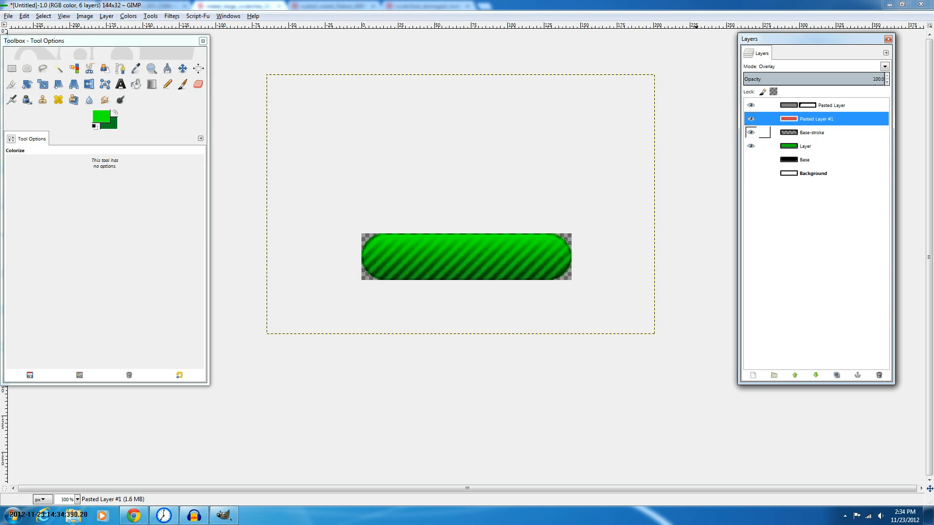
pyautogui.click(885, 66)
pyautogui.click(768, 300)
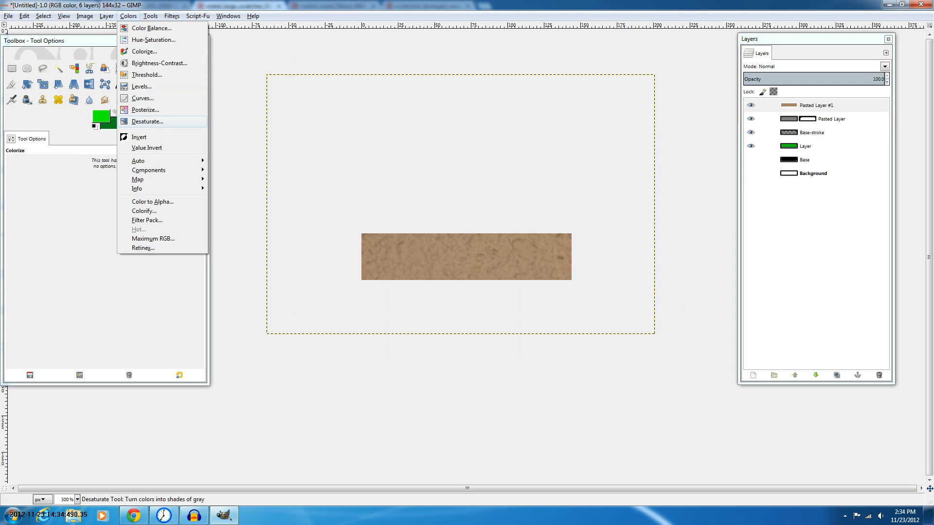
# Desaturate the pasted texture layer using the Average shade of gray
pyautogui.click(78, 154)
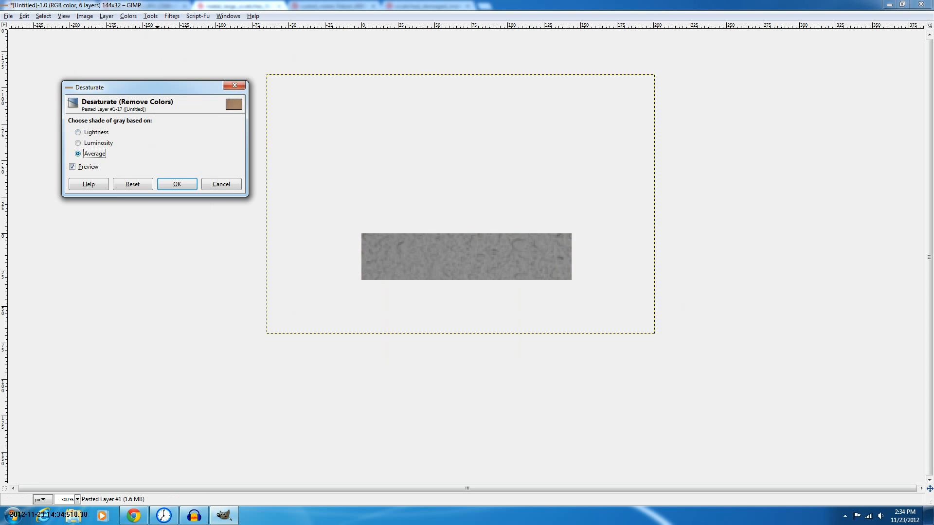
pyautogui.click(177, 184)
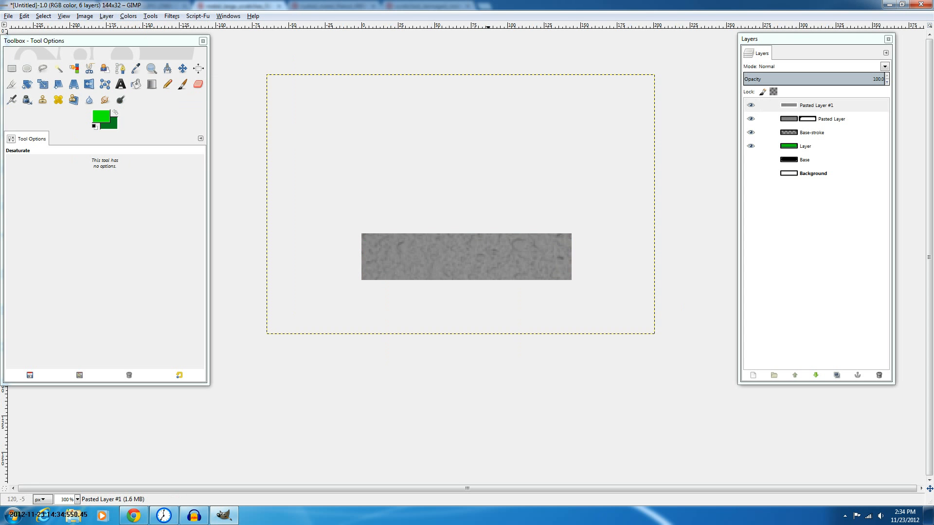
# Copy the paint_073063 texture image in the browser and close its tab
pyautogui.click(133, 515)
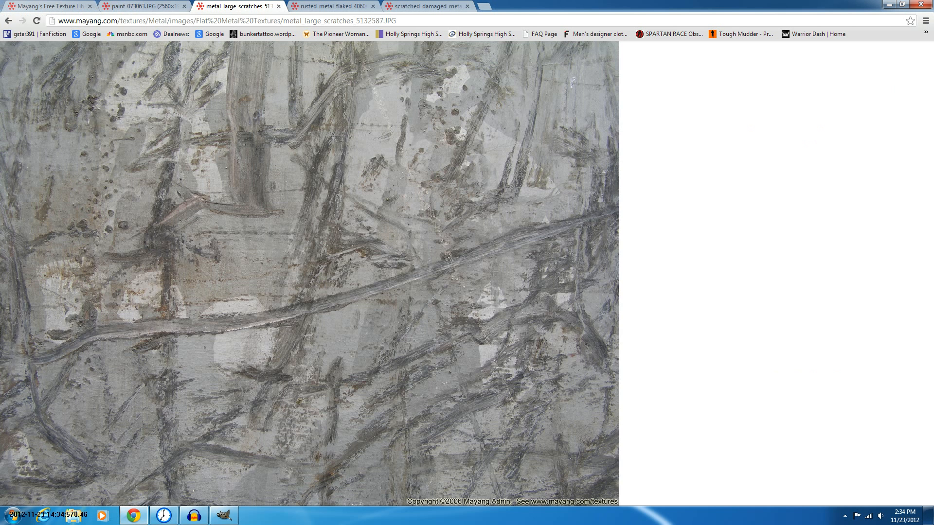
pyautogui.click(142, 5)
pyautogui.rightClick(302, 167)
pyautogui.click(337, 183)
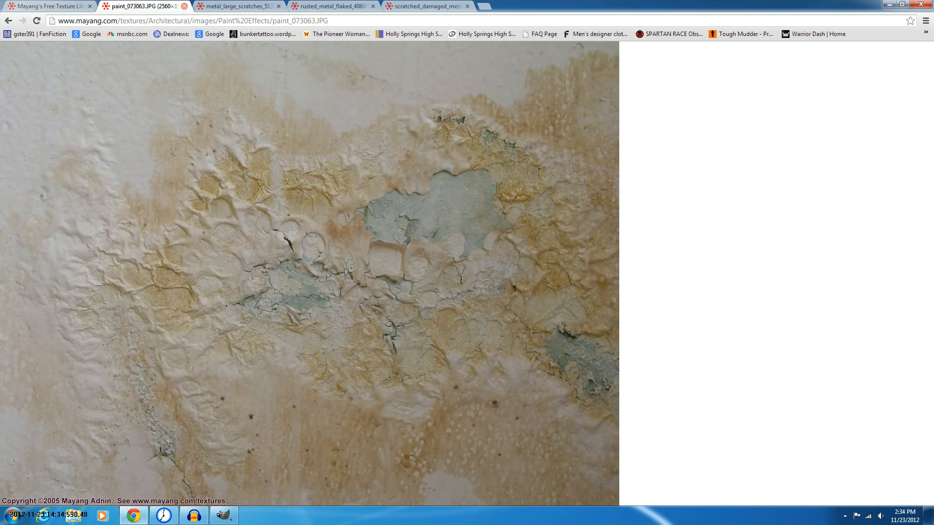
pyautogui.click(184, 6)
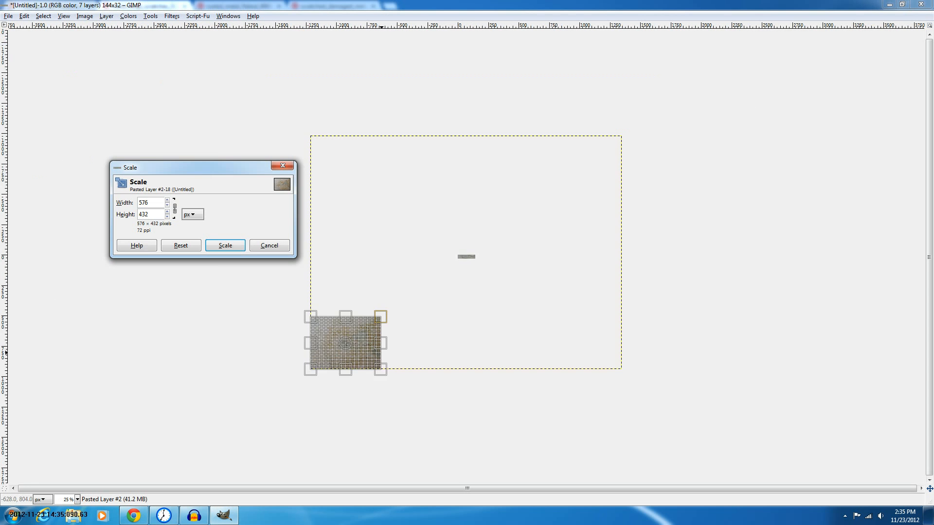
# Scale the second pasted texture layer down and move it over the button
pyautogui.moveTo(345, 343); pyautogui.dragTo(375, 312)
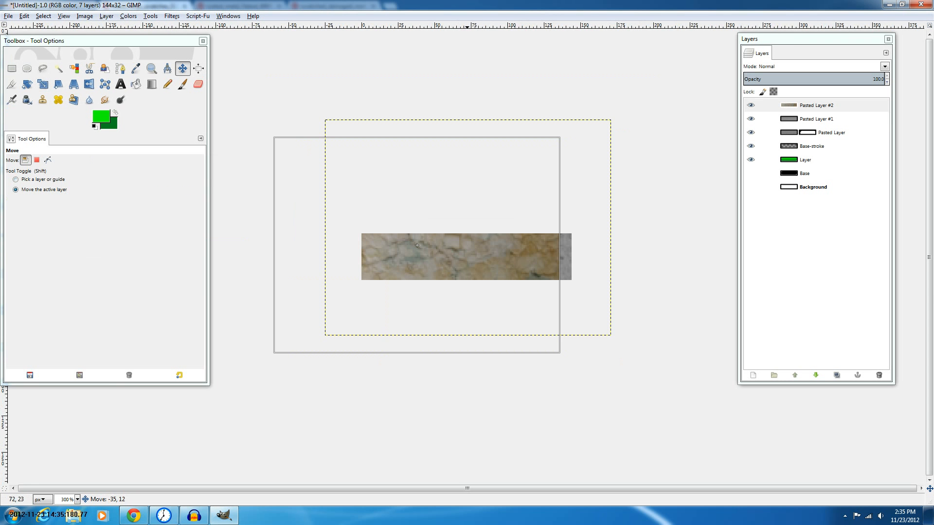
pyautogui.moveTo(417, 246); pyautogui.dragTo(445, 264)
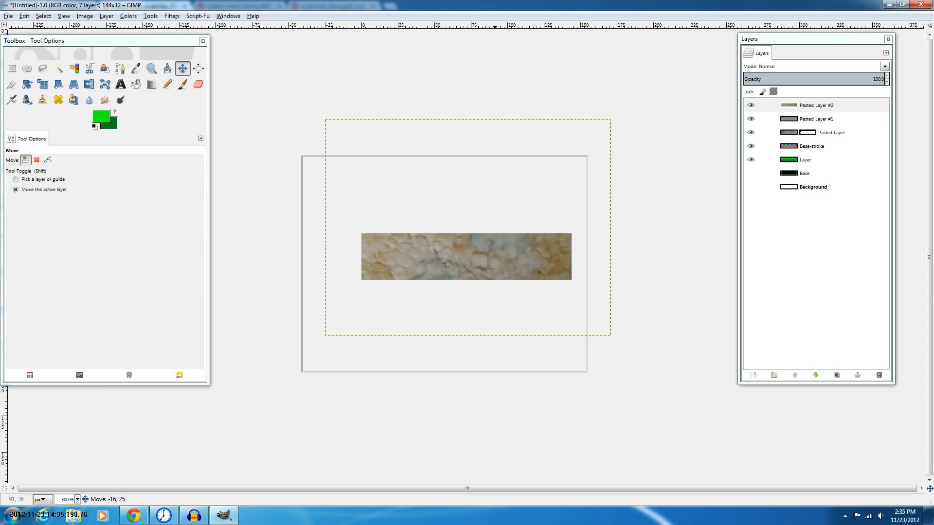
pyautogui.moveTo(495, 286); pyautogui.dragTo(494, 286)
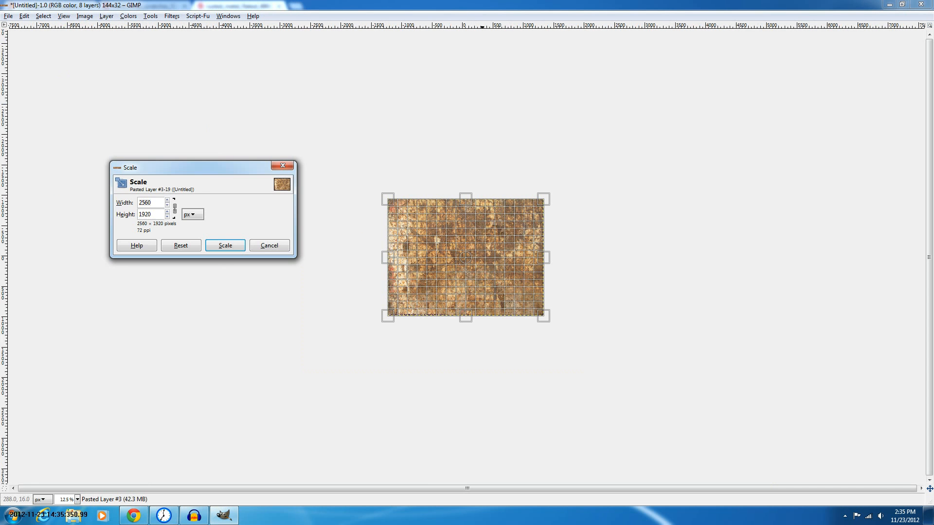
# Apply scaling to the third pasted texture, then scale the fourth, scratched metal texture layer down proportionally
pyautogui.press('Return')
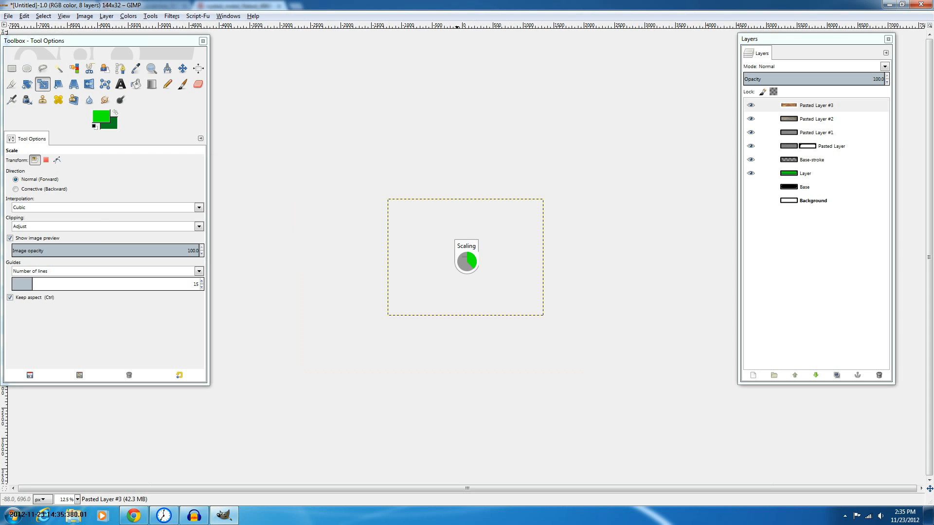
pyautogui.press('m')
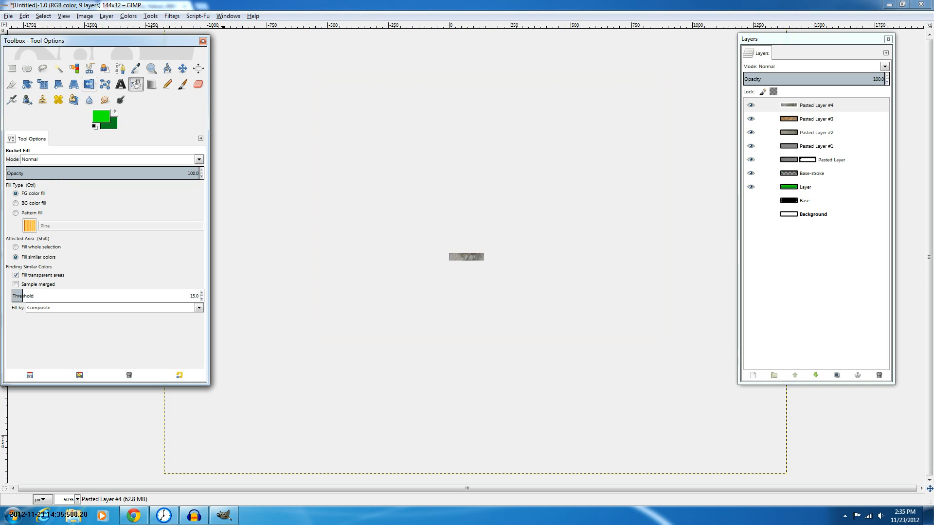
pyautogui.click(74, 84)
pyautogui.click(58, 85)
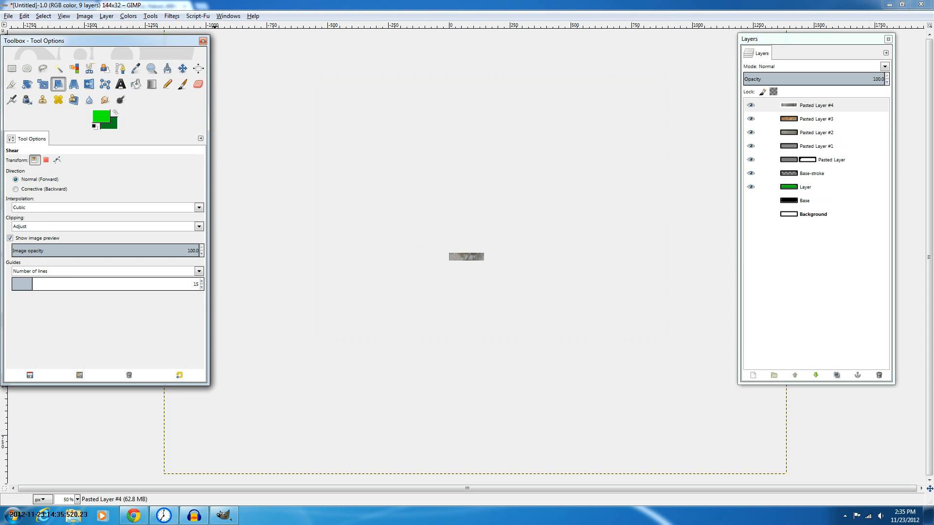
pyautogui.hotkey('shift', 't')
pyautogui.press('Tab')
pyautogui.click(411, 210)
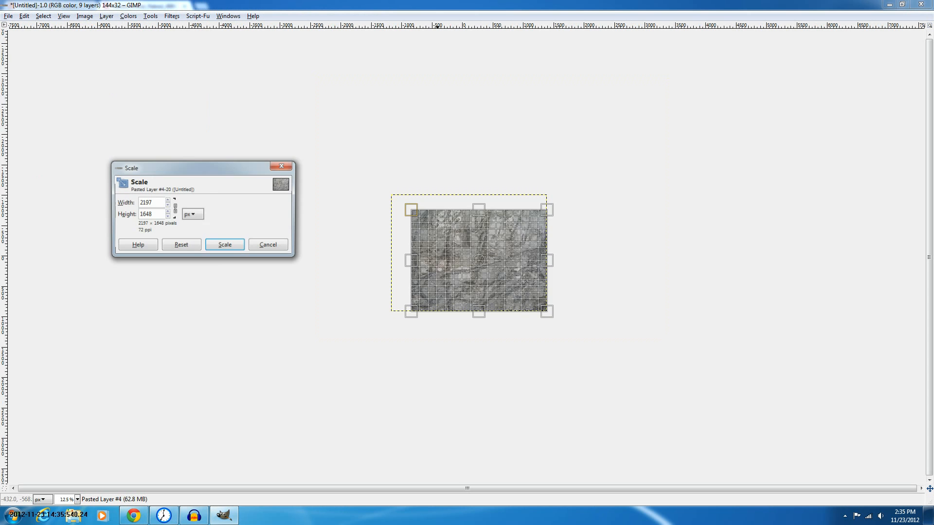
pyautogui.moveTo(411, 210); pyautogui.dragTo(519, 291)
pyautogui.press('Return')
pyautogui.press('Tab')
pyautogui.press('m')
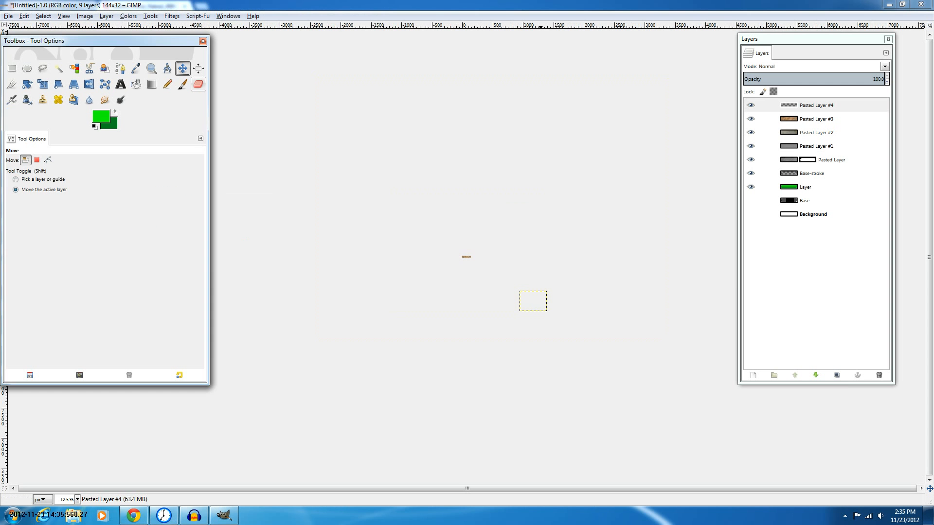
# Move the scratched metal texture layer so its scratches sit across the button
pyautogui.moveTo(533, 301); pyautogui.dragTo(469, 255)
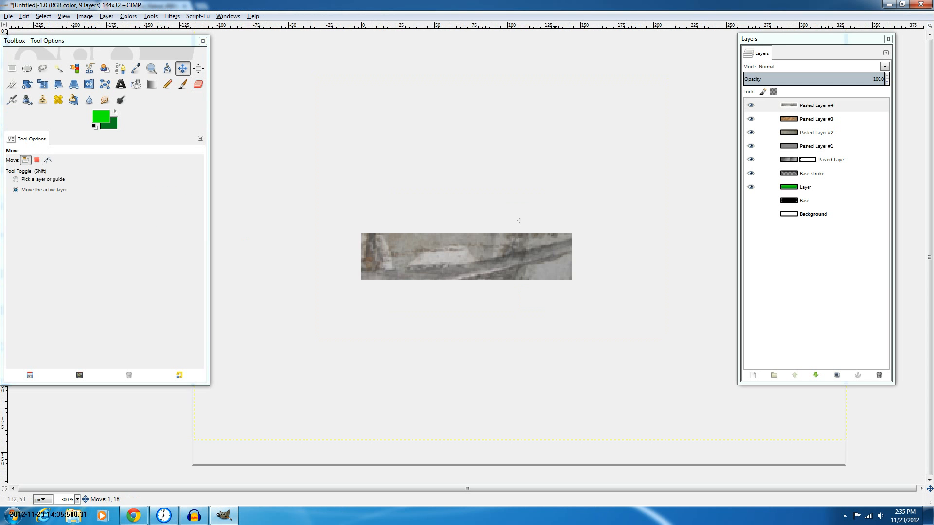
pyautogui.moveTo(519, 220); pyautogui.dragTo(455, 230)
pyautogui.moveTo(525, 319); pyautogui.dragTo(483, 348)
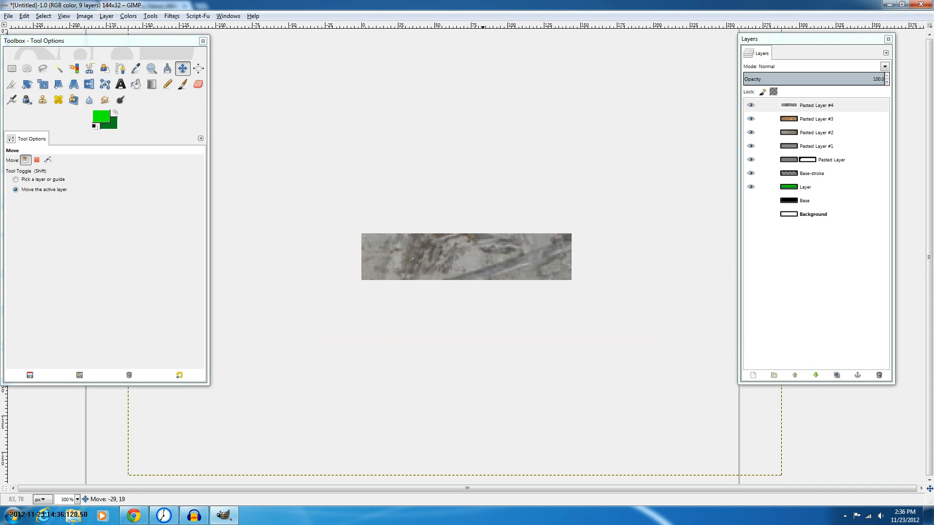
pyautogui.moveTo(412, 259); pyautogui.dragTo(404, 232)
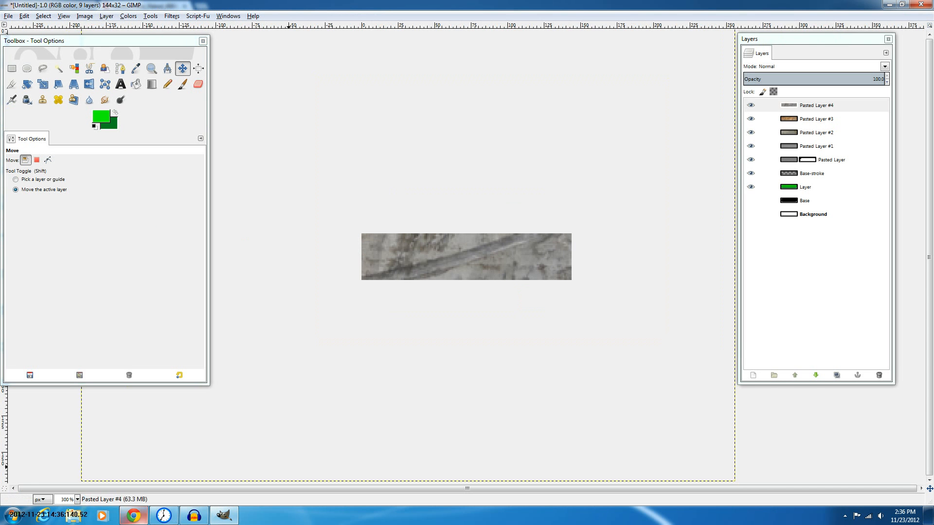
# Copy the rusted metal flaked texture, close its tab, and paste it into the image as a new layer
pyautogui.click(134, 515)
pyautogui.click(294, 224)
pyautogui.rightClick(293, 224)
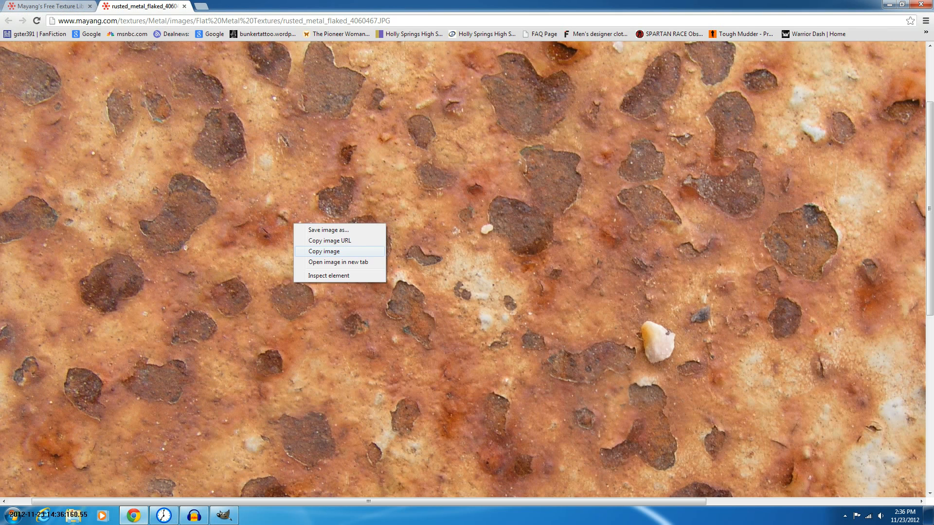
pyautogui.click(324, 251)
pyautogui.click(185, 6)
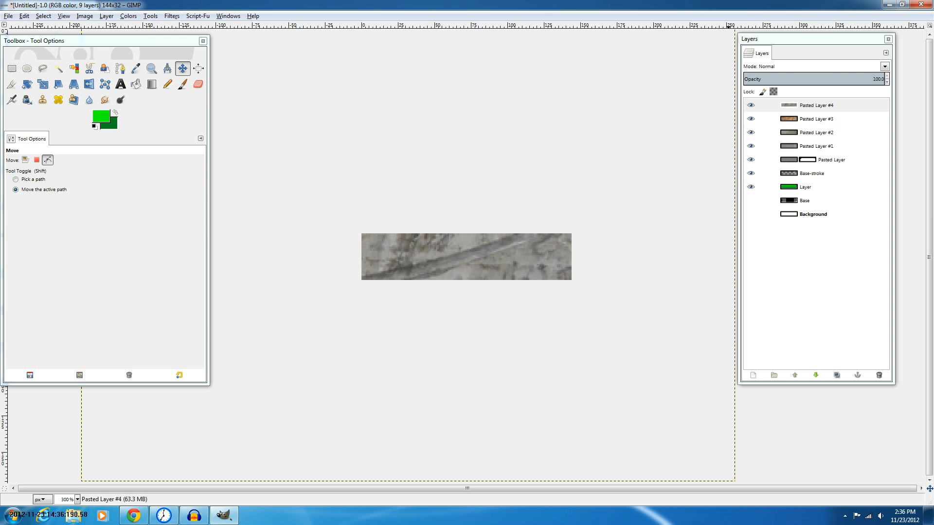
pyautogui.hotkey('ctrl', 'v')
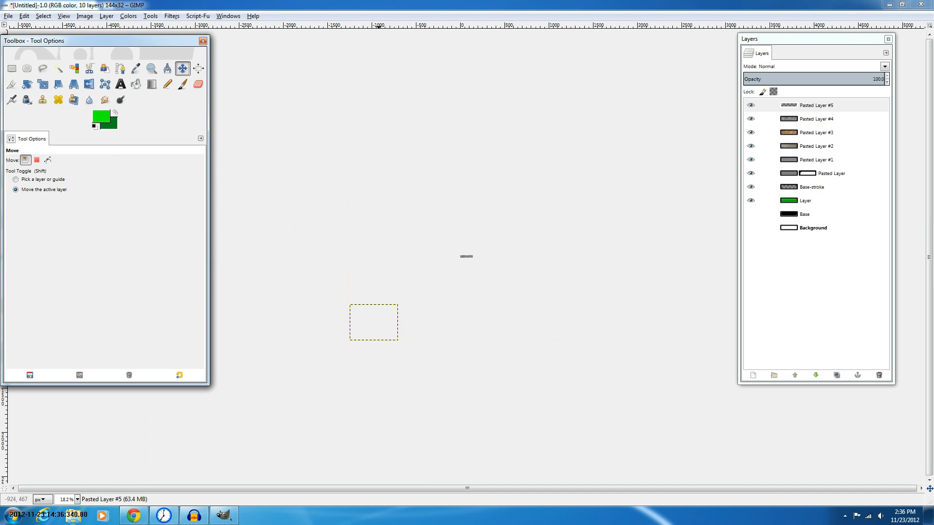
# Move the rusted metal texture layer over the button area
pyautogui.moveTo(378, 297); pyautogui.dragTo(483, 256)
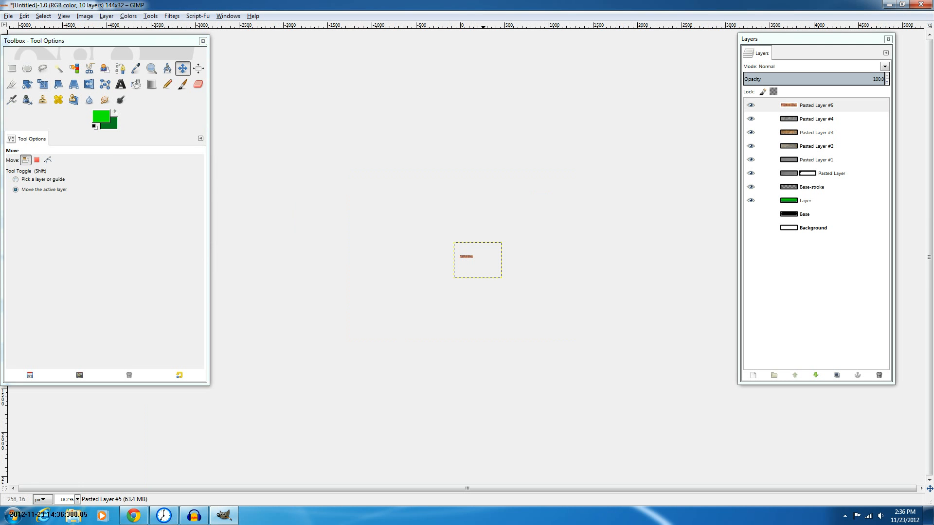
pyautogui.moveTo(479, 261); pyautogui.dragTo(474, 260)
pyautogui.scroll(6, 480, 266)
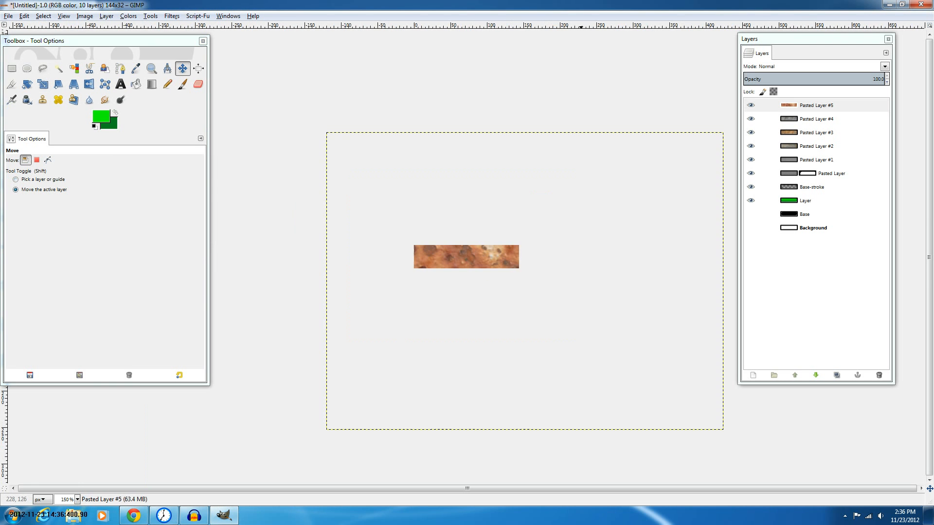
pyautogui.moveTo(525, 282); pyautogui.dragTo(415, 303)
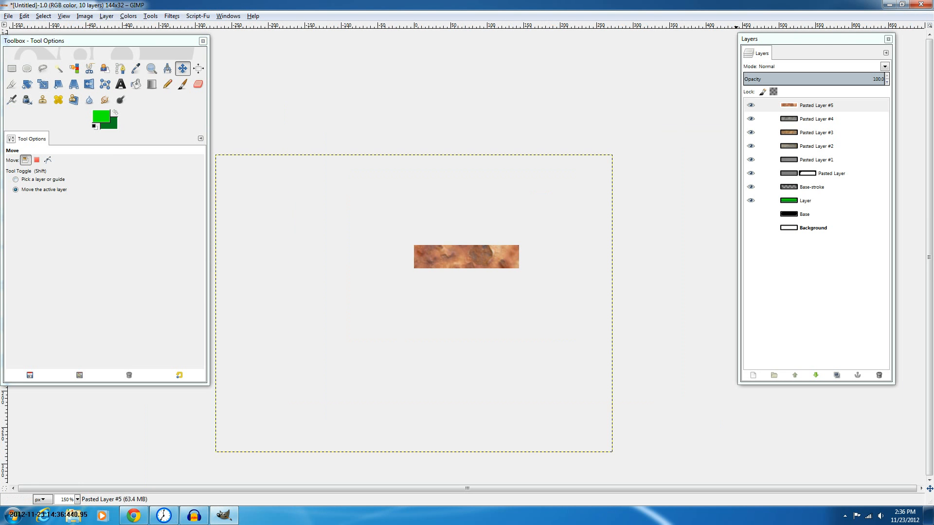
# Load the original Pasted Layer's mask as a selection and zoom in on the button
pyautogui.rightClick(808, 174)
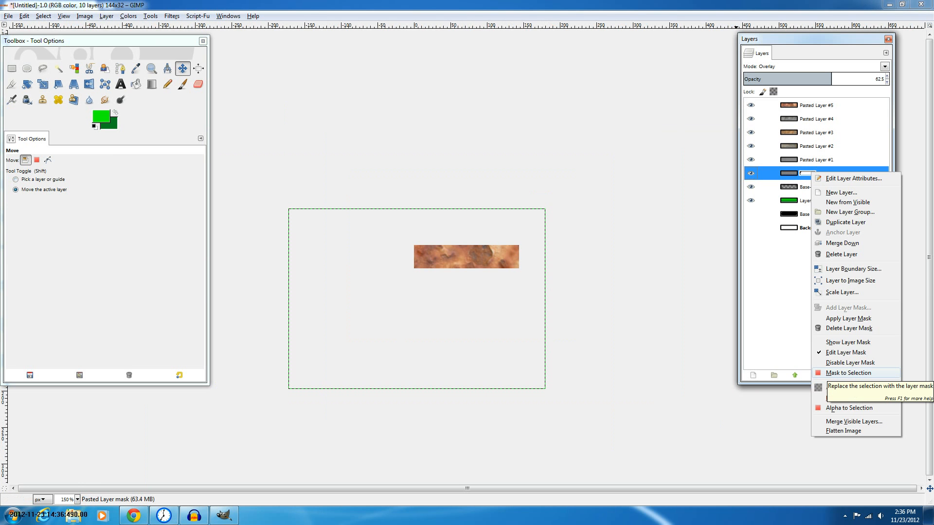
pyautogui.click(837, 373)
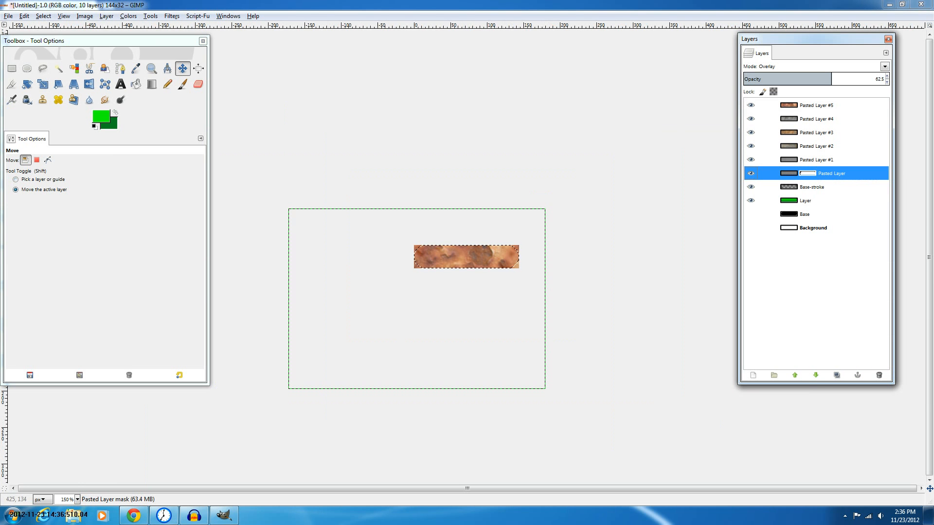
pyautogui.scroll(2, 410, 263)
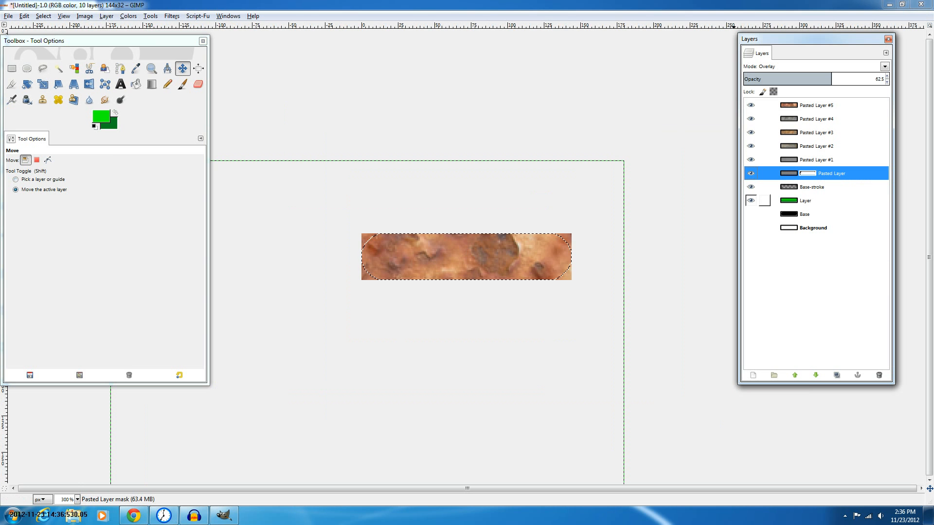
# Add layer masks initialized from the selection to Pasted Layer #1 and Pasted Layer #2
pyautogui.click(750, 173)
pyautogui.click(750, 173)
pyautogui.rightClick(815, 159)
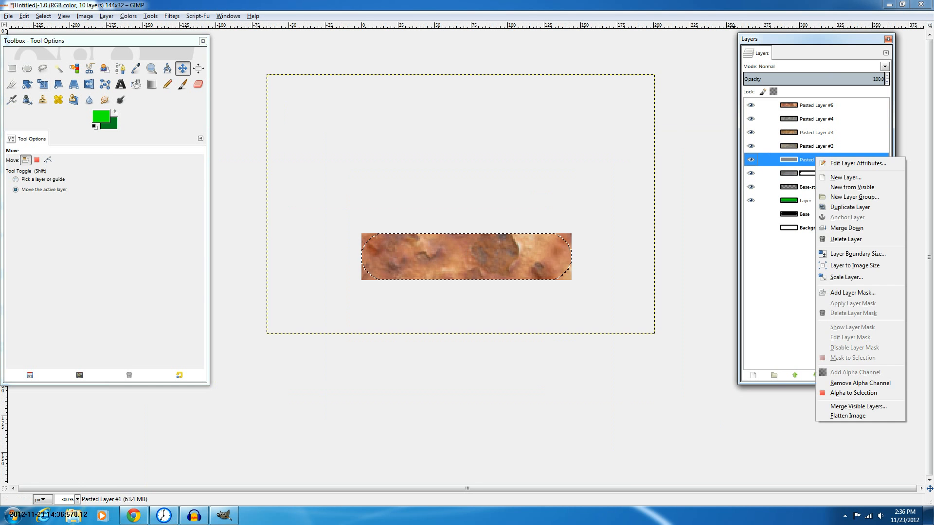
pyautogui.click(852, 293)
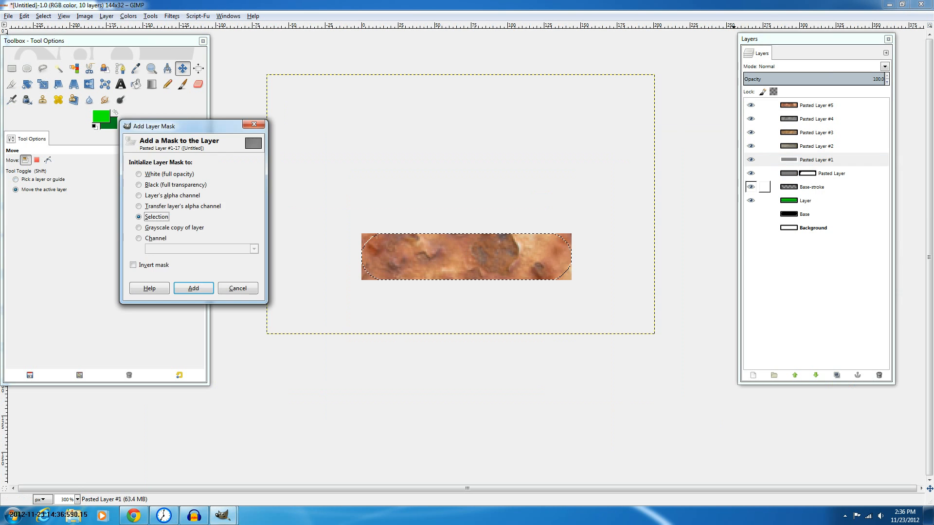
pyautogui.press('Return')
pyautogui.rightClick(822, 146)
pyautogui.click(857, 284)
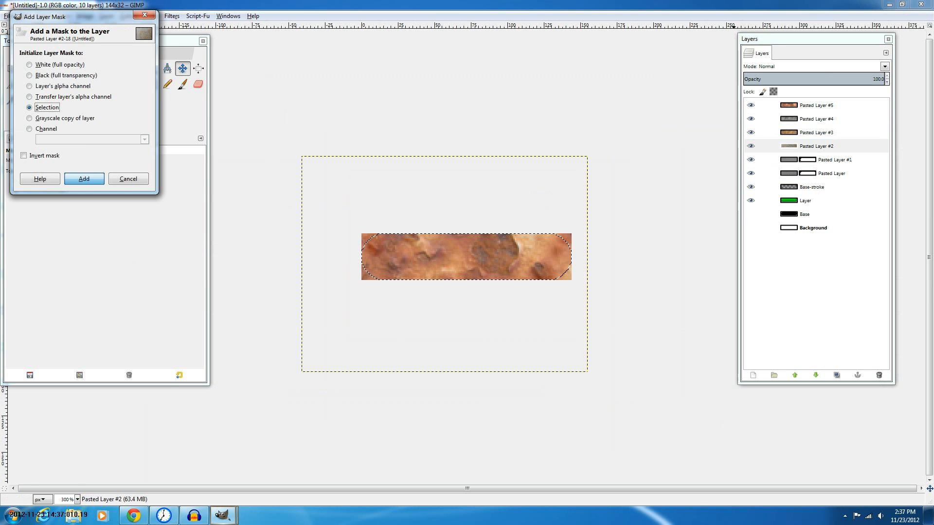
pyautogui.press('Return')
# Add selection-based layer masks to Pasted Layers #3, #4 and #5
pyautogui.rightClick(822, 131)
pyautogui.click(859, 265)
pyautogui.press('Return')
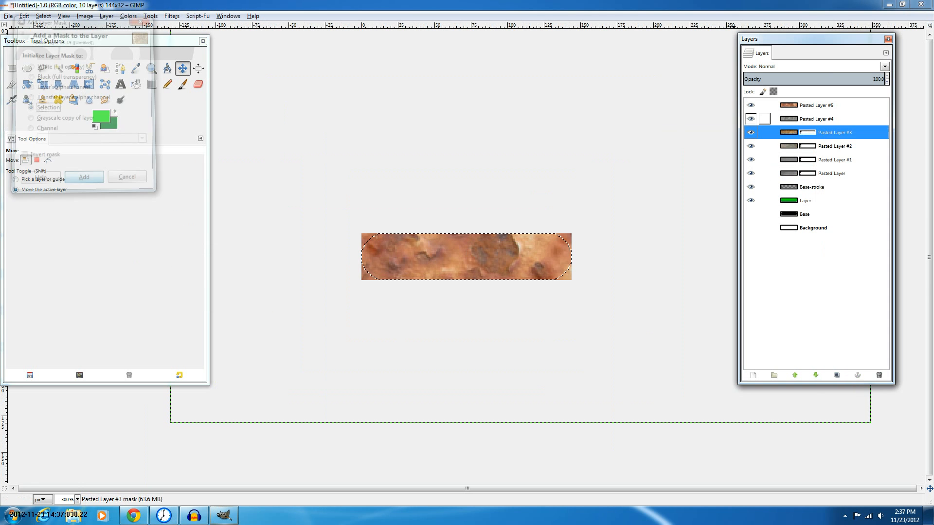
pyautogui.rightClick(818, 119)
pyautogui.click(856, 254)
pyautogui.press('Return')
pyautogui.rightClick(823, 105)
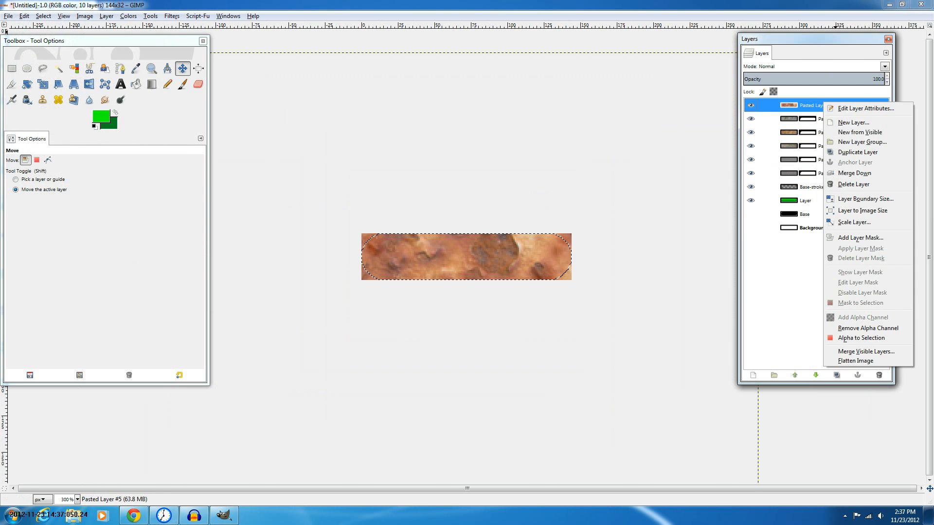
pyautogui.click(860, 238)
pyautogui.press('Return')
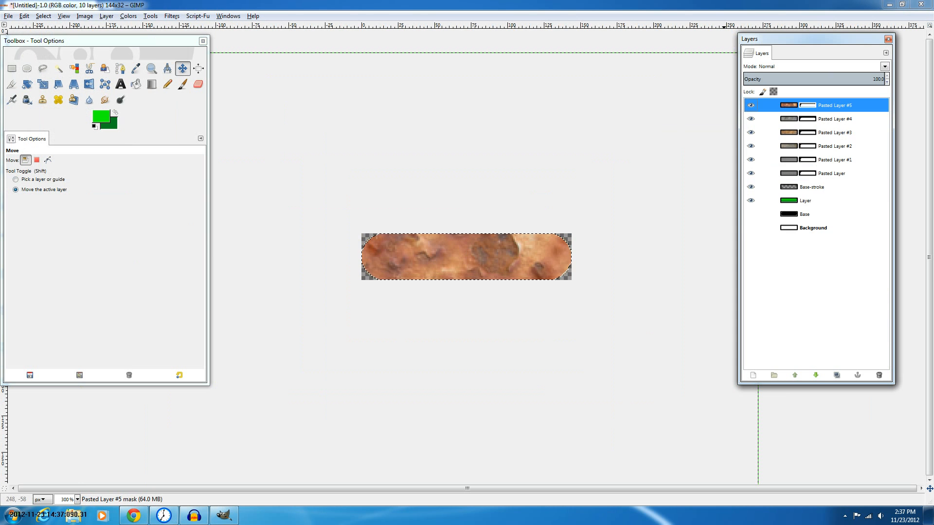
# Set the blend mode of Pasted Layers #5, #4 and #3 to Overlay
pyautogui.click(885, 66)
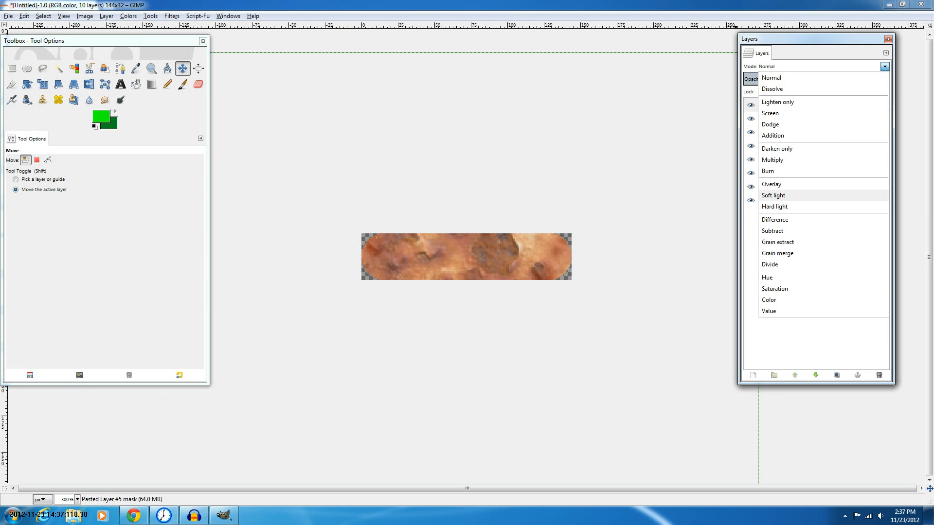
pyautogui.click(771, 184)
pyautogui.click(835, 119)
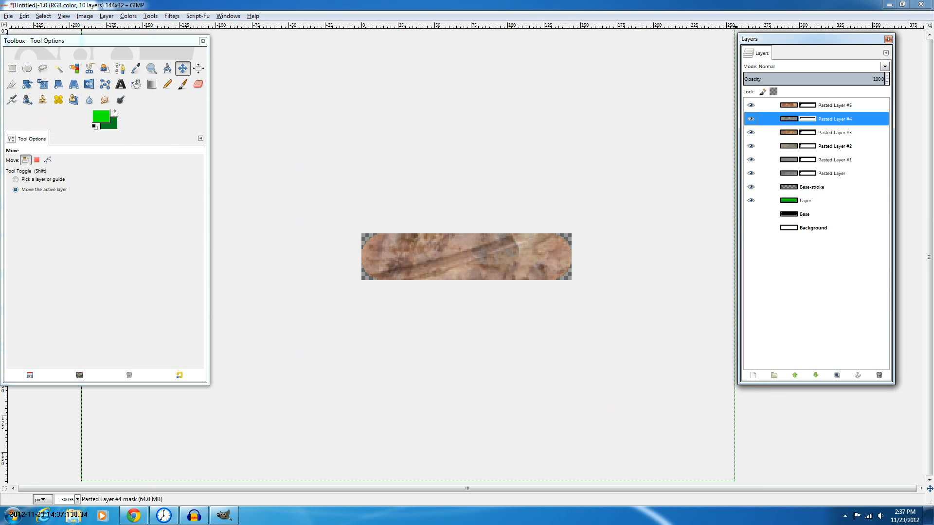
pyautogui.click(885, 67)
pyautogui.click(771, 185)
pyautogui.click(834, 133)
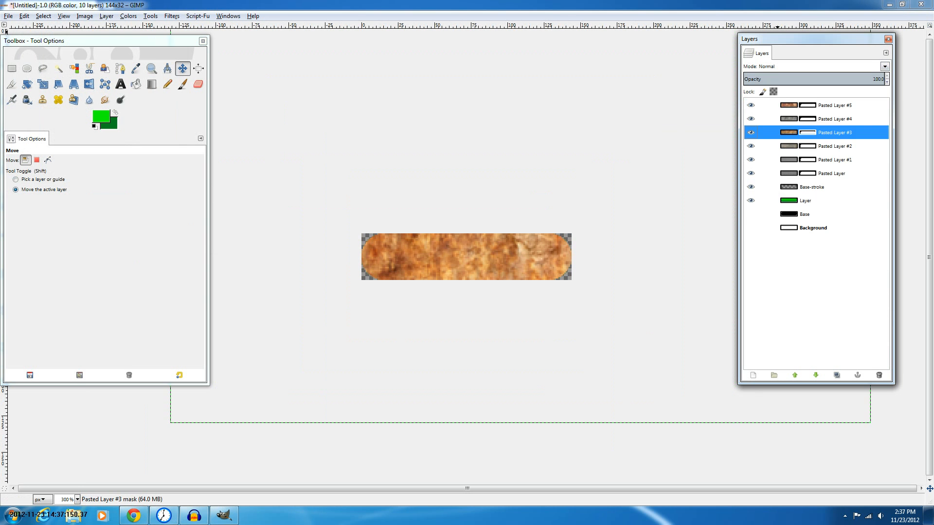
pyautogui.click(885, 67)
pyautogui.click(772, 184)
# Set the blend mode of Pasted Layers #2 and #1 to Overlay
pyautogui.click(835, 160)
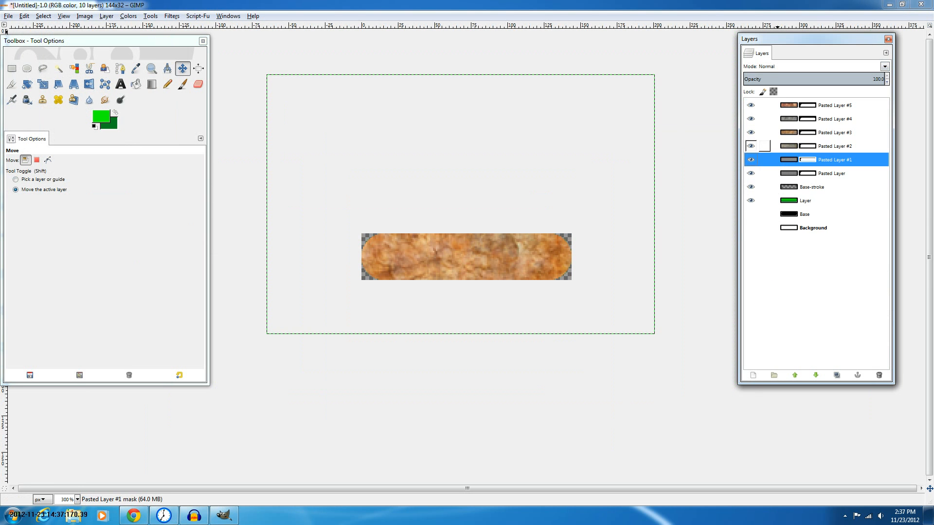
pyautogui.click(835, 146)
pyautogui.click(884, 67)
pyautogui.click(772, 184)
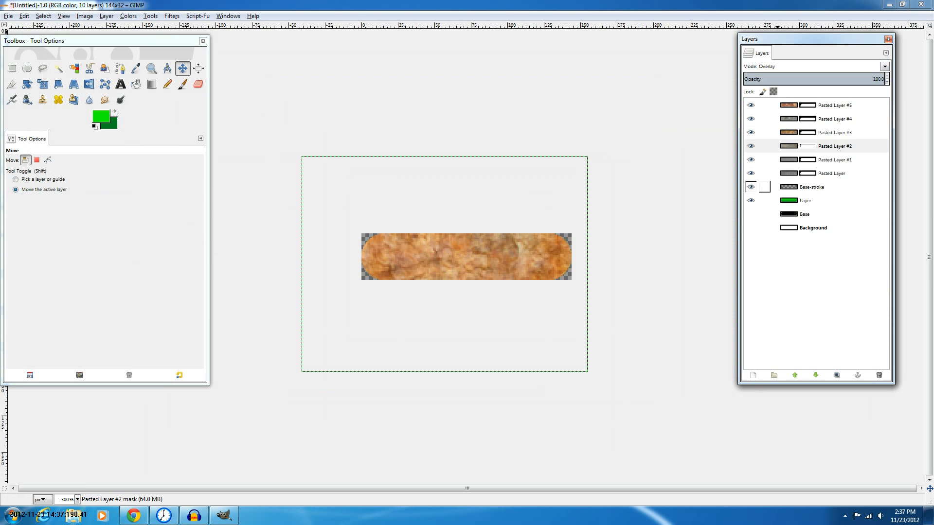
pyautogui.click(834, 159)
pyautogui.click(885, 67)
pyautogui.click(771, 186)
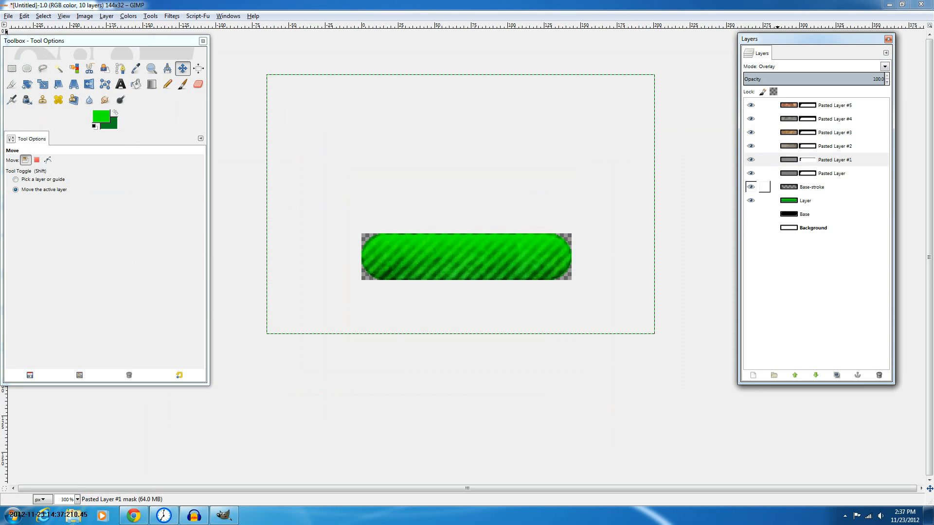
# Toggle the texture layers' visibility to compare the button with and without the textures
pyautogui.click(804, 214)
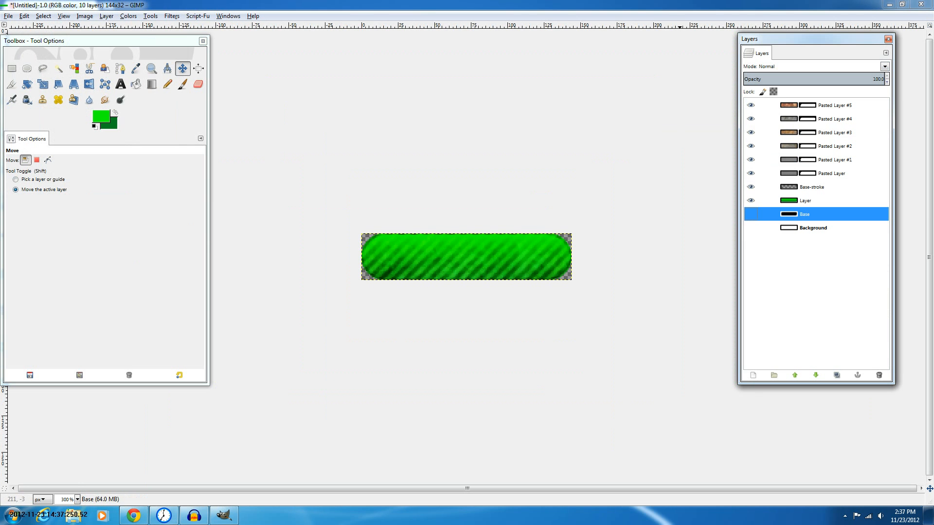
pyautogui.click(751, 105)
pyautogui.click(750, 118)
pyautogui.click(750, 132)
pyautogui.click(750, 160)
pyautogui.click(750, 173)
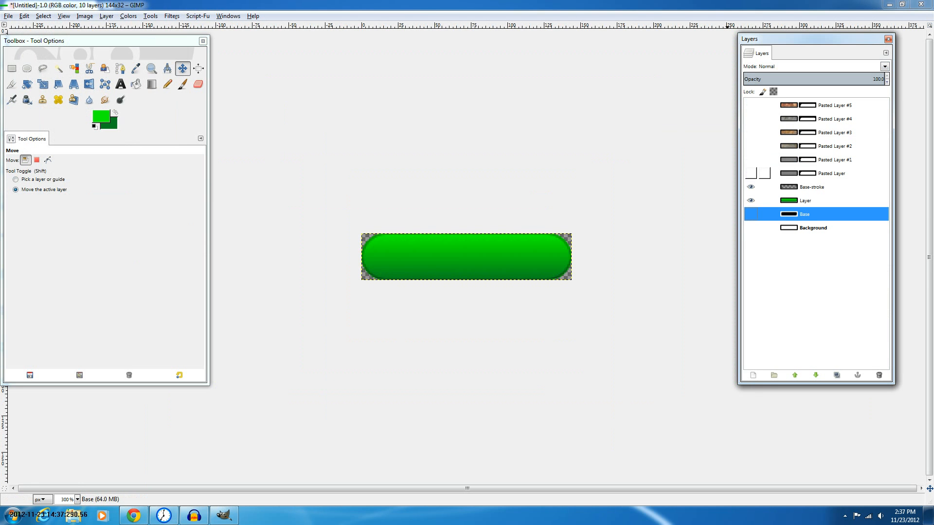
pyautogui.click(750, 173)
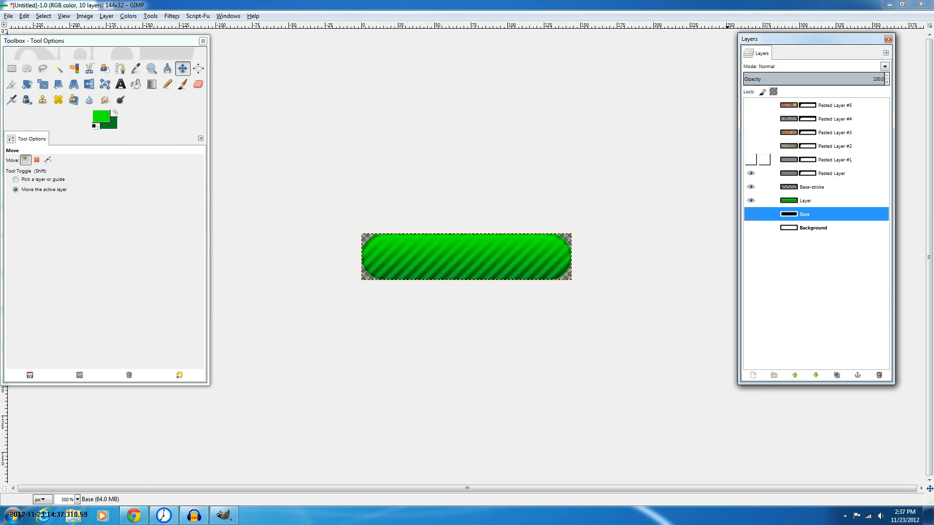
pyautogui.click(751, 160)
pyautogui.click(751, 146)
pyautogui.click(751, 132)
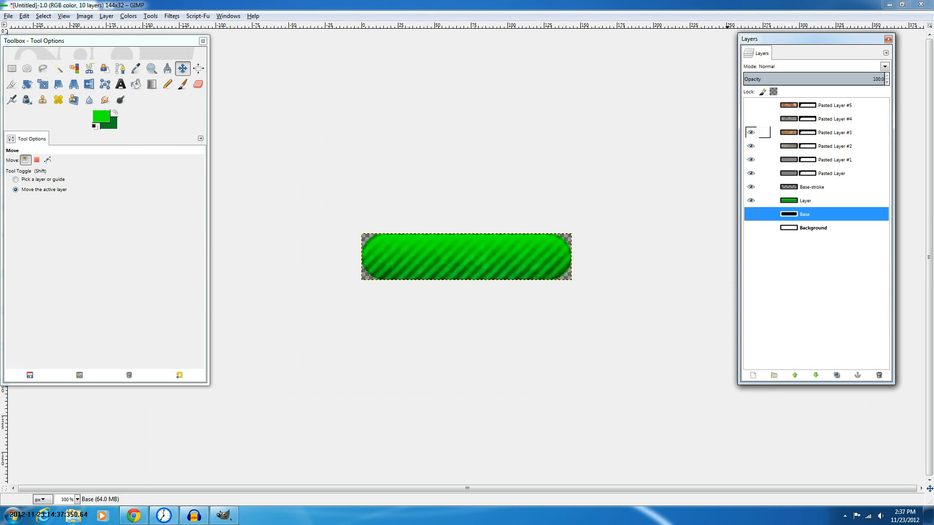
pyautogui.click(750, 119)
pyautogui.click(750, 105)
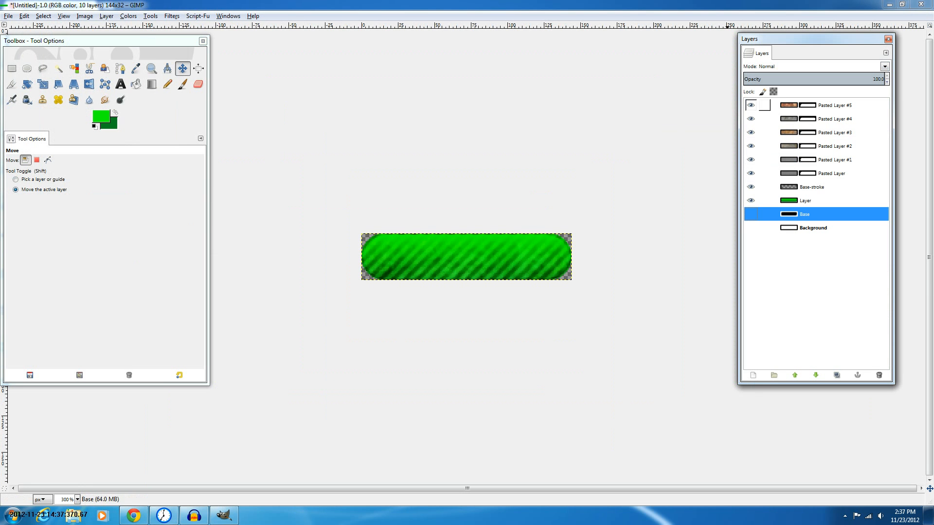
# Move the striped Pasted Layer to the top of the layer stack and hide it
pyautogui.click(812, 187)
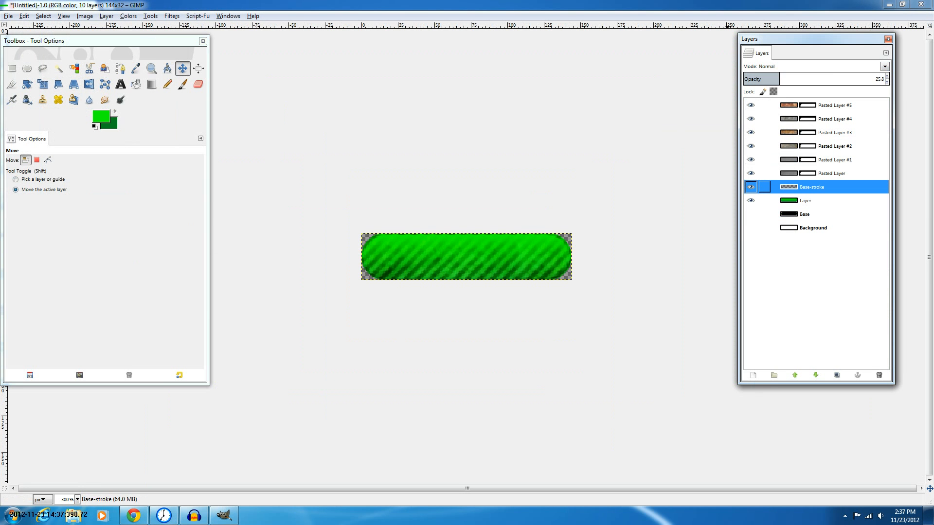
pyautogui.click(831, 174)
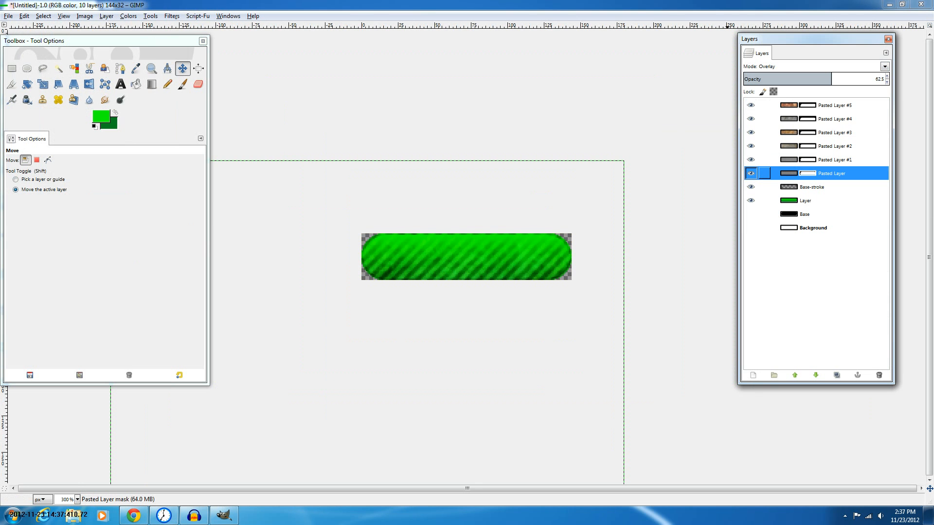
pyautogui.moveTo(831, 174); pyautogui.dragTo(805, 103)
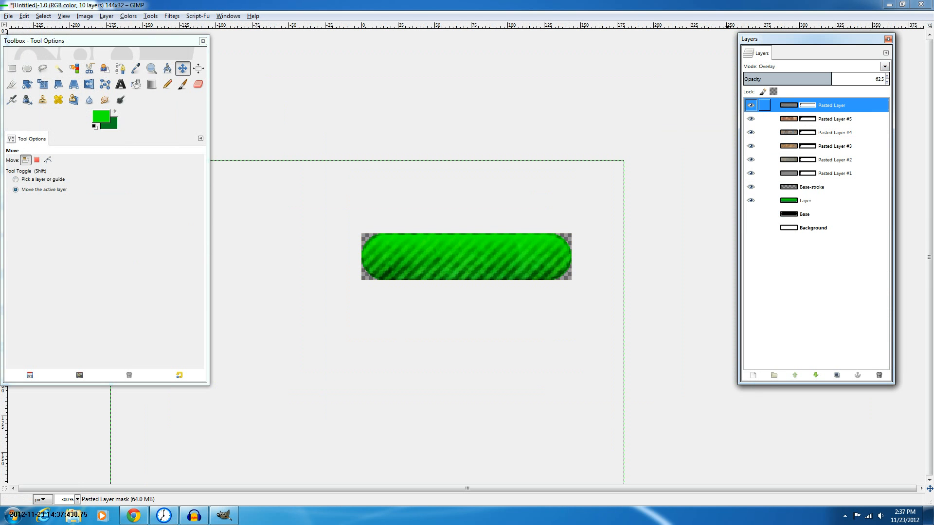
pyautogui.click(751, 105)
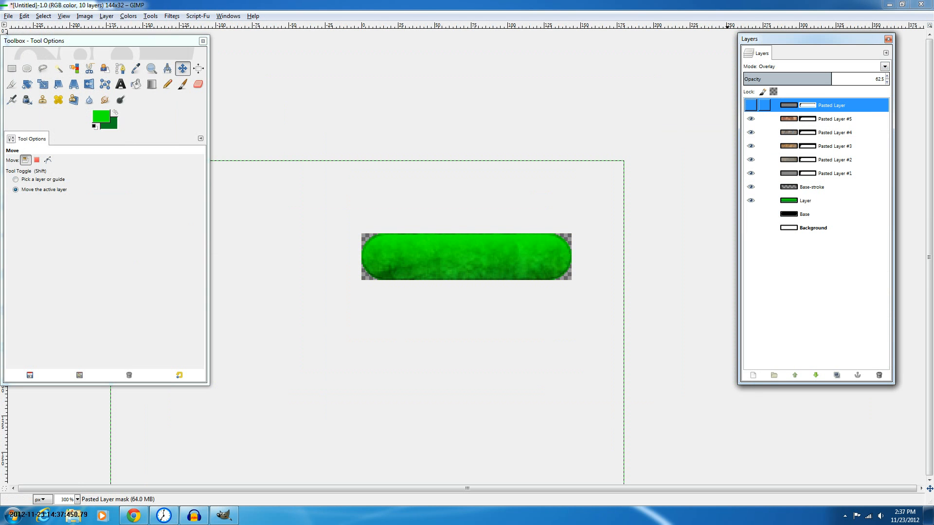
# Adjust the opacity of Pasted Layer #1 to 100 and raise the opacity of Pasted Layer #2
pyautogui.click(827, 174)
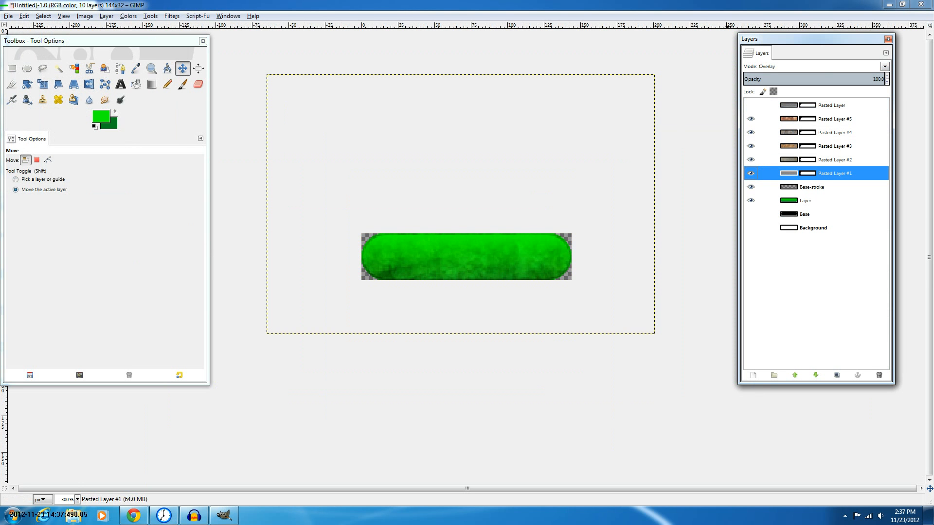
pyautogui.click(779, 77)
pyautogui.moveTo(779, 76); pyautogui.dragTo(901, 80)
pyautogui.click(828, 146)
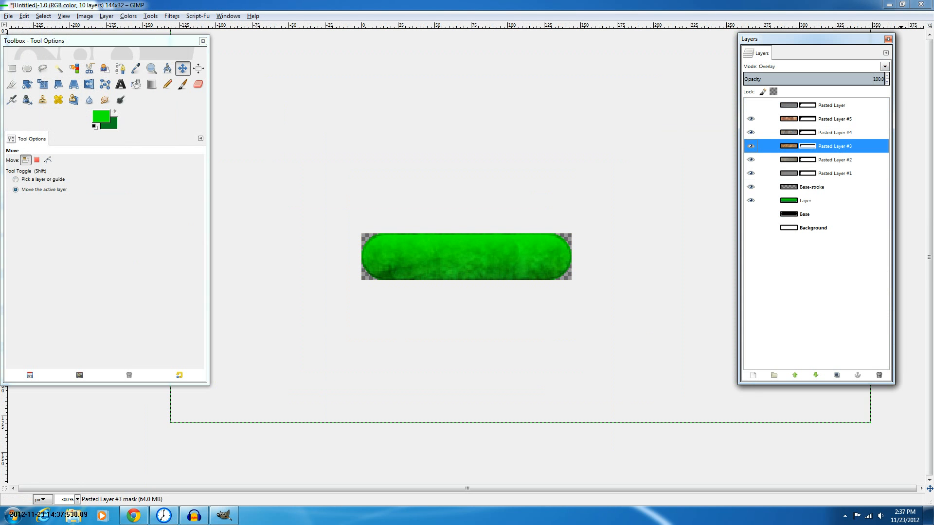
pyautogui.click(827, 159)
pyautogui.click(834, 76)
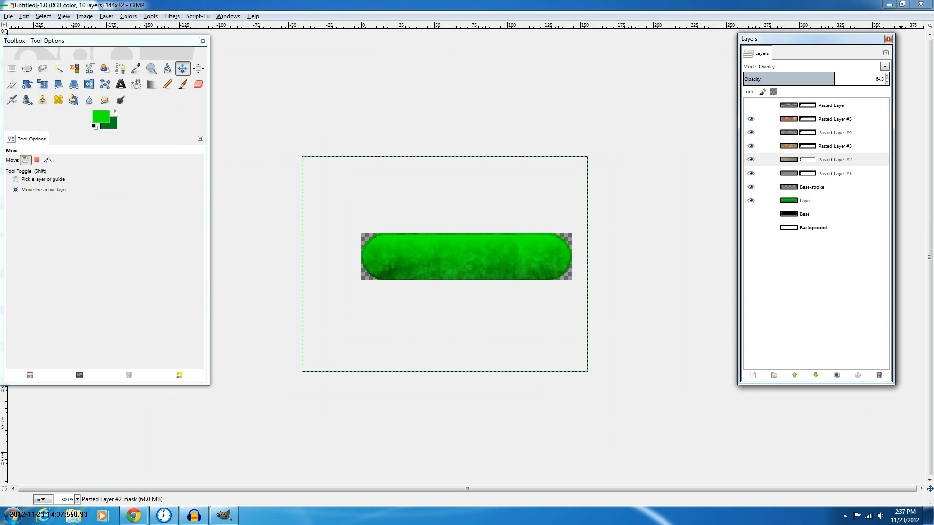
pyautogui.moveTo(834, 76); pyautogui.dragTo(856, 78)
# Raise the opacity of Pasted Layer #4 to about 93
pyautogui.click(834, 146)
pyautogui.click(834, 132)
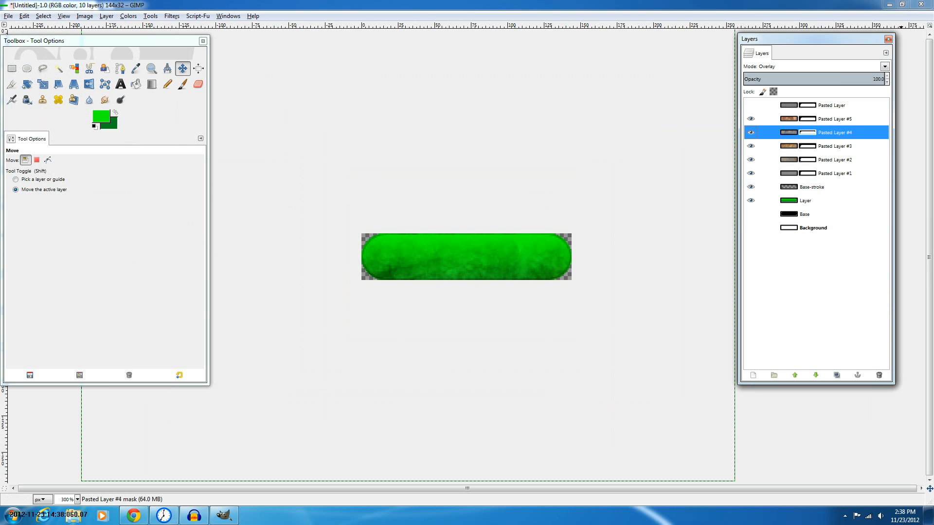
pyautogui.click(860, 77)
pyautogui.press('pageup')
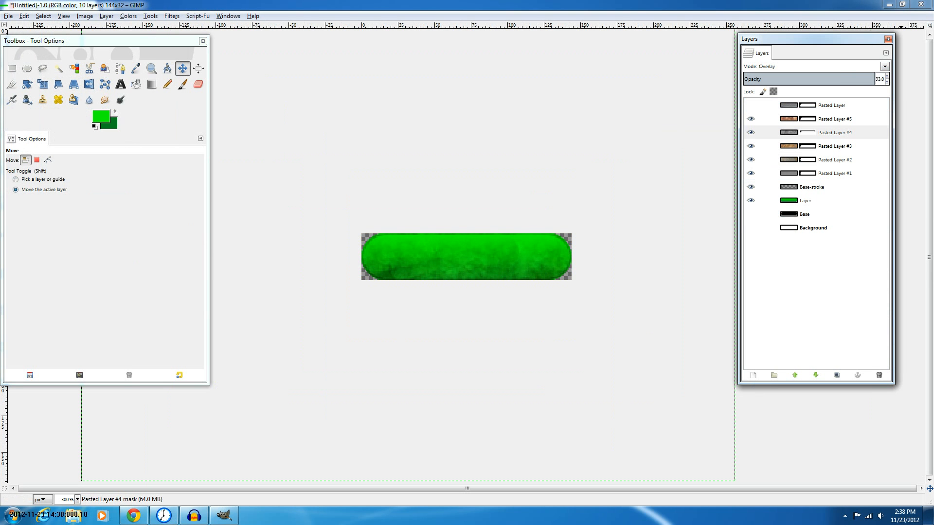
pyautogui.moveTo(874, 77)
pyautogui.mouseDown()
pyautogui.moveTo(744, 77)
pyautogui.moveTo(875, 79)
pyautogui.mouseUp()
# Show the striped Pasted Layer again and select it
pyautogui.click(835, 119)
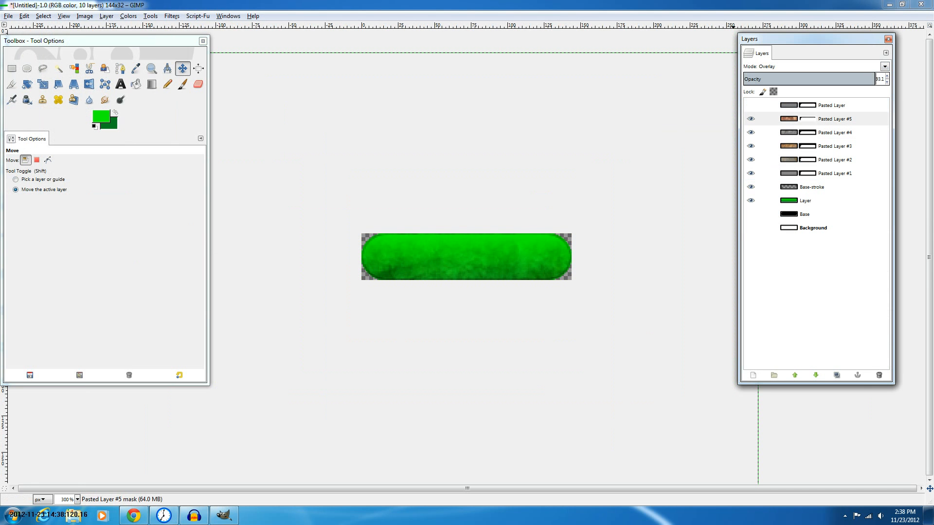
pyautogui.click(751, 106)
pyautogui.click(831, 105)
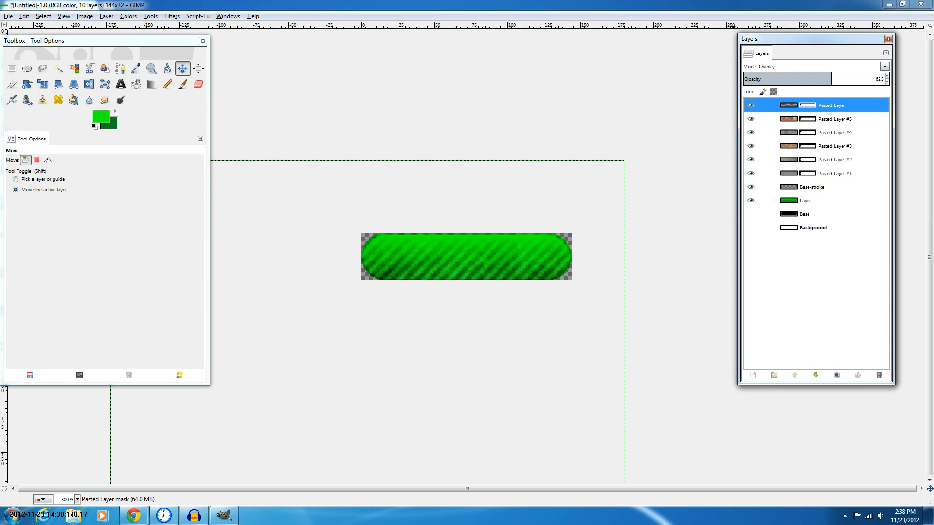
# Create a new layer group and name it Textures
pyautogui.click(773, 375)
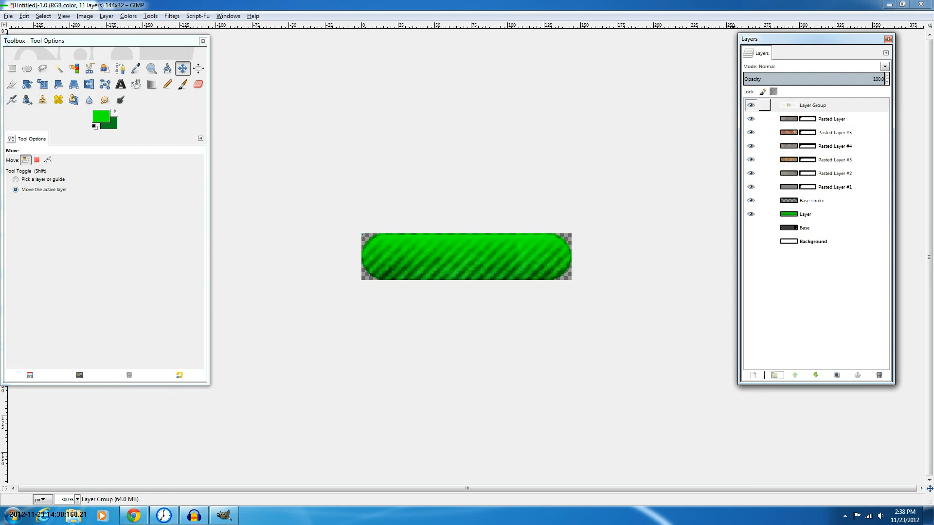
pyautogui.doubleClick(813, 105)
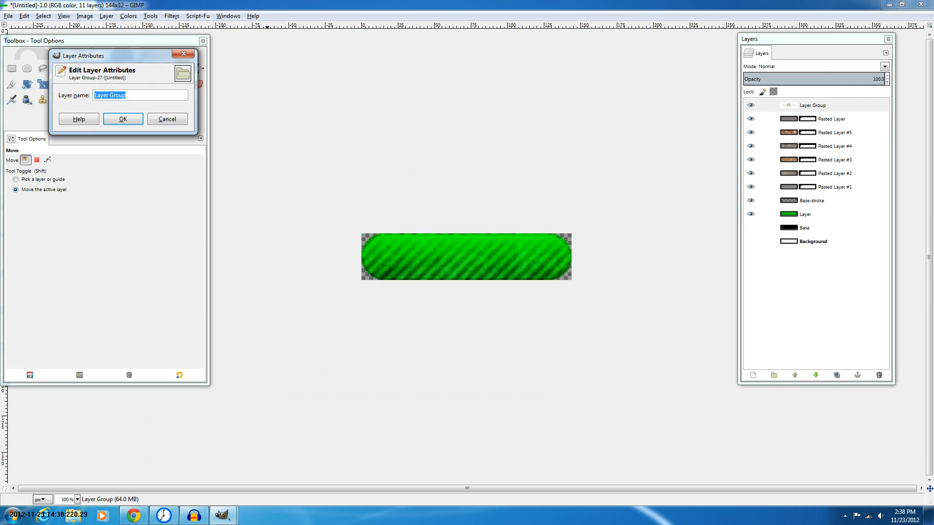
pyautogui.write('Textures')
pyautogui.press('Return')
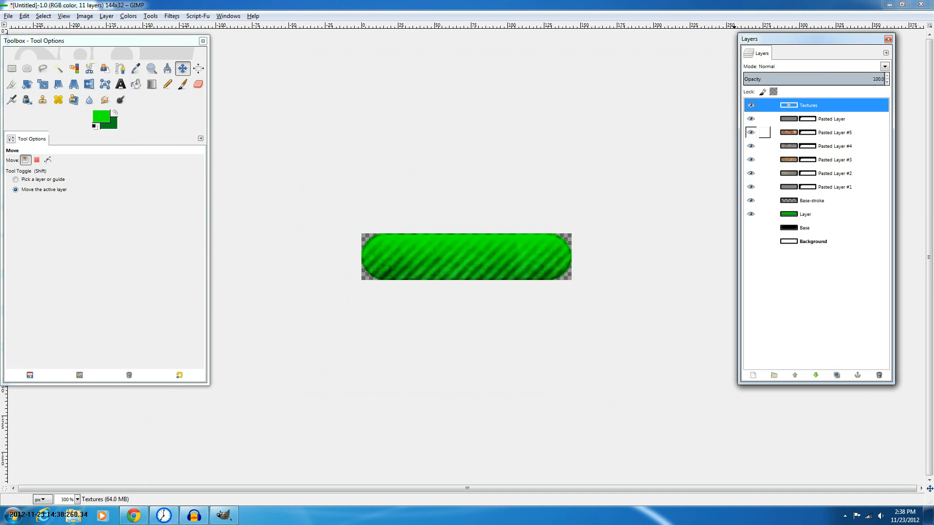
# Move Pasted Layer and Pasted Layers #5 through #1 into the Textures layer group
pyautogui.click(822, 118)
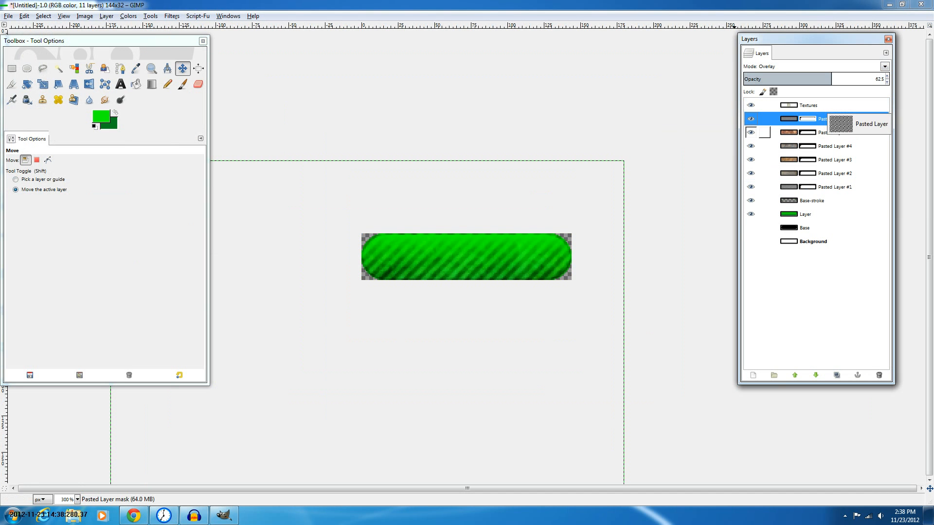
pyautogui.moveTo(801, 106); pyautogui.dragTo(800, 106)
pyautogui.moveTo(819, 132); pyautogui.dragTo(806, 121)
pyautogui.moveTo(819, 146); pyautogui.dragTo(806, 171)
pyautogui.moveTo(819, 187); pyautogui.dragTo(803, 187)
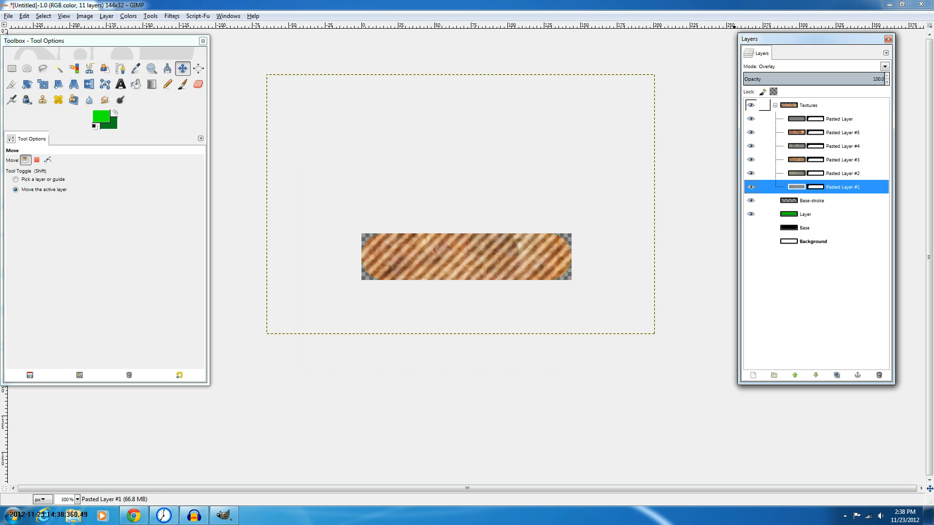
# Set the Textures group's blend mode to Overlay
pyautogui.click(808, 106)
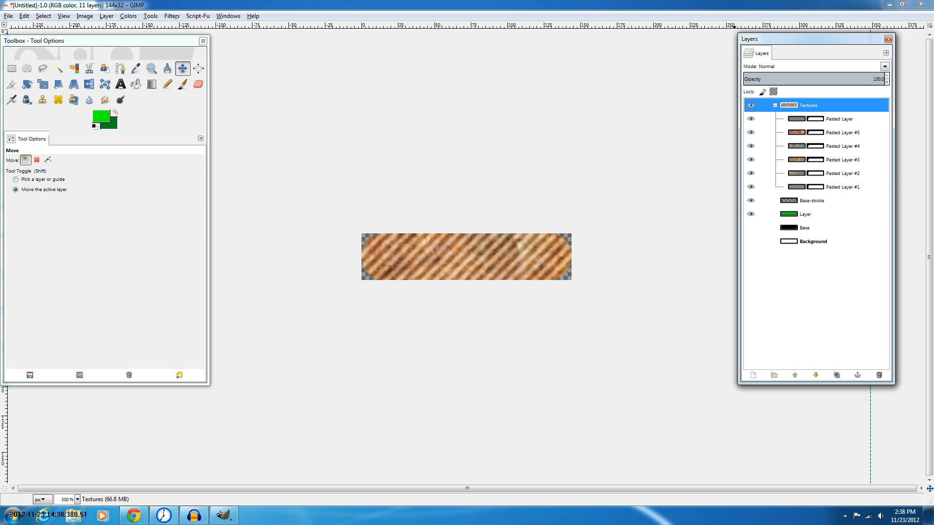
pyautogui.click(885, 67)
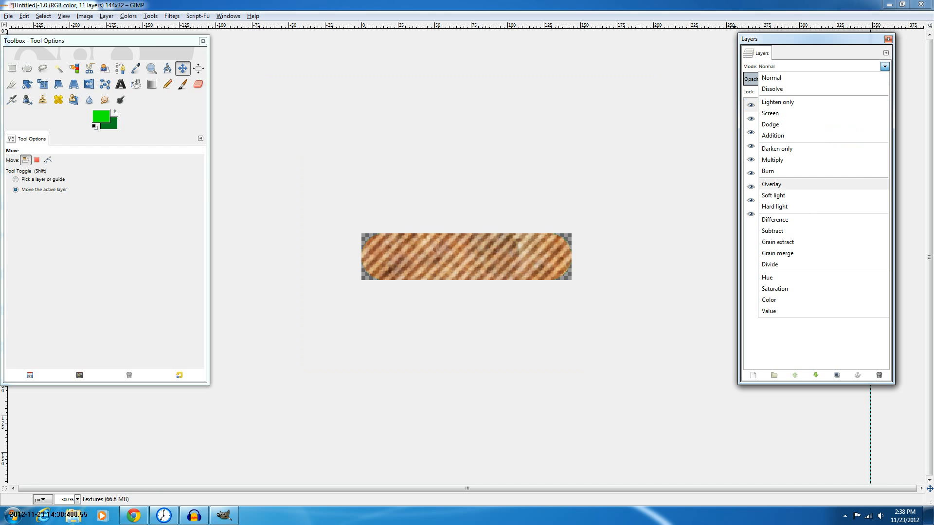
pyautogui.press('Escape')
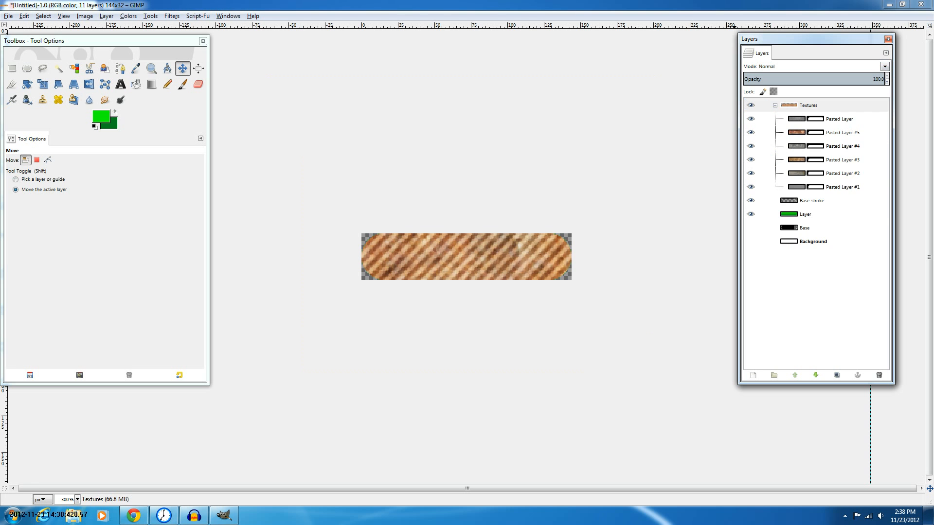
pyautogui.click(885, 67)
pyautogui.click(772, 185)
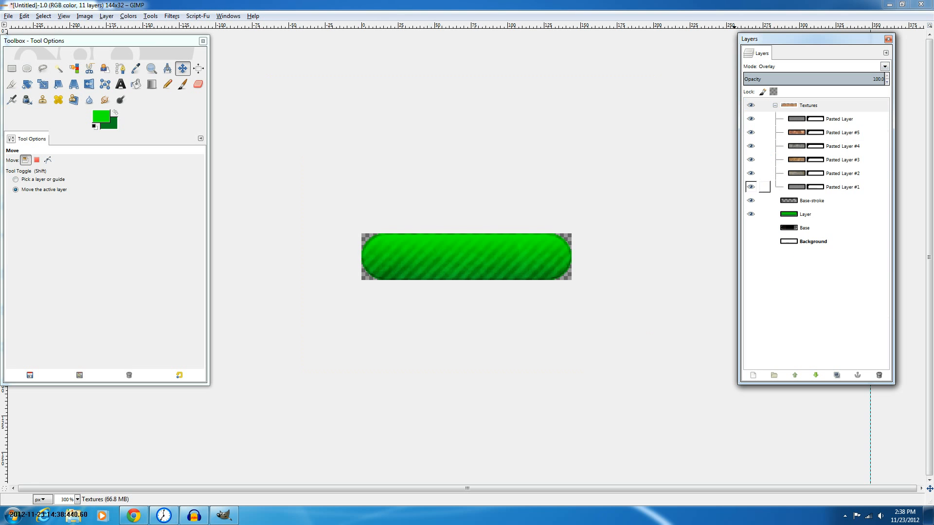
# Set the striped Pasted Layer's blend mode to Normal
pyautogui.click(838, 119)
pyautogui.click(810, 106)
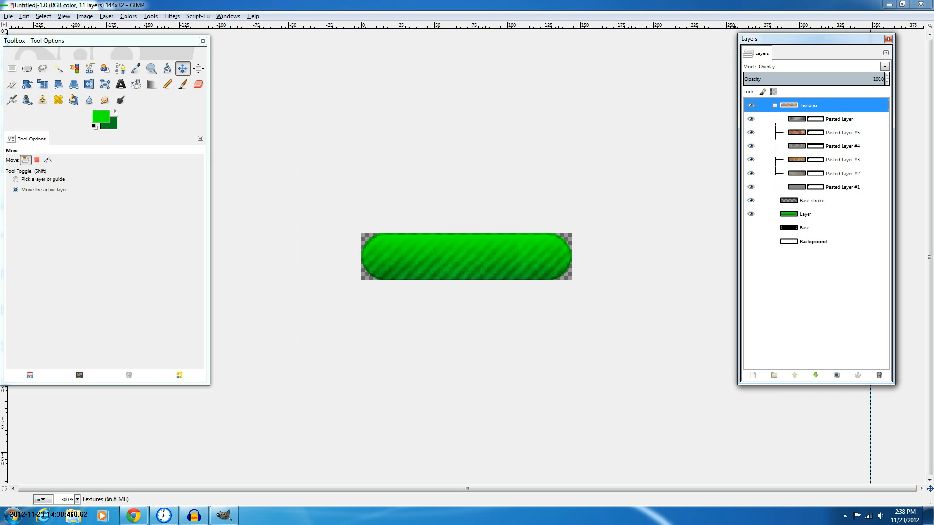
pyautogui.click(837, 119)
pyautogui.click(885, 66)
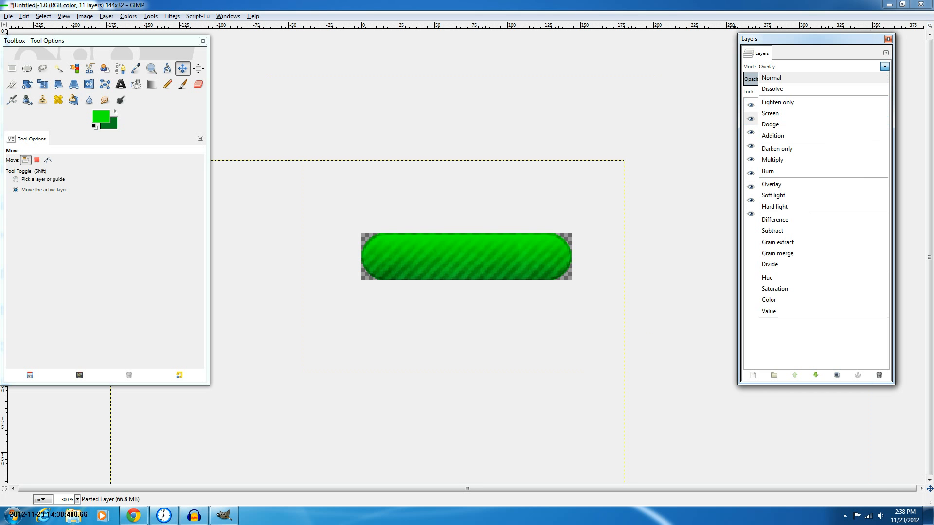
pyautogui.click(773, 78)
# Switch Pasted Layers #5 and #4 to the Normal blend mode
pyautogui.click(841, 132)
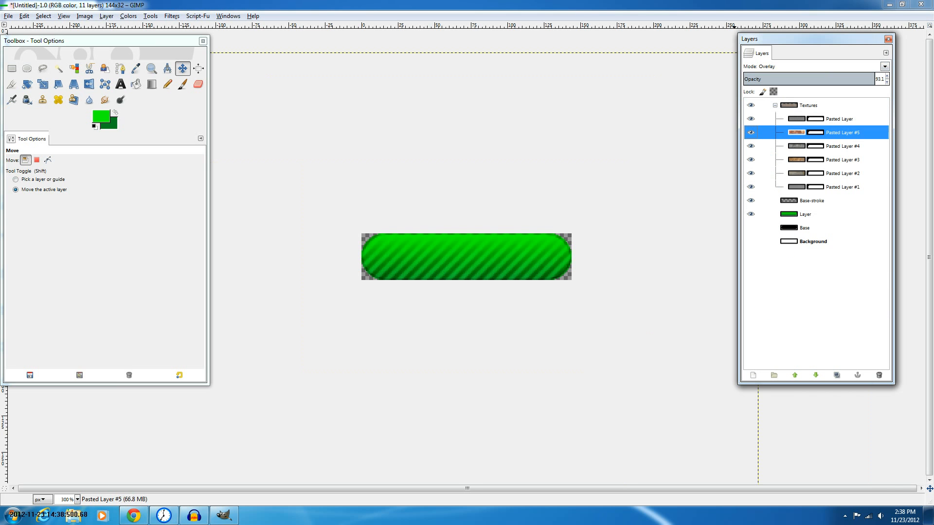
pyautogui.press('Home')
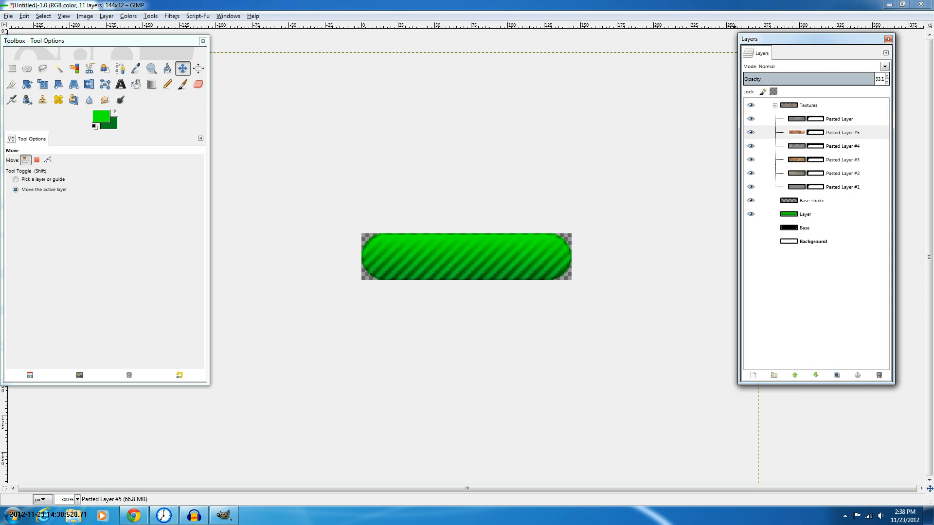
pyautogui.hotkey('alt', 'Down')
pyautogui.press('Escape')
pyautogui.click(815, 146)
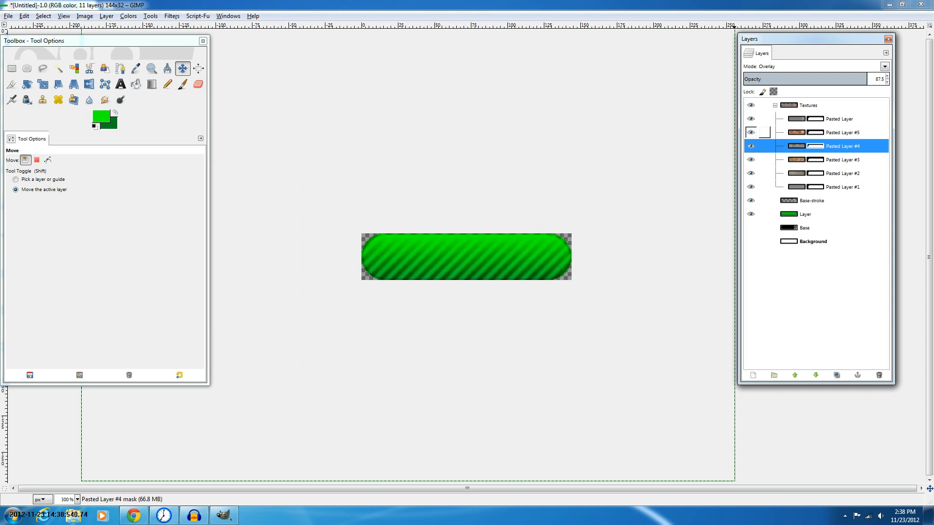
pyautogui.hotkey('alt', 'Down')
pyautogui.press('Escape')
# Switch Pasted Layers #3 and #2 to the Normal blend mode
pyautogui.click(842, 159)
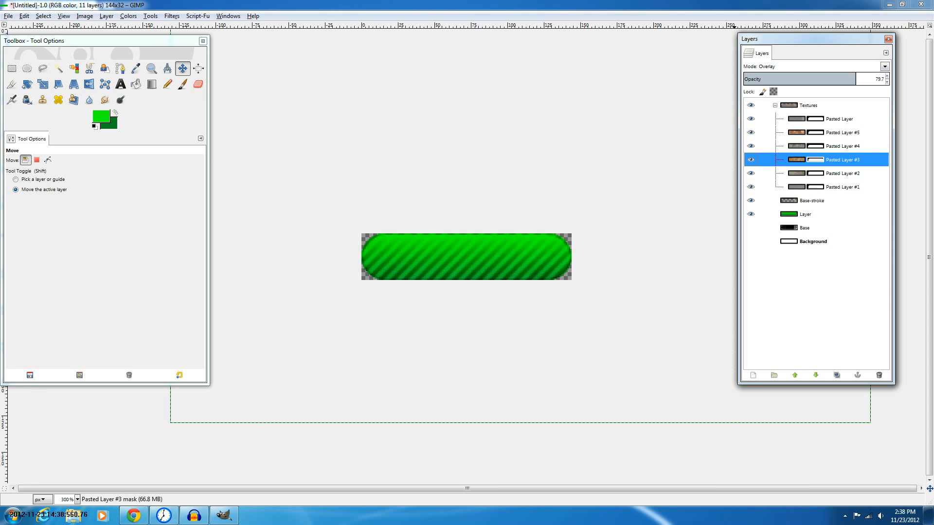
pyautogui.click(884, 67)
pyautogui.click(808, 78)
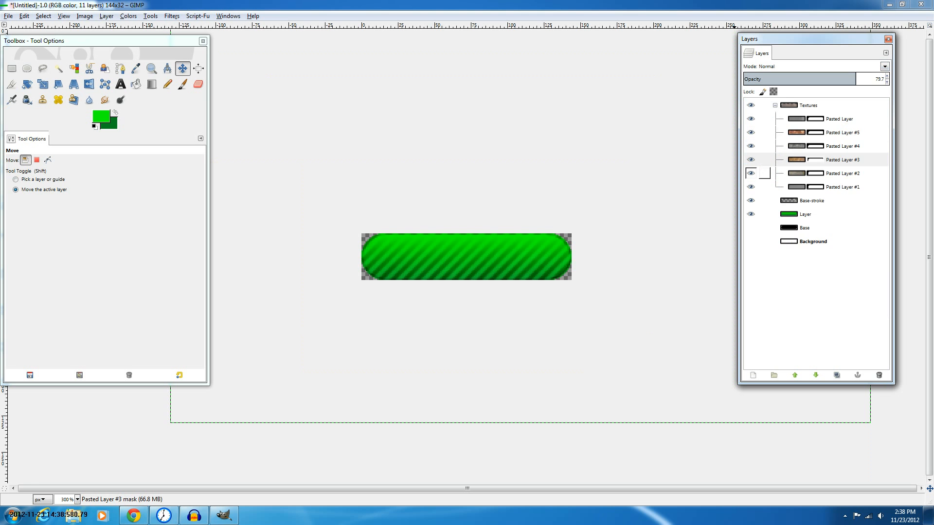
pyautogui.click(842, 173)
pyautogui.click(885, 66)
pyautogui.click(808, 78)
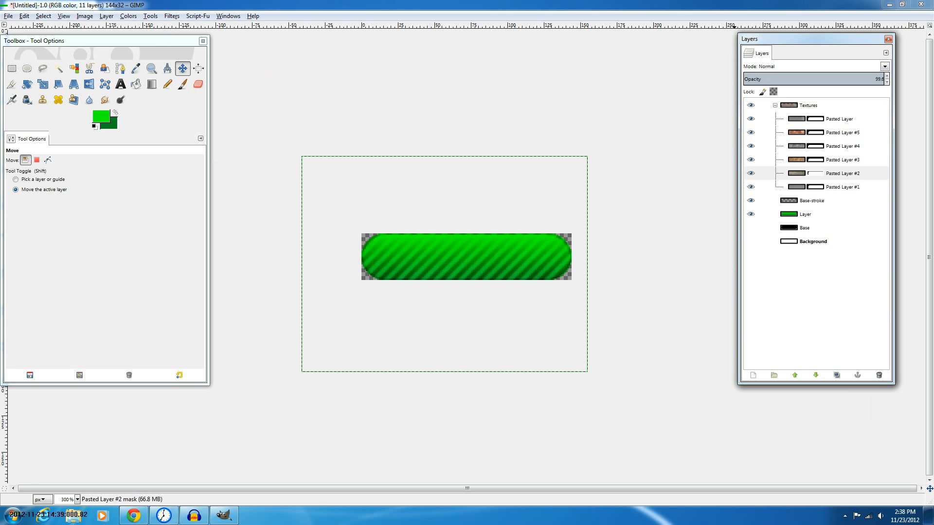
# Raise the opacity of Pasted Layer #1, leaving its blend mode as Overlay
pyautogui.click(842, 187)
pyautogui.click(884, 67)
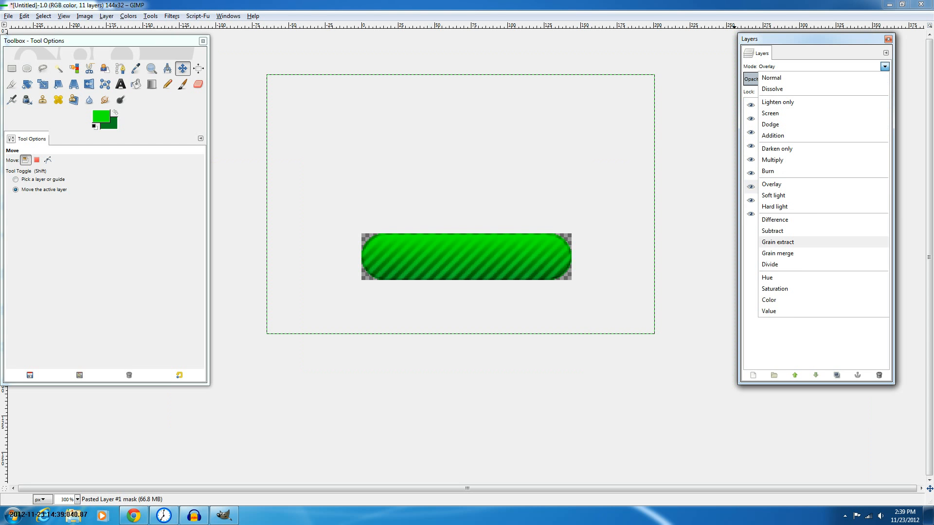
pyautogui.press('Escape')
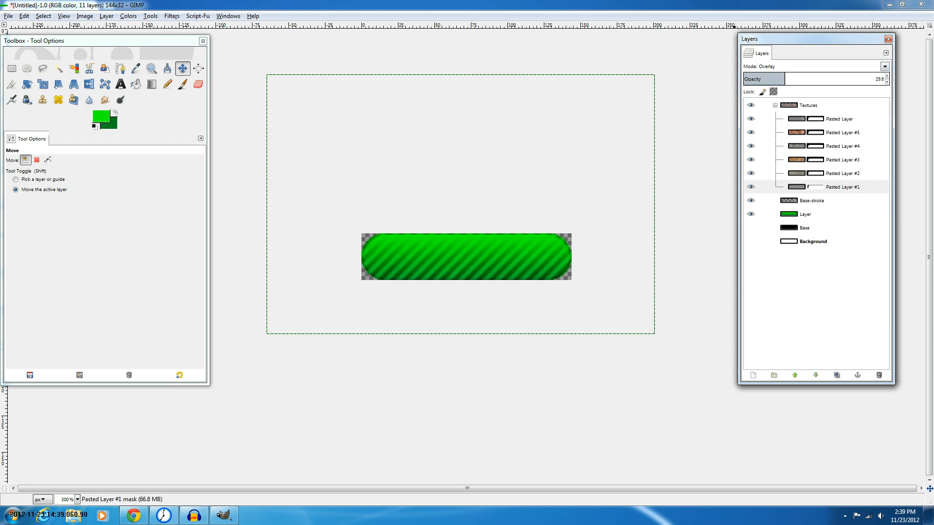
pyautogui.click(808, 77)
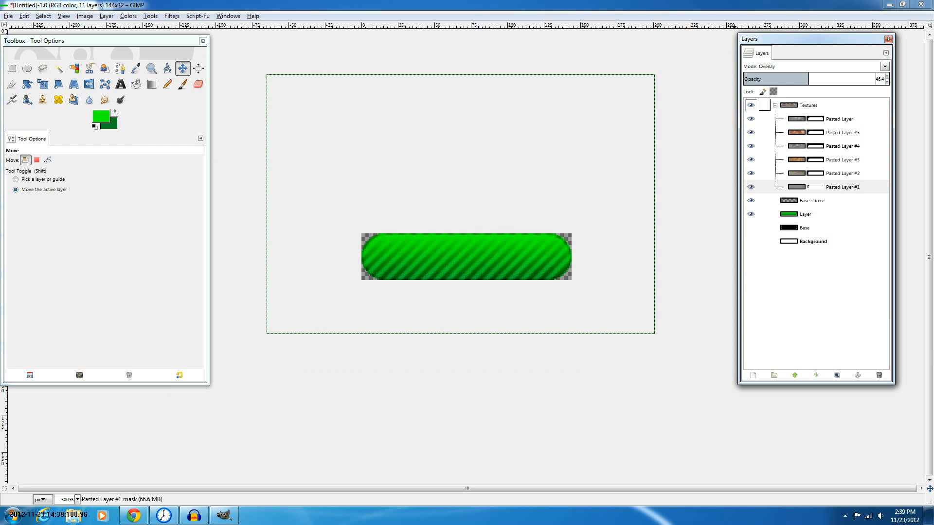
pyautogui.click(826, 76)
# Set the striped Pasted Layer's opacity to 68
pyautogui.click(838, 119)
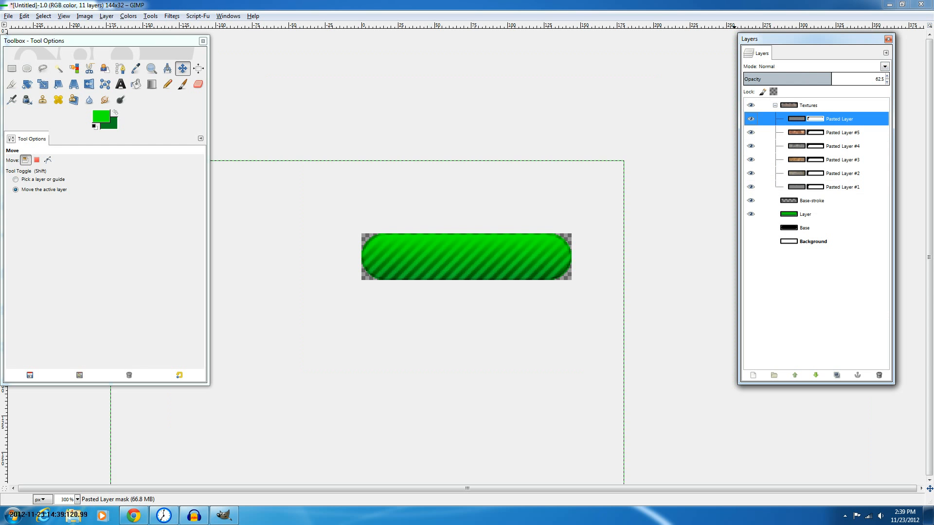
pyautogui.click(868, 76)
pyautogui.click(839, 77)
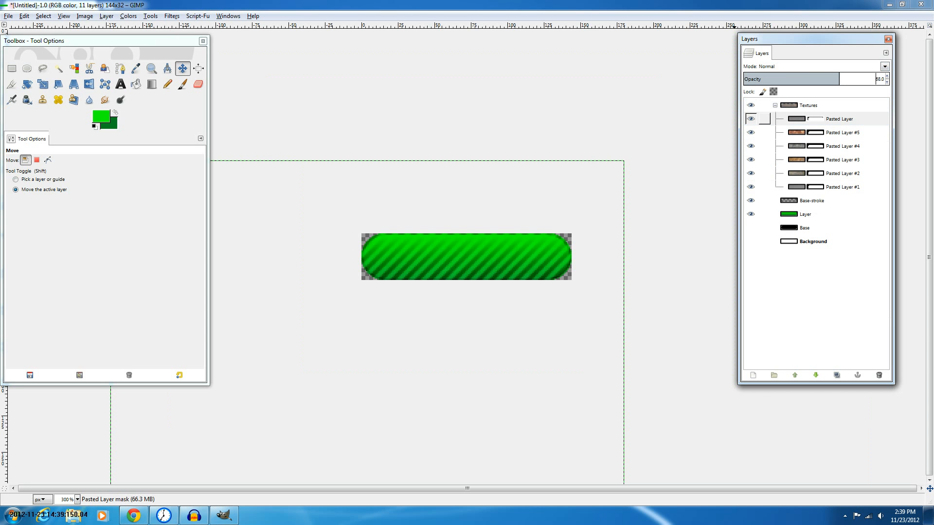
# Lower the striped Pasted Layer's opacity to about 55
pyautogui.click(841, 133)
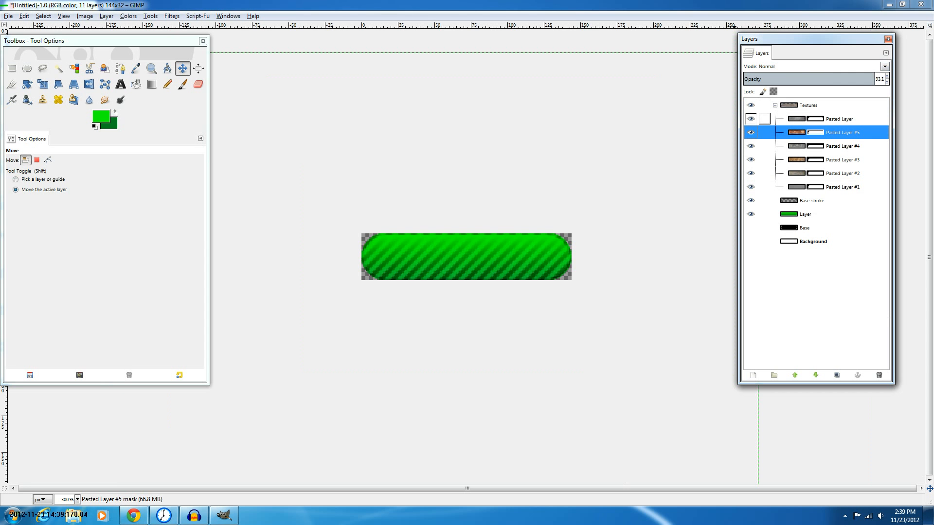
pyautogui.click(840, 119)
pyautogui.click(821, 76)
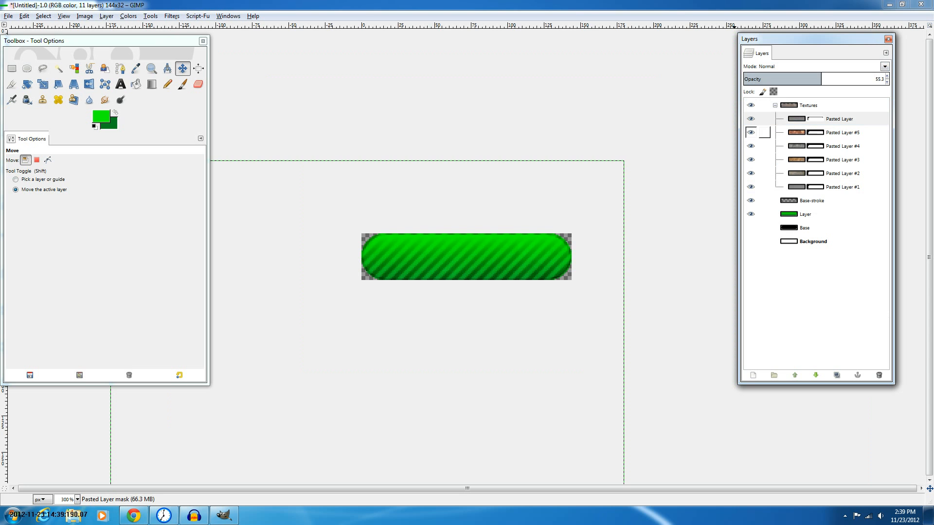
# Set Pasted Layer #4's opacity to 90
pyautogui.click(836, 133)
pyautogui.click(837, 145)
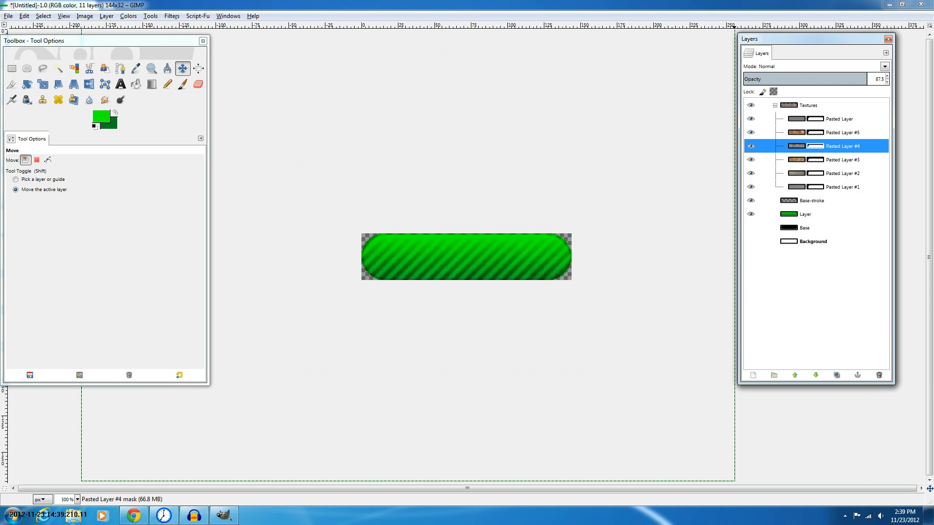
pyautogui.click(870, 76)
pyautogui.click(837, 105)
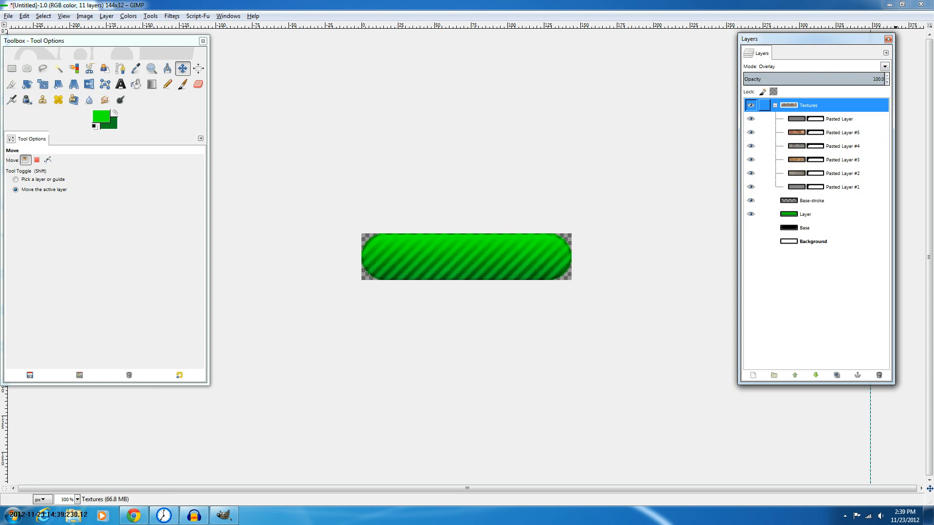
pyautogui.click(837, 132)
pyautogui.click(835, 106)
pyautogui.click(775, 106)
pyautogui.click(775, 105)
# Try duplicating Pasted Layers #5, #4 and #3, undoing each duplicate
pyautogui.click(838, 132)
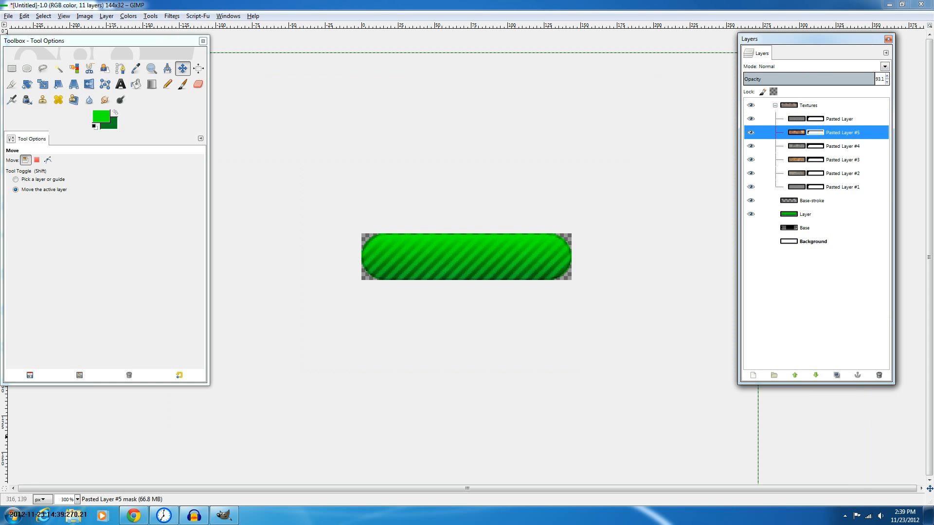
pyautogui.click(836, 375)
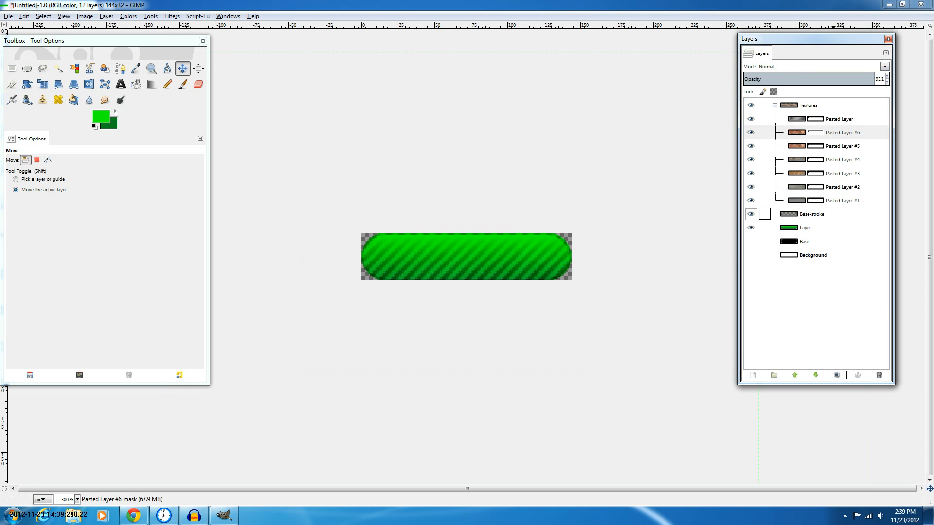
pyautogui.hotkey('ctrl', 'z')
pyautogui.click(839, 146)
pyautogui.click(837, 375)
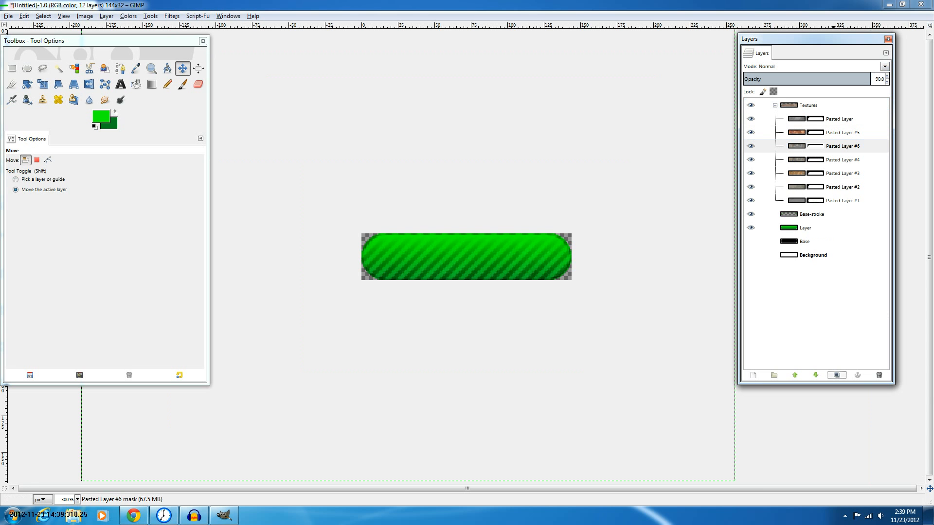
pyautogui.hotkey('ctrl', 'z')
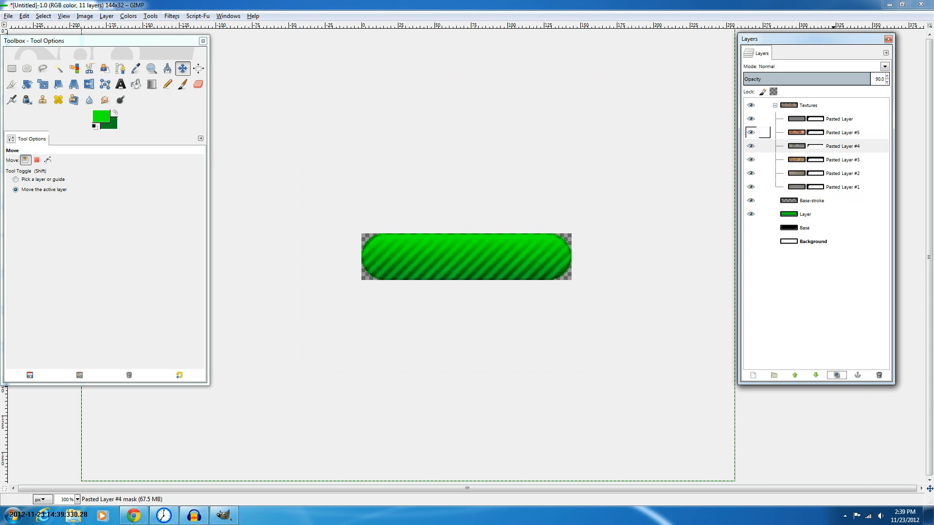
pyautogui.click(841, 132)
pyautogui.click(843, 159)
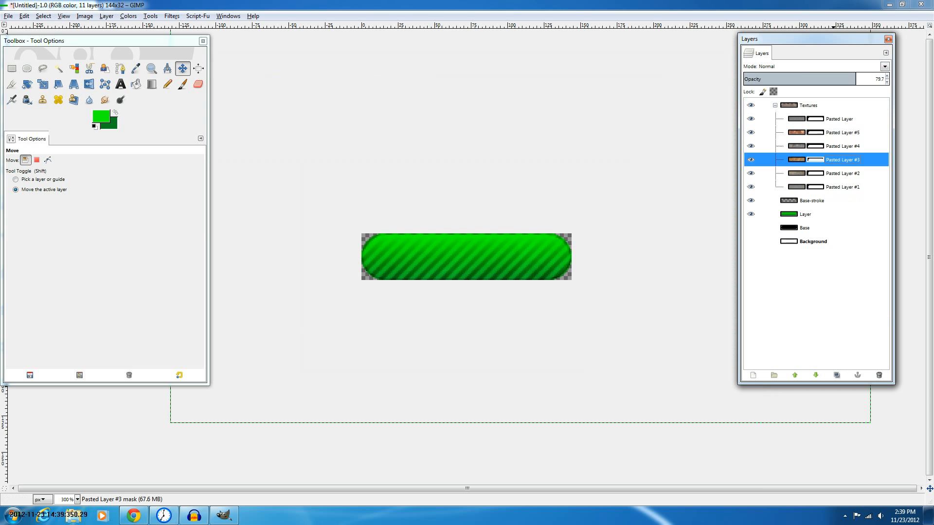
pyautogui.click(837, 375)
pyautogui.hotkey('ctrl', 'z')
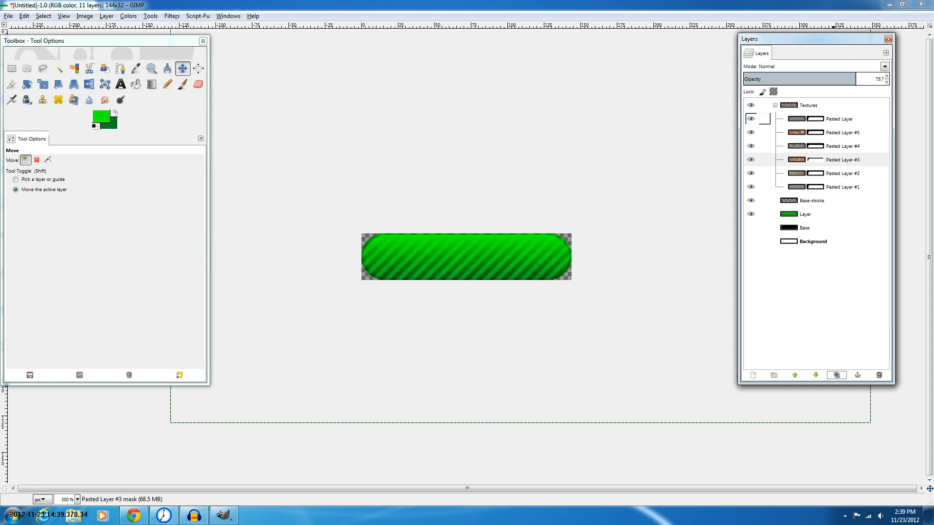
# Toggle the Textures group's visibility off and on to compare the button with and without textures
pyautogui.click(763, 105)
pyautogui.click(750, 105)
pyautogui.click(775, 105)
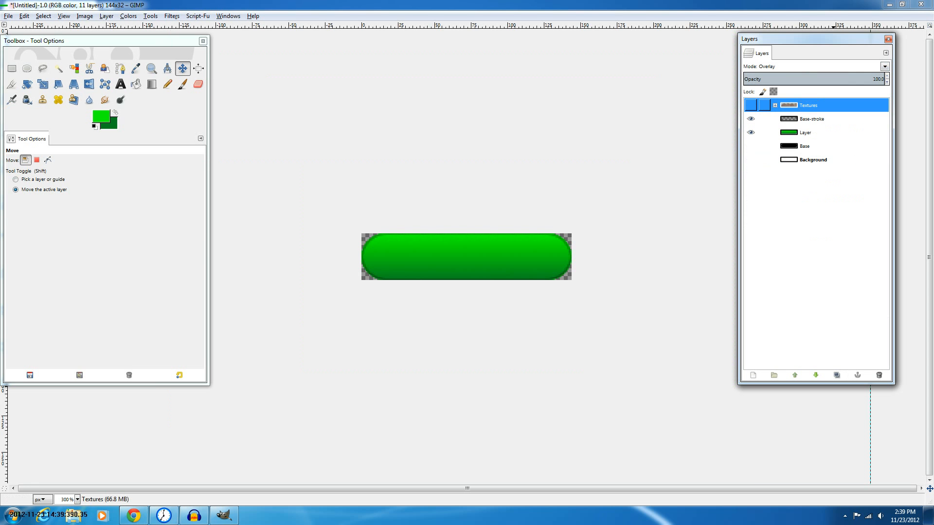
pyautogui.click(750, 105)
pyautogui.click(774, 105)
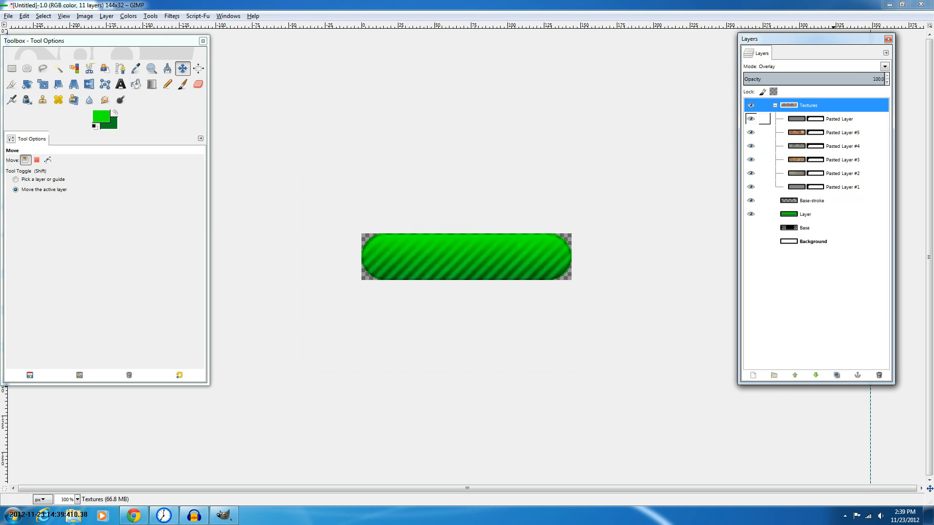
# Hide the striped Pasted Layer and select Pasted Layer #4
pyautogui.click(750, 119)
pyautogui.click(842, 146)
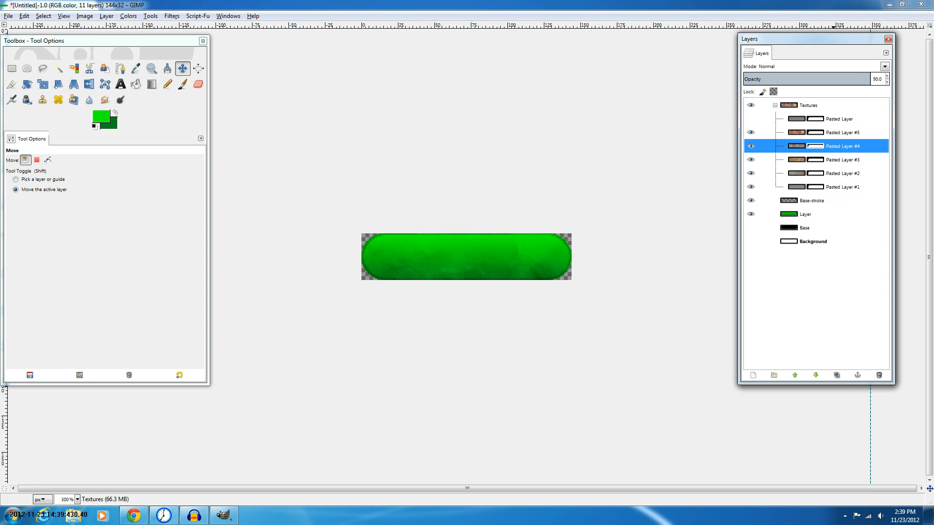
pyautogui.click(836, 376)
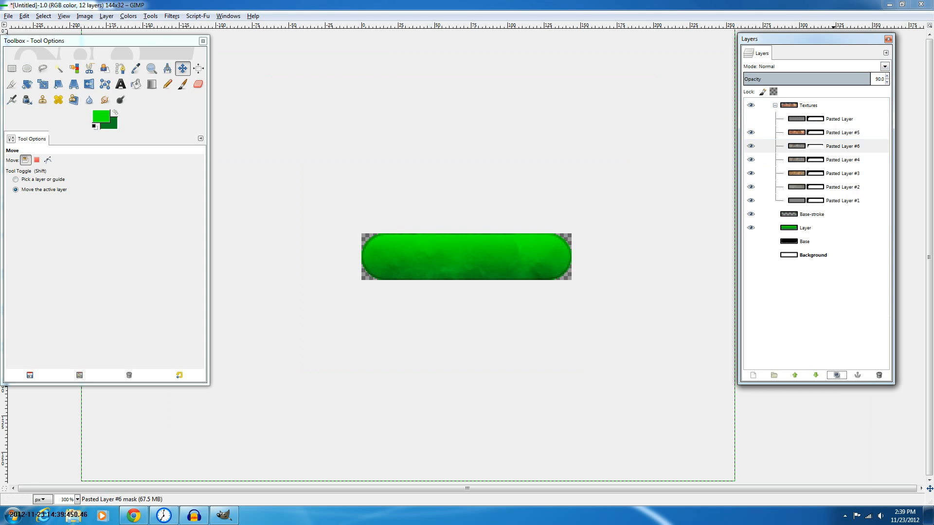
pyautogui.hotkey('ctrl', 'z')
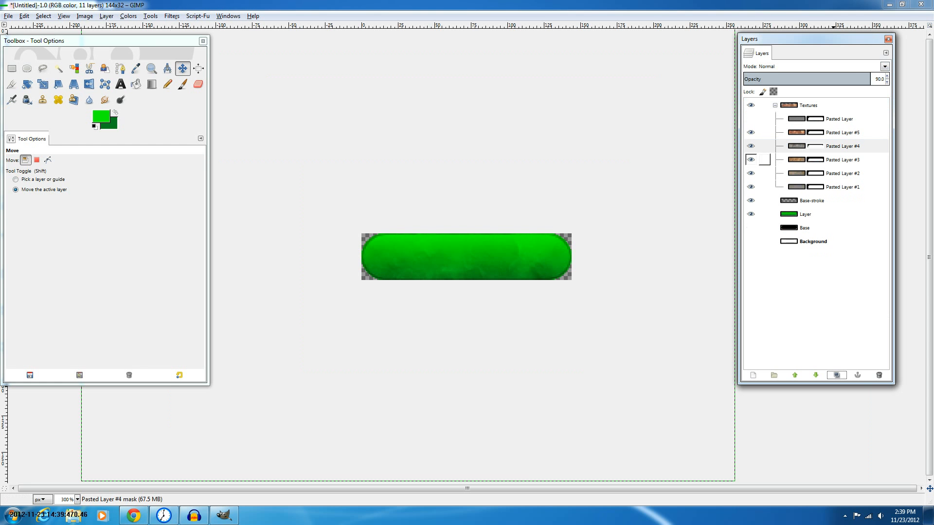
pyautogui.click(839, 120)
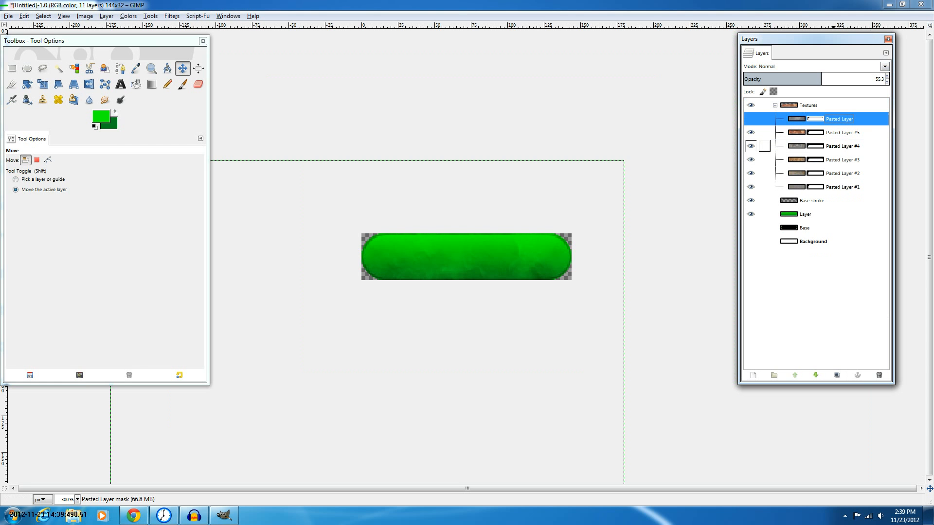
# Adjust Pasted Layer #4's opacity and set Pasted Layer #3's opacity to 85
pyautogui.click(841, 146)
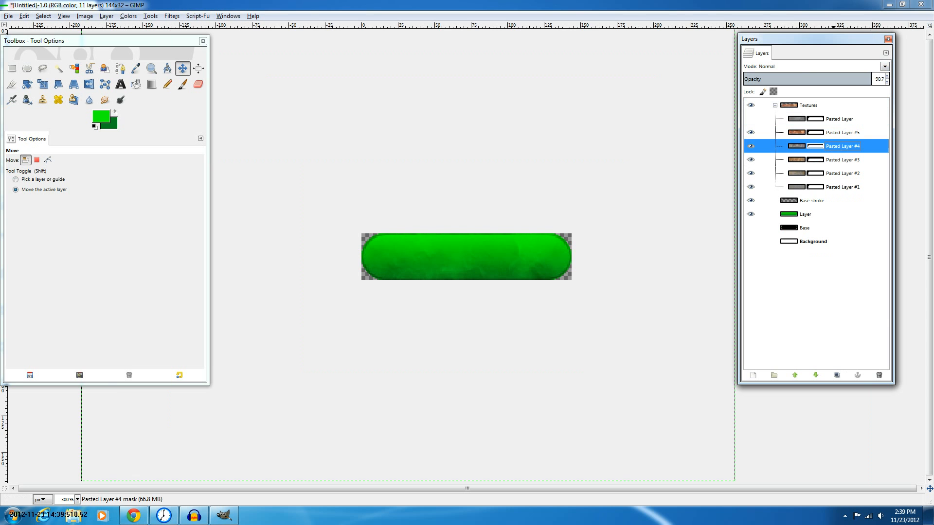
pyautogui.click(871, 78)
pyautogui.click(842, 160)
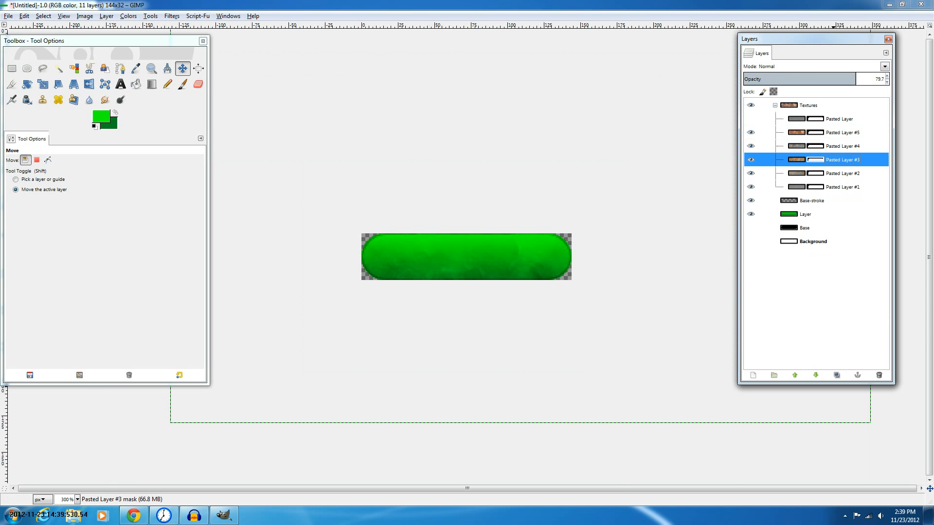
pyautogui.click(861, 77)
pyautogui.click(863, 78)
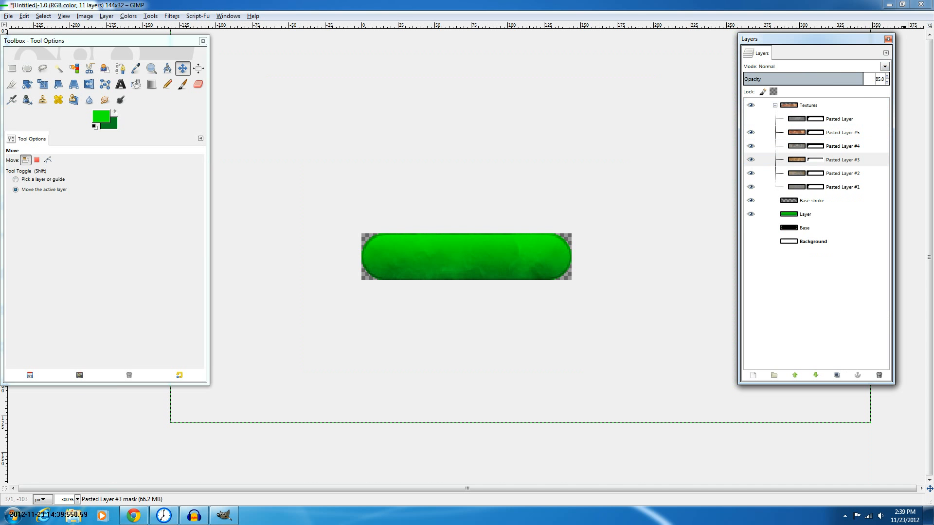
# Select Pasted Layer #1 and raise its opacity
pyautogui.click(849, 174)
pyautogui.click(848, 186)
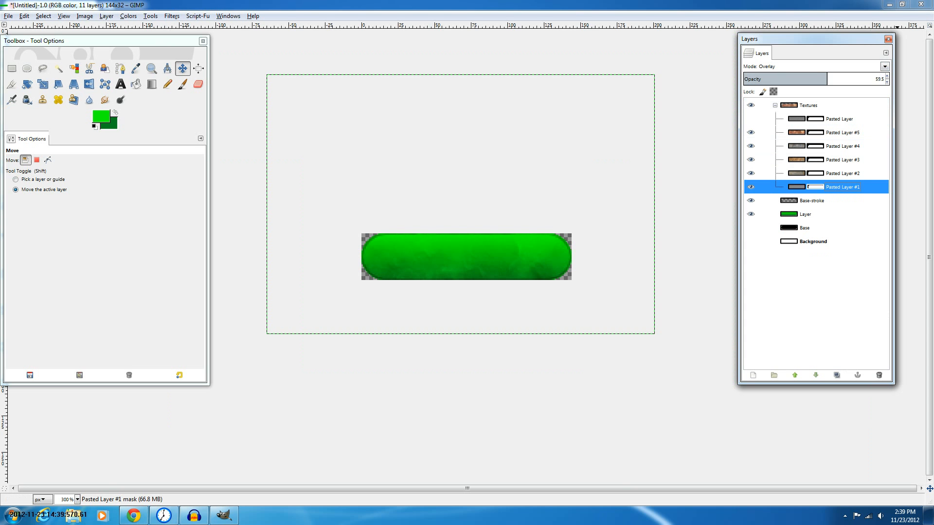
pyautogui.click(837, 78)
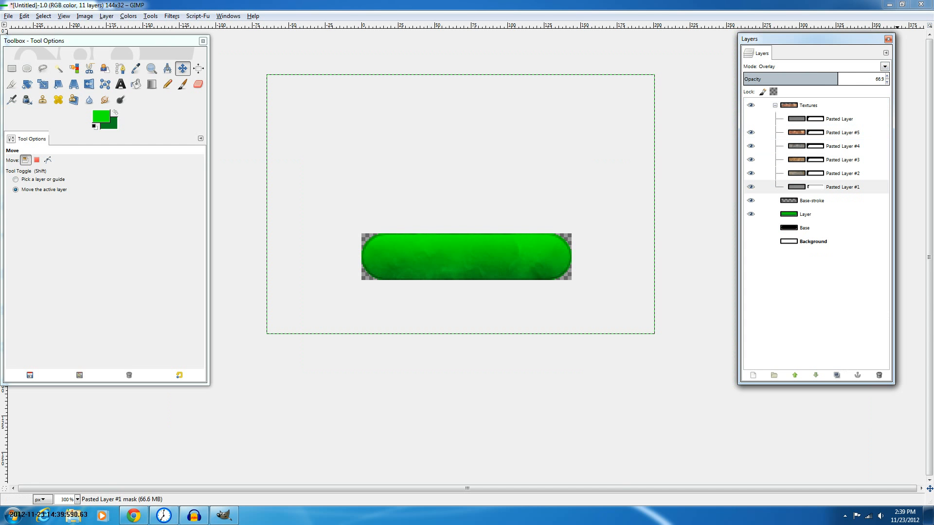
pyautogui.click(847, 78)
# Duplicate the Textures group and make the striped Pasted Layer visible again
pyautogui.click(822, 105)
pyautogui.click(837, 376)
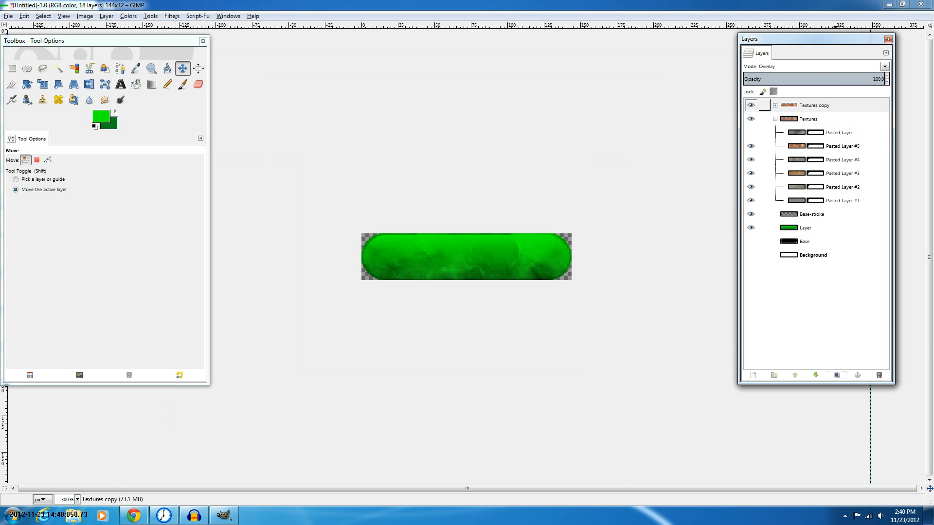
pyautogui.click(750, 132)
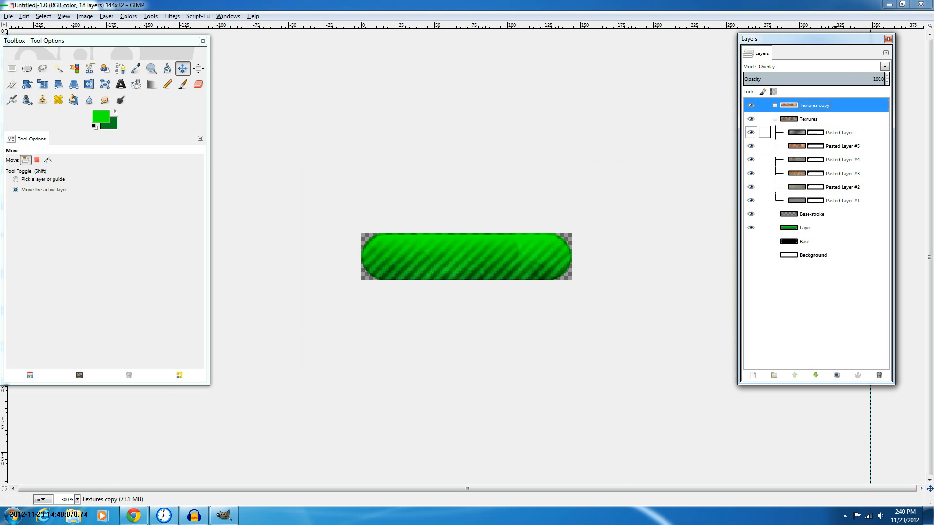
# Nest the Textures copy group inside the Textures group
pyautogui.click(774, 119)
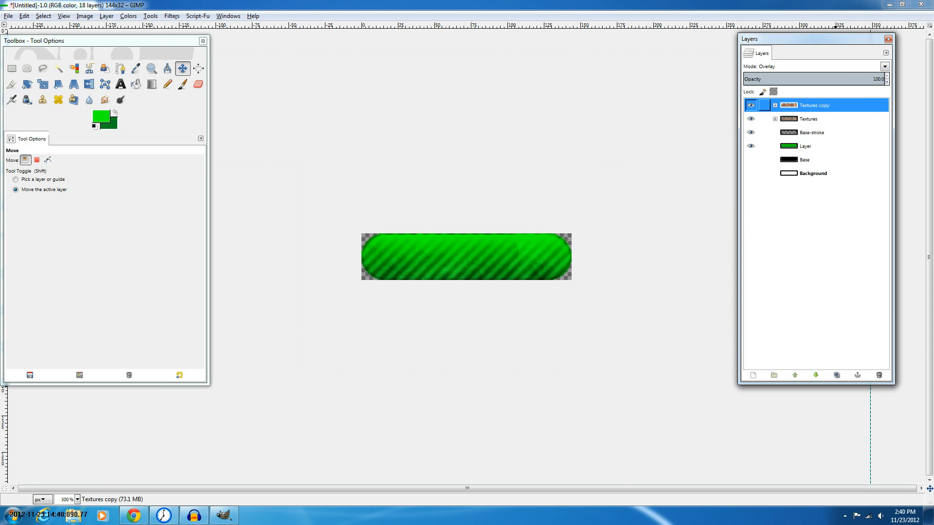
pyautogui.moveTo(814, 105); pyautogui.dragTo(809, 119)
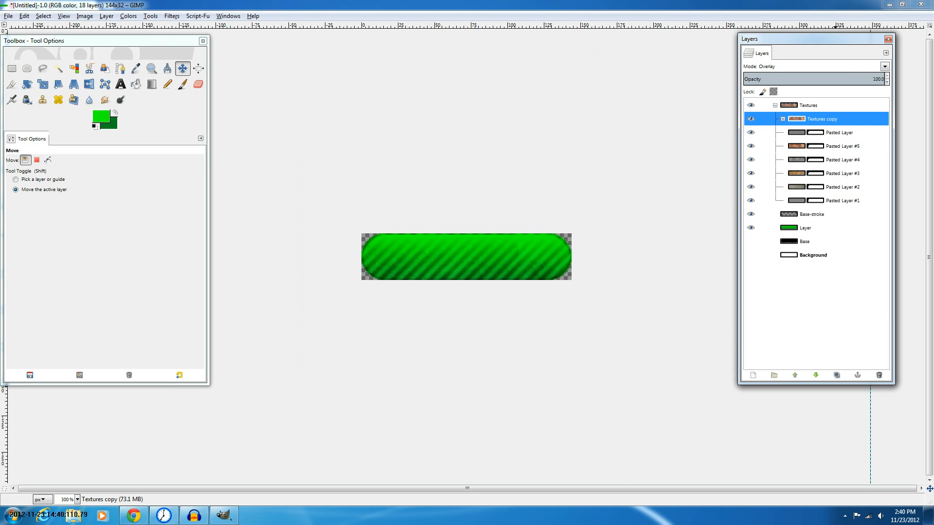
pyautogui.moveTo(793, 106); pyautogui.dragTo(792, 107)
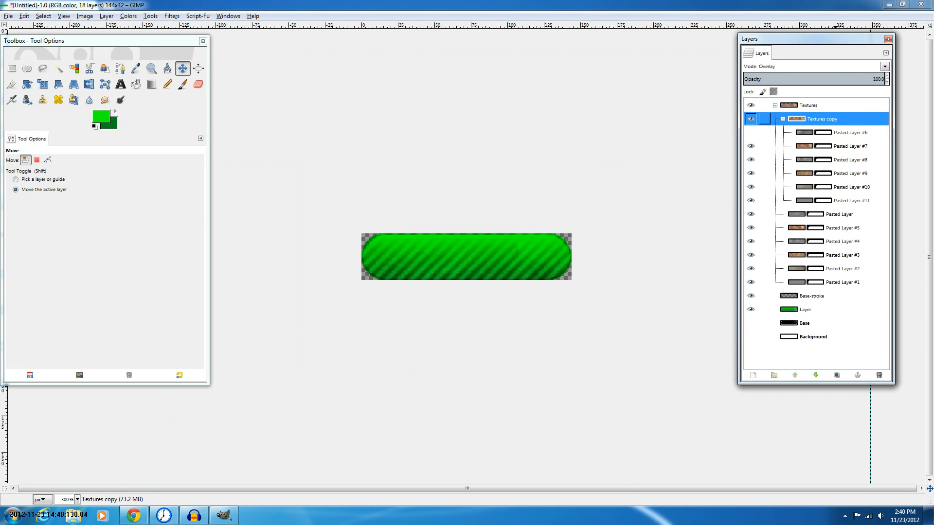
pyautogui.click(782, 119)
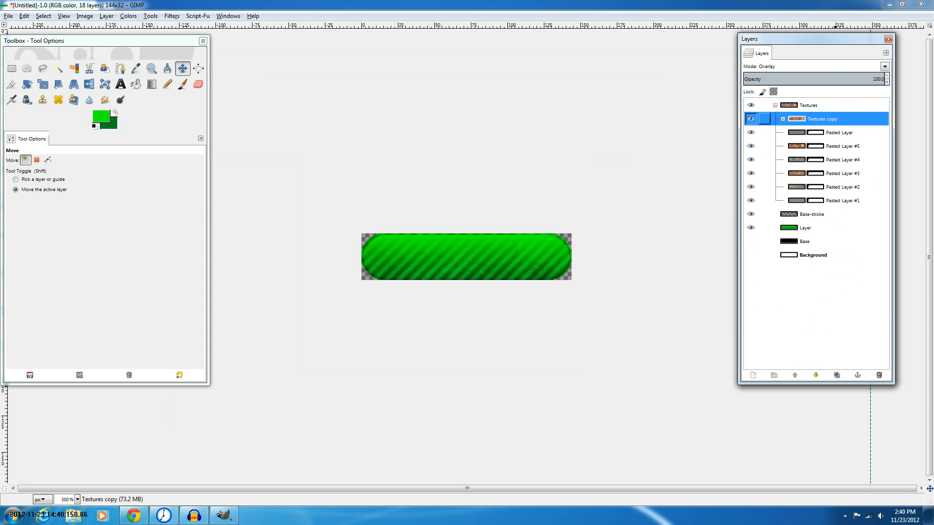
pyautogui.click(775, 106)
pyautogui.click(808, 105)
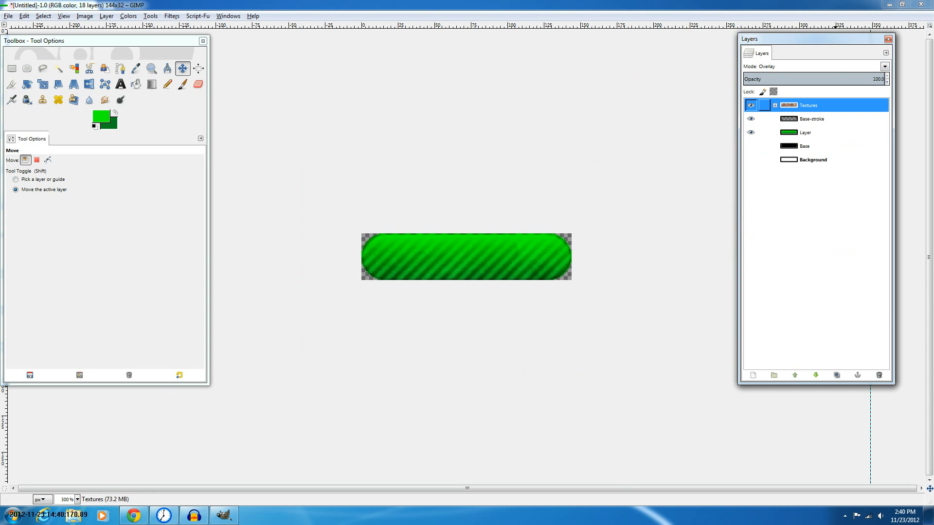
pyautogui.click(775, 105)
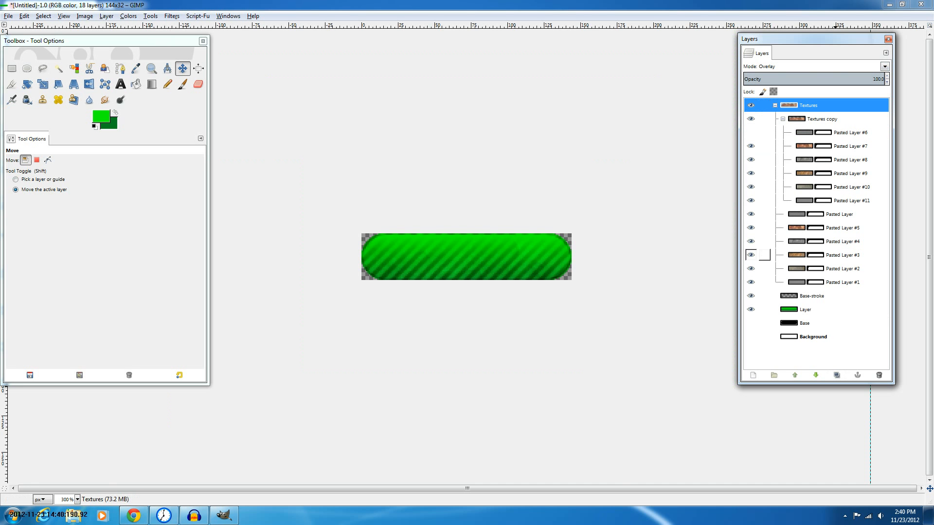
pyautogui.click(774, 105)
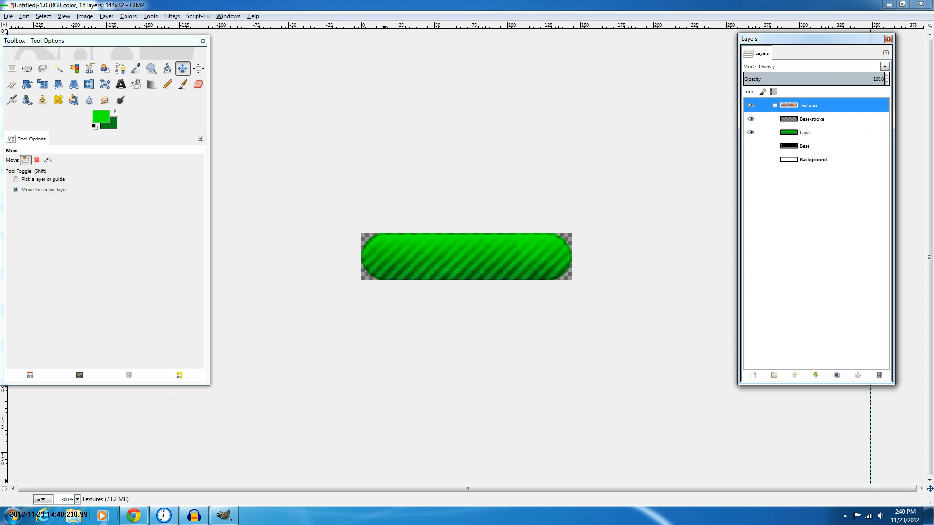
# Switch to the Mayang's Free Texture Library page in the browser and browse the texture categories
pyautogui.moveTo(134, 516)
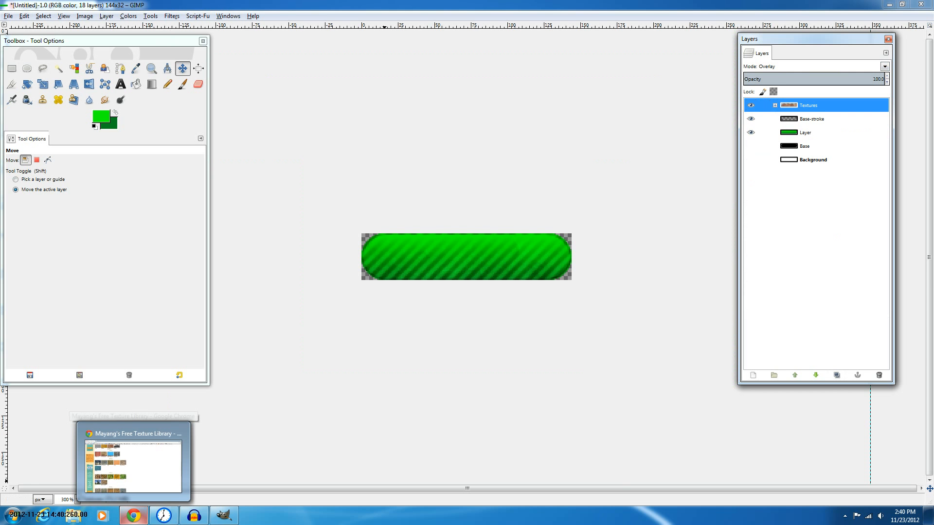
pyautogui.click(134, 466)
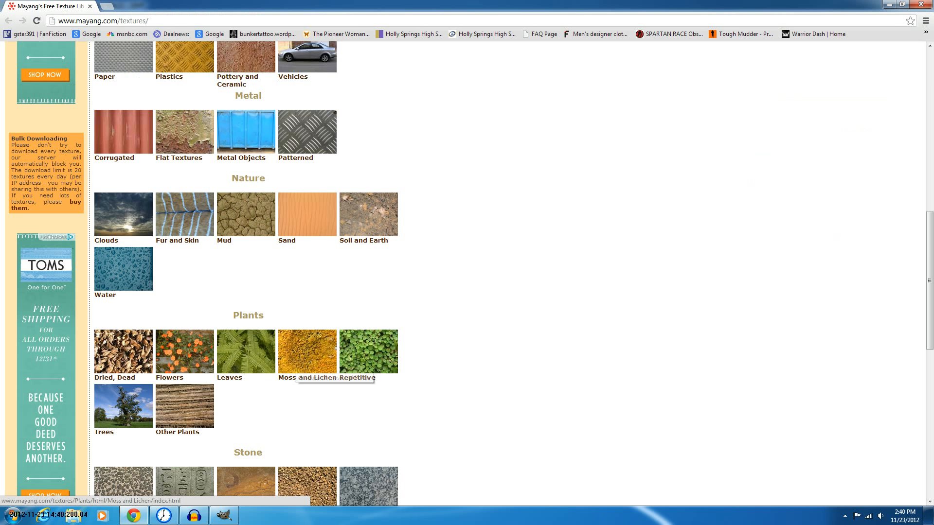
pyautogui.scroll(2, 467, 272)
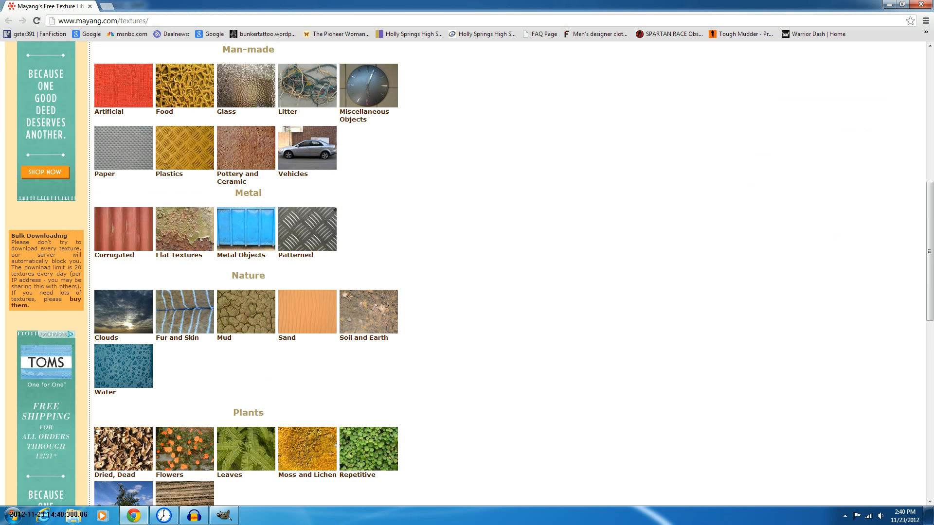
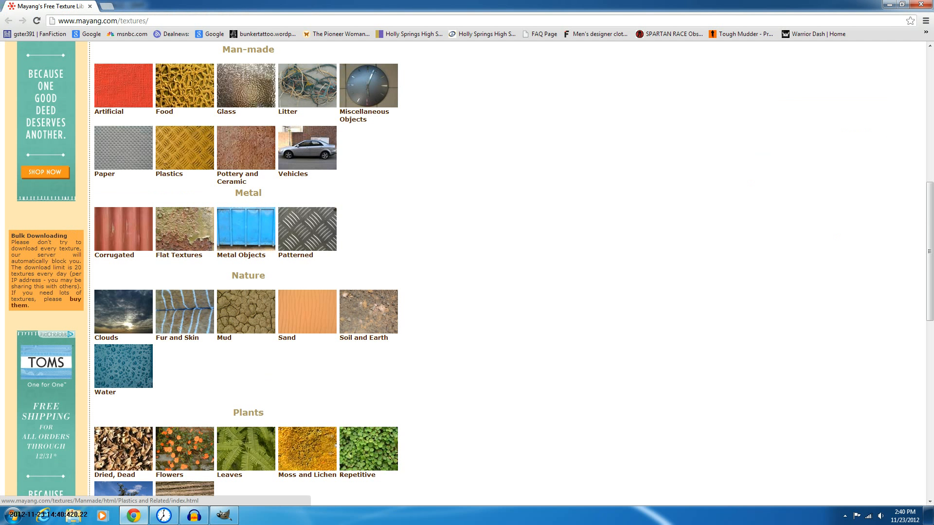
# Open the Plastics texture category in a new tab and the Glass category in the current one, then switch to Plastics
pyautogui.middleClick(185, 86)
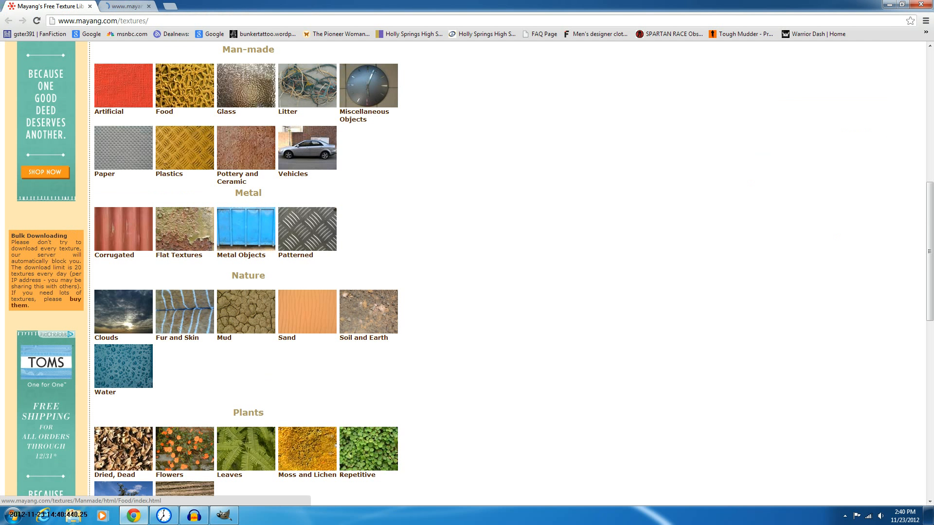
pyautogui.click(245, 95)
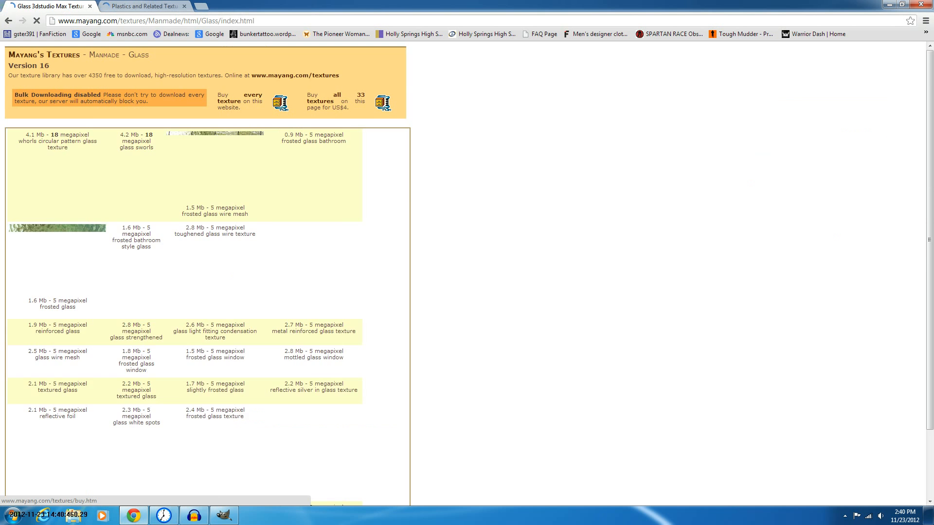
pyautogui.hotkey('ctrl', 'Tab')
# Browse the Plastics and Related texture page for a suitable texture
pyautogui.scroll(-1, 347, 189)
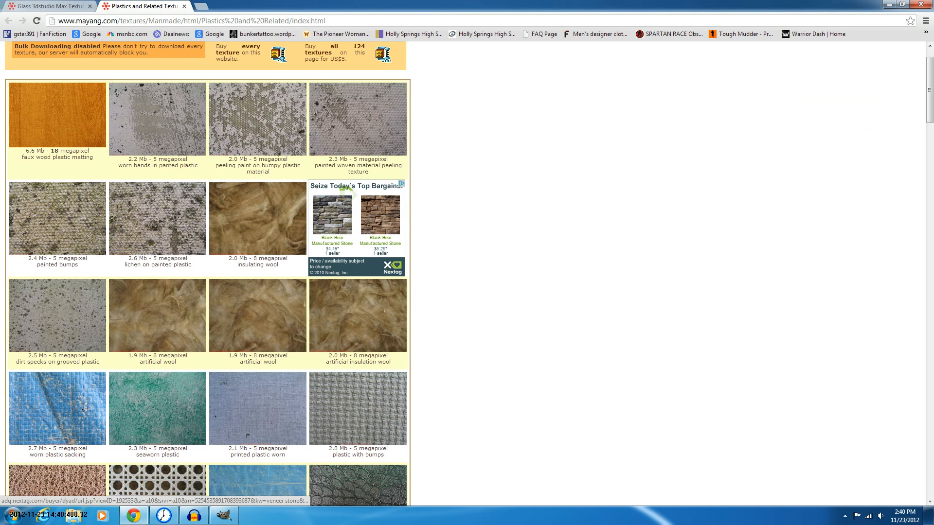
pyautogui.scroll(-6, 346, 190)
pyautogui.scroll(-6, 346, 190)
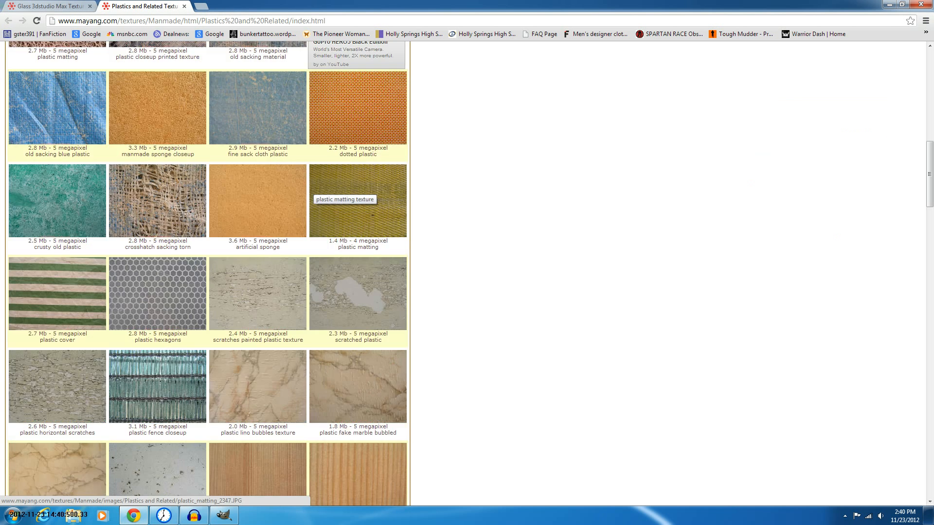
pyautogui.scroll(-8, 346, 190)
pyautogui.scroll(-6, 301, 346)
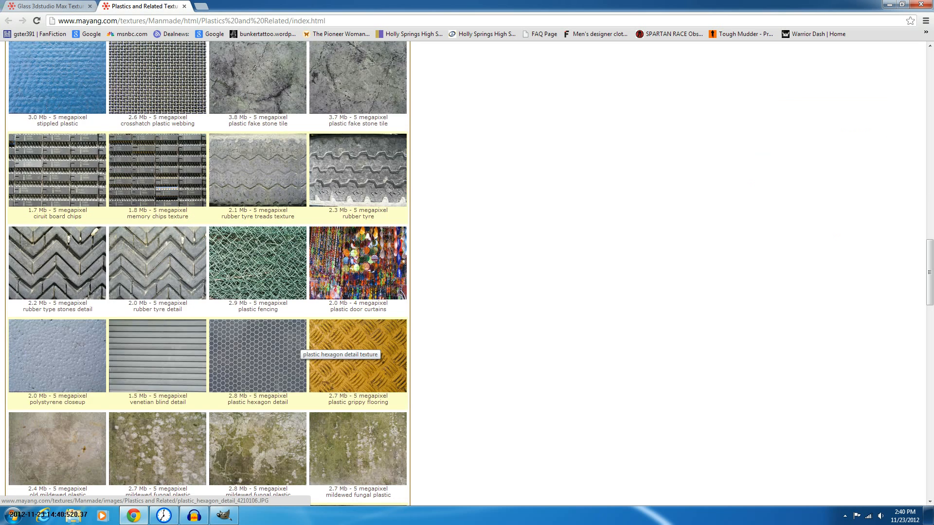
pyautogui.scroll(-7, 301, 346)
pyautogui.scroll(-8, 372, 311)
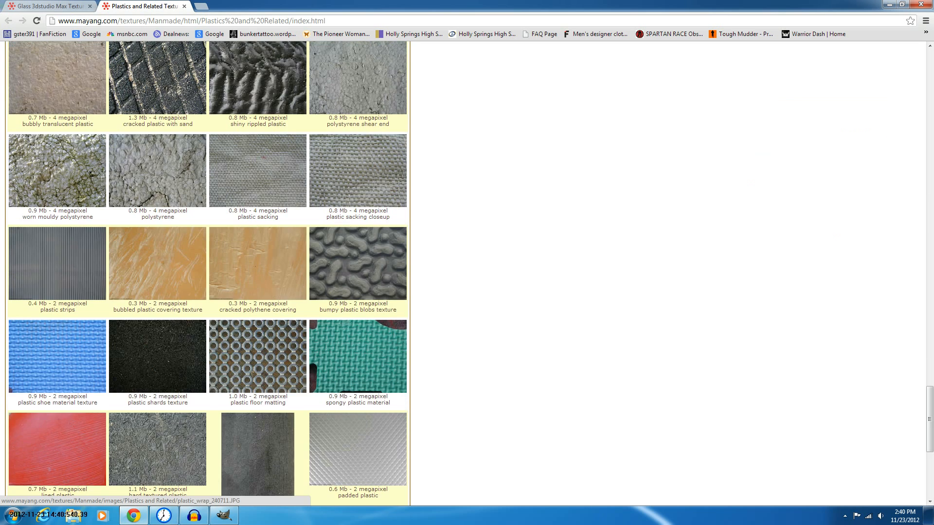
pyautogui.scroll(-6, 372, 311)
pyautogui.scroll(-1, 372, 318)
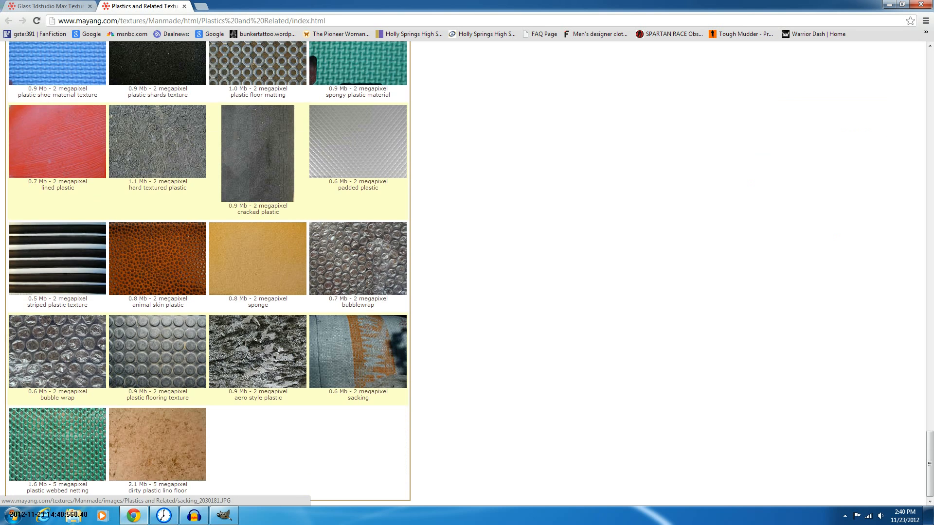
pyautogui.scroll(15, 372, 319)
pyautogui.scroll(2, 208, 272)
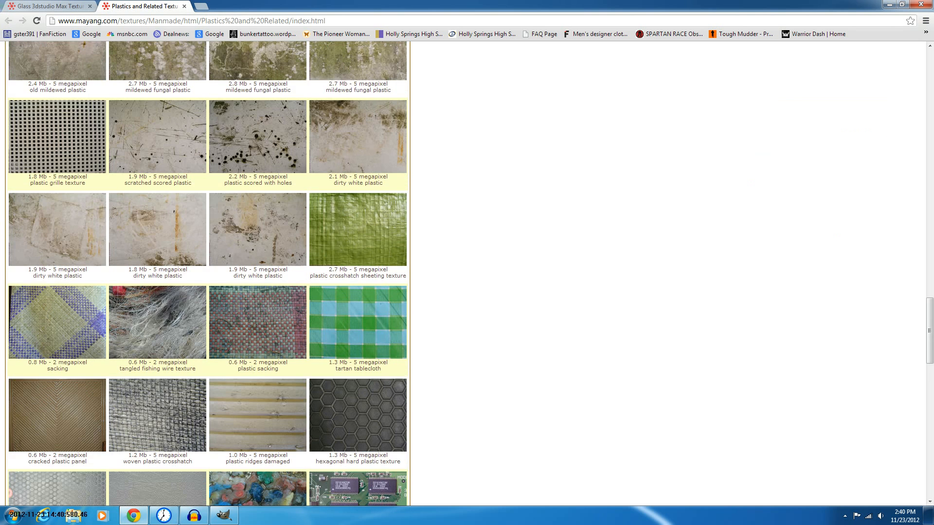
pyautogui.scroll(15, 209, 273)
pyautogui.scroll(7, 208, 272)
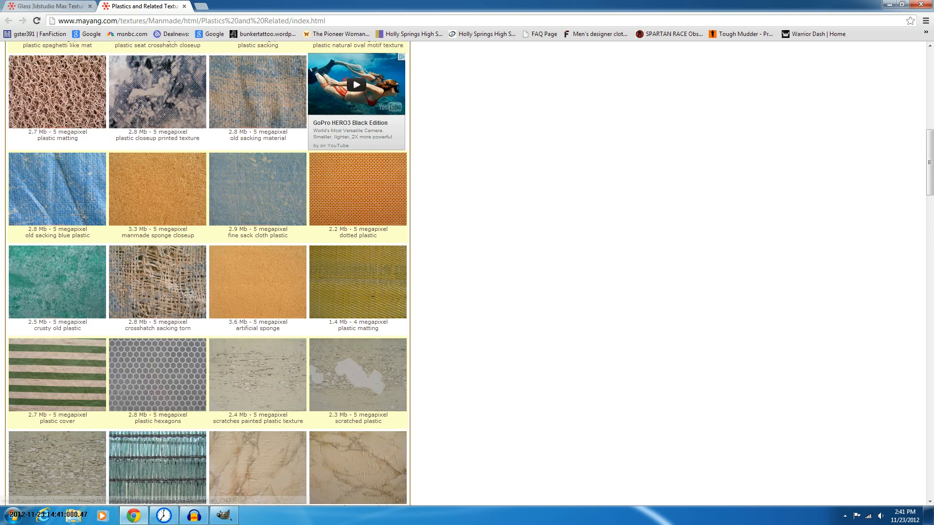
pyautogui.scroll(6, 399, 291)
pyautogui.scroll(4, 399, 291)
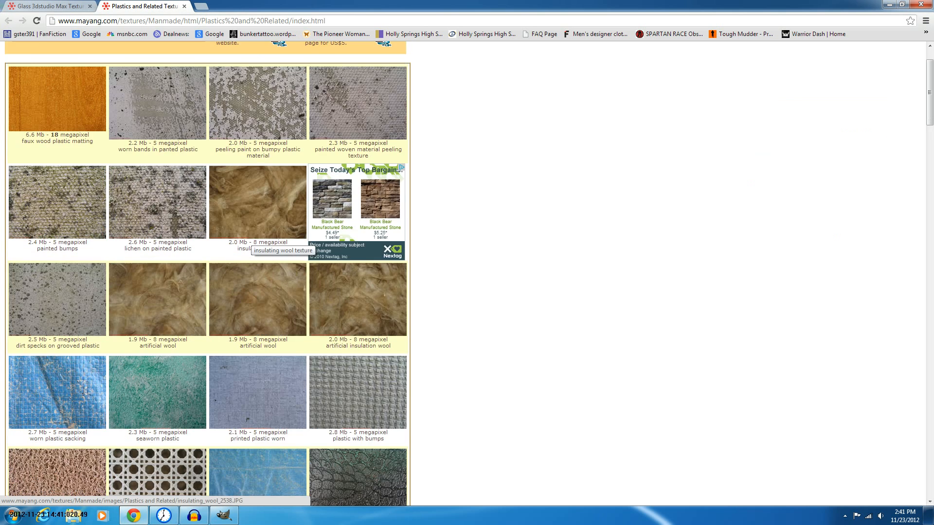
pyautogui.scroll(-8, 208, 272)
pyautogui.scroll(-7, 90, 318)
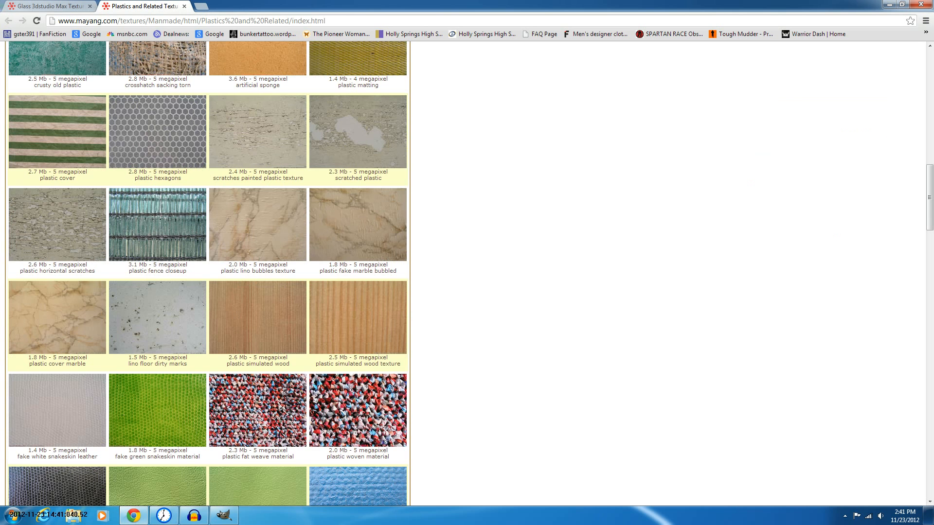
pyautogui.scroll(-15, 208, 272)
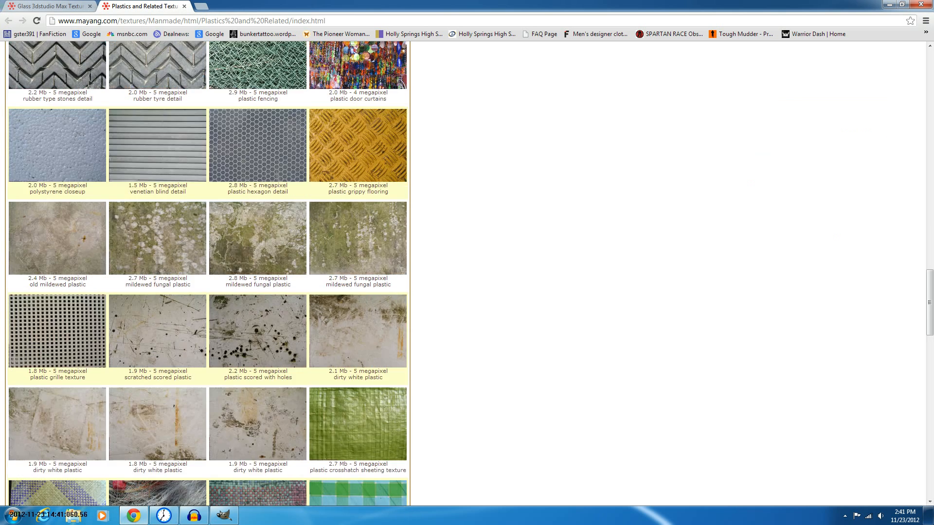
pyautogui.scroll(9, 208, 272)
pyautogui.scroll(20, 208, 273)
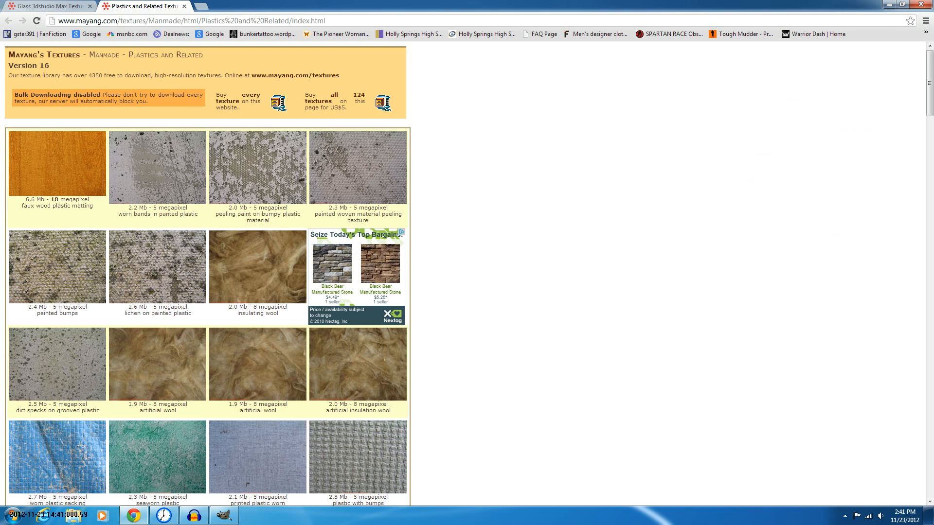
pyautogui.scroll(-12, 209, 273)
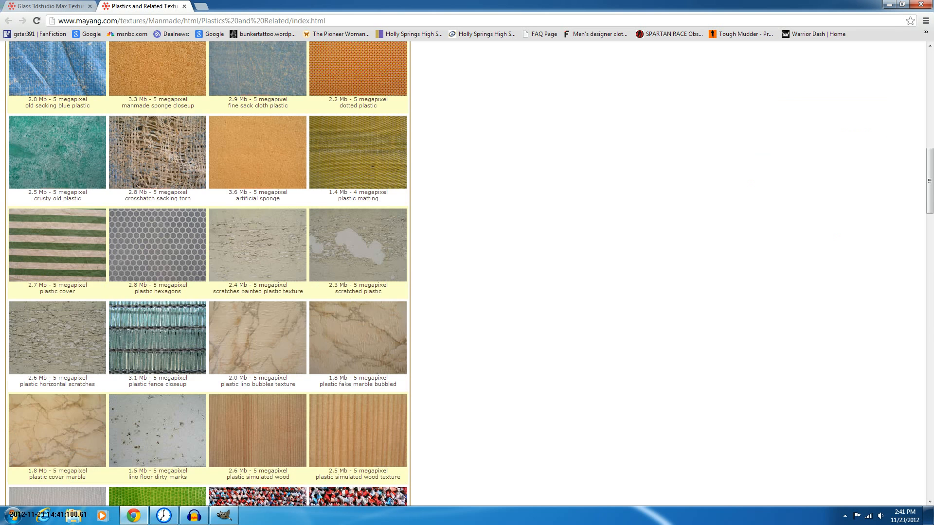
pyautogui.scroll(-10, 209, 272)
pyautogui.scroll(-10, 209, 272)
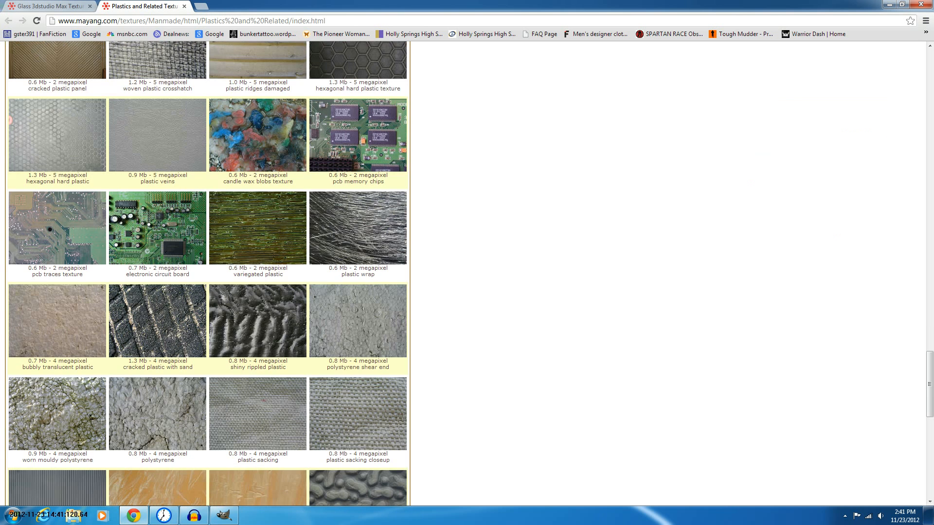
pyautogui.scroll(-8, 208, 272)
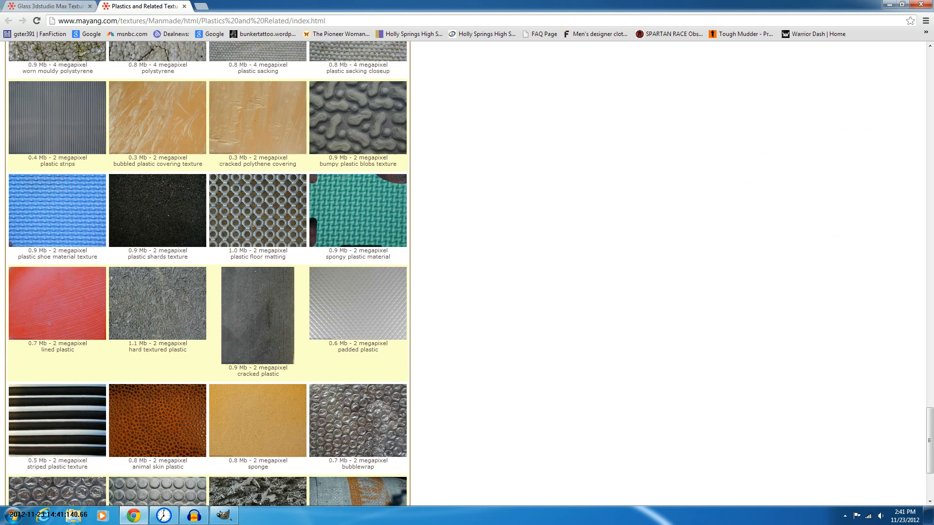
pyautogui.scroll(-4, 208, 272)
pyautogui.scroll(2, 208, 273)
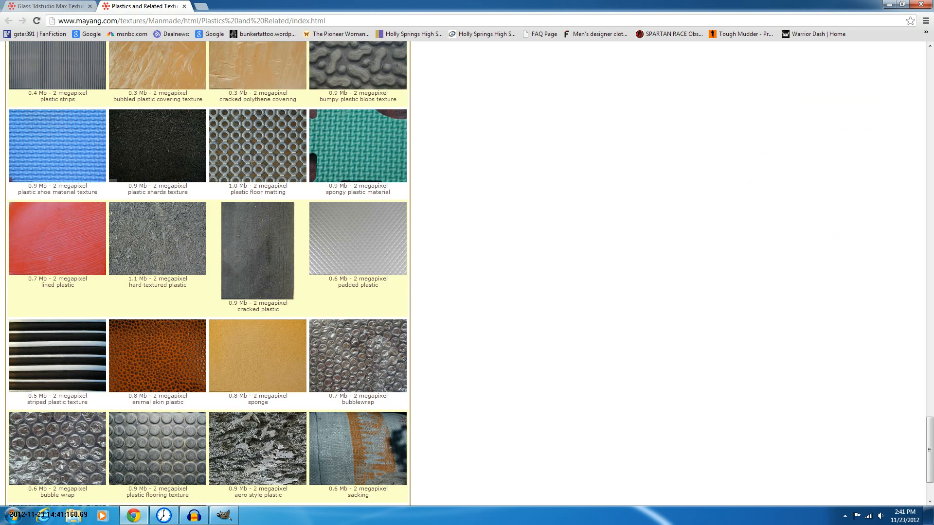
pyautogui.scroll(1, 209, 272)
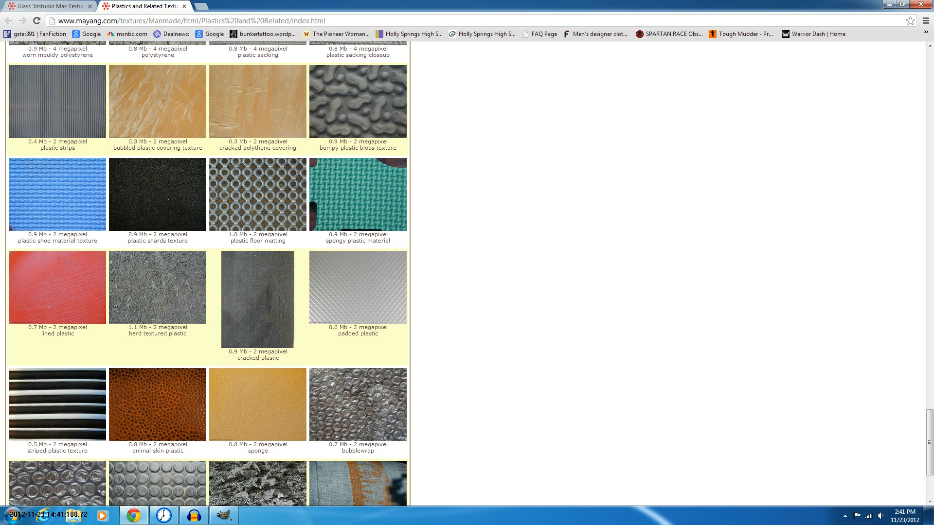
# Open the lined plastic and bubbled plastic covering textures as full images in separate tabs
pyautogui.click(26, 286)
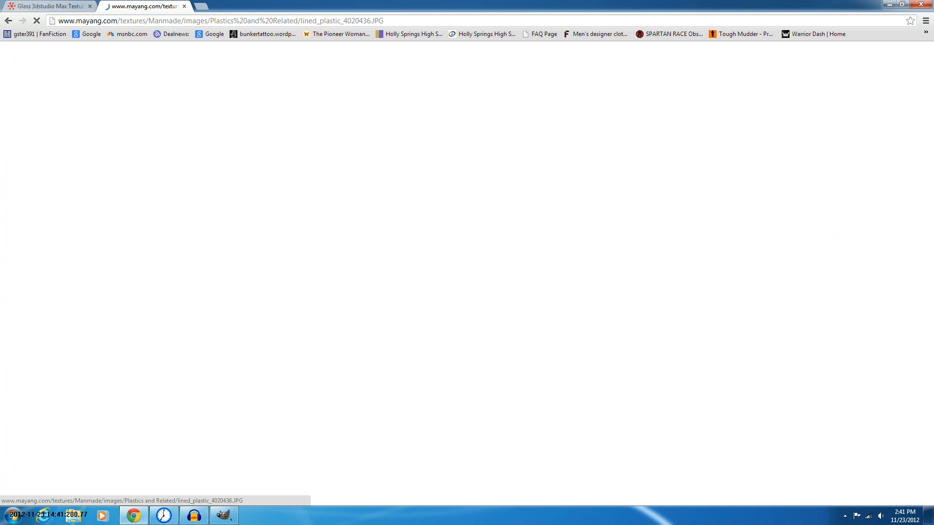
pyautogui.hotkey('alt', 'Left')
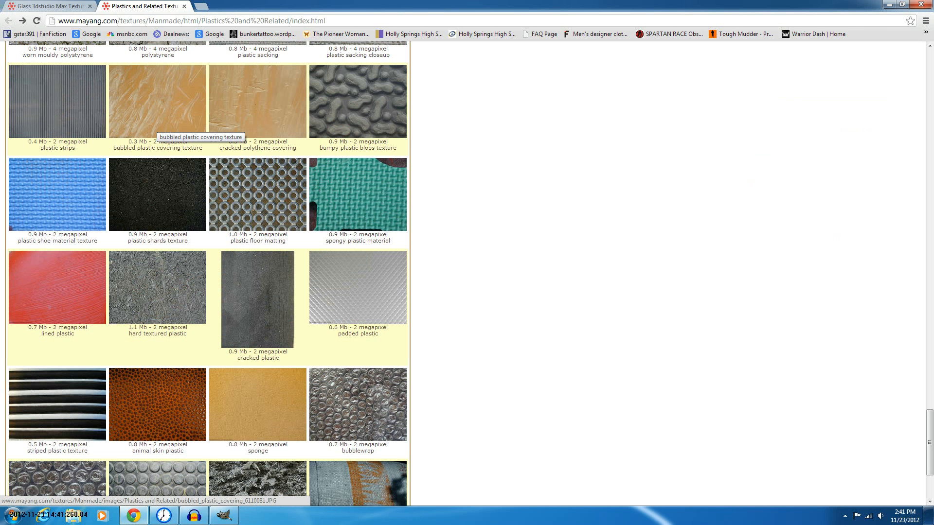
pyautogui.middleClick(157, 123)
pyautogui.click(58, 287)
pyautogui.click(239, 6)
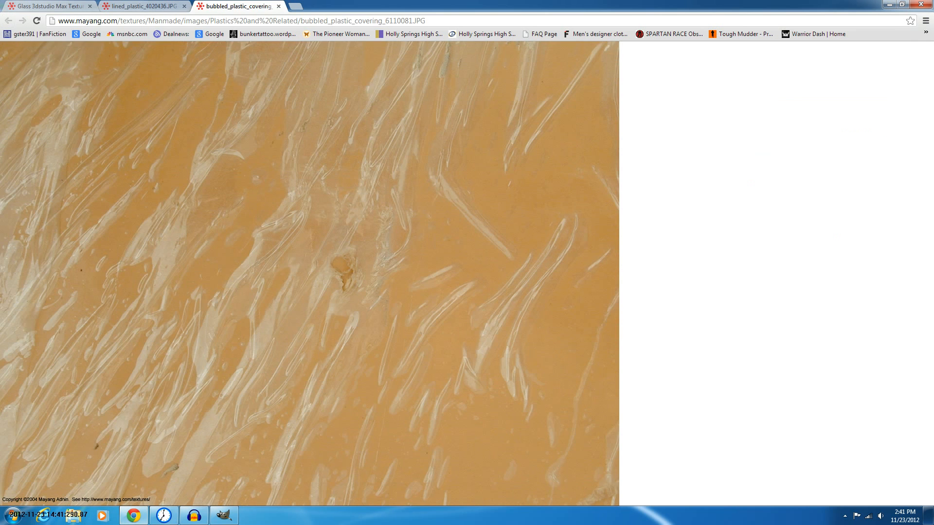
# Switch to the Glass texture page and browse its textures
pyautogui.click(50, 7)
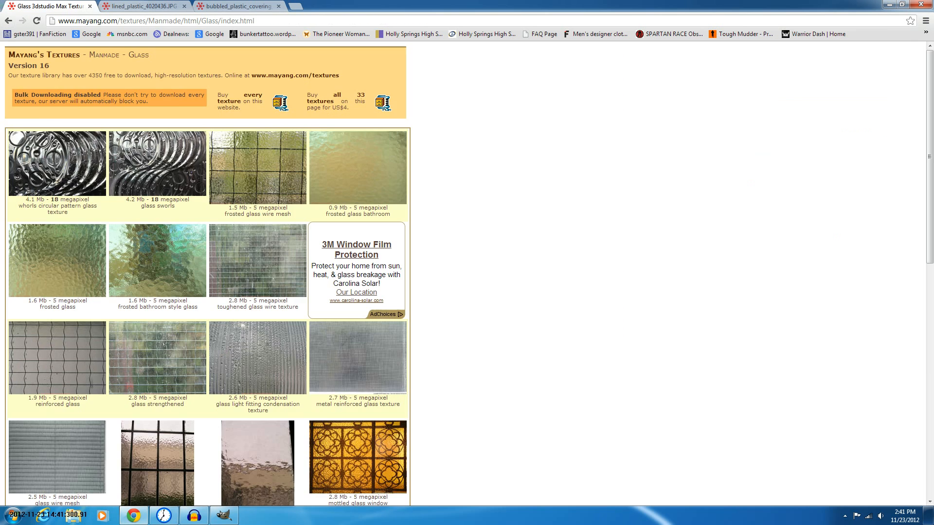
pyautogui.scroll(-5, 208, 275)
pyautogui.scroll(-5, 208, 275)
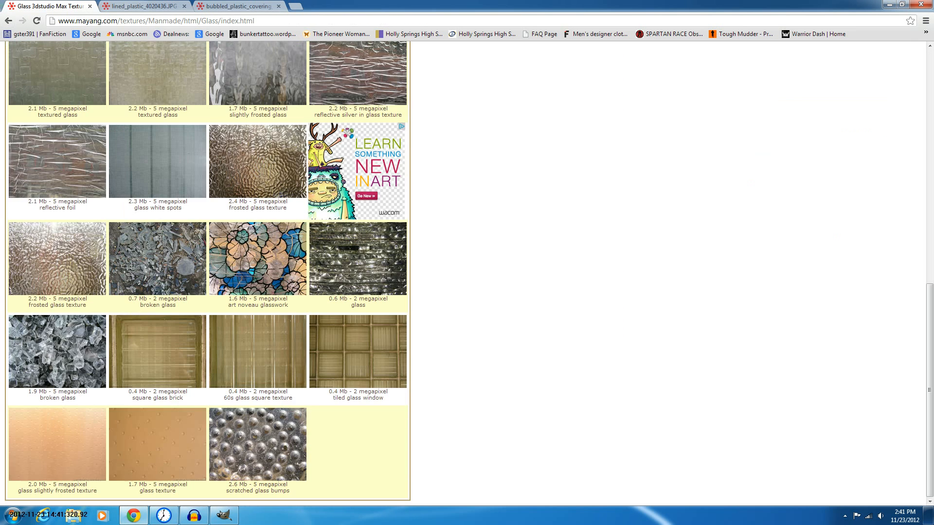
pyautogui.scroll(6, 352, 353)
pyautogui.scroll(5, 353, 360)
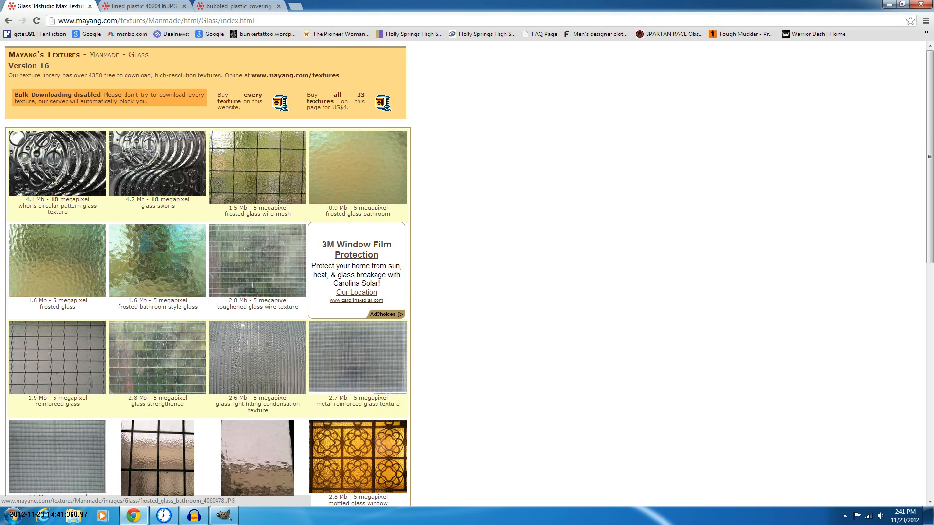
# Open the frosted glass bathroom texture in a new tab and return to the texture library's category page
pyautogui.middleClick(374, 183)
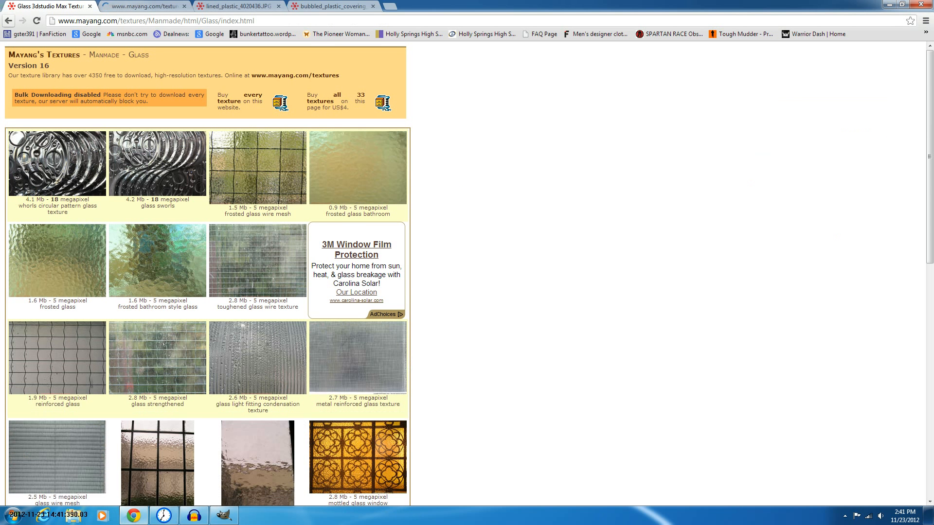
pyautogui.click(8, 20)
pyautogui.click(145, 6)
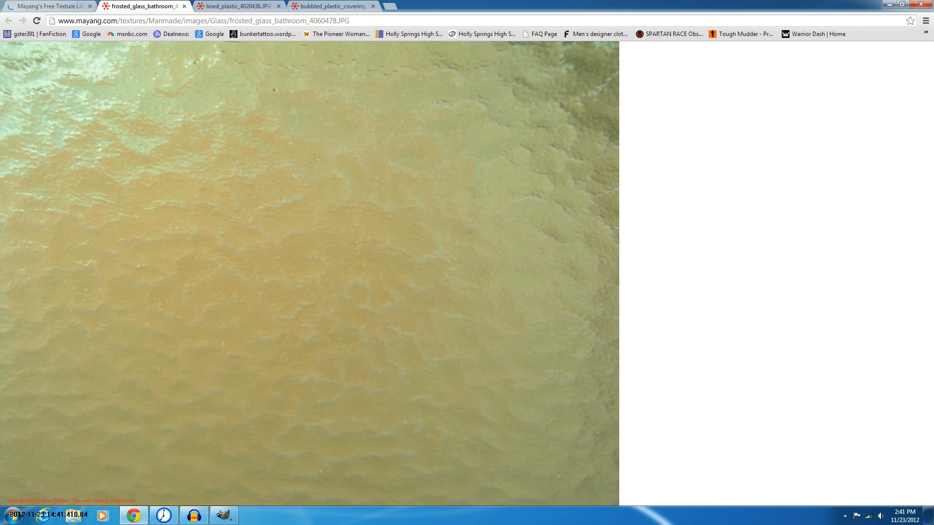
pyautogui.click(63, 7)
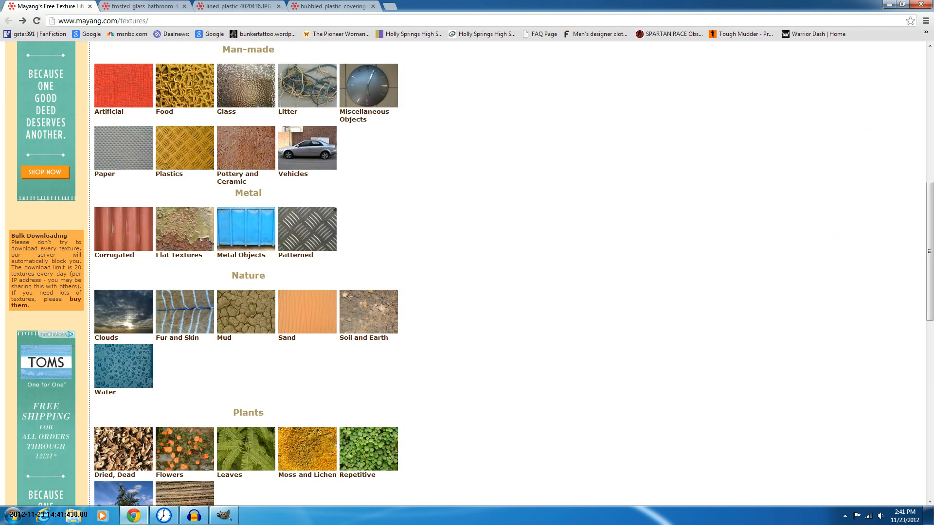
# Open the Water category and view the river waves reflection texture at full size
pyautogui.scroll(-4, 467, 273)
pyautogui.scroll(-1, 124, 124)
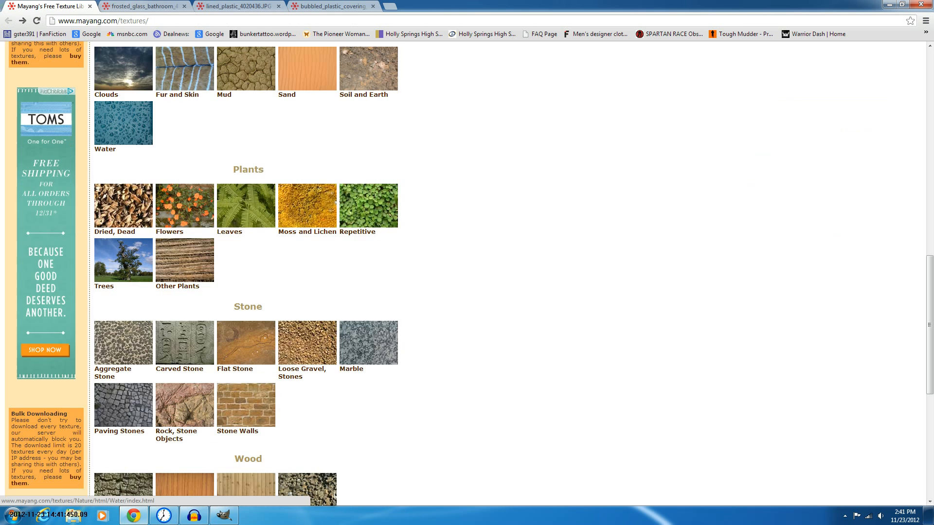
pyautogui.click(124, 124)
pyautogui.scroll(-10, 124, 124)
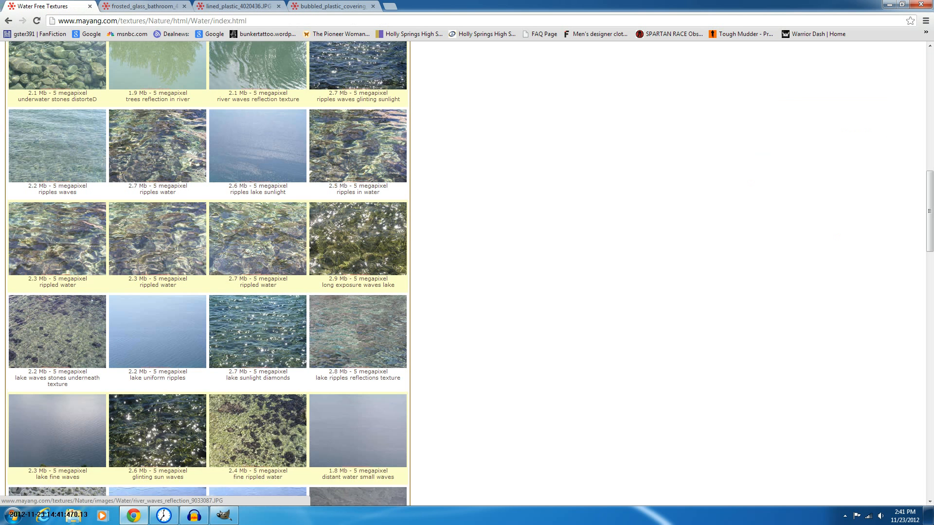
pyautogui.scroll(1, 124, 124)
pyautogui.scroll(1, 258, 150)
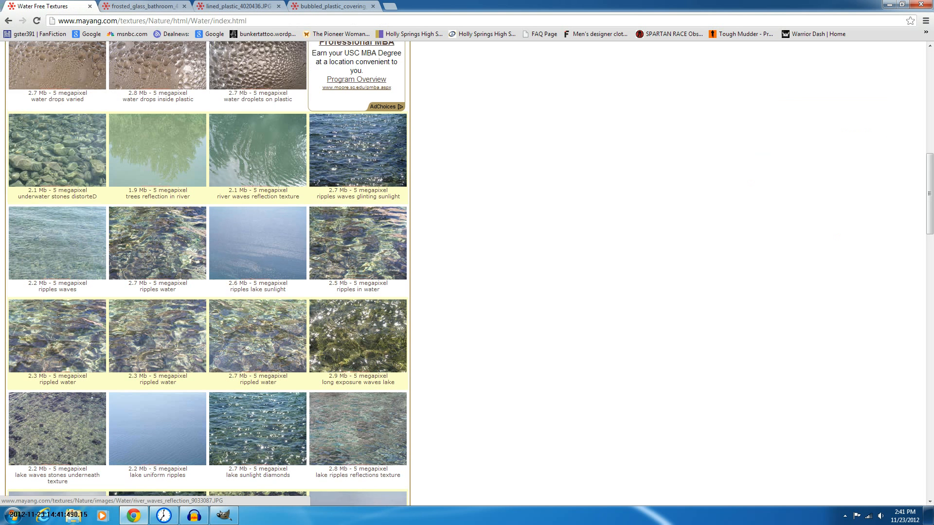
pyautogui.click(258, 146)
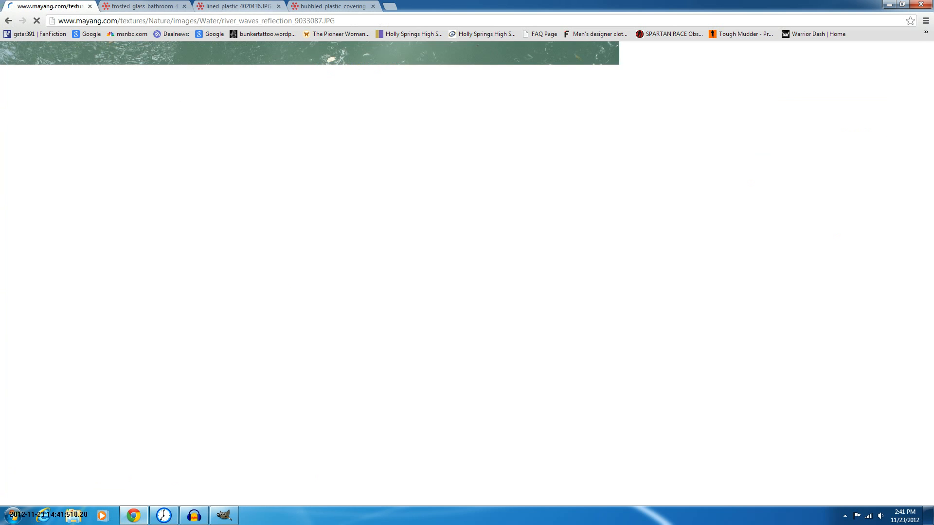
# Copy the river waves reflection image and switch back to GIMP
pyautogui.click(239, 6)
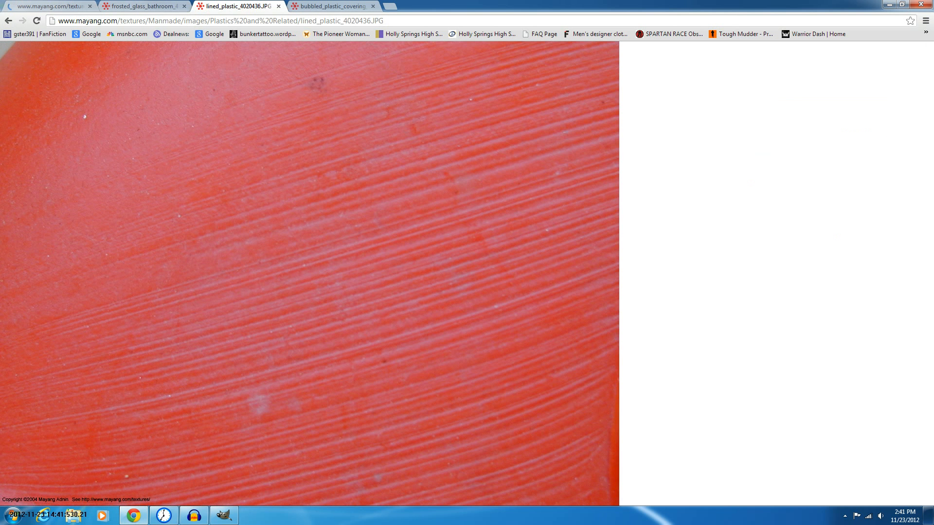
pyautogui.hotkey('ctrl', 'Tab')
pyautogui.hotkey('ctrl', 'Tab')
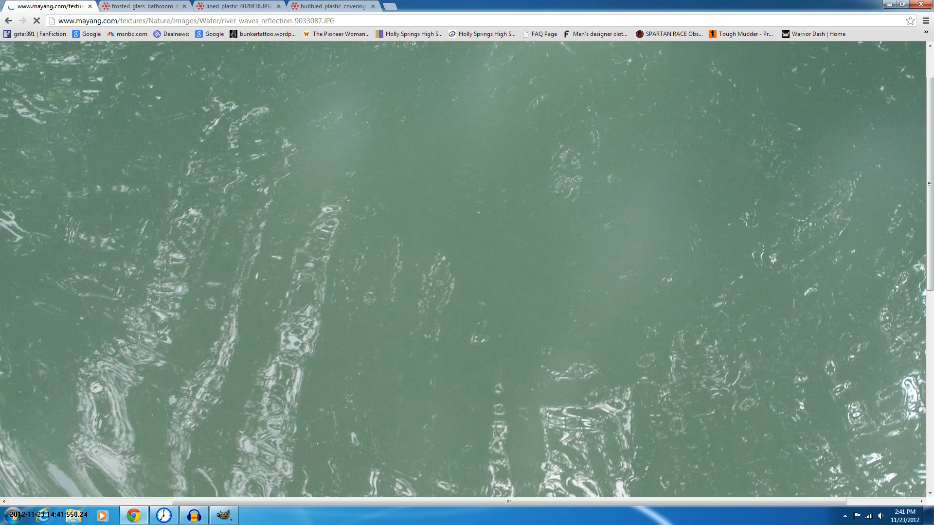
pyautogui.rightClick(344, 187)
pyautogui.click(374, 214)
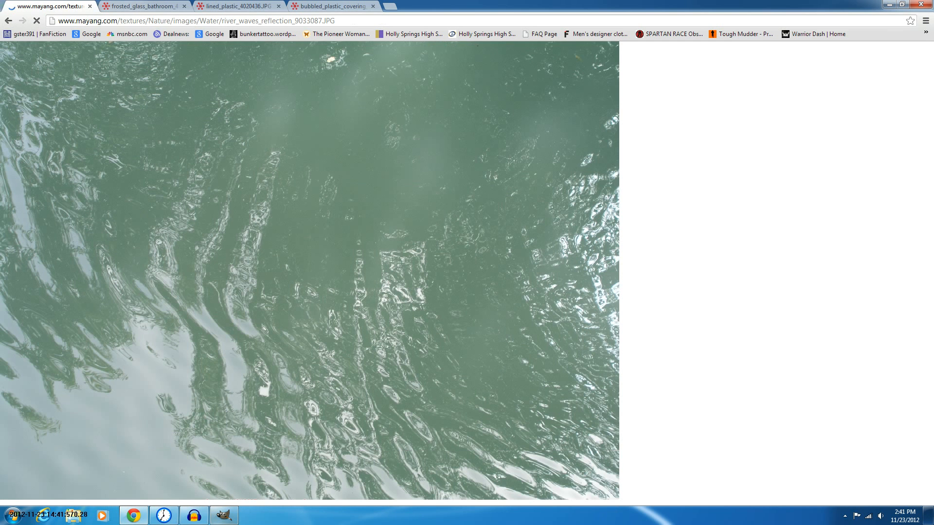
pyautogui.hotkey('alt', 'Tab')
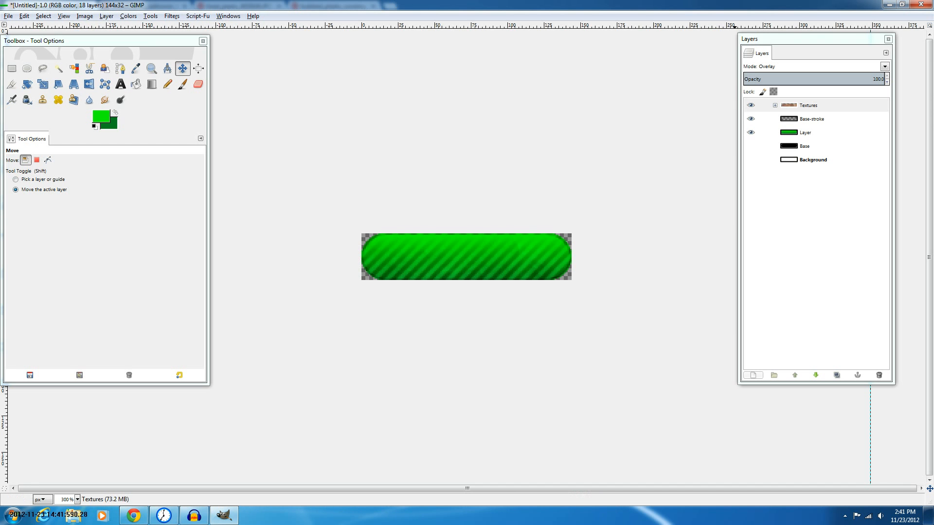
# Paste the copied river waves reflection image into the button image as a new layer
pyautogui.hotkey('ctrl', 'v')
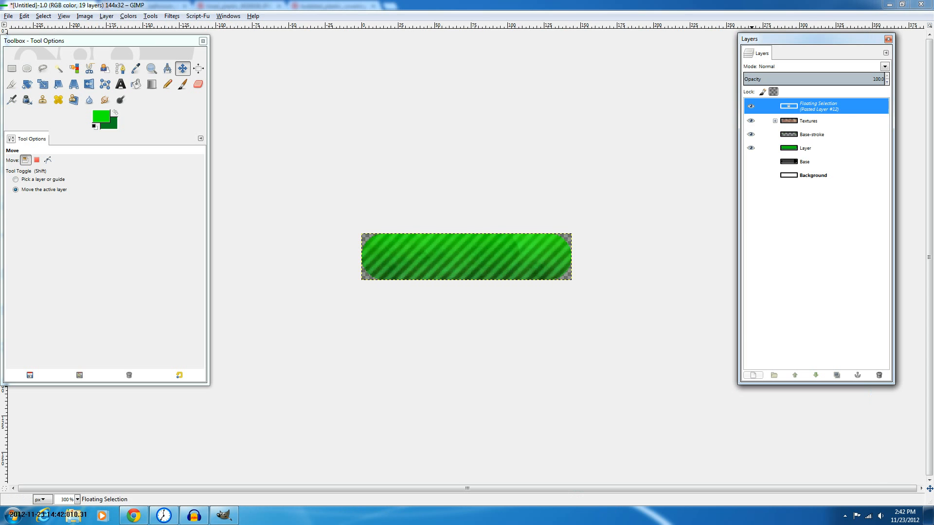
pyautogui.click(753, 375)
pyautogui.scroll(-4, 467, 257)
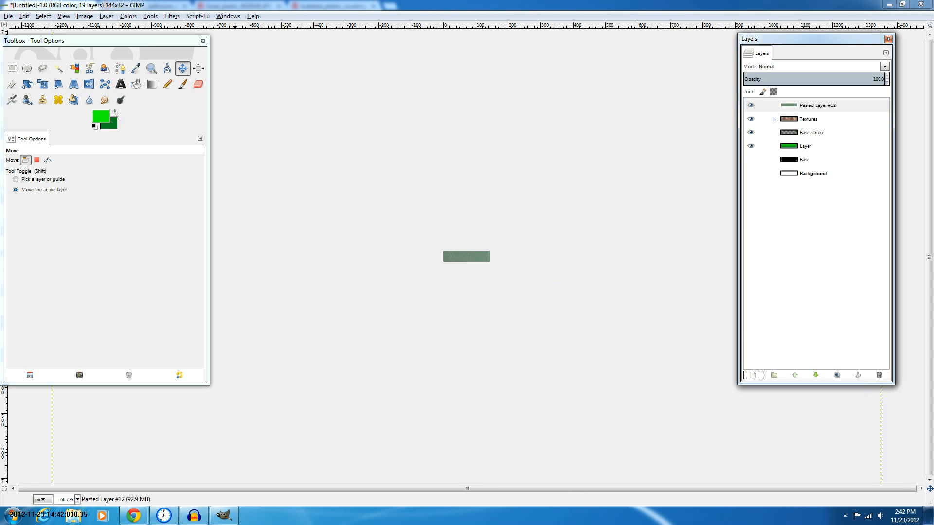
# Scale the river waves layer down to roughly the button's size and move it over the button
pyautogui.click(43, 84)
pyautogui.scroll(-4, 389, 196)
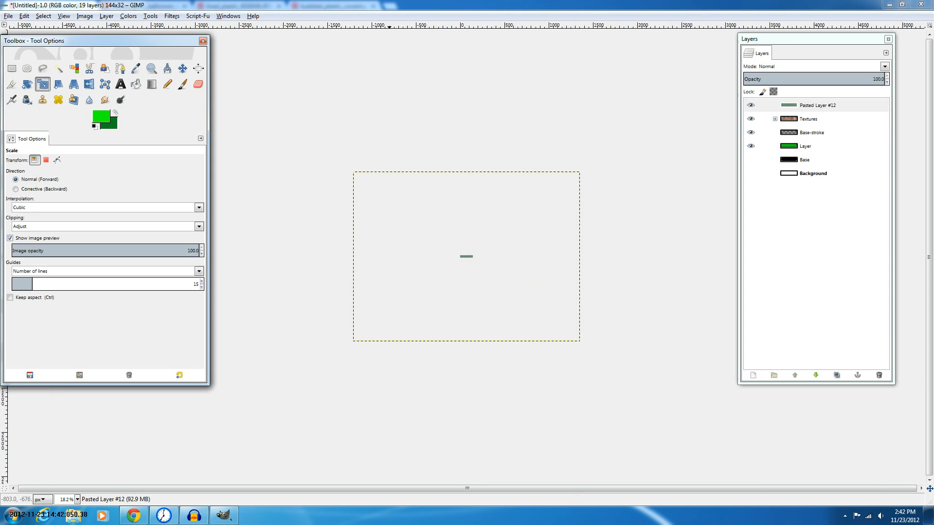
pyautogui.click(534, 327)
pyautogui.click(182, 68)
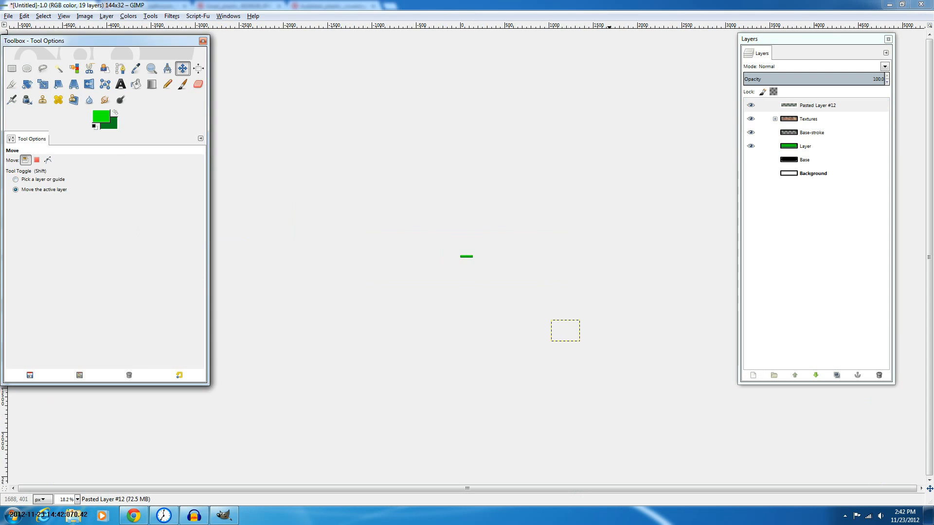
pyautogui.scroll(6, 506, 273)
pyautogui.moveTo(565, 330); pyautogui.dragTo(511, 229)
# In the browser, close the river waves tab and switch to the frosted glass bathroom tab
pyautogui.hotkey('alt', 'Tab')
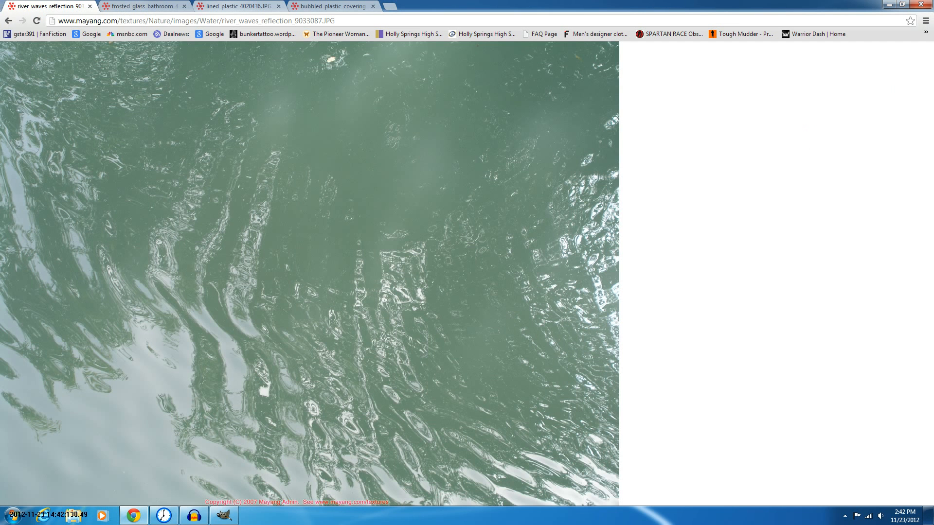
pyautogui.hotkey('ctrl', 'w')
pyautogui.hotkey('ctrl', 'shift', 'Tab')
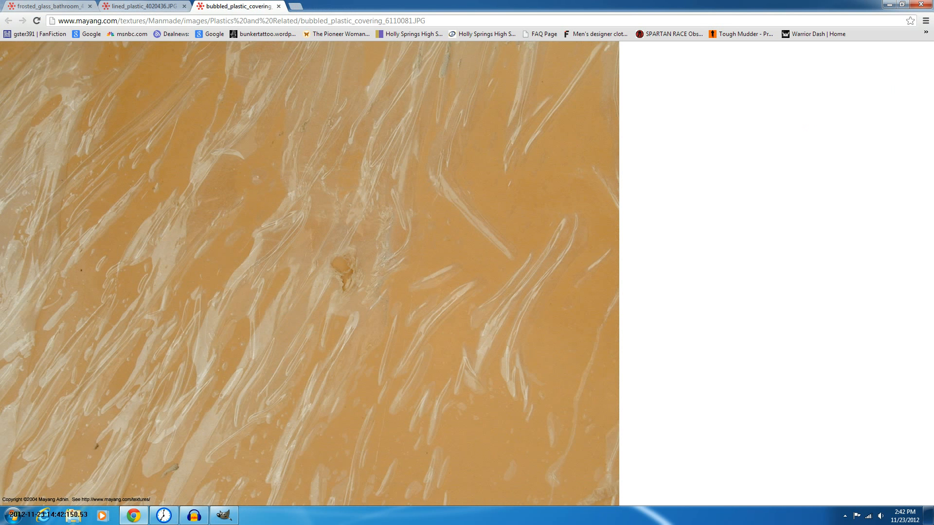
pyautogui.hotkey('ctrl', 'Tab')
# Copy the frosted glass bathroom image, close its tab and return to GIMP
pyautogui.click(233, 119)
pyautogui.rightClick(233, 118)
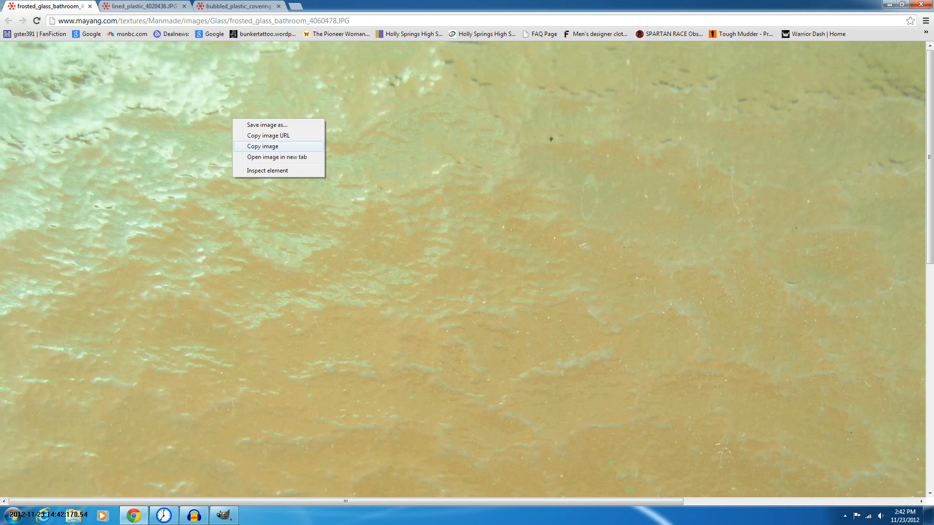
pyautogui.click(262, 146)
pyautogui.hotkey('ctrl', 'w')
pyautogui.hotkey('alt', 'Tab')
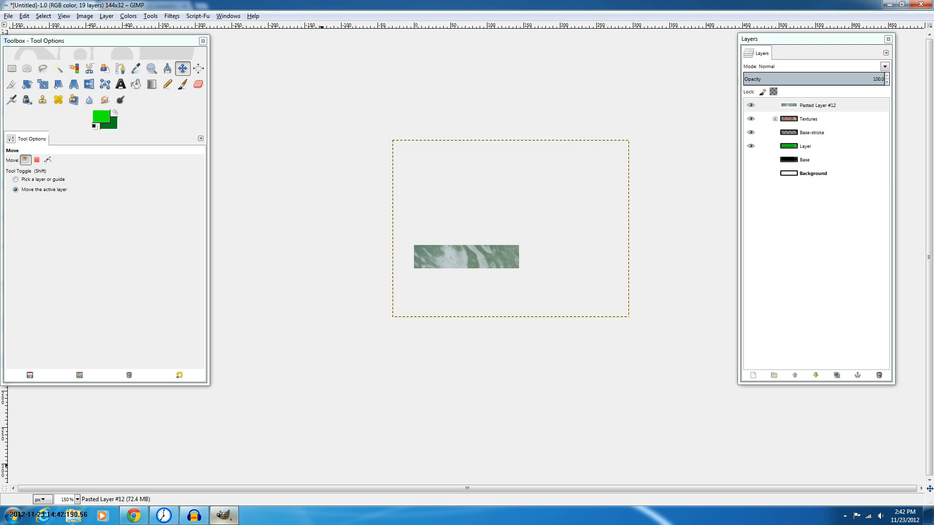
# Paste the frosted glass bathroom image as a new layer
pyautogui.press('ctrl')
pyautogui.hotkey('ctrl', 'v')
pyautogui.hotkey('ctrl', 'shift', 'n')
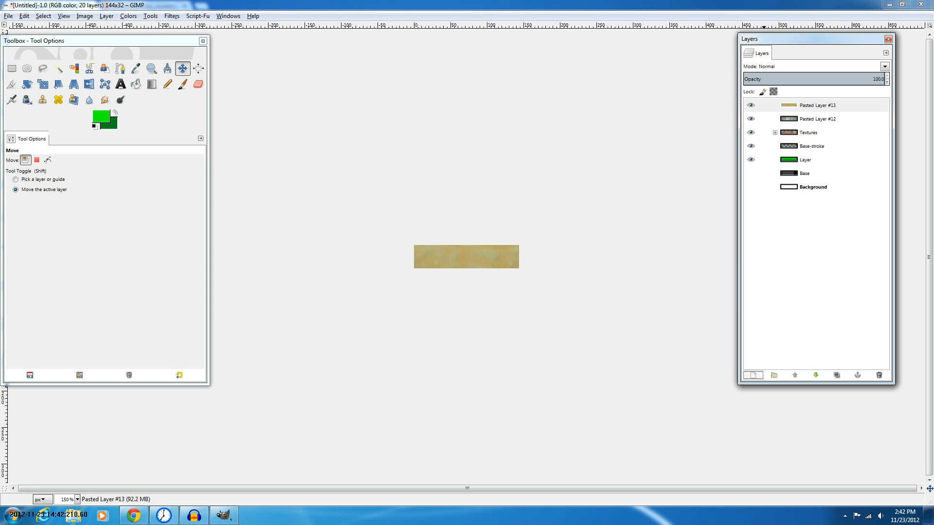
# Scale the frosted glass layer down to fit the button and nudge it into position
pyautogui.click(58, 85)
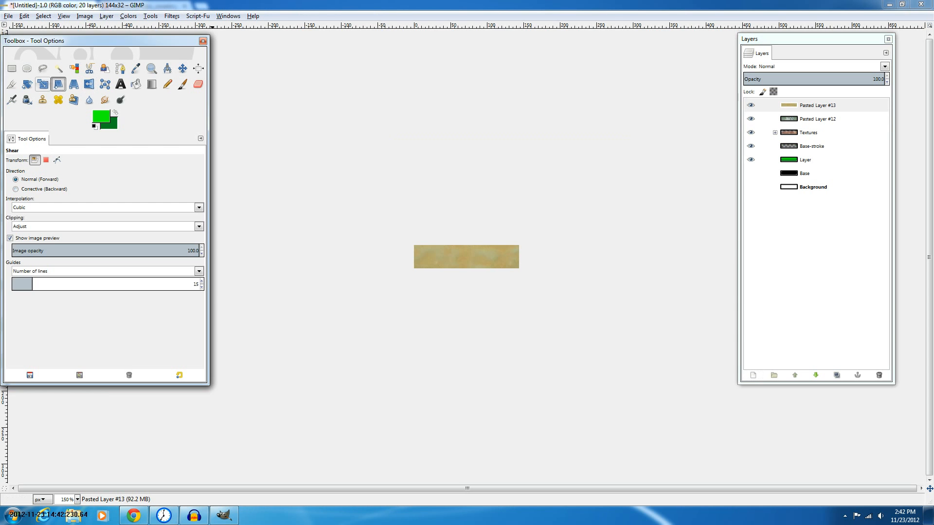
pyautogui.click(43, 84)
pyautogui.scroll(-7, 356, 196)
pyautogui.scroll(-1, 356, 196)
pyautogui.moveTo(422, 220); pyautogui.dragTo(486, 268)
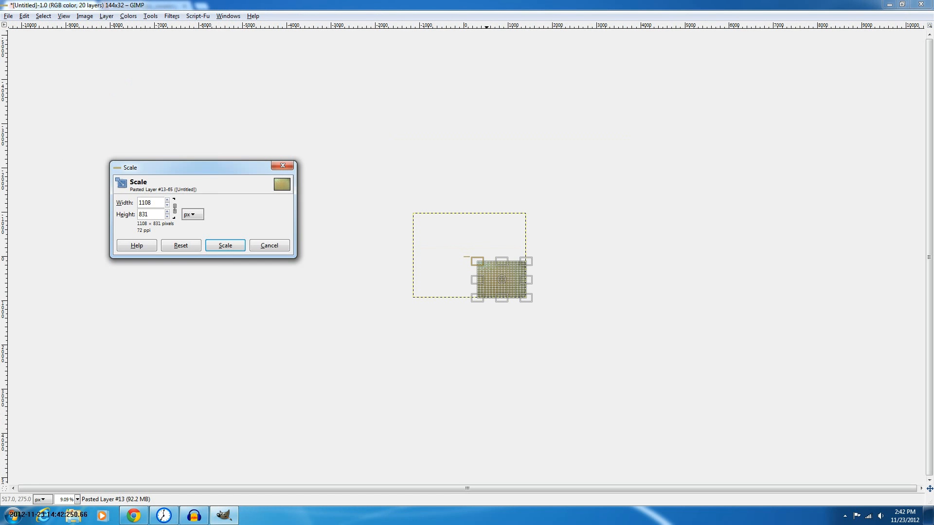
pyautogui.press('Return')
pyautogui.press('m')
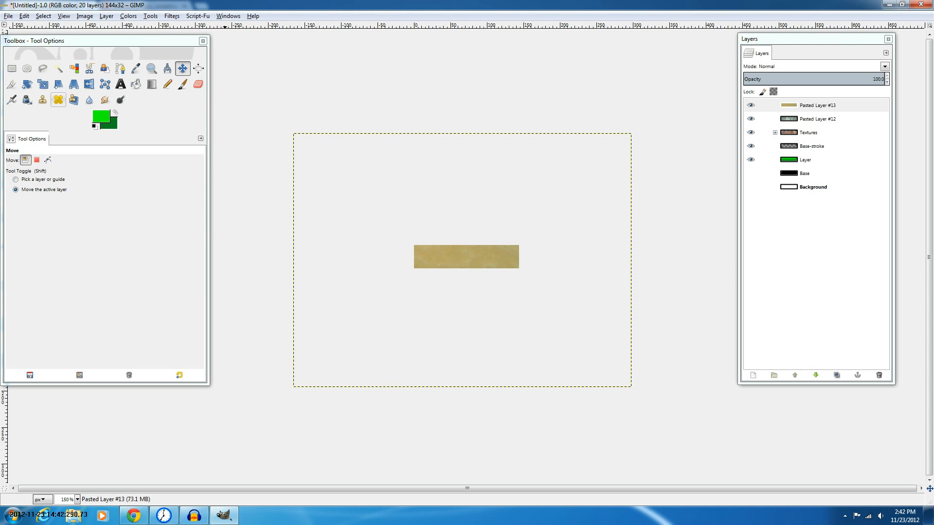
pyautogui.hotkey('shift', 't')
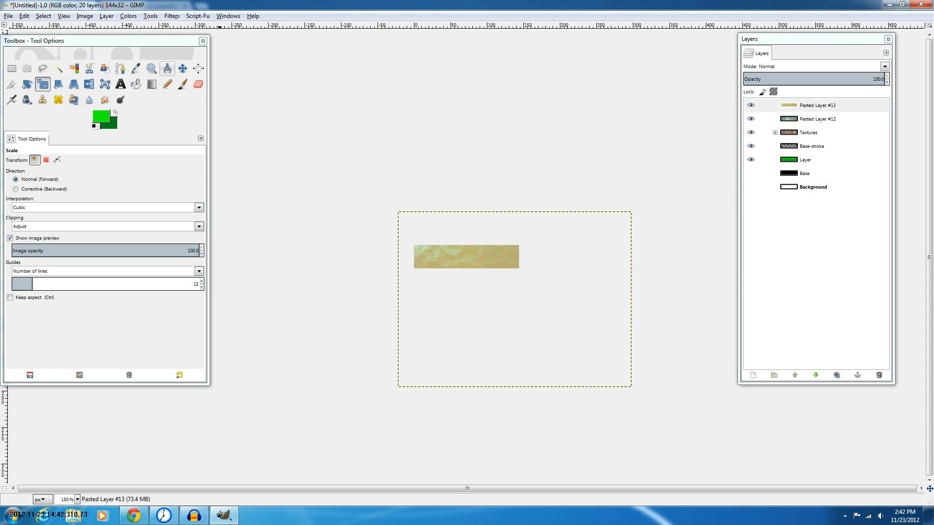
pyautogui.press('m')
pyautogui.moveTo(515, 299); pyautogui.dragTo(522, 307)
# In the browser, copy the bubbled plastic covering image and close its tab
pyautogui.click(134, 516)
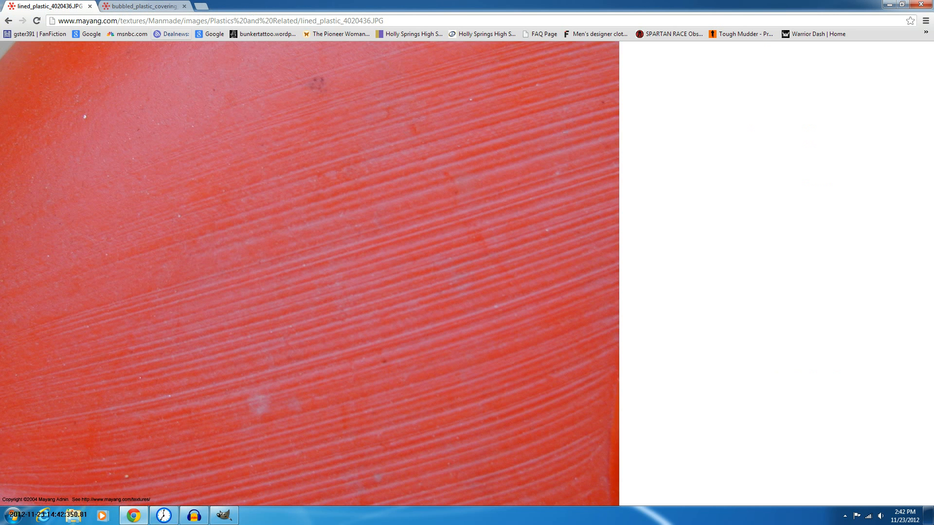
pyautogui.hotkey('ctrl', 'Tab')
pyautogui.hotkey('ctrl', 'Tab')
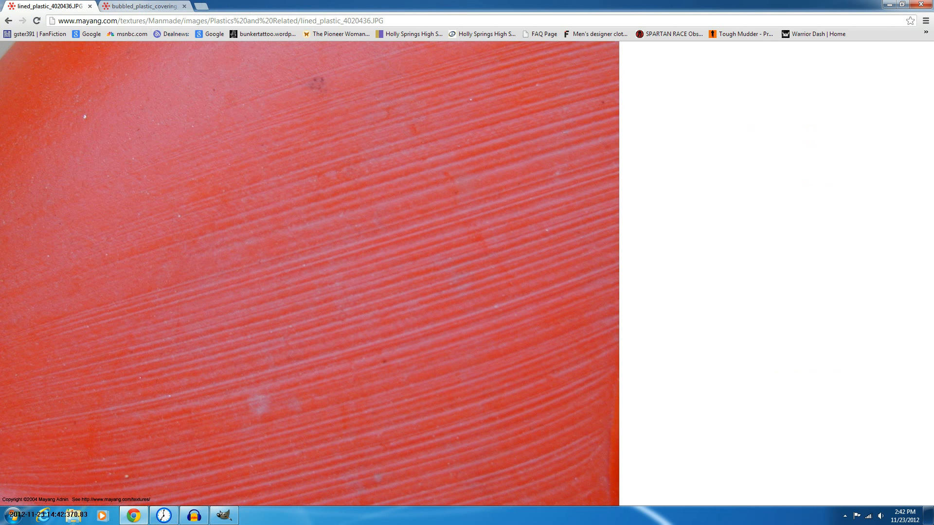
pyautogui.hotkey('ctrl', 'Tab')
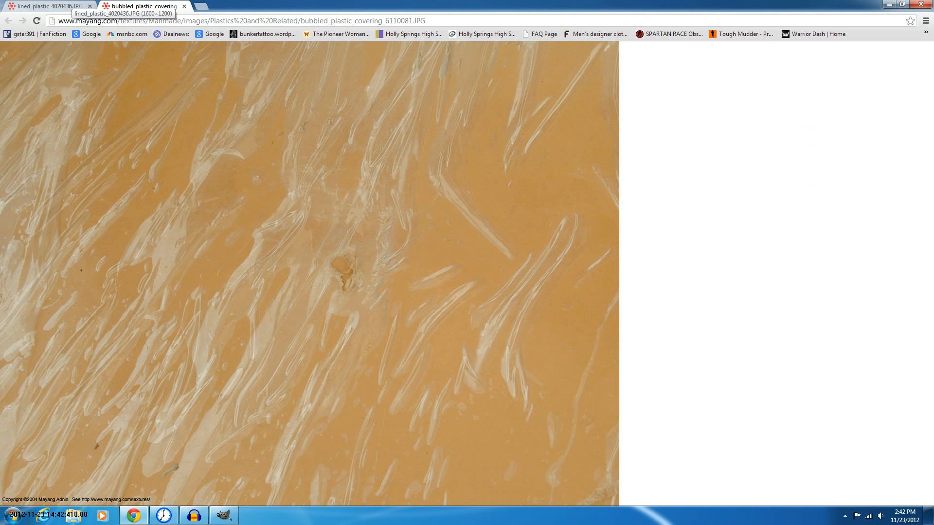
pyautogui.hotkey('ctrl', 'Tab')
pyautogui.hotkey('ctrl', 'Tab')
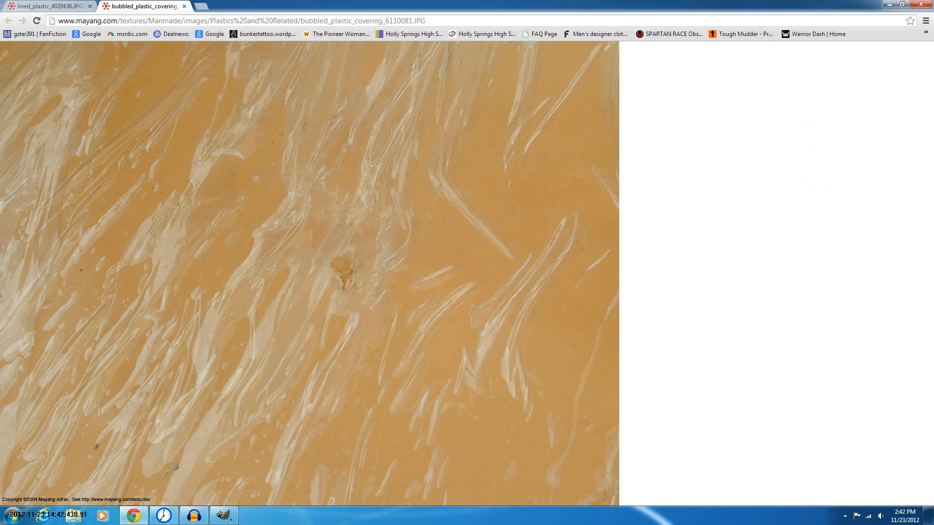
pyautogui.click(311, 274)
pyautogui.hotkey('ctrl', 'w')
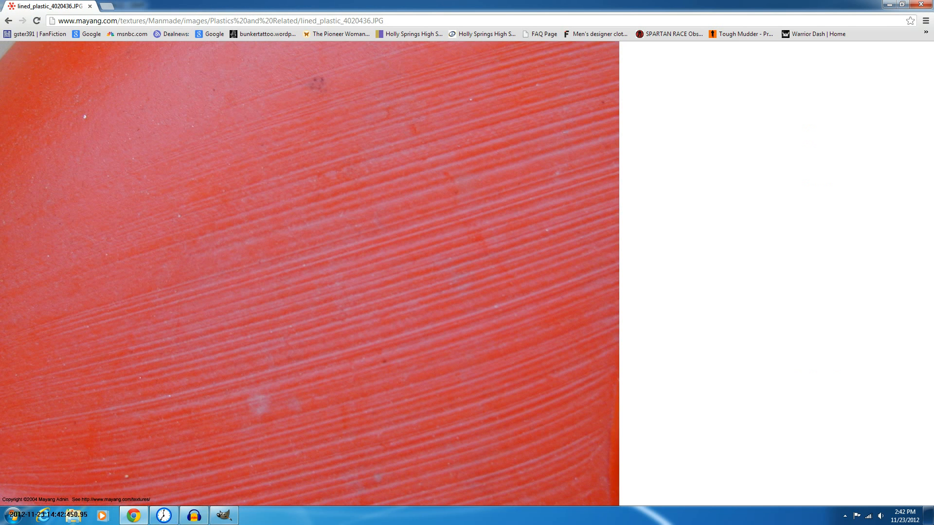
# Return to GIMP and paste the bubbled plastic image as a new layer
pyautogui.hotkey('alt', 'Tab')
pyautogui.click(753, 375)
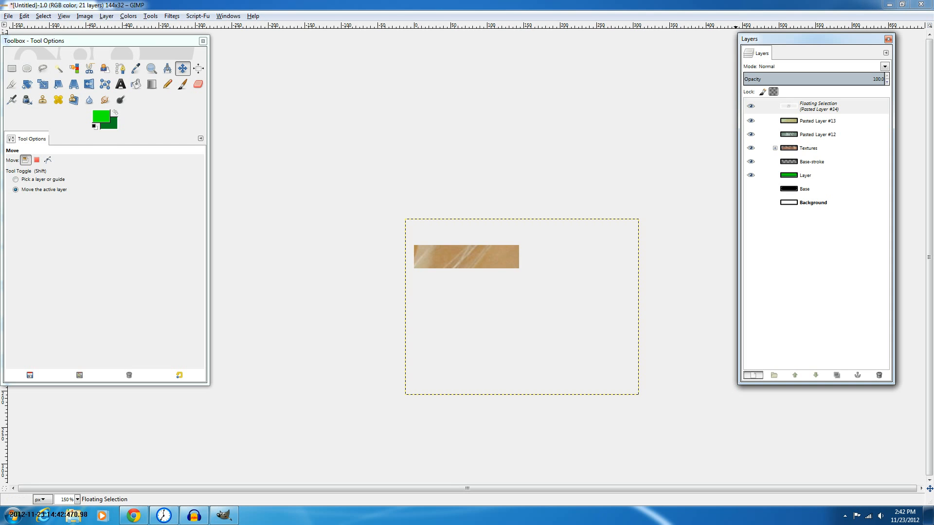
# Scale the bubbled plastic layer down and move it over the button
pyautogui.click(43, 85)
pyautogui.scroll(-6, 478, 257)
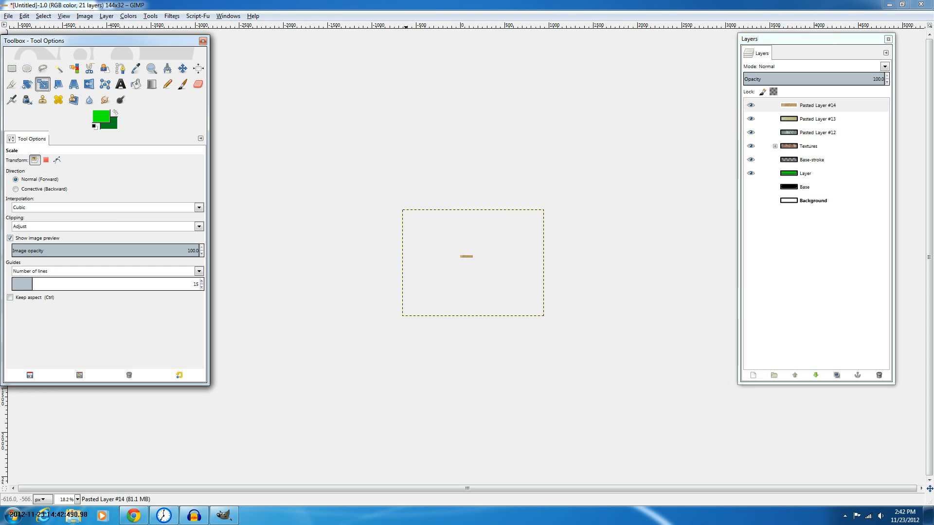
pyautogui.moveTo(404, 210); pyautogui.dragTo(510, 290)
pyautogui.press('Return')
pyautogui.press('m')
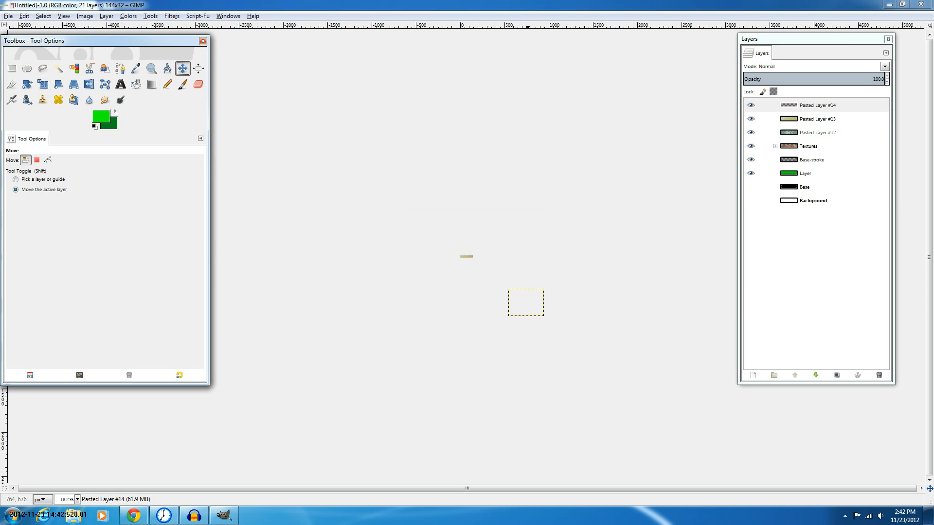
pyautogui.press('2')
pyautogui.moveTo(544, 278); pyautogui.dragTo(493, 259)
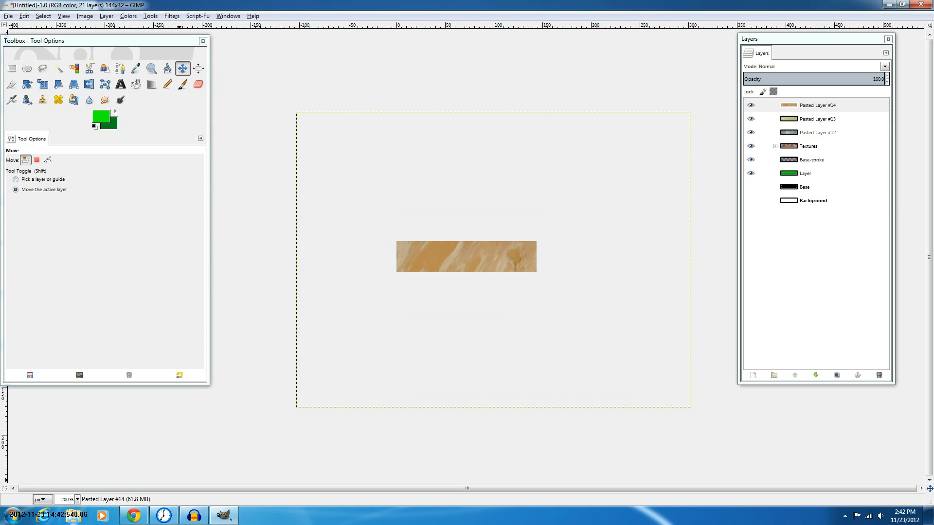
# Copy the lined plastic image in the browser and switch back to GIMP
pyautogui.click(134, 515)
pyautogui.click(265, 84)
pyautogui.rightClick(265, 84)
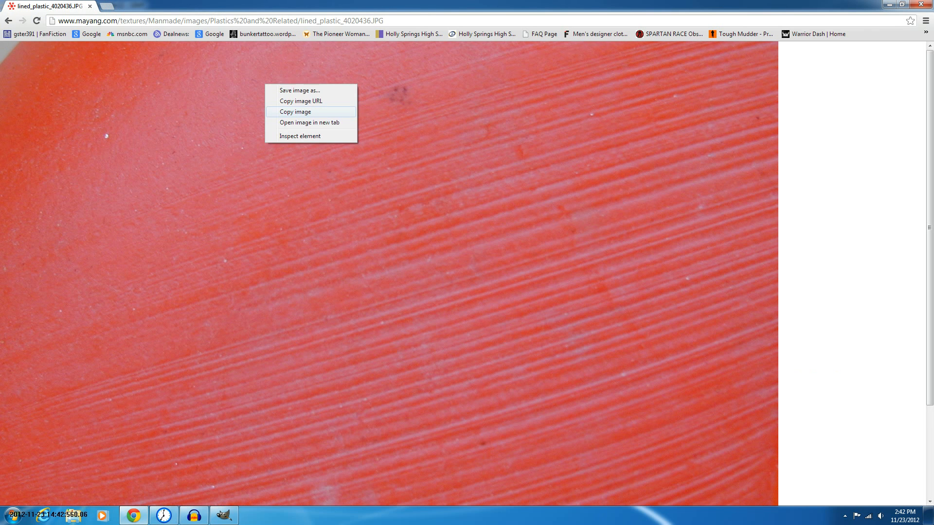
pyautogui.click(295, 112)
pyautogui.hotkey('alt', 'Tab')
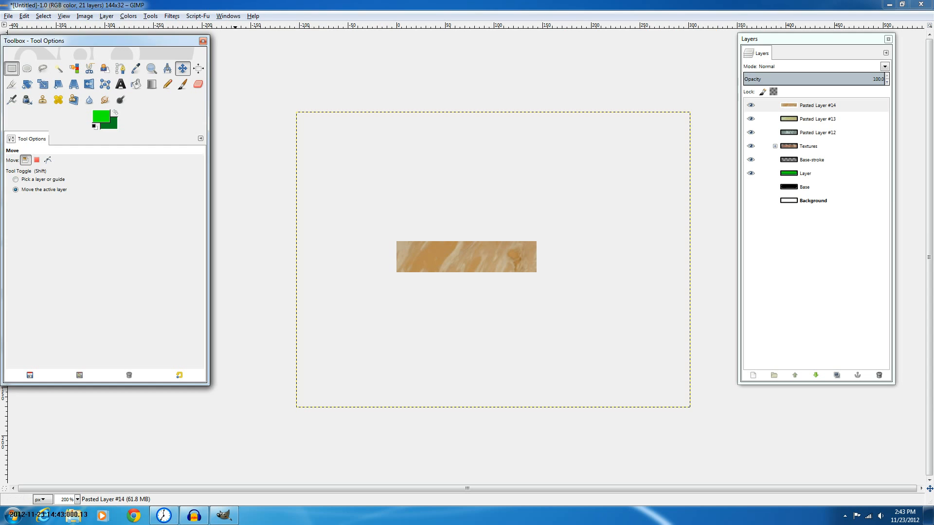
# Paste the lined plastic image as a new layer
pyautogui.press('r')
pyautogui.hotkey('ctrl', 'v')
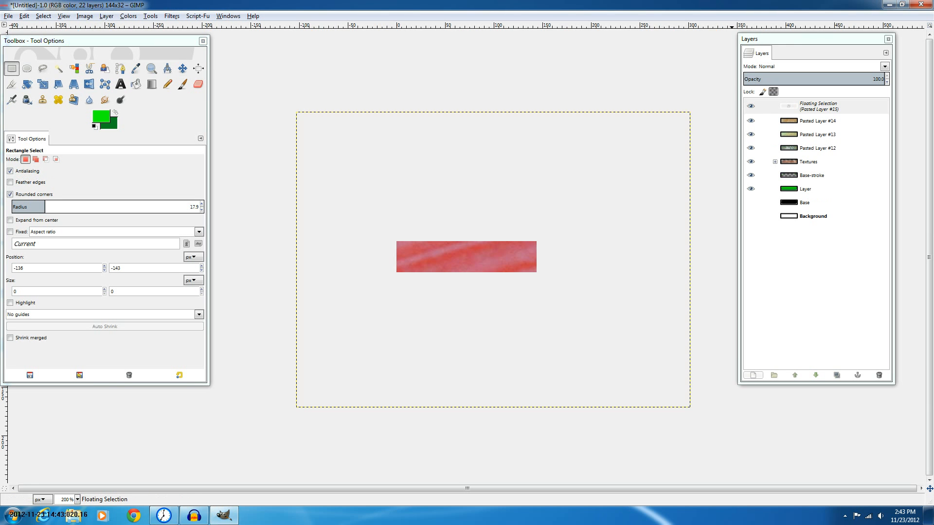
pyautogui.click(753, 375)
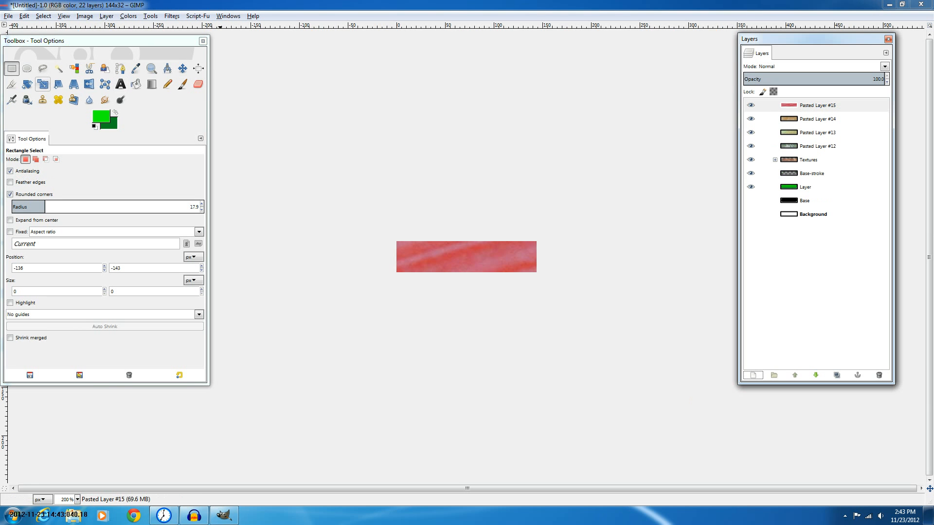
# Scale the lined plastic layer down and move it over the button
pyautogui.click(43, 84)
pyautogui.scroll(-4, 331, 157)
pyautogui.moveTo(339, 158); pyautogui.dragTo(691, 422)
pyautogui.click(225, 246)
pyautogui.press('m')
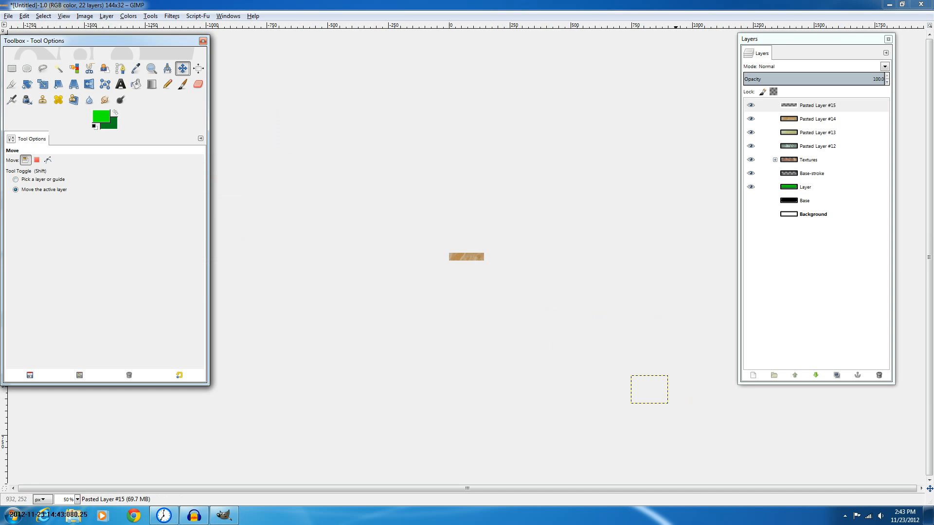
pyautogui.moveTo(649, 390); pyautogui.dragTo(496, 254)
pyautogui.press('2')
pyautogui.scroll(3, 495, 253)
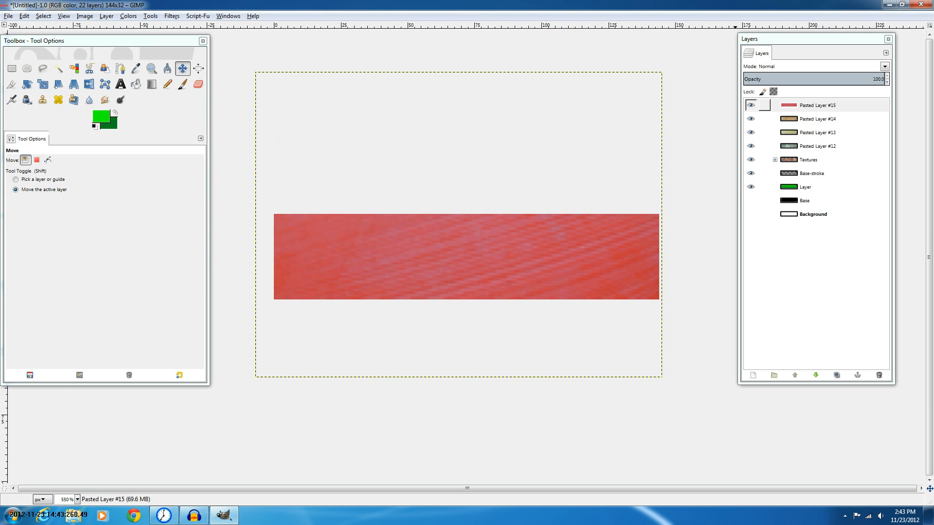
# Desaturate the lined plastic layer using Lightness
pyautogui.click(128, 17)
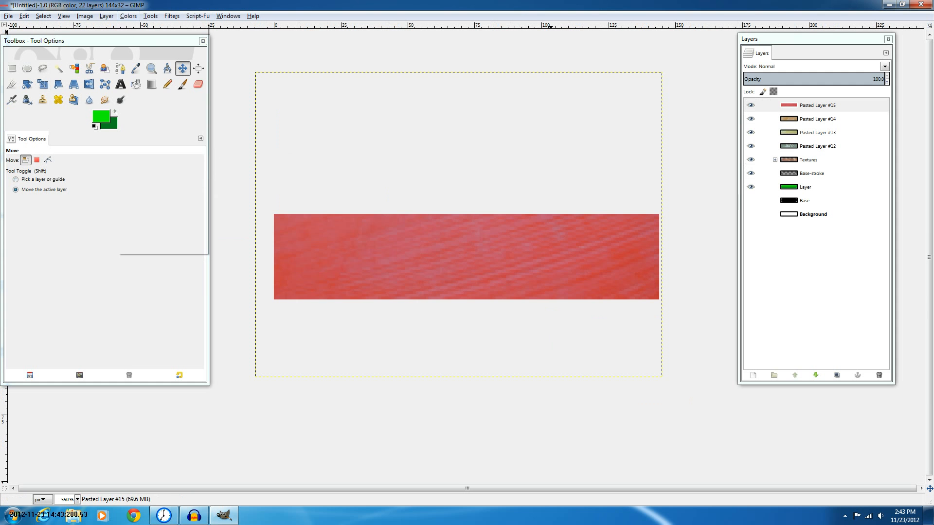
pyautogui.click(148, 122)
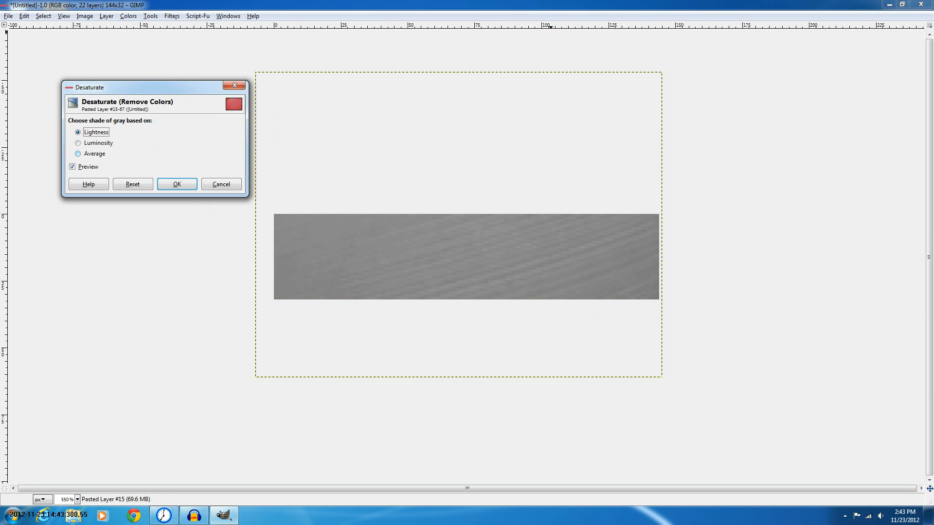
pyautogui.press('Return')
# Desaturate the bubbled plastic layer the same way
pyautogui.click(818, 119)
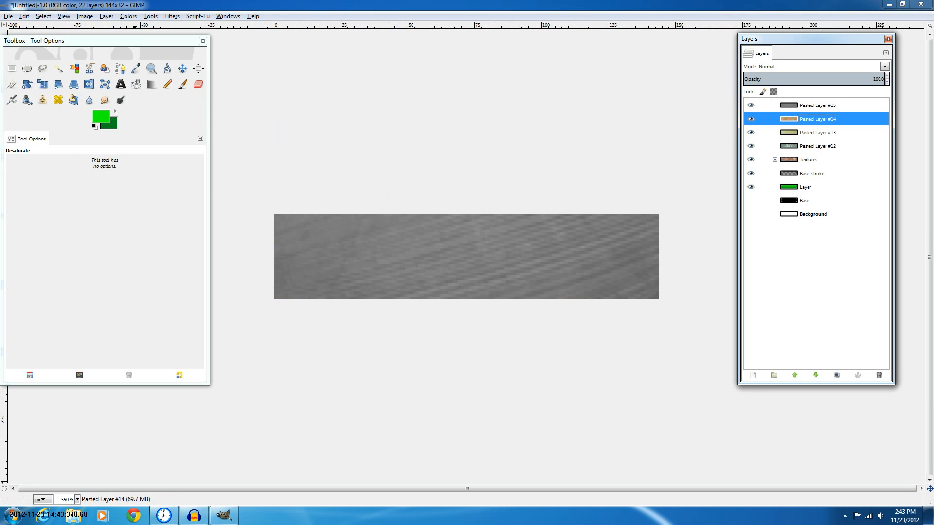
pyautogui.click(106, 16)
pyautogui.moveTo(128, 16)
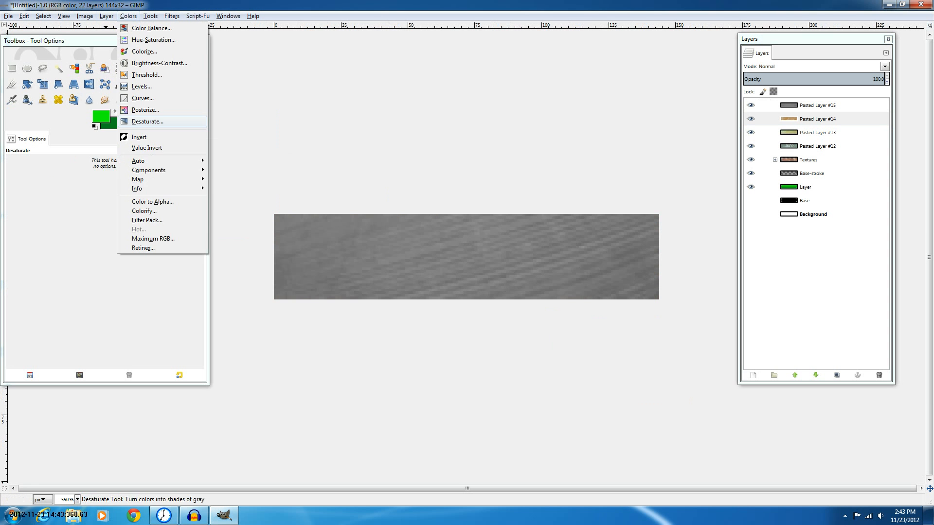
pyautogui.press('Return')
pyautogui.press('Return')
pyautogui.click(817, 105)
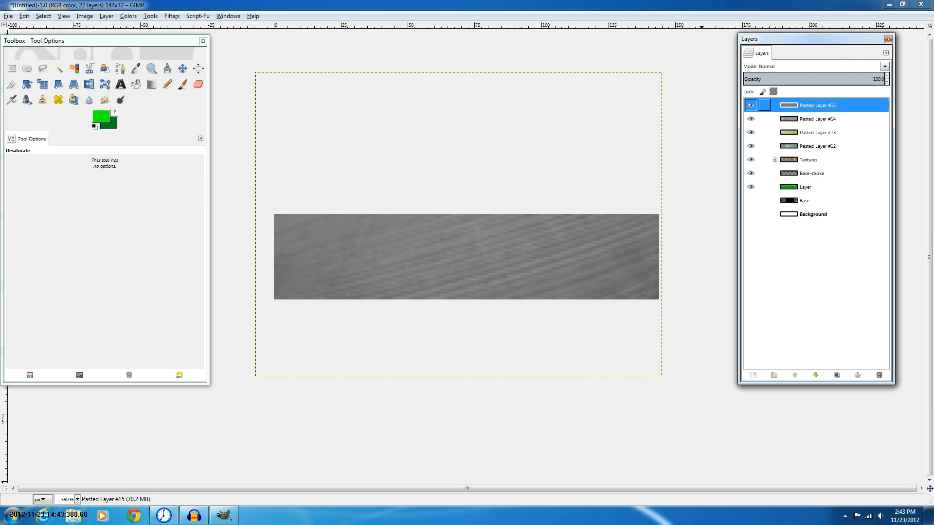
pyautogui.hotkey('ctrl', 'shift', 'n')
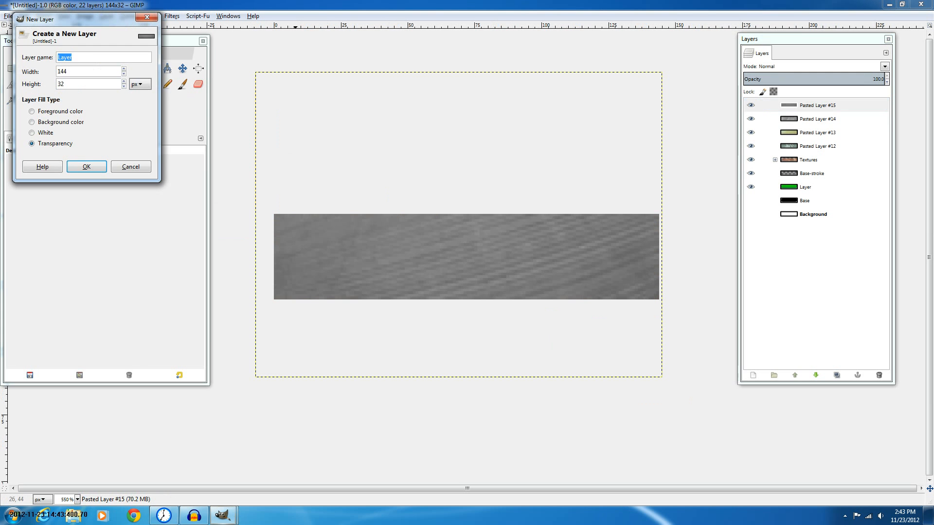
pyautogui.press('Return')
pyautogui.click(136, 84)
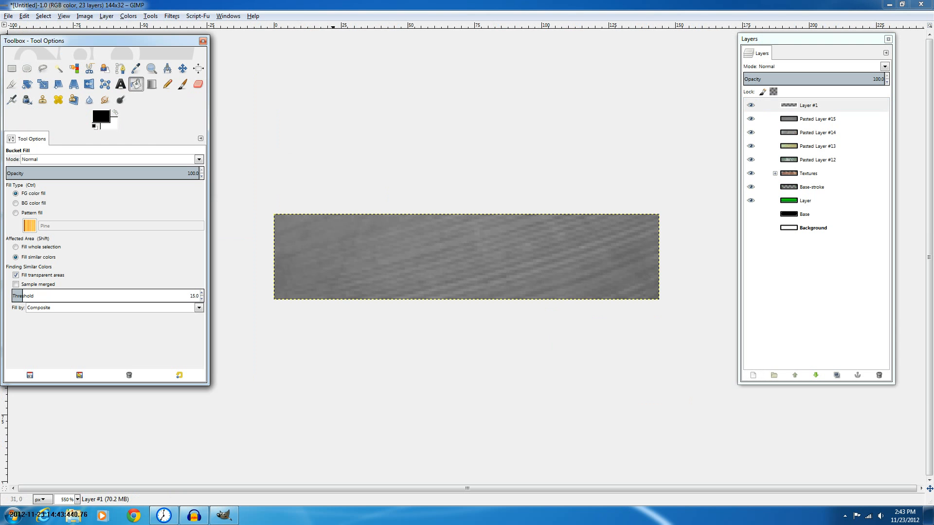
pyautogui.click(464, 268)
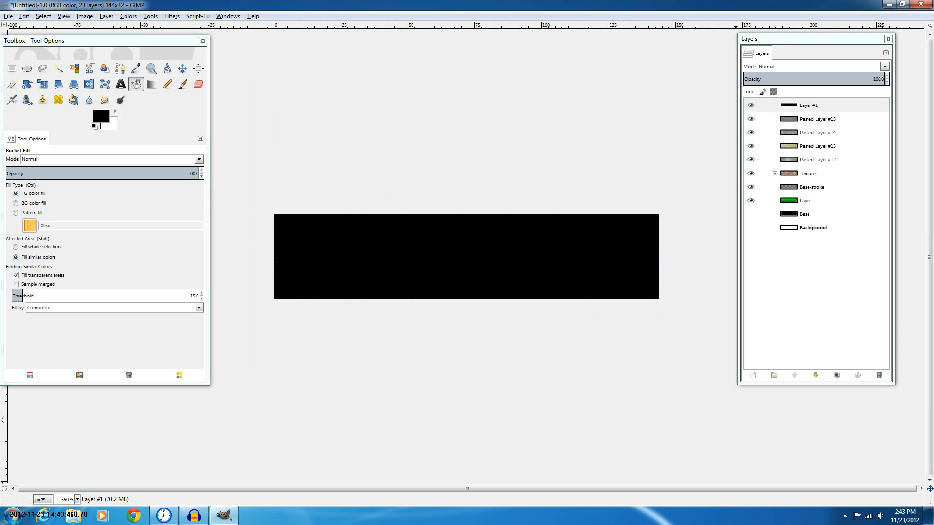
pyautogui.click(884, 66)
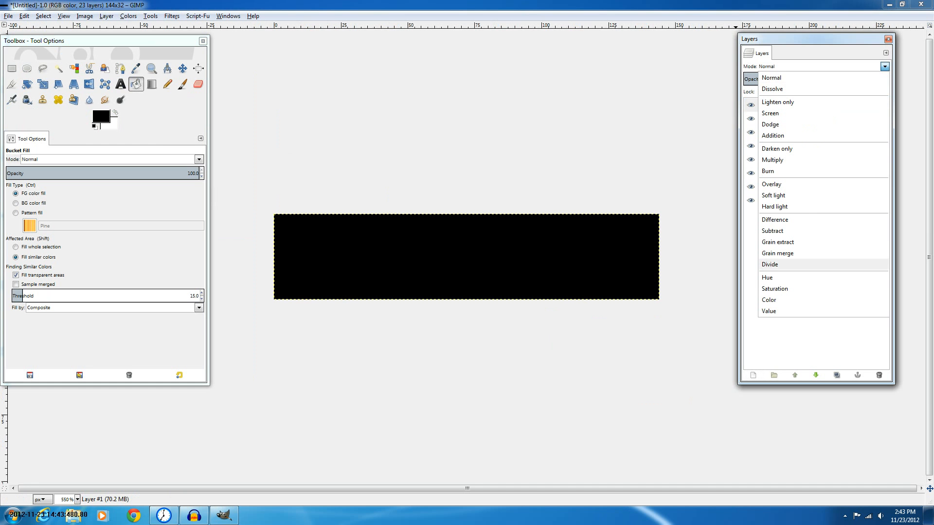
pyautogui.click(769, 300)
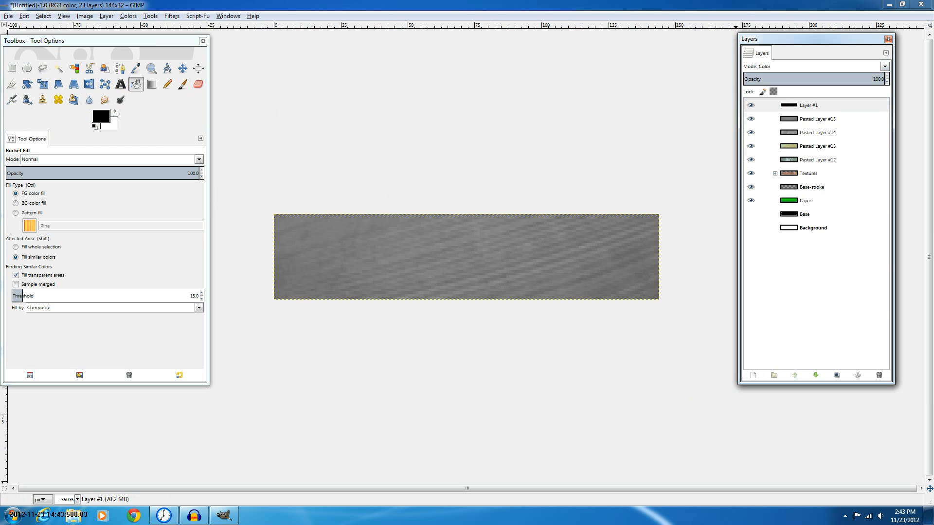
pyautogui.click(879, 375)
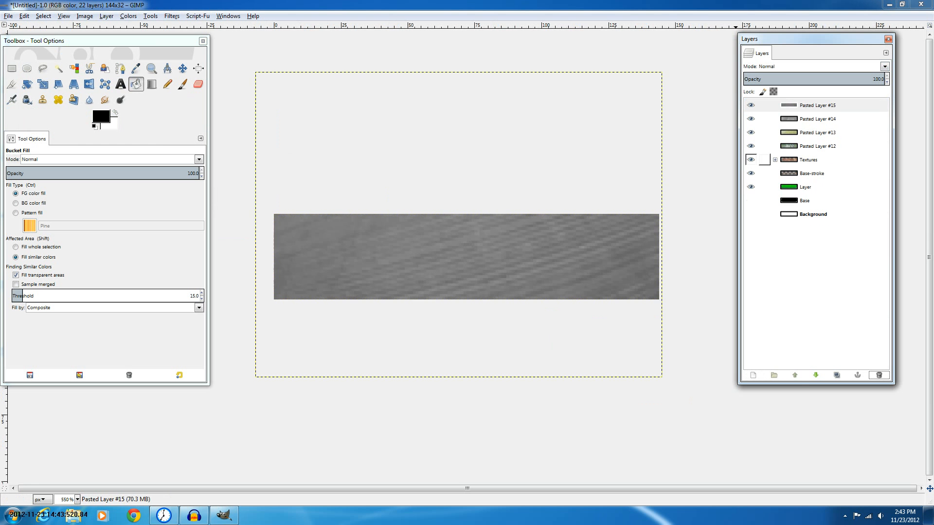
# Desaturate the Pasted Layer #12 texture using the Average shade of gray
pyautogui.rightClick(799, 147)
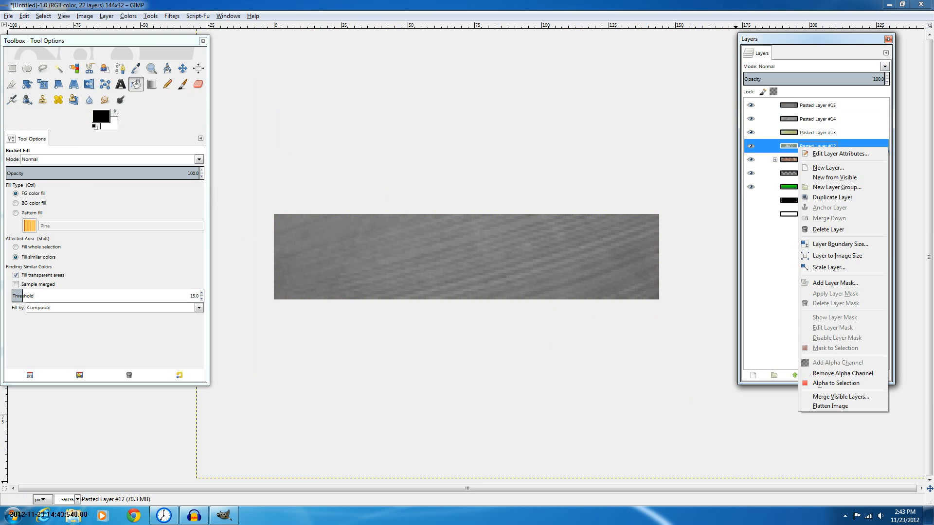
pyautogui.click(106, 16)
pyautogui.moveTo(85, 16)
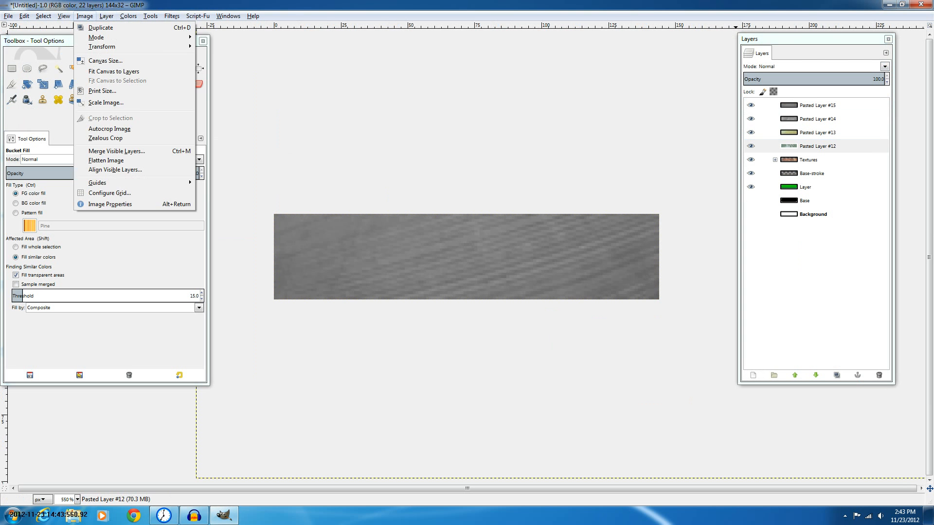
pyautogui.click(84, 16)
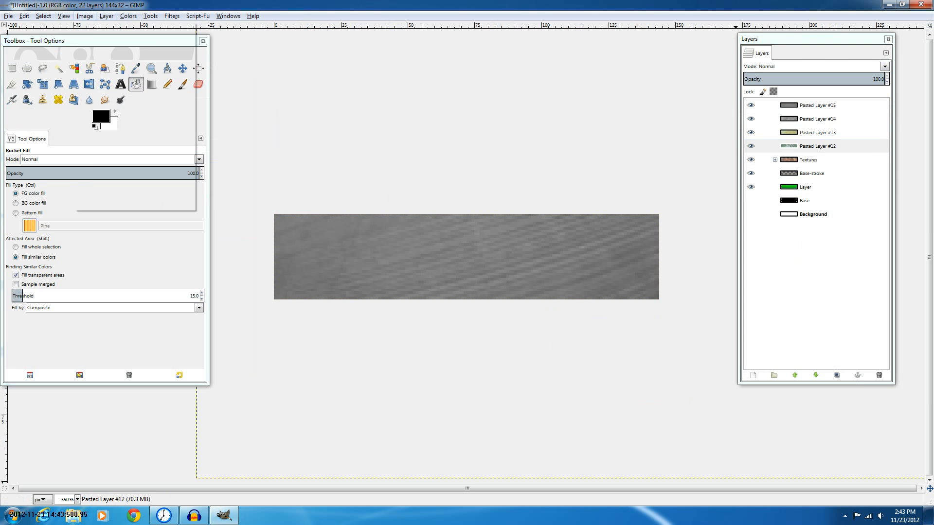
pyautogui.click(128, 16)
pyautogui.click(148, 121)
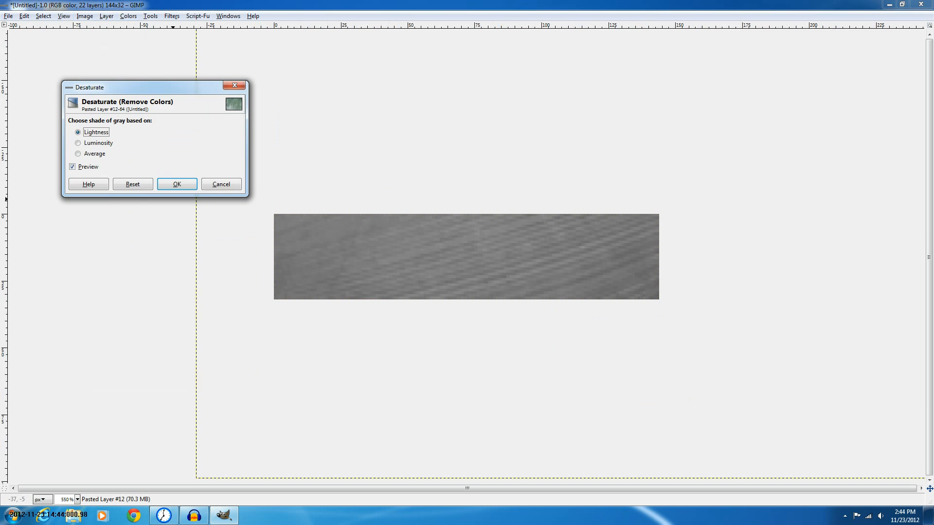
pyautogui.click(94, 153)
pyautogui.click(177, 184)
# Desaturate the Pasted Layer #13 texture with Average as well
pyautogui.click(818, 133)
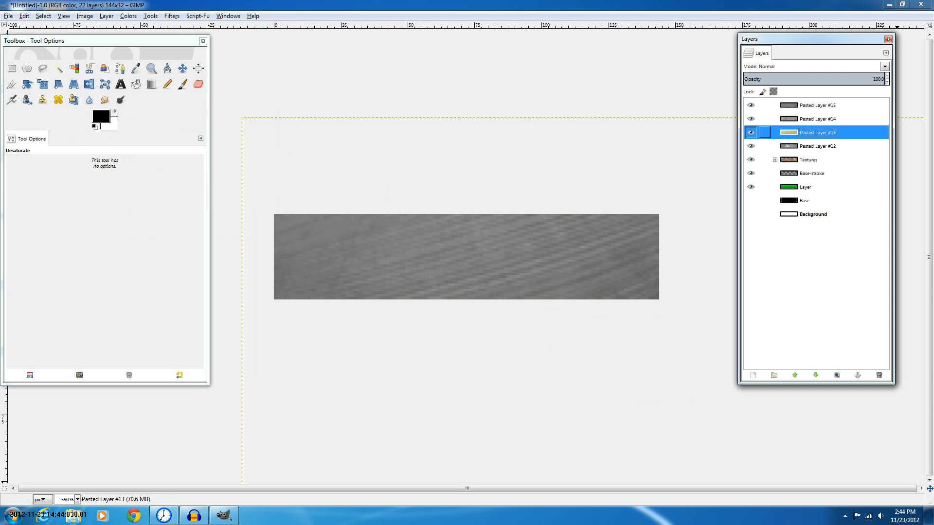
pyautogui.rightClick(839, 138)
pyautogui.click(128, 16)
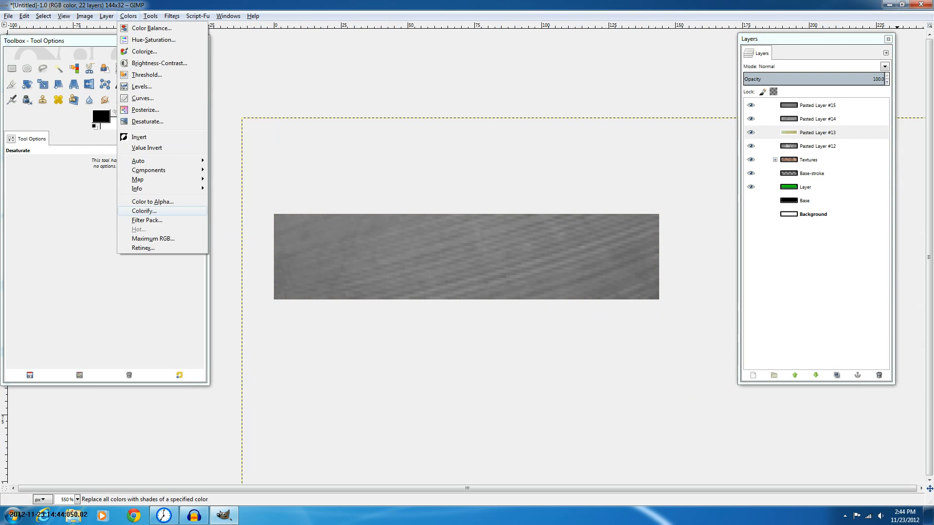
pyautogui.click(147, 121)
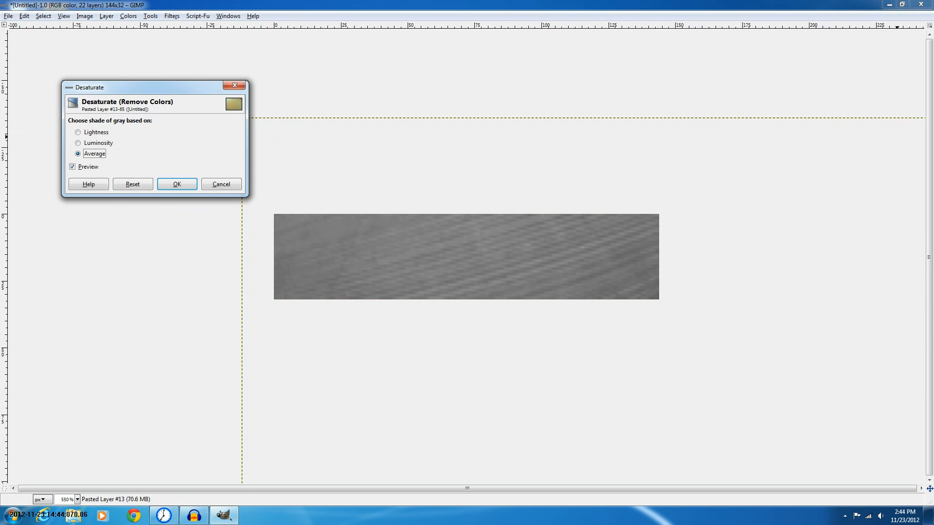
pyautogui.press('Return')
# Load the green button layer's shape as a selection with Alpha to Selection
pyautogui.click(818, 105)
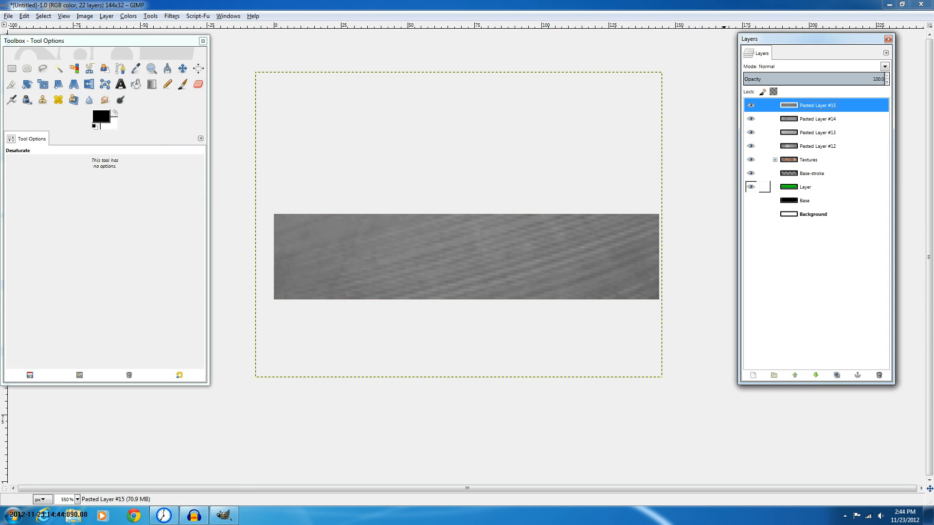
pyautogui.rightClick(813, 190)
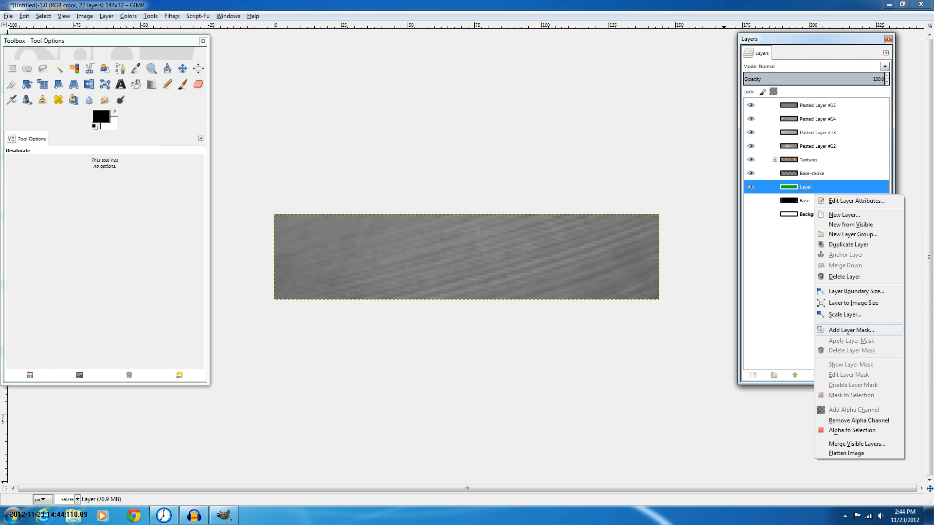
pyautogui.click(865, 432)
pyautogui.click(828, 105)
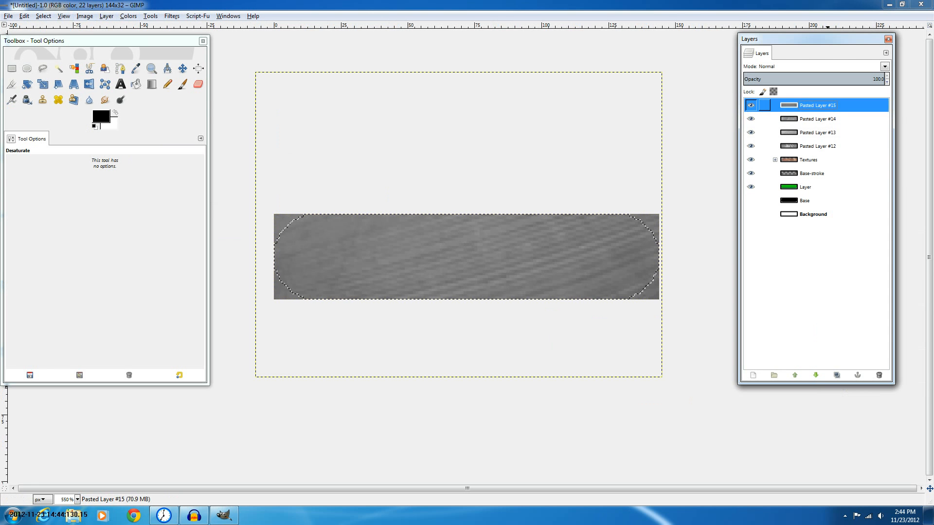
pyautogui.rightClick(820, 146)
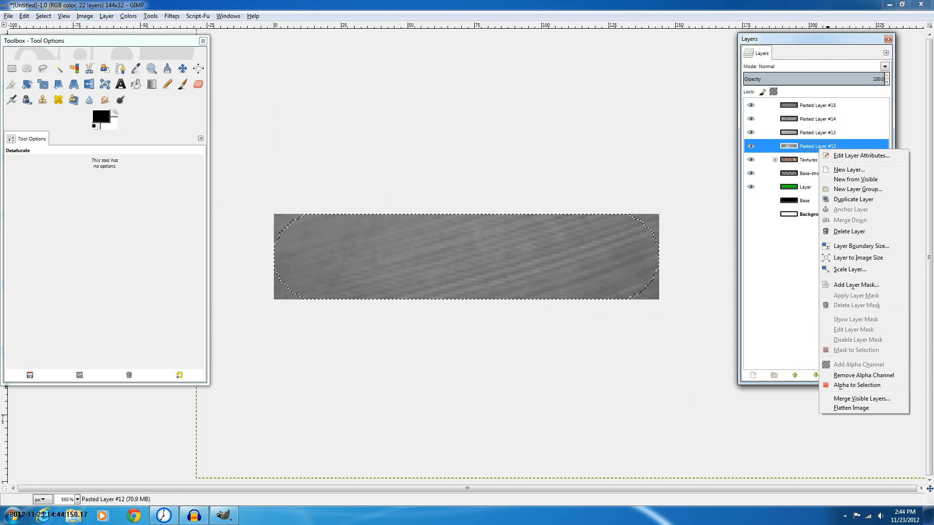
pyautogui.click(808, 187)
pyautogui.rightClick(804, 188)
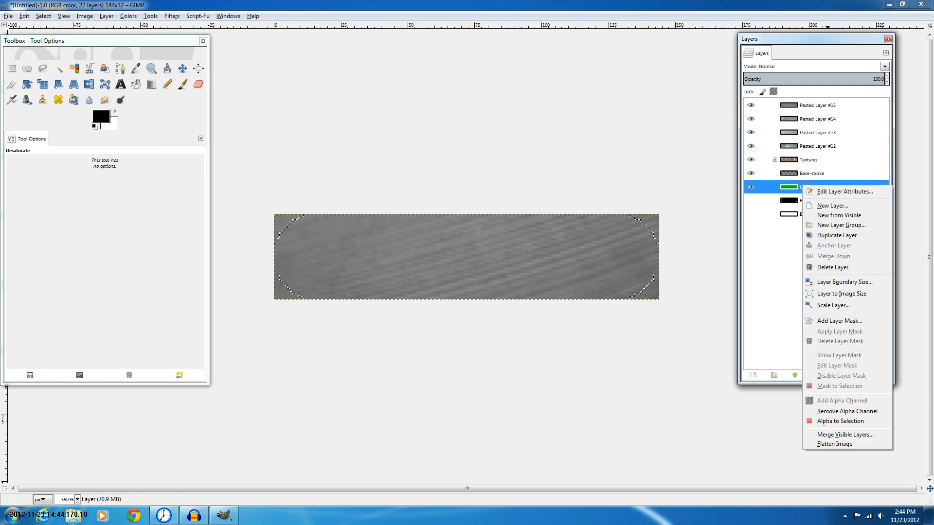
pyautogui.click(731, 107)
pyautogui.hotkey('ctrl', 'shift', 'u')
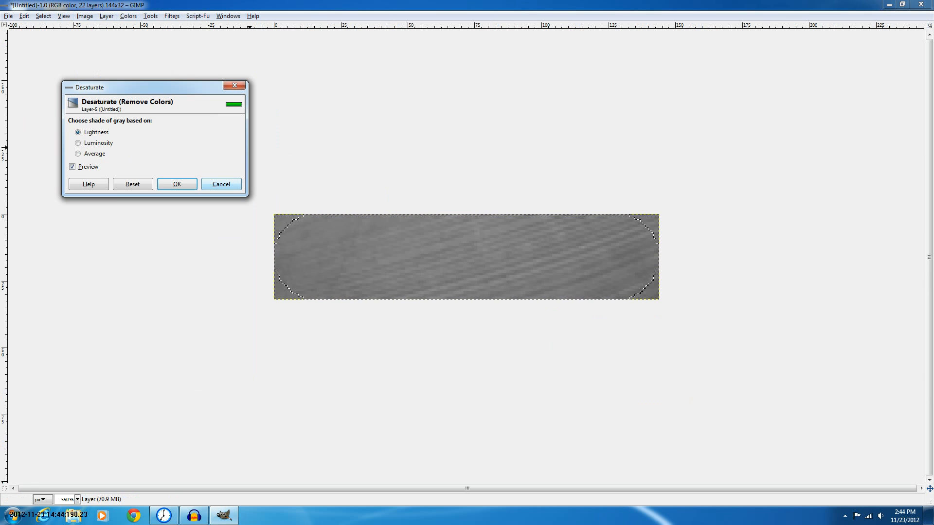
pyautogui.click(222, 184)
# Hide the pasted texture layers, the Textures group and the Base-stroke layer
pyautogui.moveTo(751, 105); pyautogui.dragTo(750, 159)
pyautogui.rightClick(804, 187)
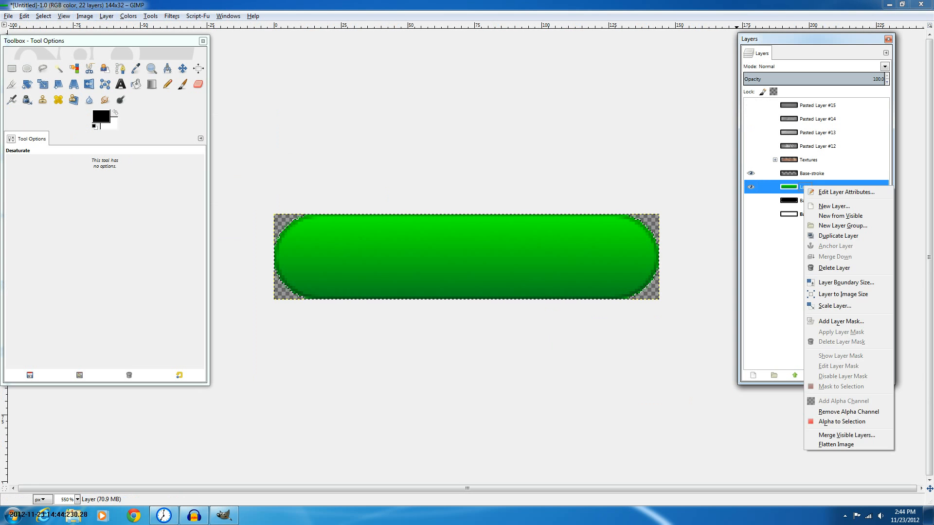
pyautogui.click(835, 422)
pyautogui.rightClick(758, 174)
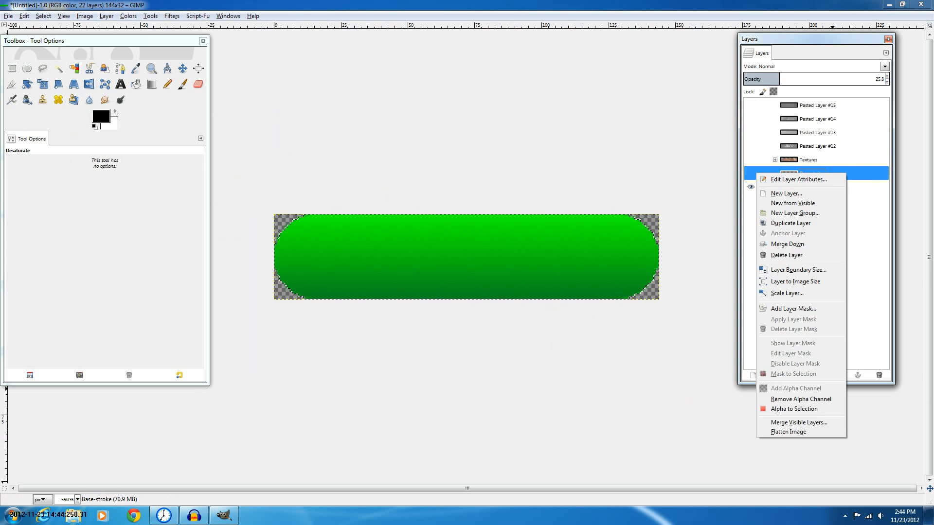
pyautogui.click(735, 166)
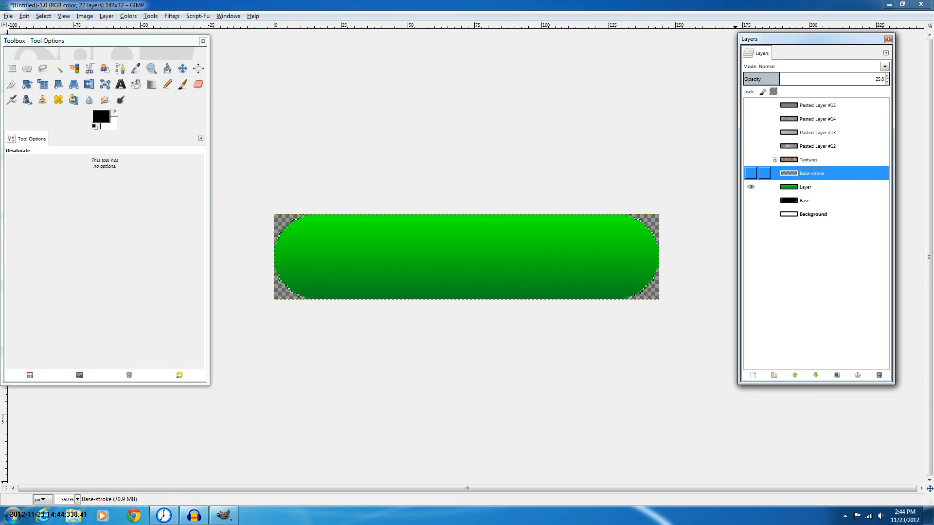
# Hide the green button layer and clear the selection
pyautogui.rightClick(819, 186)
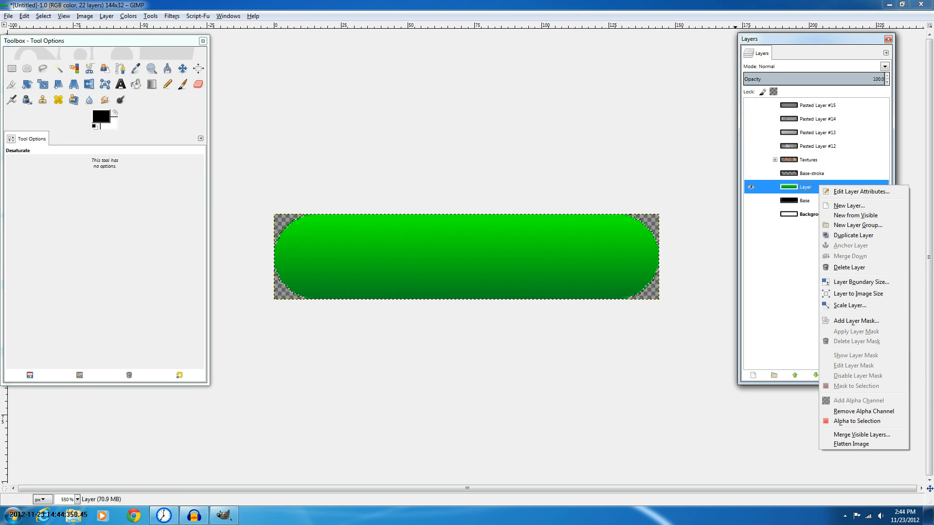
pyautogui.click(858, 419)
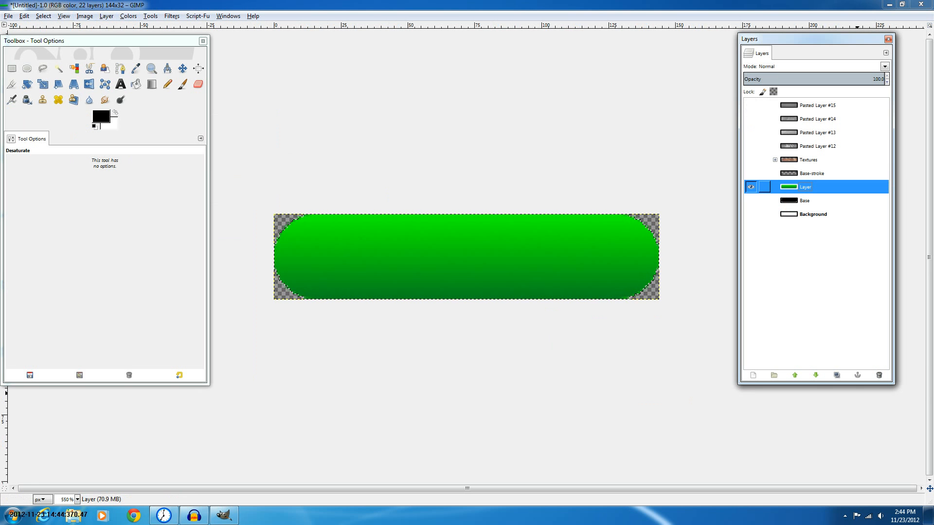
pyautogui.rightClick(827, 188)
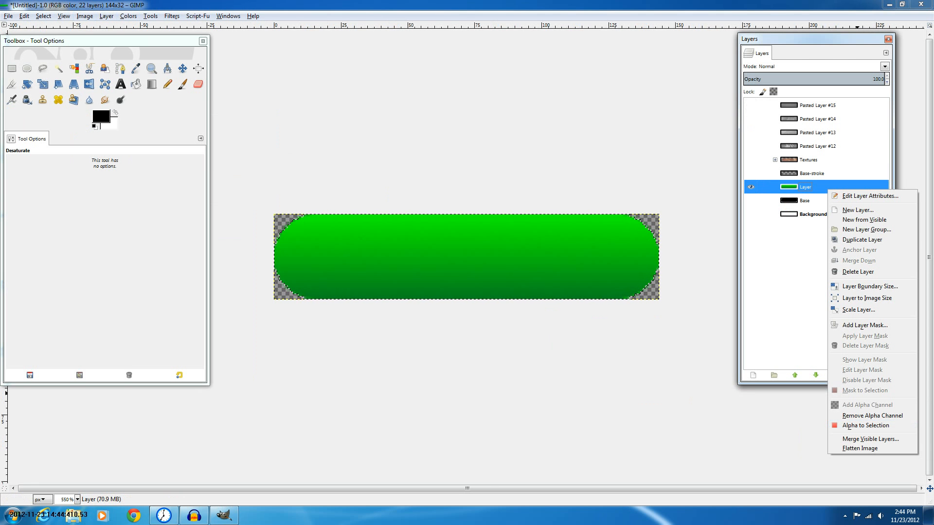
pyautogui.click(719, 273)
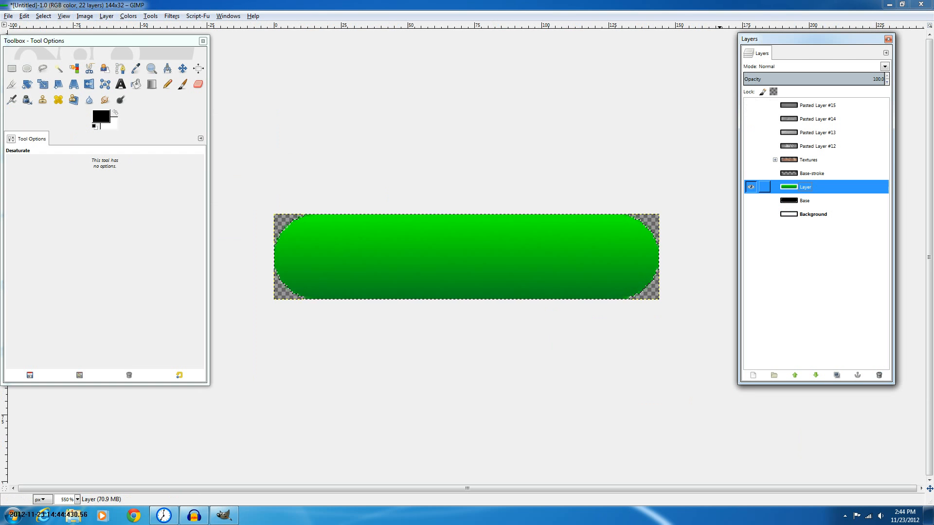
pyautogui.click(751, 187)
pyautogui.hotkey('ctrl', 'shift', 'a')
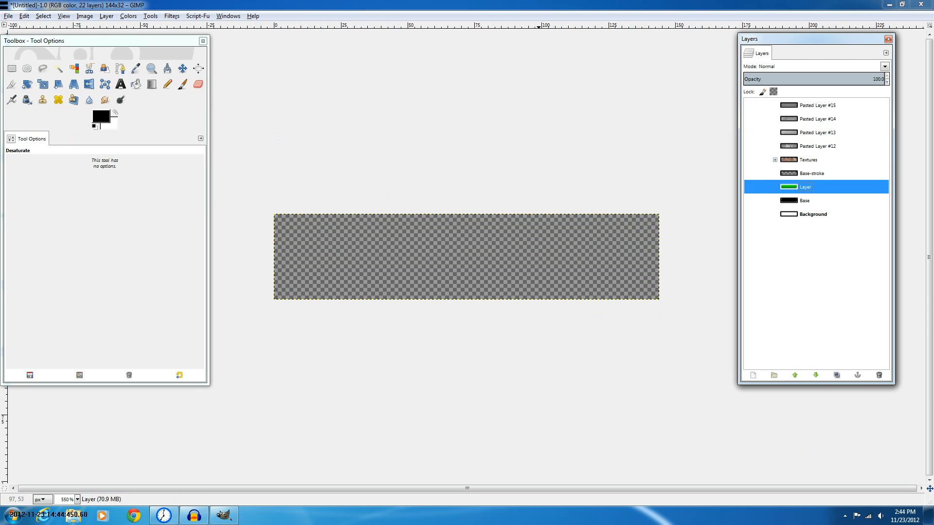
# Add a new transparent layer and paint a rough black stroke across its left half with the Paintbrush
pyautogui.press('p')
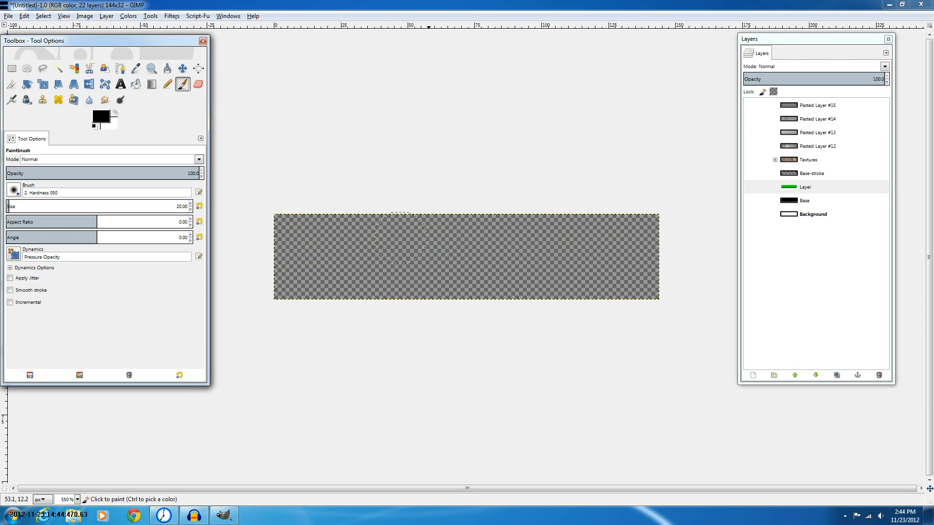
pyautogui.keyDown('shift'); pyautogui.click(753, 375); pyautogui.keyUp('shift')
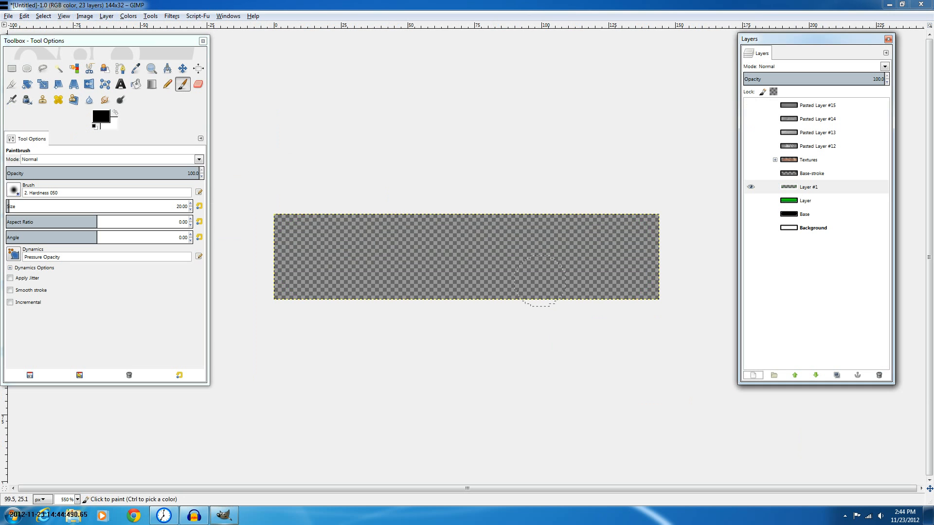
pyautogui.moveTo(365, 269); pyautogui.dragTo(443, 266)
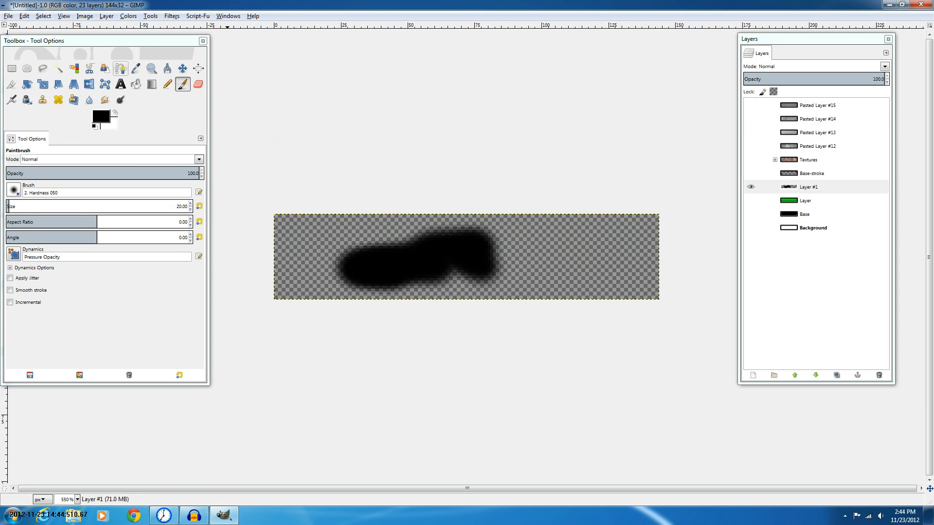
# Select the painted black stroke with Fuzzy Select, then load the new layer's alpha as the selection
pyautogui.click(59, 69)
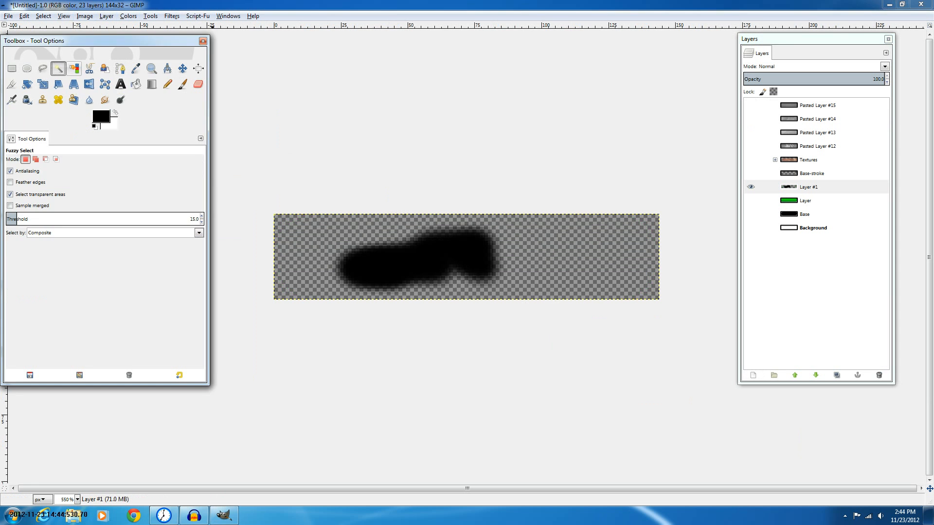
pyautogui.click(521, 238)
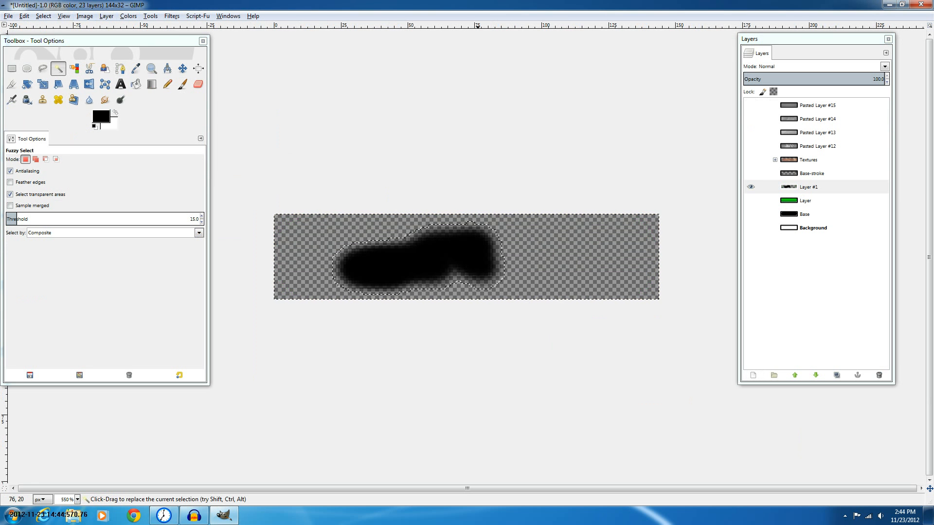
pyautogui.hotkey('ctrl', 'shift')
pyautogui.rightClick(807, 187)
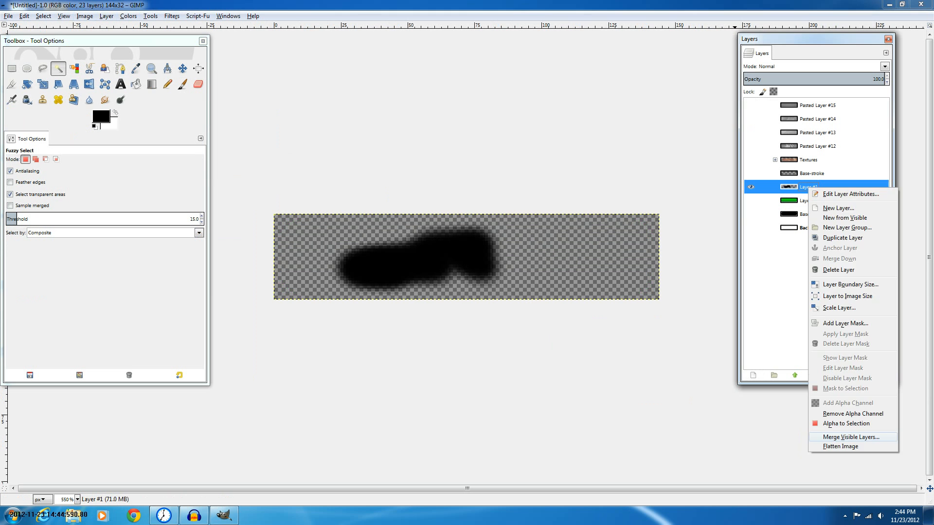
pyautogui.click(846, 423)
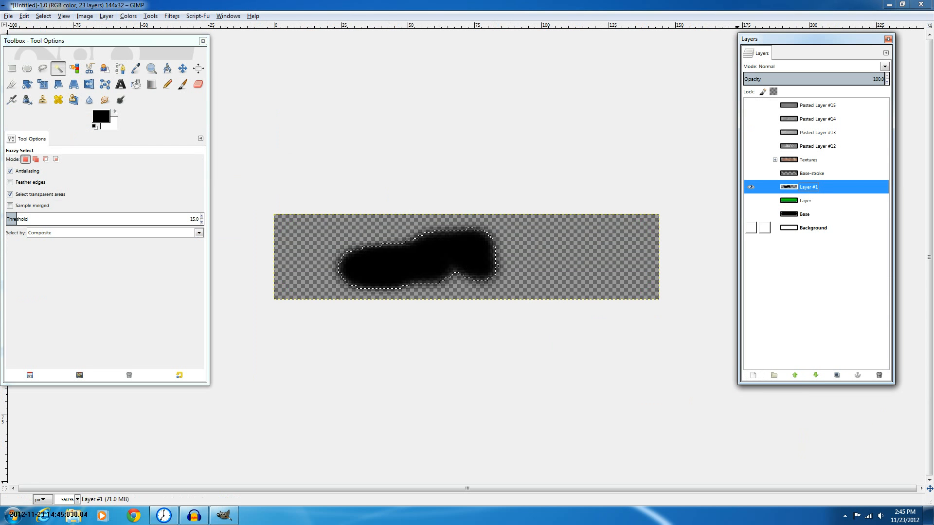
# Cut the selected stroke out of the layer, undo the cut, and redo it
pyautogui.hotkey('ctrl', 'x')
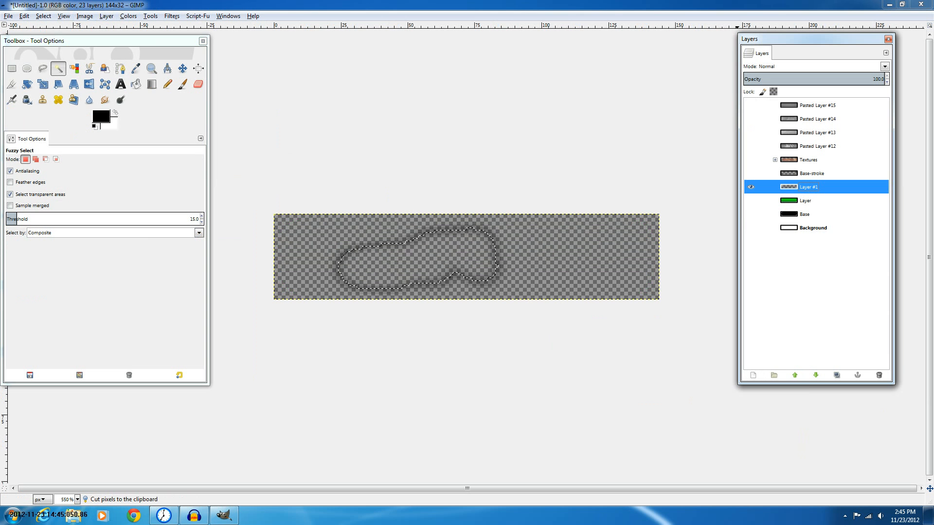
pyautogui.hotkey('ctrl', 'z')
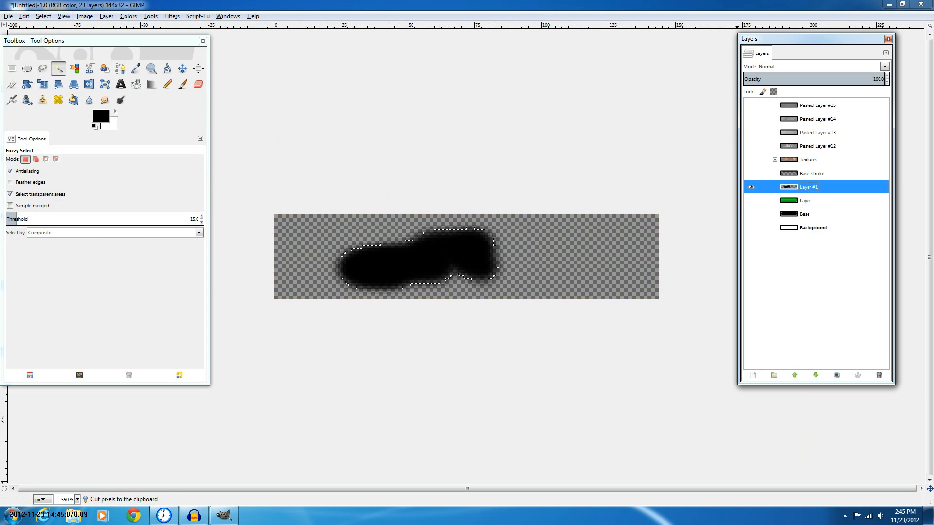
pyautogui.hotkey('ctrl', 'x')
pyautogui.hotkey('ctrl', 'z')
pyautogui.hotkey('ctrl', 'z')
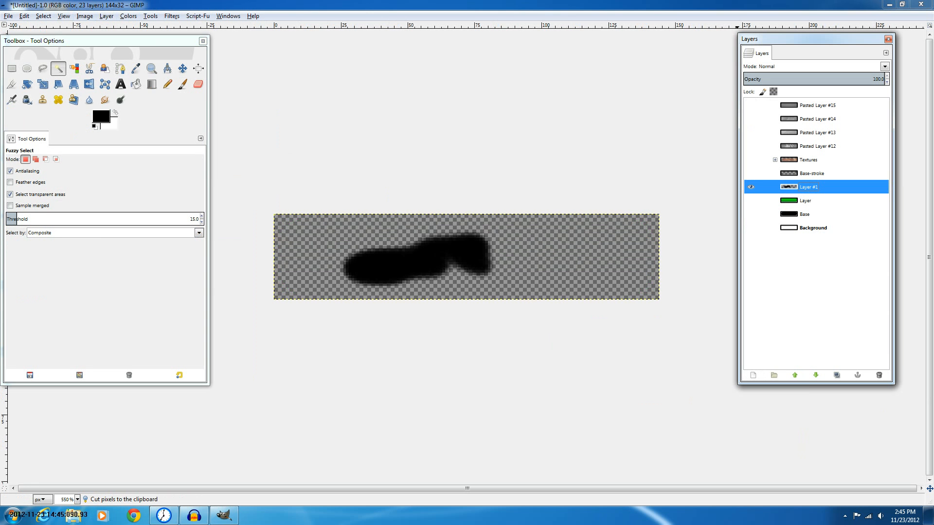
pyautogui.hotkey('ctrl', 'y')
pyautogui.hotkey('ctrl', 'y')
# Delete the painted stroke layer
pyautogui.press('i')
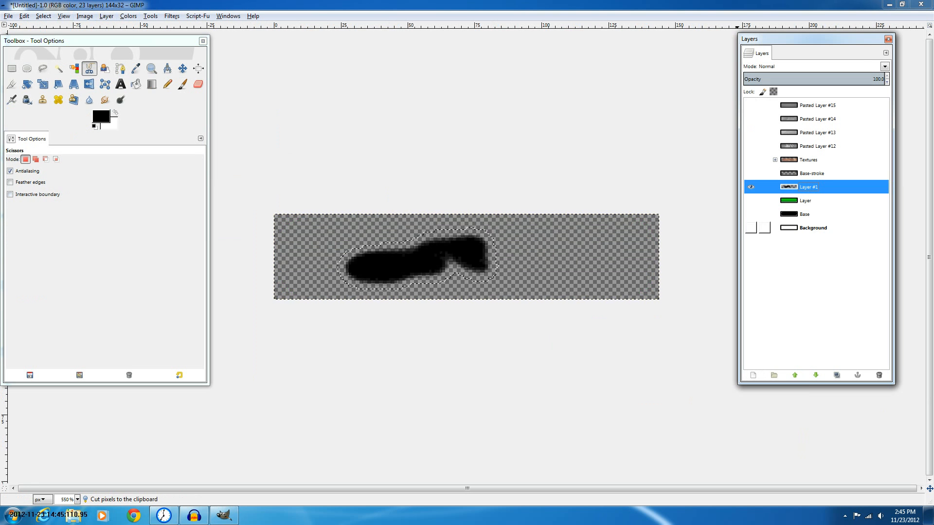
pyautogui.click(879, 375)
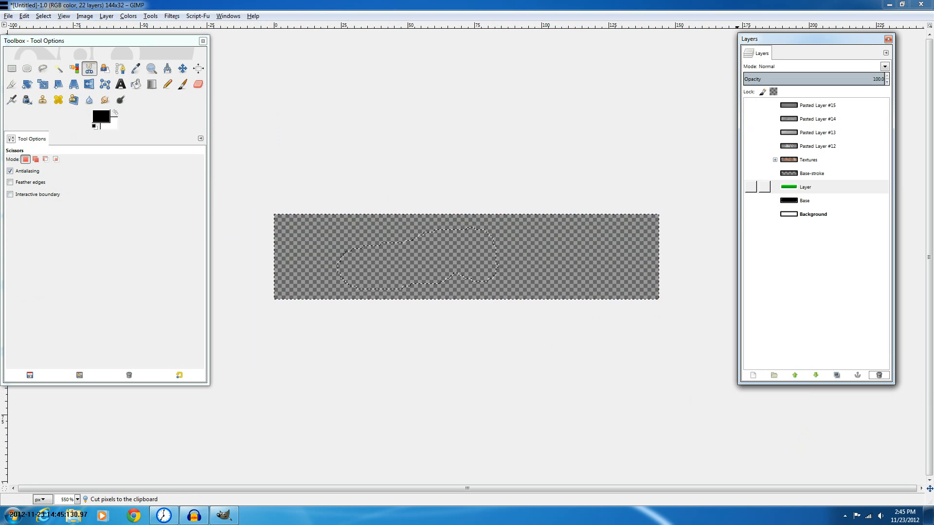
# Show the Background layer and load its alpha channel as the selection
pyautogui.click(751, 214)
pyautogui.rightClick(786, 215)
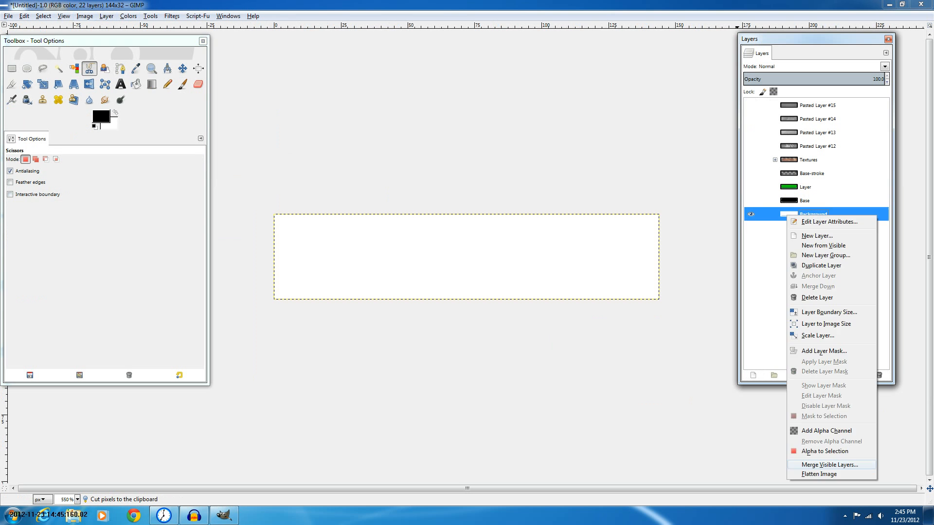
pyautogui.click(825, 452)
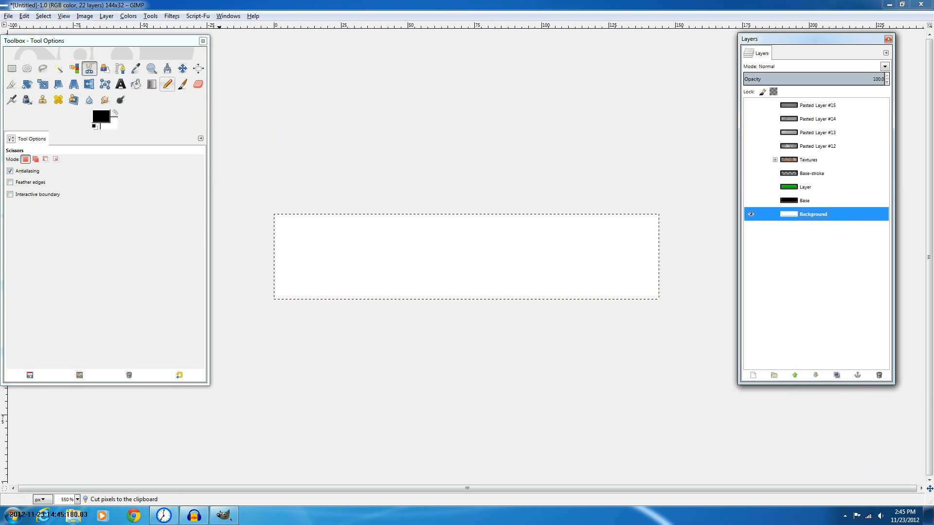
# Paint a black blob on the Background with the Paintbrush and select it with Fuzzy Select
pyautogui.click(167, 85)
pyautogui.click(183, 84)
pyautogui.moveTo(339, 251); pyautogui.dragTo(379, 256)
pyautogui.click(120, 68)
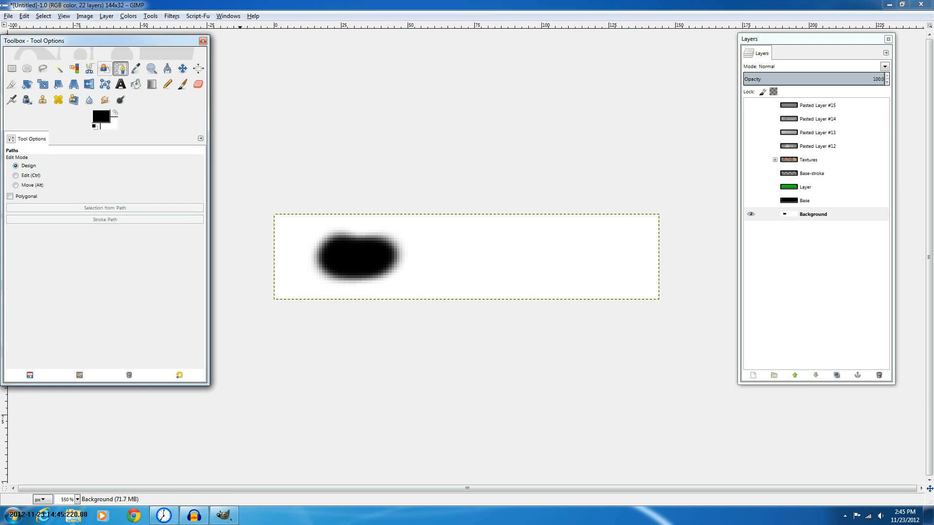
pyautogui.click(59, 68)
pyautogui.click(465, 228)
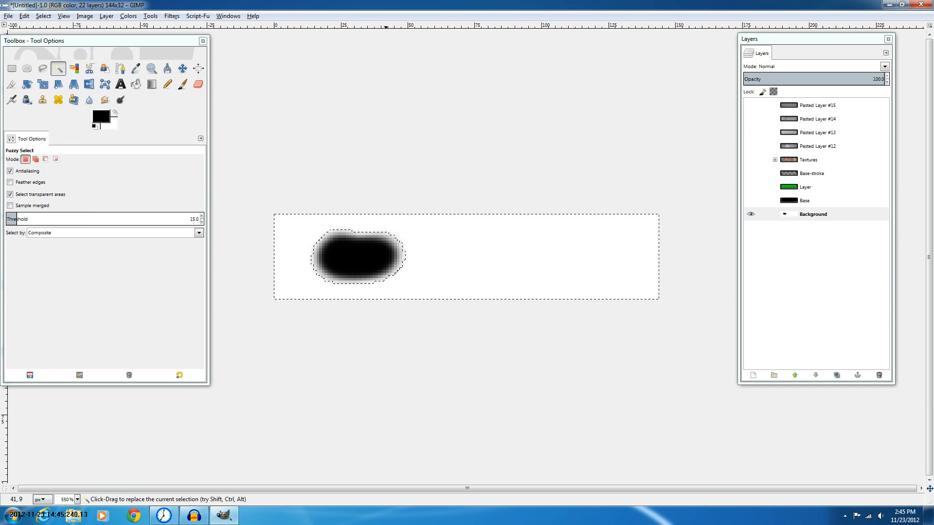
# Undo the blob and its selection, then redo the painted blob
pyautogui.press('ctrl')
pyautogui.hotkey('ctrl', 'z')
pyautogui.hotkey('ctrl', 'z')
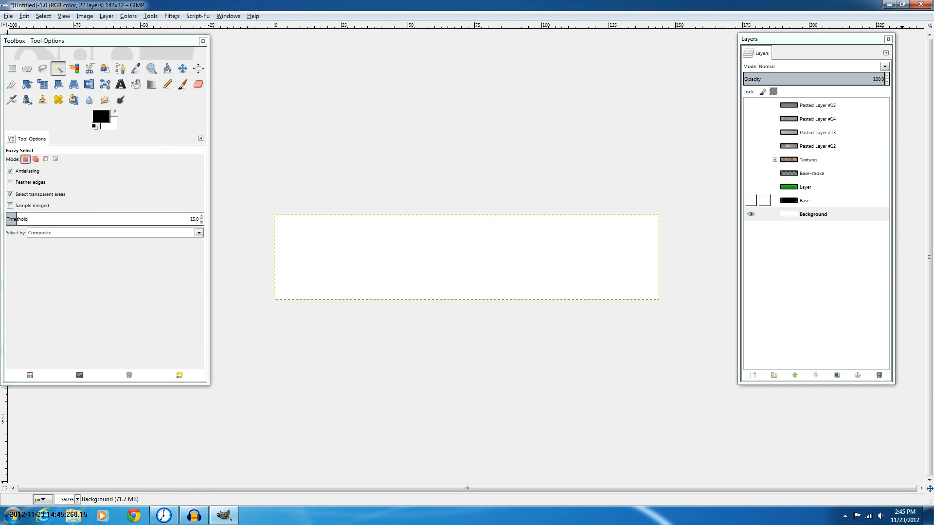
pyautogui.press('ctrl')
pyautogui.hotkey('ctrl', 'y')
# Load the Background layer's alpha as the selection
pyautogui.rightClick(810, 216)
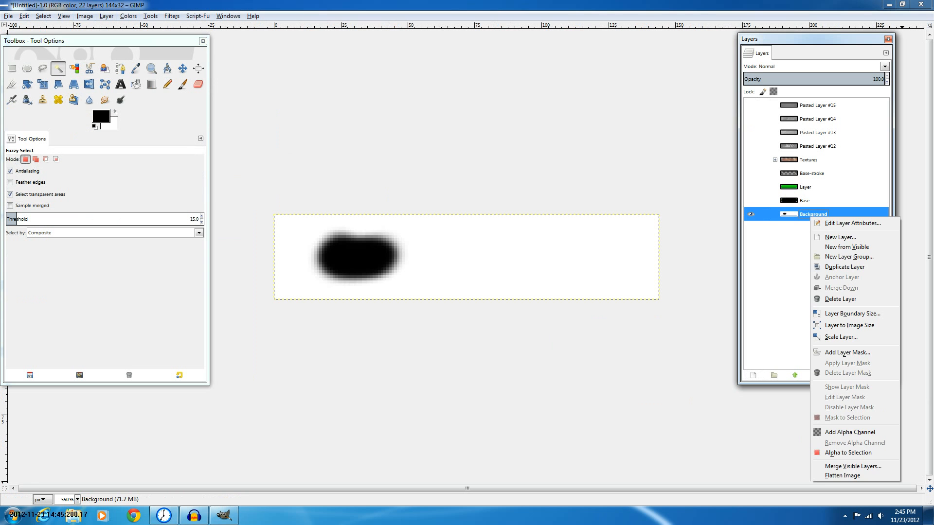
pyautogui.click(848, 452)
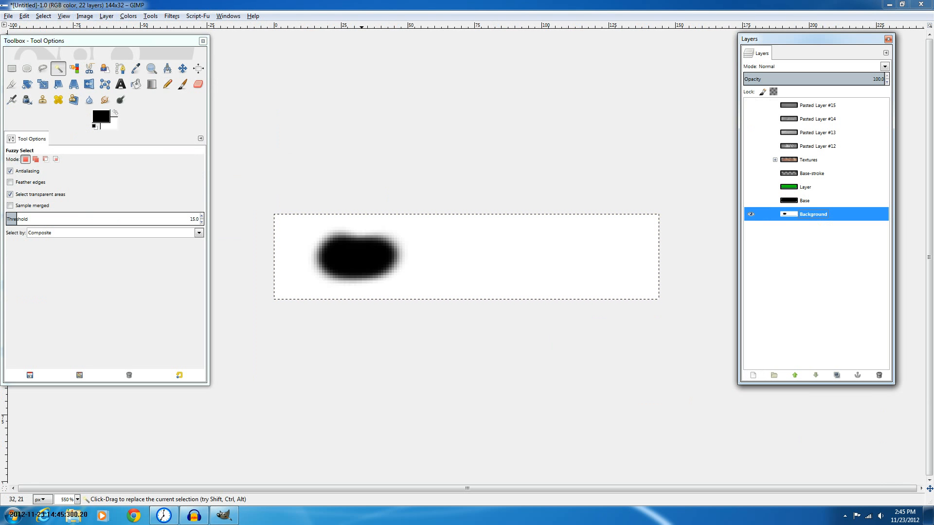
# Undo the painted blob and hide the Background layer
pyautogui.hotkey('ctrl', 'z')
pyautogui.hotkey('ctrl', 'z')
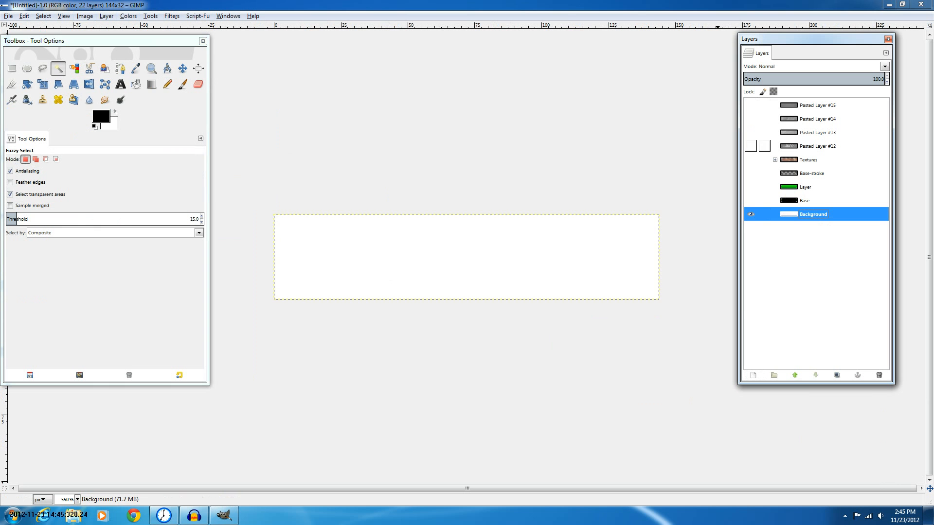
pyautogui.click(751, 214)
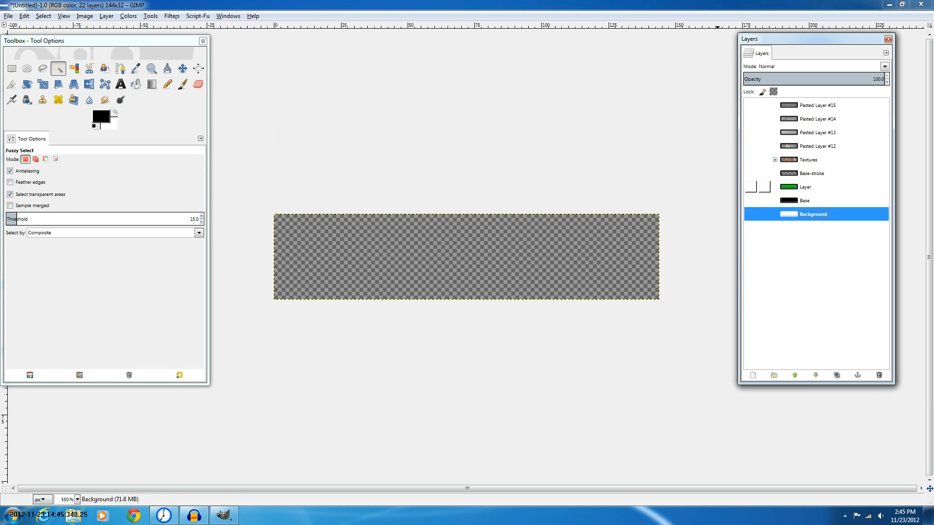
# Show the green button layer and expand the Textures group
pyautogui.click(805, 187)
pyautogui.click(751, 187)
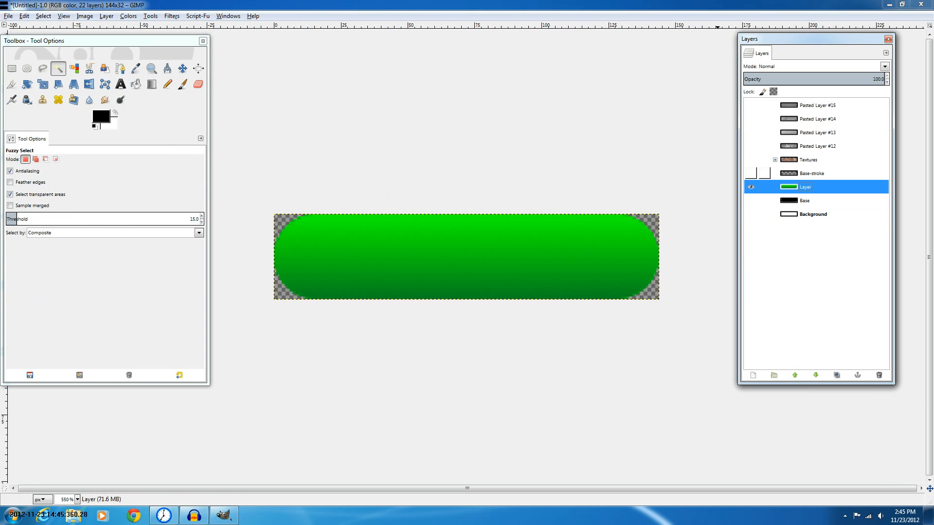
pyautogui.rightClick(807, 147)
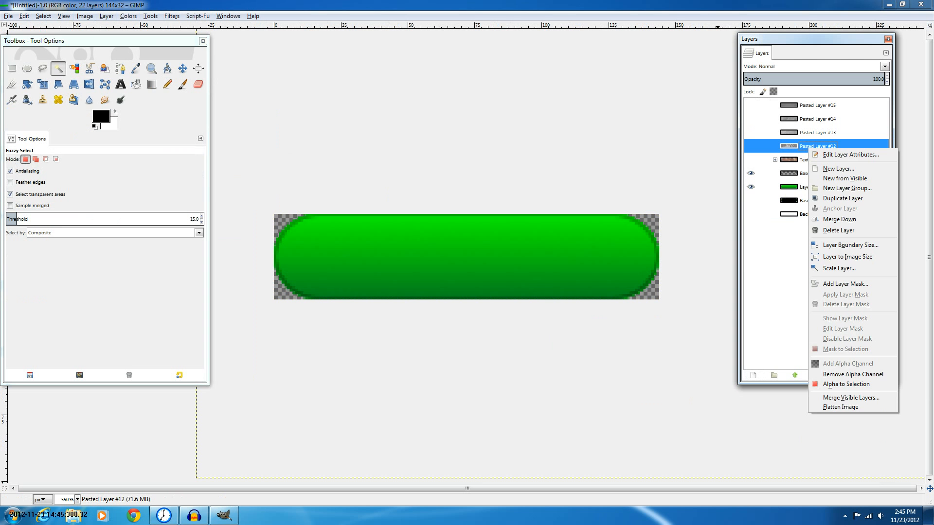
pyautogui.click(800, 160)
pyautogui.click(775, 160)
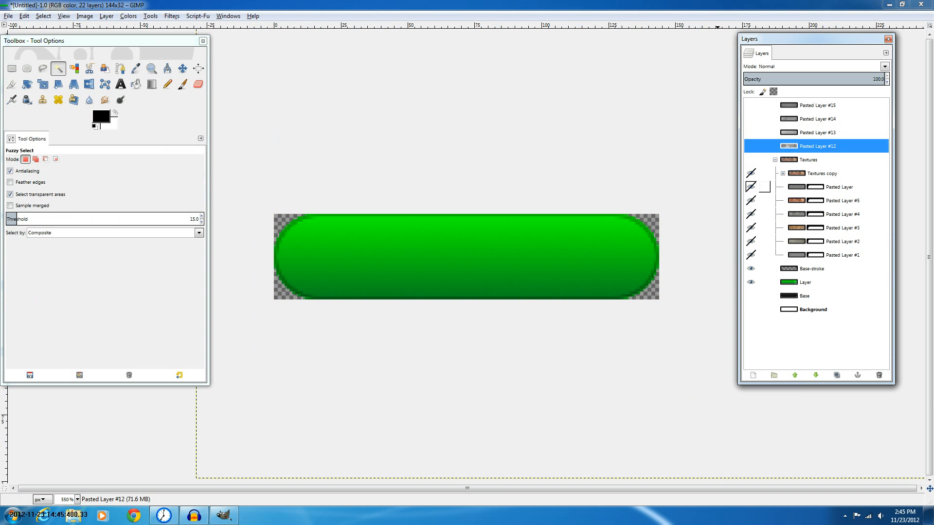
# Load the mask of the grouped Pasted Layer as the selection and collapse the Textures group
pyautogui.rightClick(822, 188)
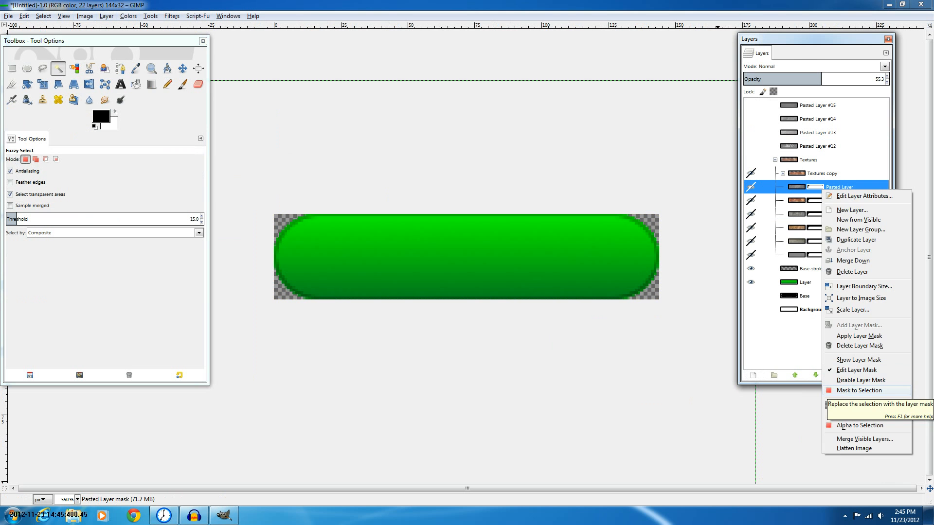
pyautogui.click(859, 391)
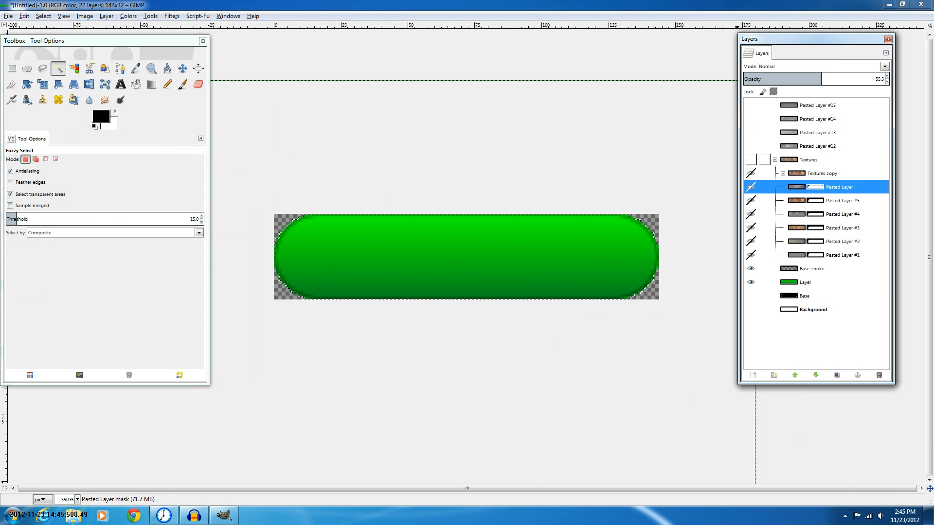
pyautogui.click(774, 159)
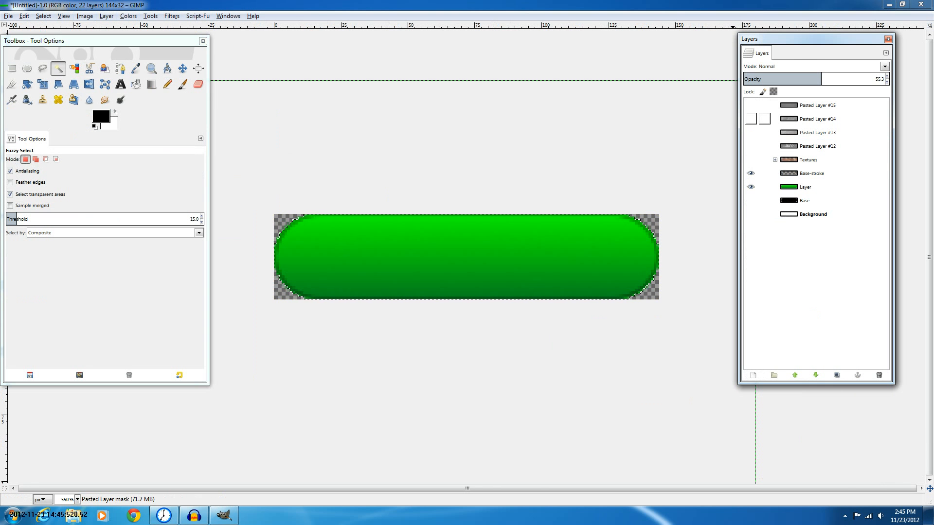
# Show Pasted Layers #12 through #15
pyautogui.rightClick(780, 146)
pyautogui.click(819, 251)
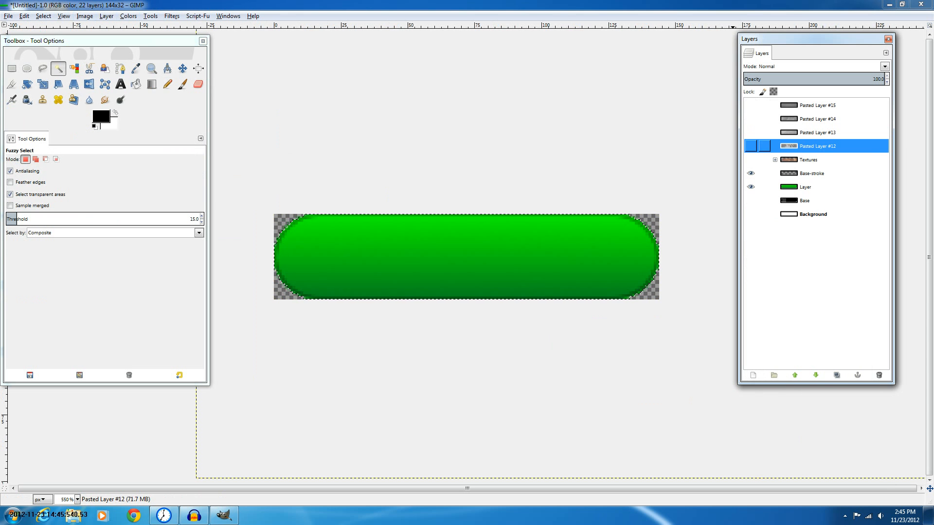
pyautogui.moveTo(751, 146); pyautogui.dragTo(750, 118)
pyautogui.click(751, 105)
# Add a layer mask initialized from the selection to each of Pasted Layers #12 through #15
pyautogui.rightClick(806, 148)
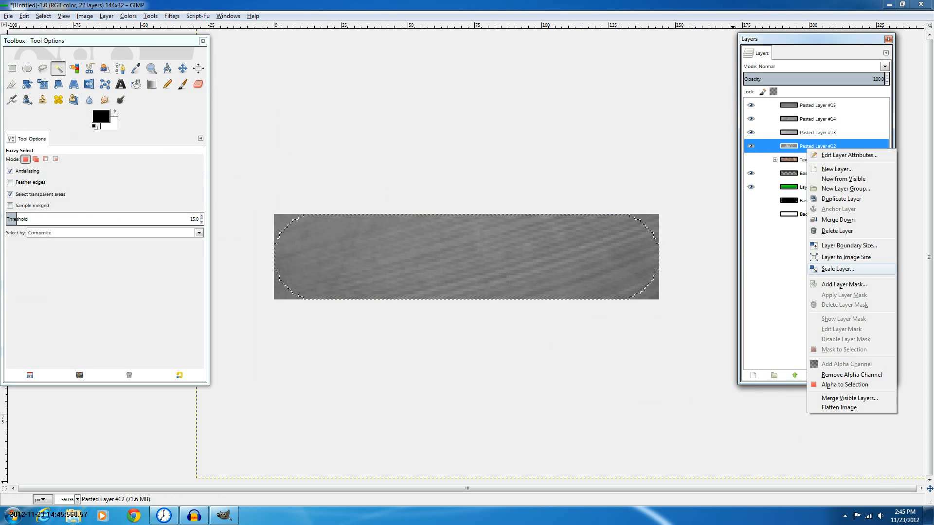
pyautogui.click(844, 285)
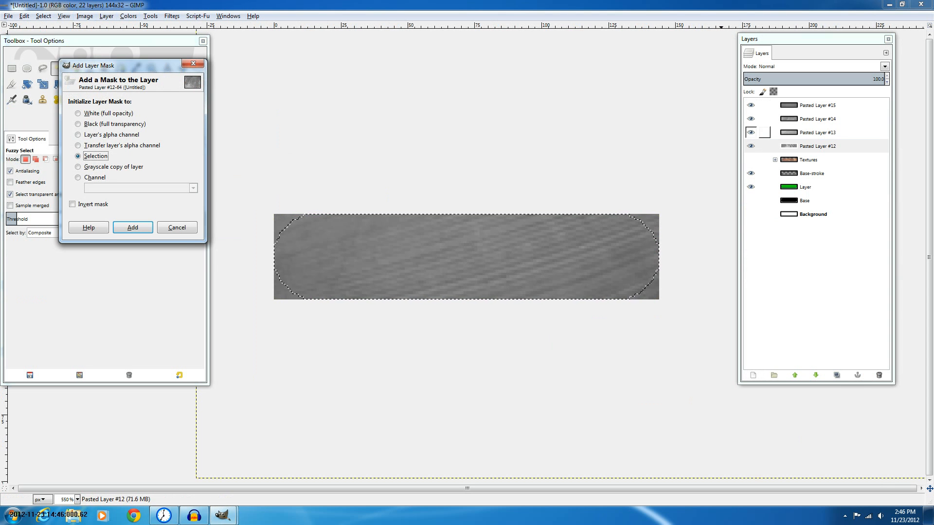
pyautogui.press('Return')
pyautogui.rightClick(830, 137)
pyautogui.click(866, 271)
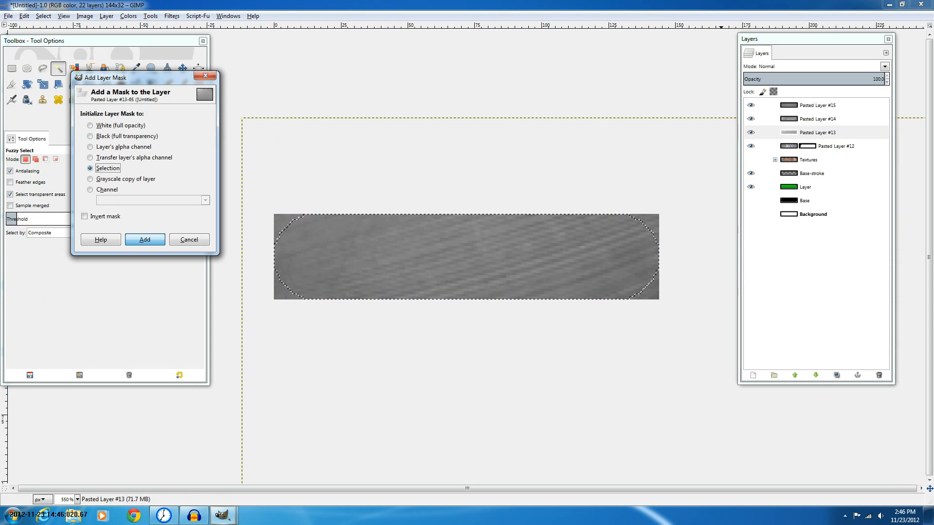
pyautogui.press('Return')
pyautogui.rightClick(823, 110)
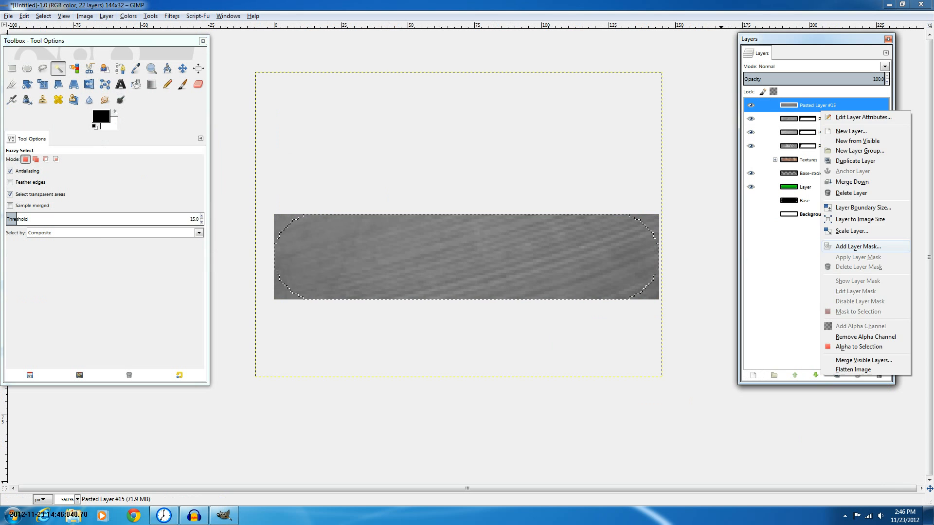
pyautogui.click(858, 247)
pyautogui.press('Return')
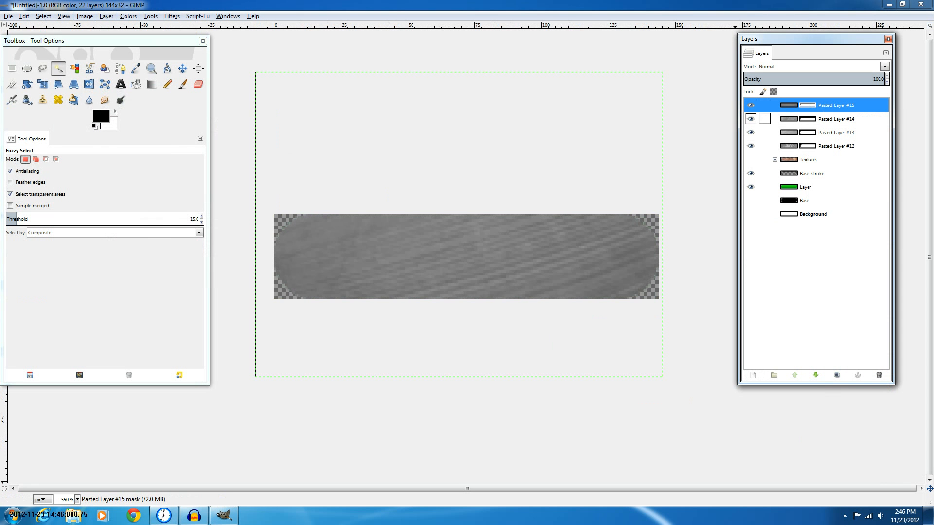
# Set the layer mode of Pasted Layers #15 and #14 to Overlay, briefly trying Soft light on #14
pyautogui.click(884, 66)
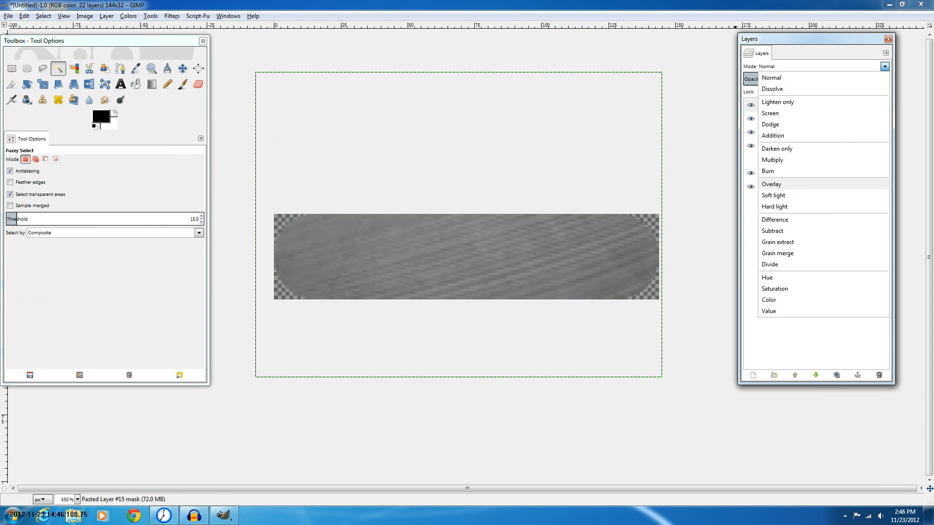
pyautogui.click(772, 184)
pyautogui.click(836, 119)
pyautogui.click(885, 66)
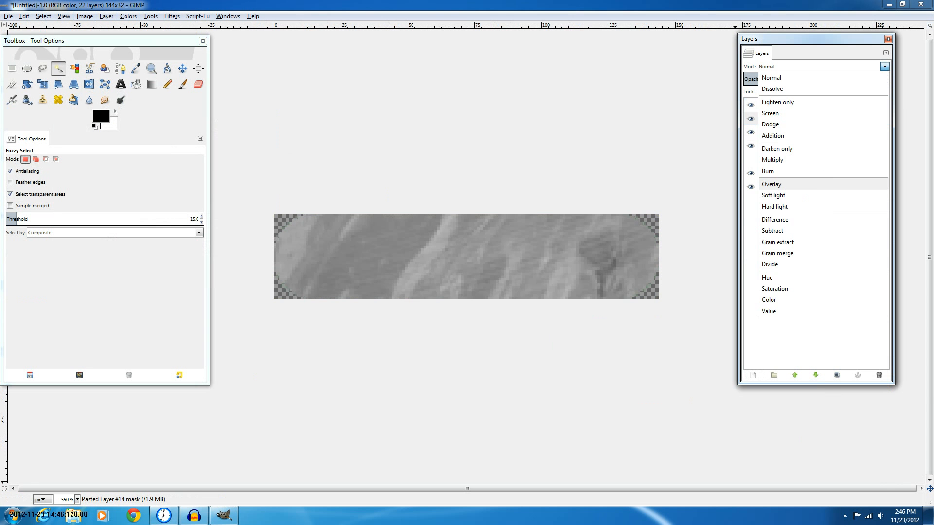
pyautogui.click(773, 195)
pyautogui.click(885, 66)
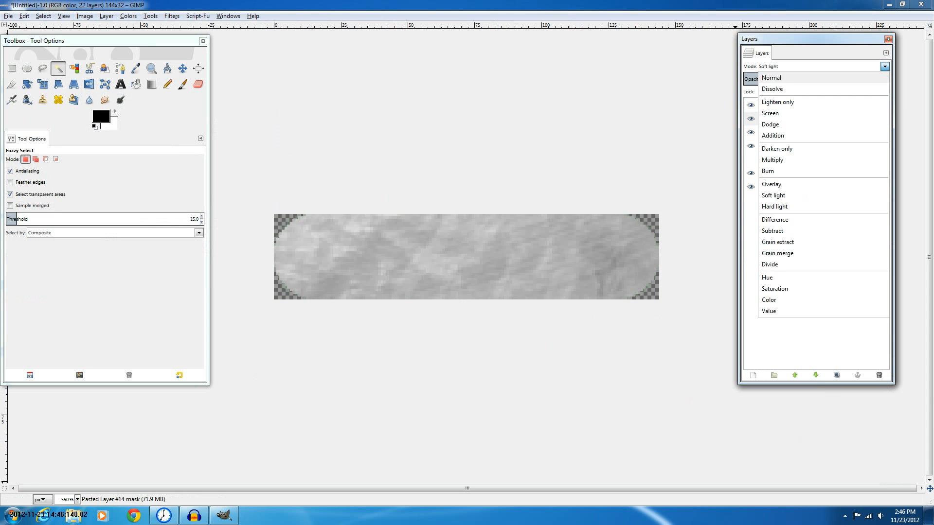
pyautogui.click(771, 185)
# Set the layer mode of Pasted Layers #13 and #12 to Overlay
pyautogui.click(835, 132)
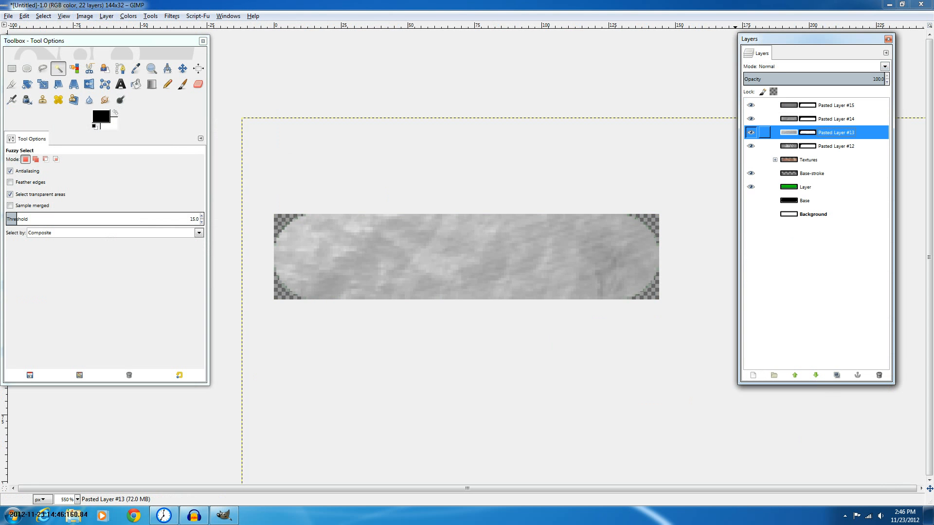
pyautogui.click(885, 67)
pyautogui.click(771, 184)
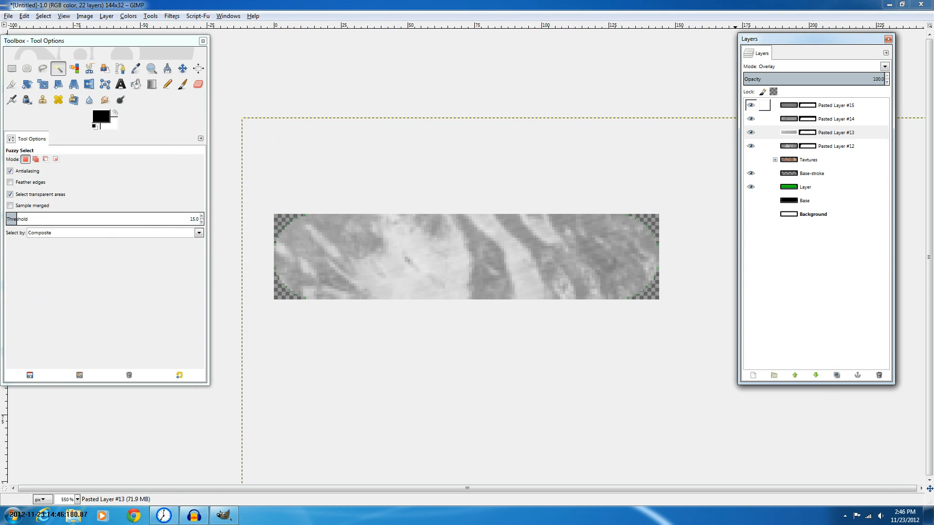
pyautogui.click(835, 146)
pyautogui.click(884, 67)
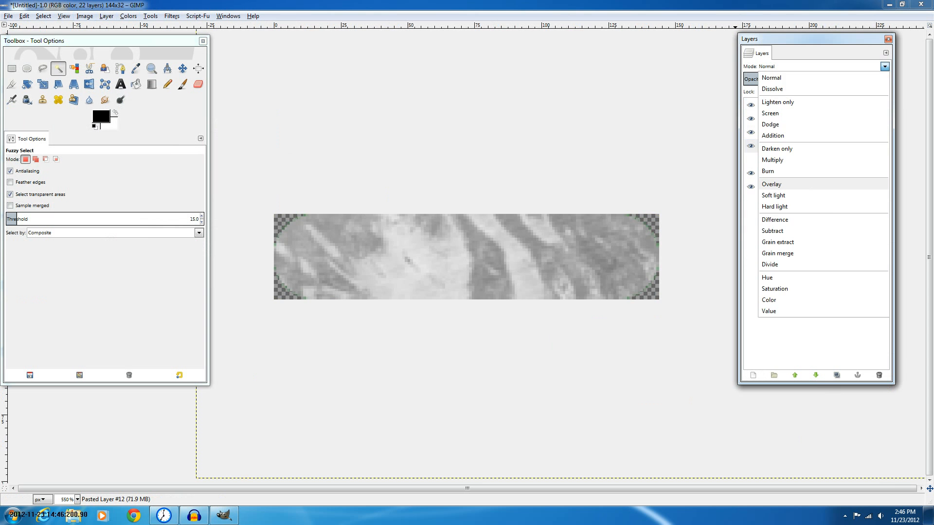
pyautogui.click(772, 184)
pyautogui.click(827, 146)
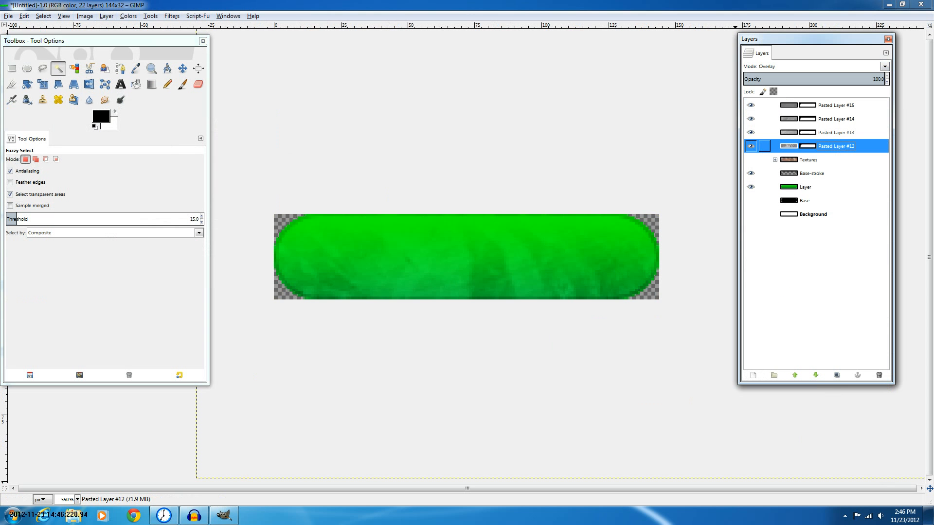
# Hide Pasted Layers #12 through #15 and show the Textures group
pyautogui.click(751, 146)
pyautogui.click(750, 146)
pyautogui.click(751, 146)
pyautogui.click(751, 133)
pyautogui.click(751, 119)
pyautogui.click(751, 105)
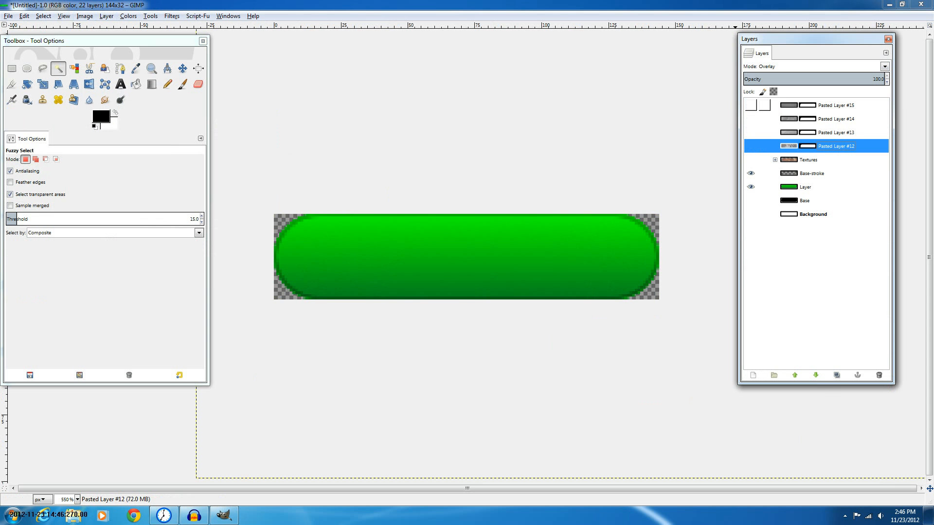
pyautogui.click(750, 160)
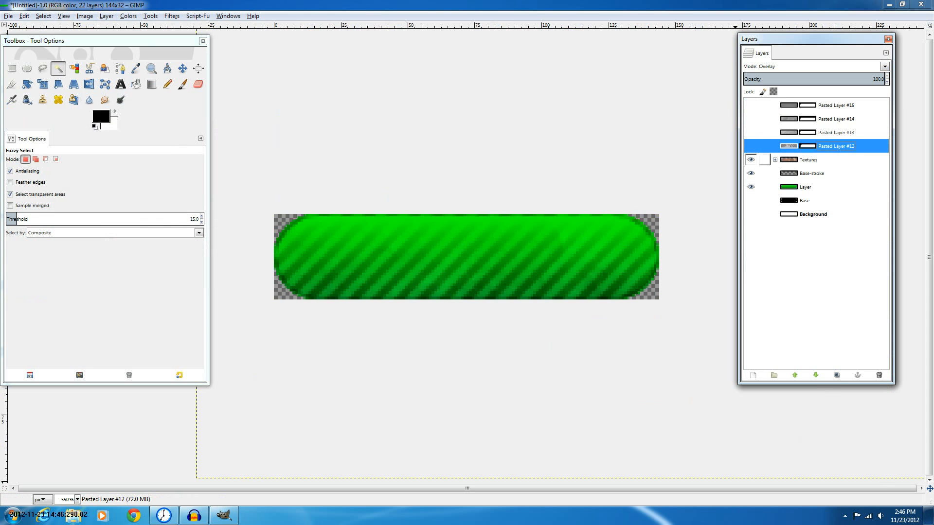
# Expand the Textures group and its Textures copy subgroup to inspect their layers, then collapse them
pyautogui.click(775, 160)
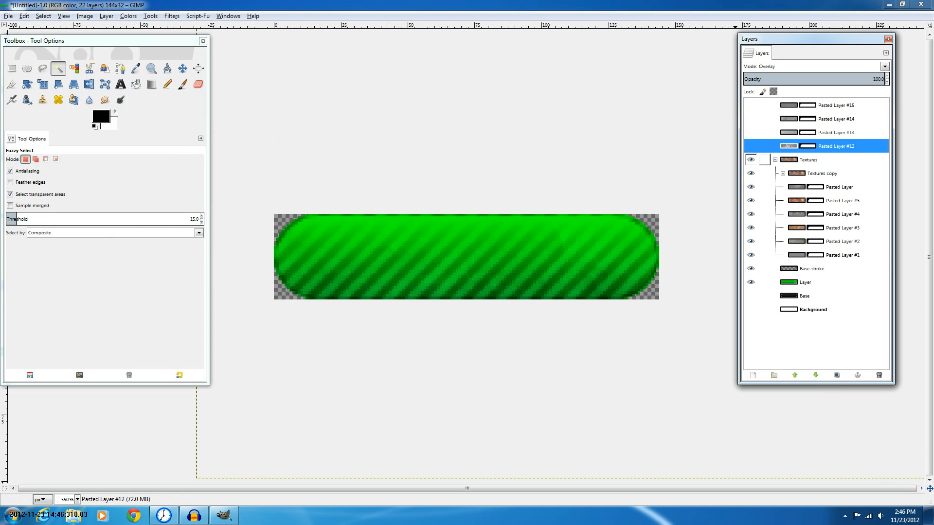
pyautogui.click(783, 173)
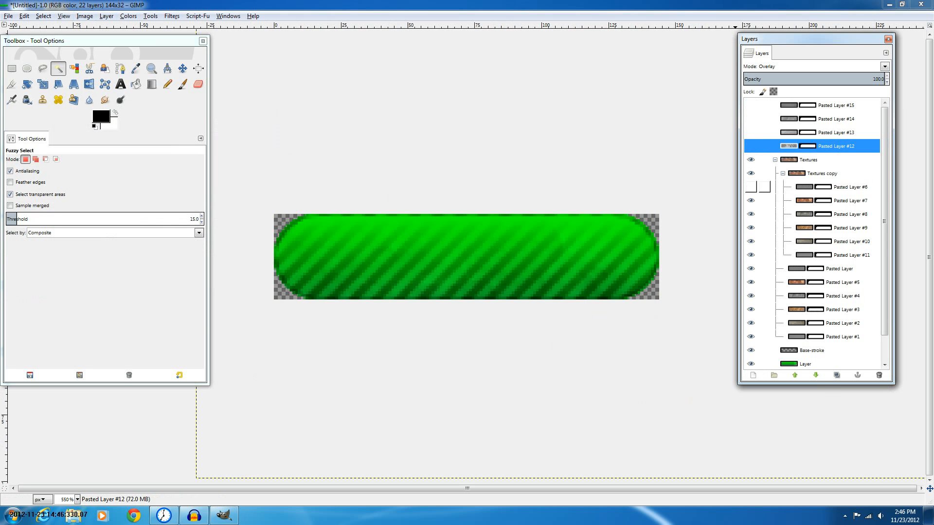
pyautogui.click(783, 173)
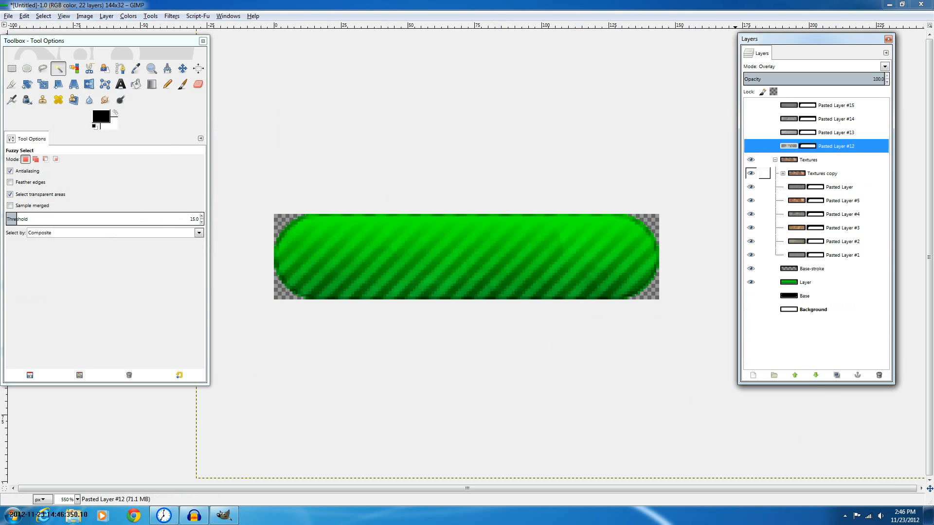
pyautogui.click(774, 160)
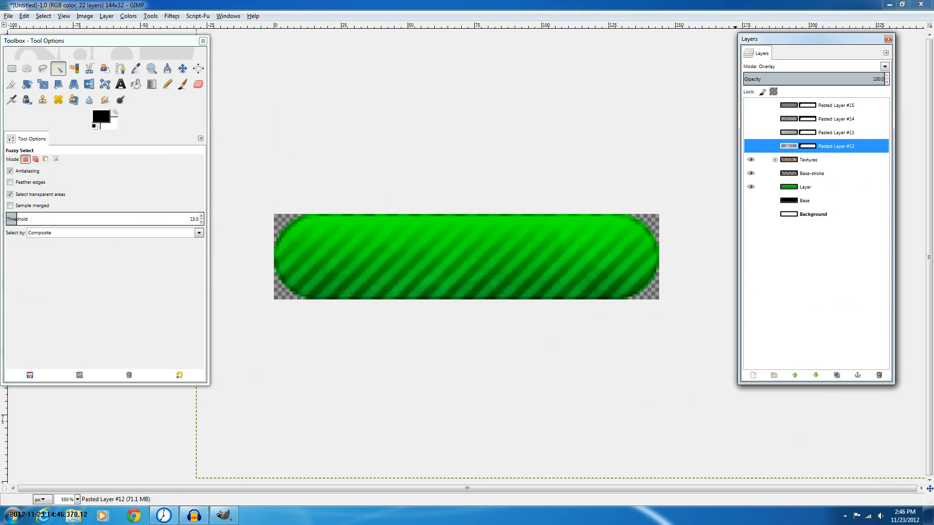
# Make Pasted Layers #12 through #15 visible again
pyautogui.click(812, 174)
pyautogui.rightClick(801, 175)
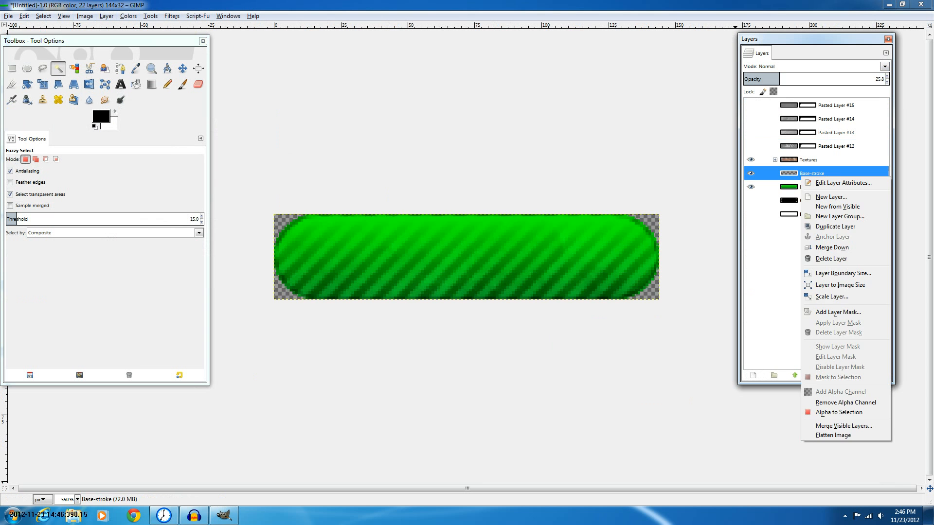
pyautogui.click(826, 146)
pyautogui.click(751, 146)
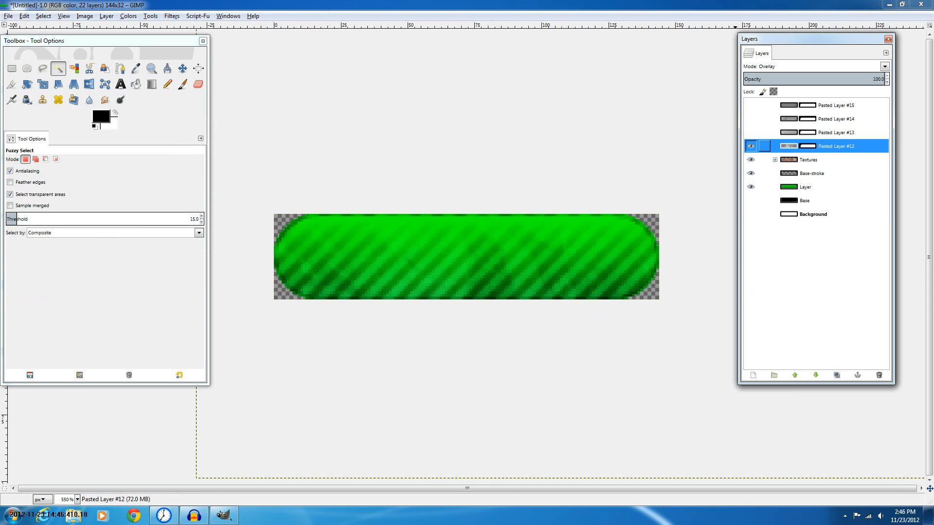
pyautogui.click(750, 132)
pyautogui.click(750, 119)
pyautogui.click(751, 105)
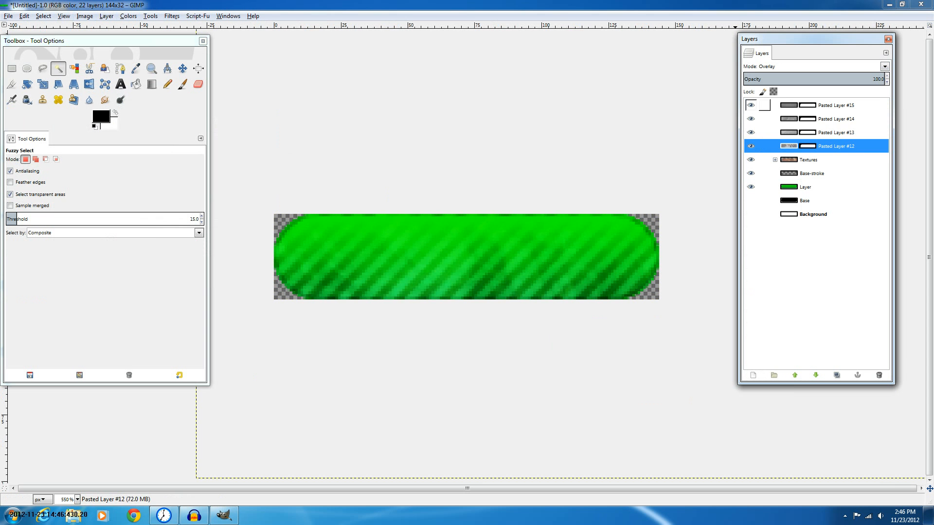
# Try different mask opacities on Pasted Layers #14, #13 and #12 while zooming the canvas
pyautogui.click(809, 118)
pyautogui.click(751, 77)
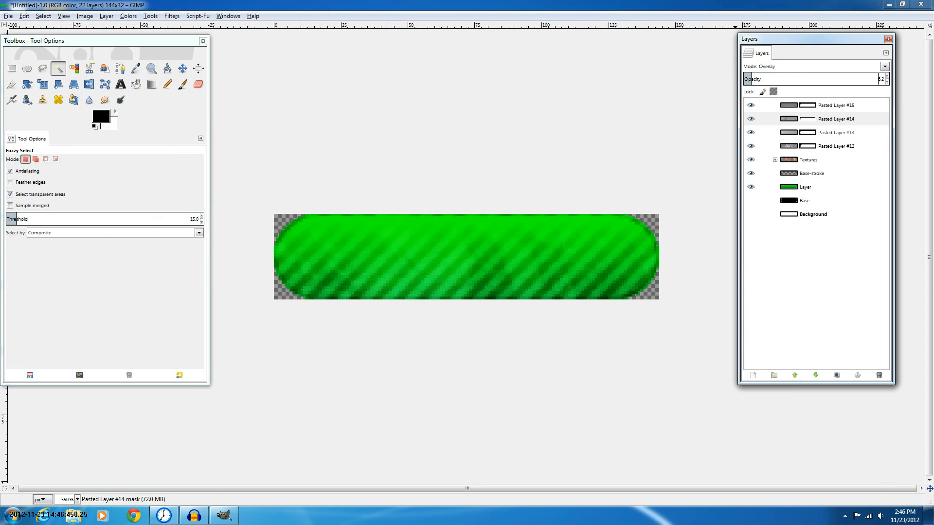
pyautogui.click(812, 77)
pyautogui.click(809, 132)
pyautogui.click(796, 77)
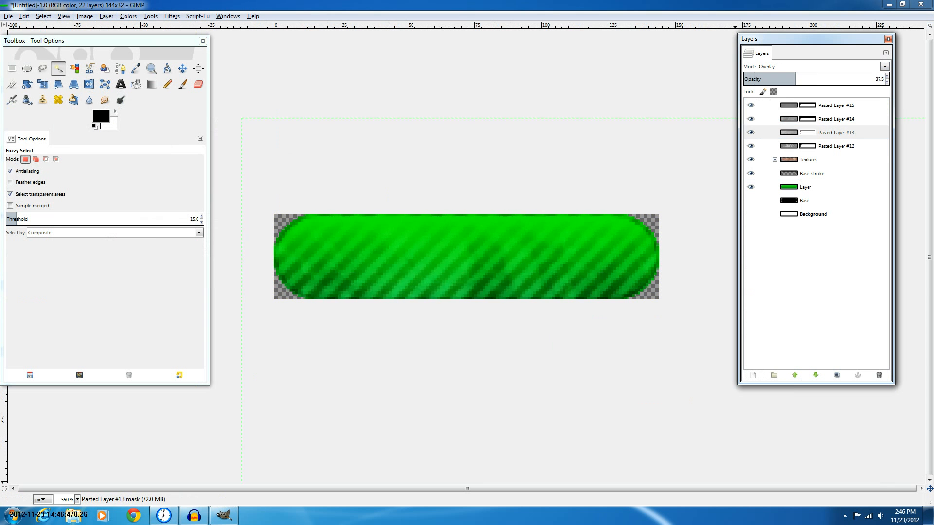
pyautogui.moveTo(796, 77); pyautogui.dragTo(791, 76)
pyautogui.click(790, 146)
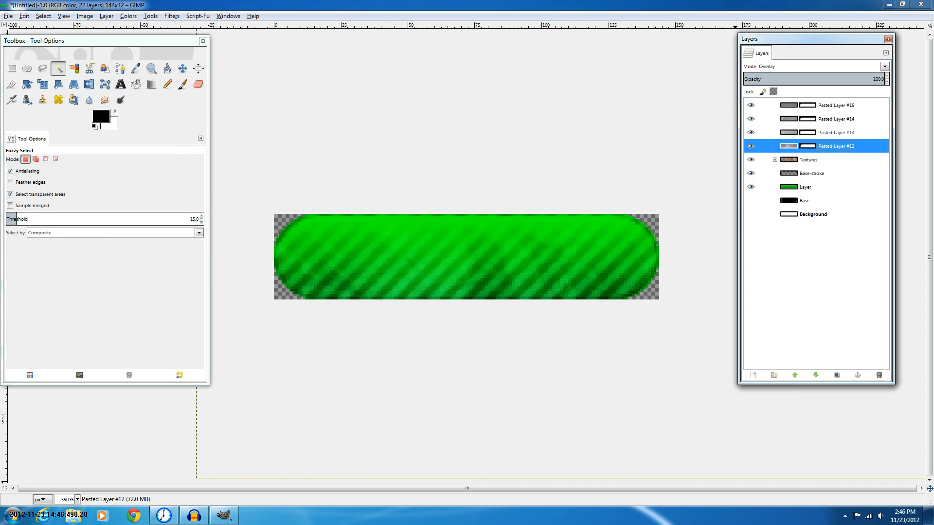
pyautogui.click(875, 77)
pyautogui.moveTo(875, 77); pyautogui.dragTo(885, 77)
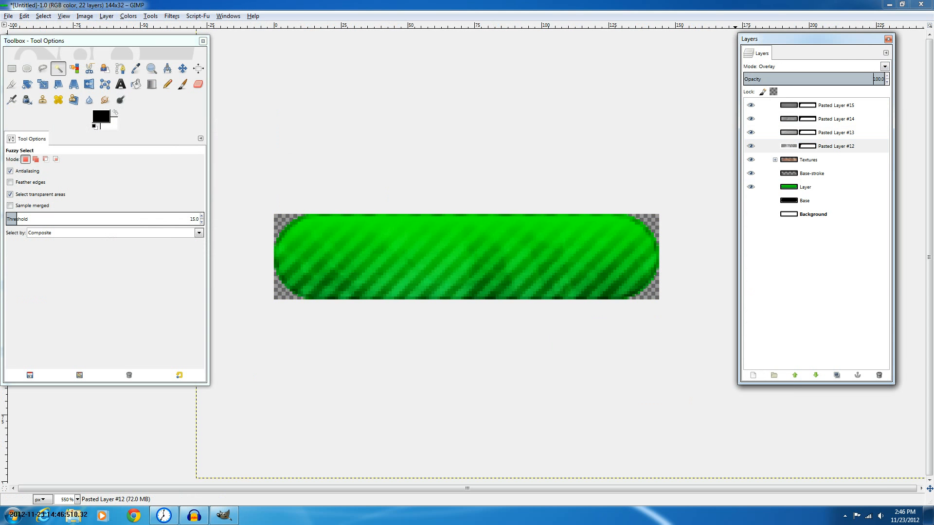
pyautogui.press('1')
pyautogui.press('2')
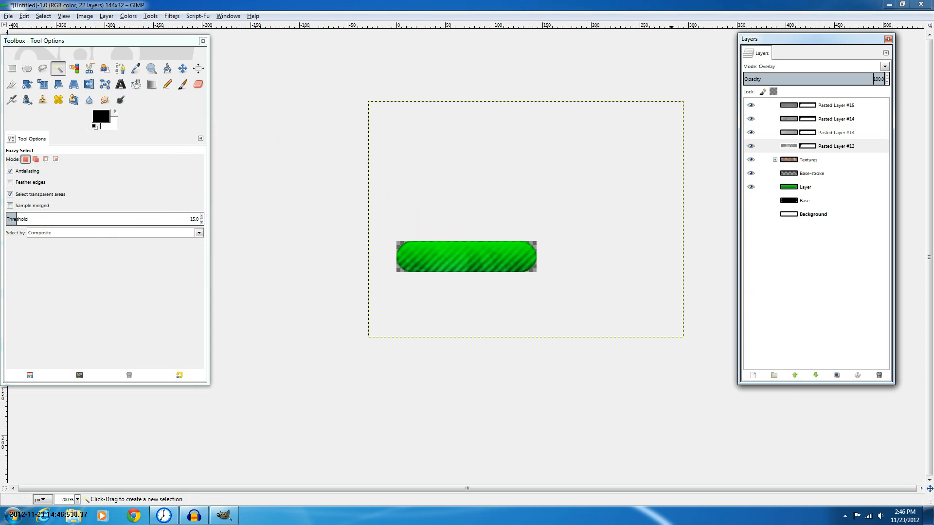
pyautogui.press('+')
pyautogui.click(866, 76)
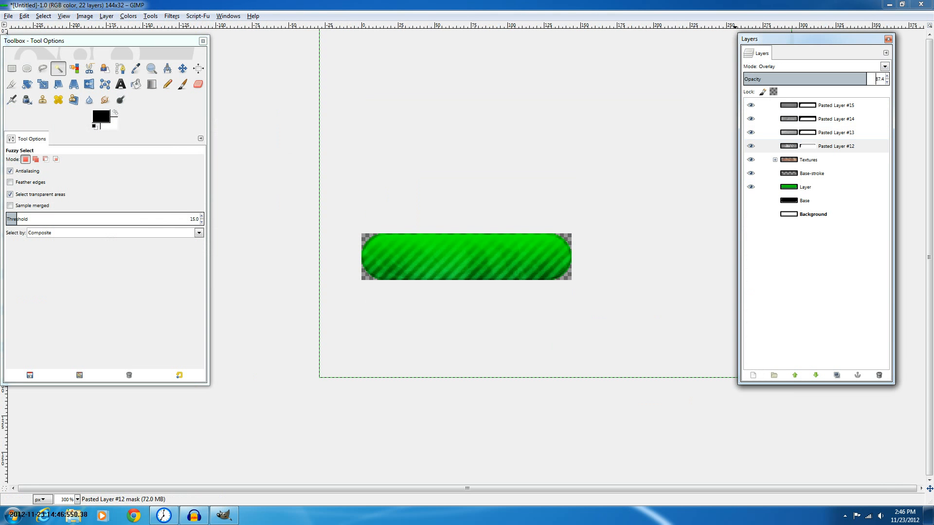
pyautogui.click(849, 76)
# Try switching Pasted Layer #15 to Normal mode and undo the change
pyautogui.click(884, 66)
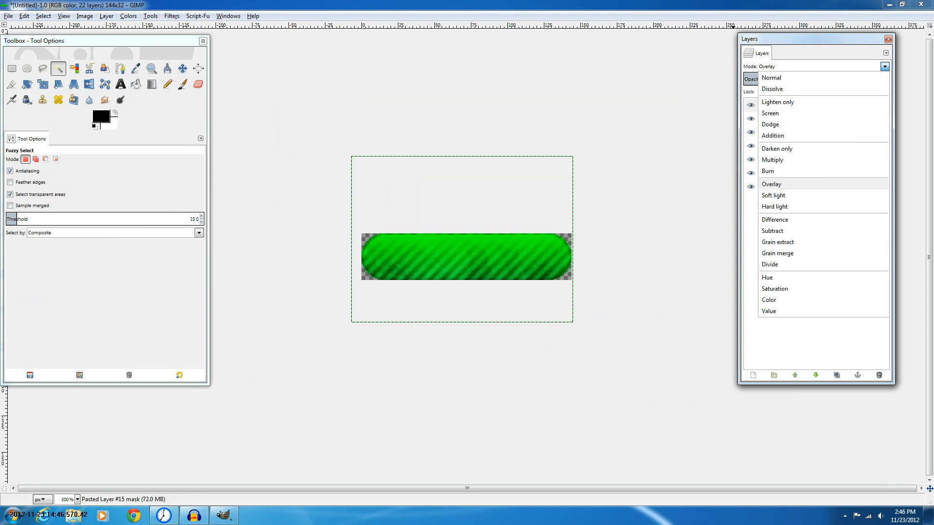
pyautogui.click(772, 78)
pyautogui.hotkey('ctrl', 'z')
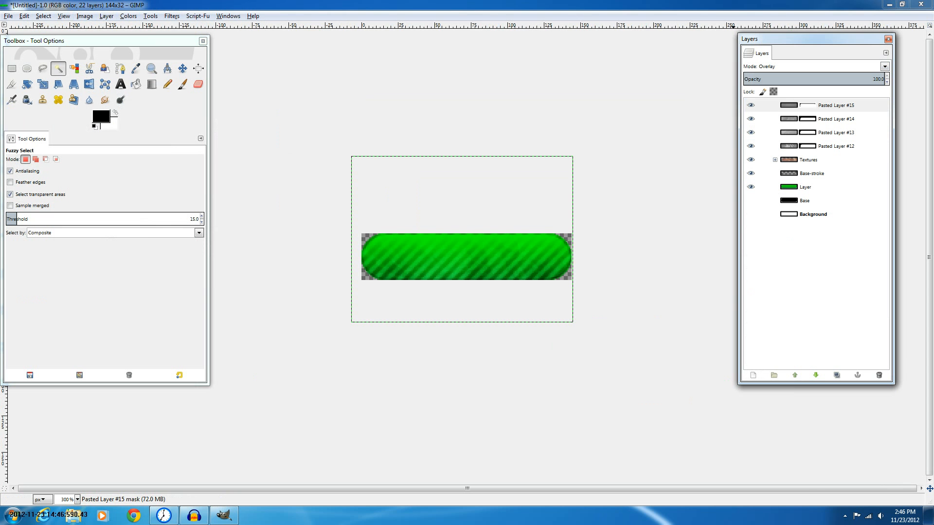
# Set the opacity of Pasted Layer #15 to 76.5 and of Pasted Layer #14 to 44.0
pyautogui.click(809, 77)
pyautogui.click(851, 79)
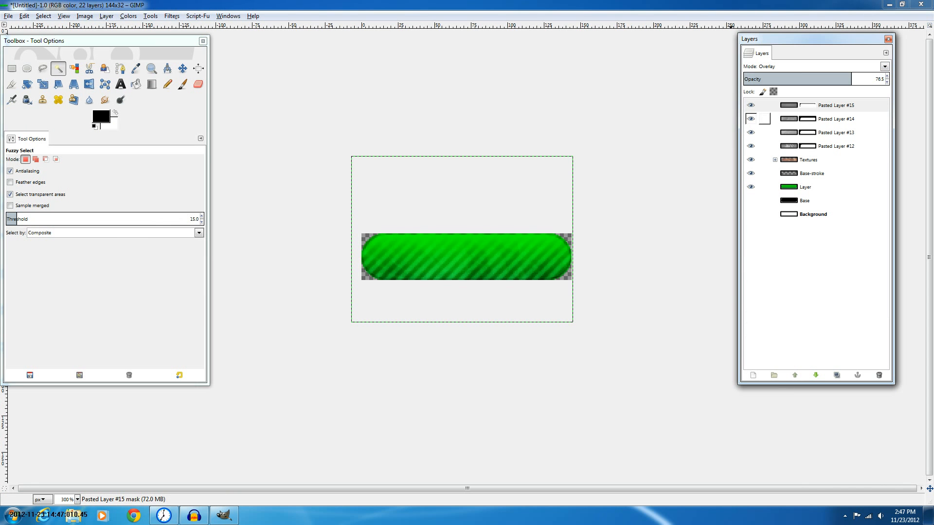
pyautogui.click(836, 119)
pyautogui.click(805, 78)
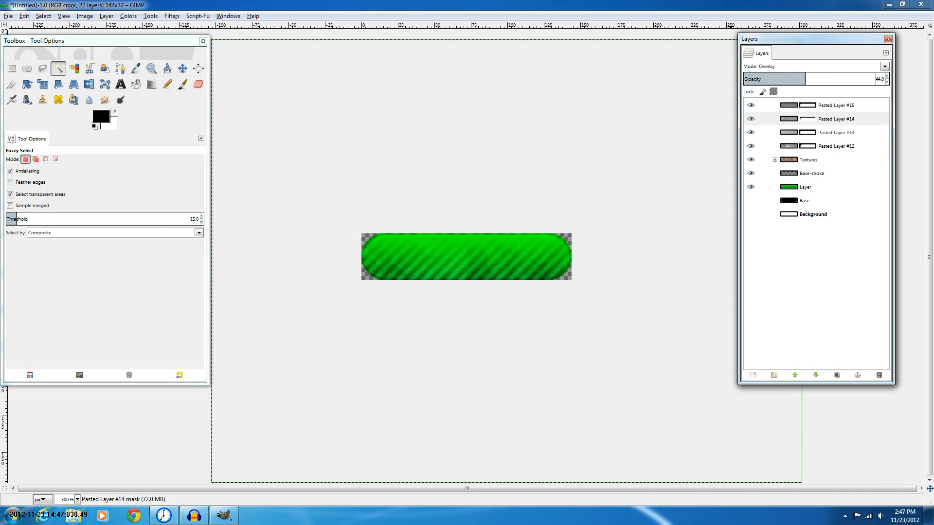
# Lower Pasted Layer #13's opacity and set Pasted Layer #12's opacity to 38.5
pyautogui.click(836, 132)
pyautogui.click(779, 79)
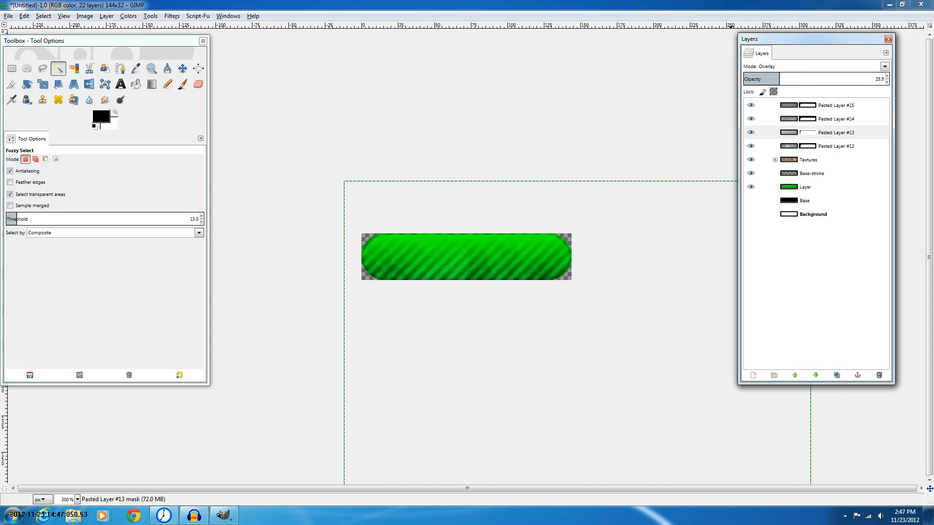
pyautogui.moveTo(779, 79); pyautogui.dragTo(743, 79)
pyautogui.click(765, 79)
pyautogui.click(835, 146)
pyautogui.moveTo(846, 79); pyautogui.dragTo(797, 79)
pyautogui.click(762, 79)
pyautogui.scroll(2, 665, 171)
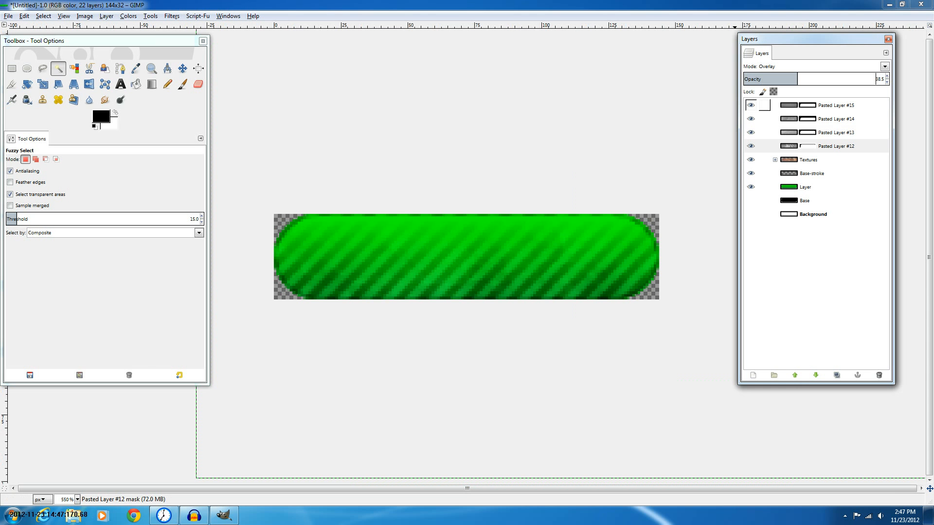
pyautogui.click(836, 106)
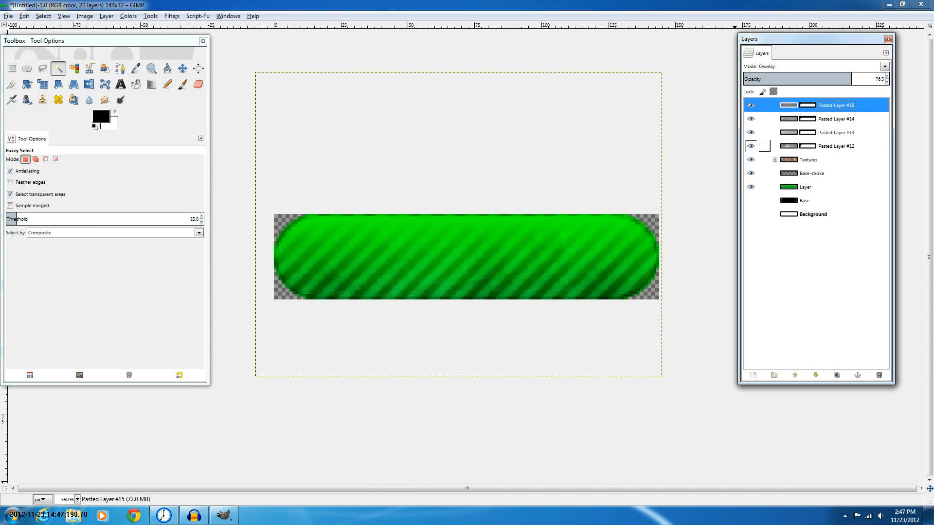
# Load the Base-stroke layer's alpha as a selection and cut that area out of Pasted Layer #12
pyautogui.click(812, 173)
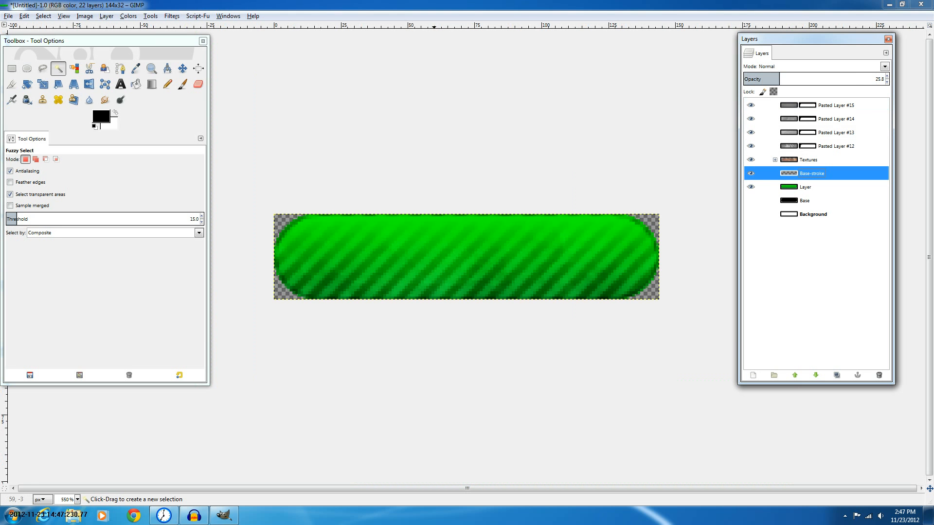
pyautogui.scroll(2, 432, 208)
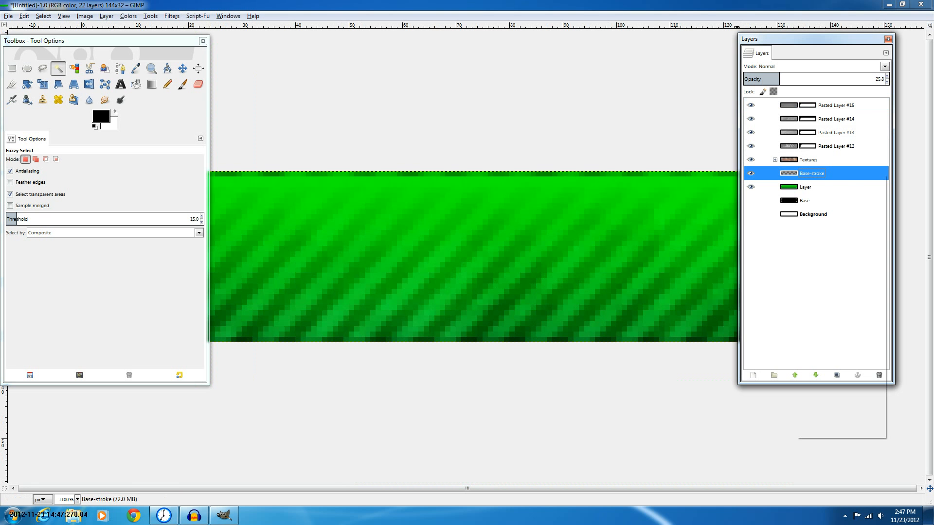
pyautogui.rightClick(796, 174)
pyautogui.click(834, 410)
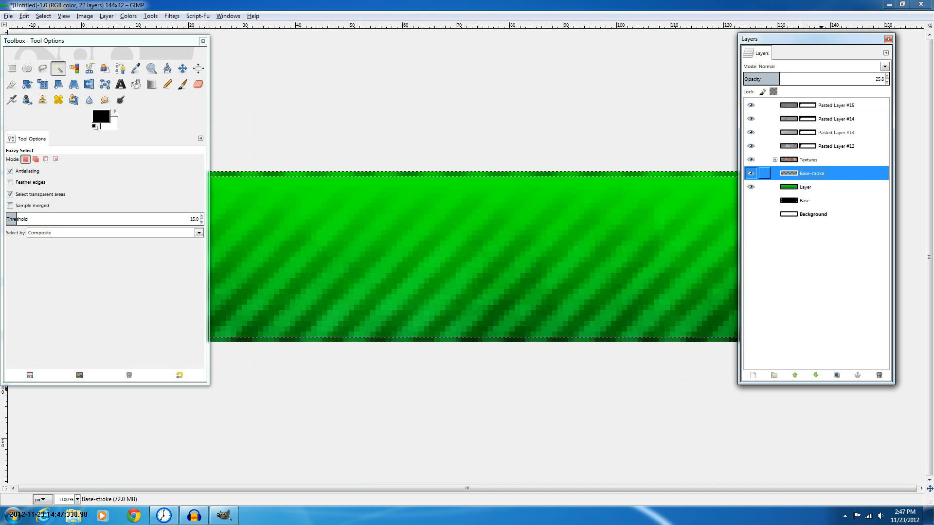
pyautogui.click(808, 160)
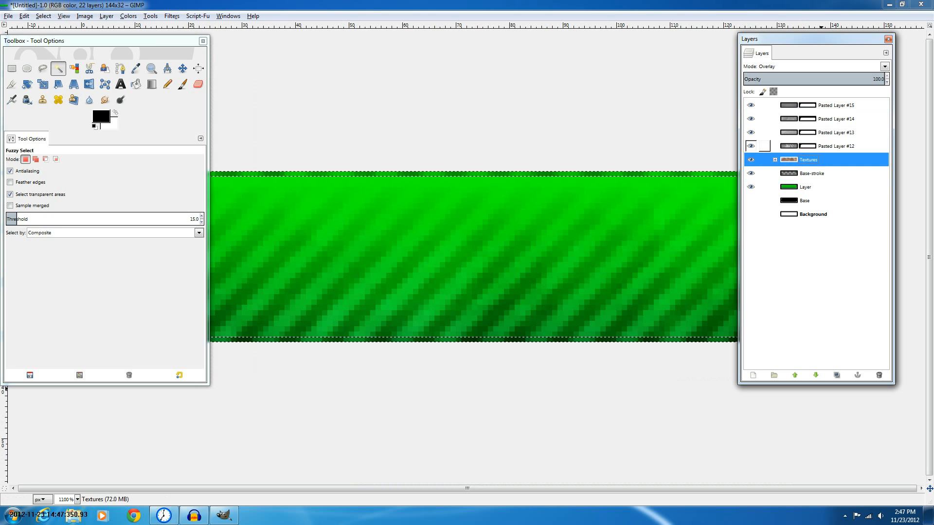
pyautogui.click(822, 147)
pyautogui.hotkey('ctrl', 'x')
# Inspect the pasted layers and the contents of the Textures group and Textures copy subgroup
pyautogui.click(822, 119)
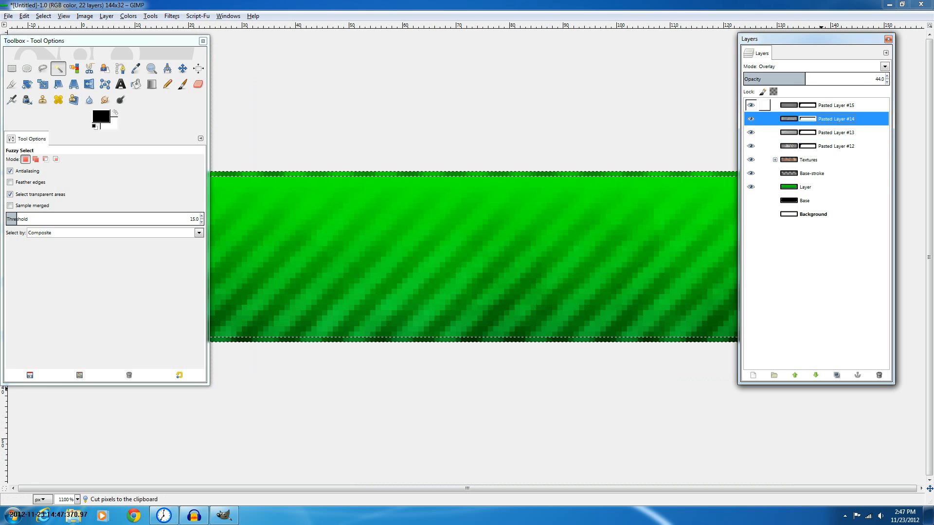
pyautogui.click(823, 105)
pyautogui.click(812, 174)
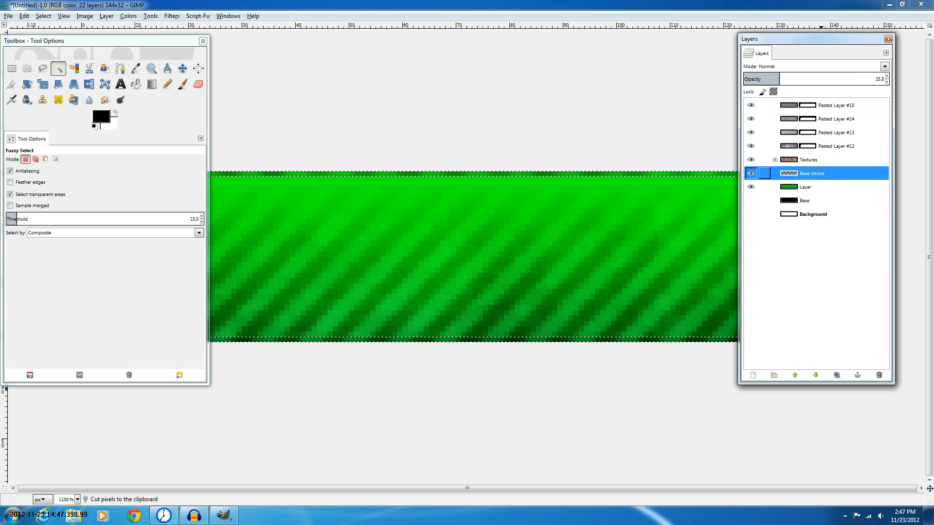
pyautogui.click(808, 187)
pyautogui.click(775, 160)
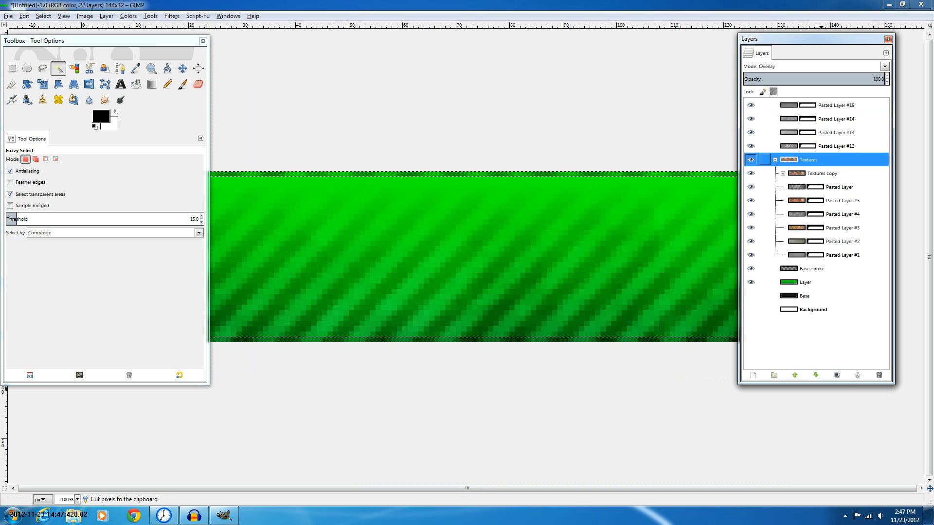
pyautogui.click(839, 187)
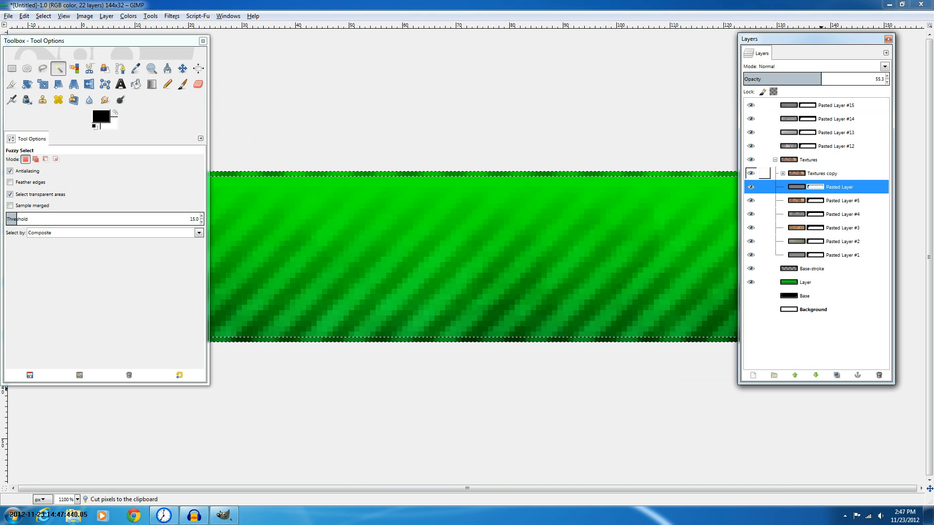
pyautogui.click(783, 174)
pyautogui.click(850, 187)
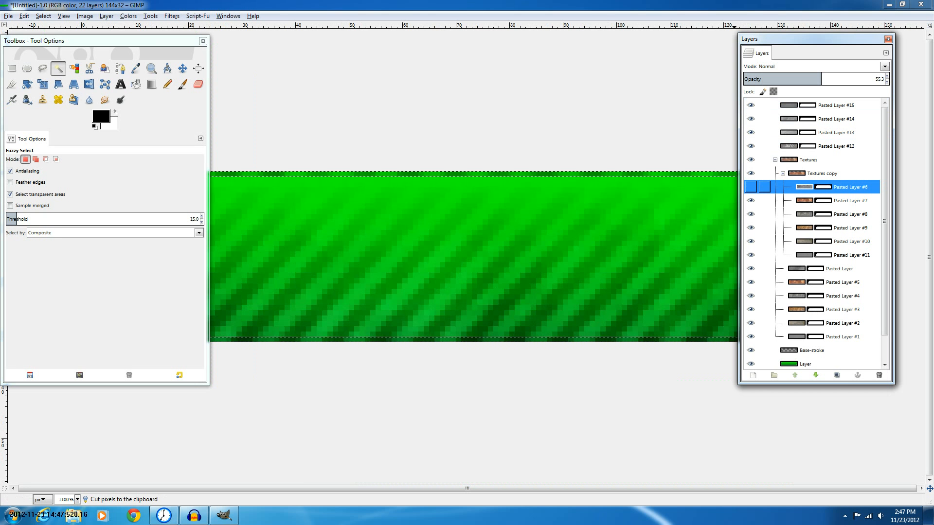
pyautogui.scroll(-1, 807, 187)
pyautogui.click(817, 240)
pyautogui.click(783, 145)
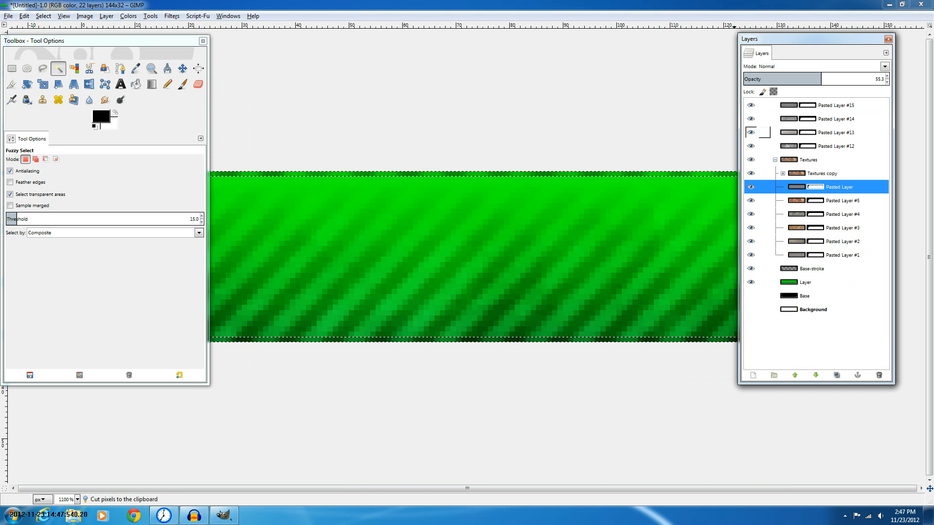
# Move the Base-stroke layer to the top of the layer stack and clear the selection
pyautogui.moveTo(808, 269); pyautogui.dragTo(808, 101)
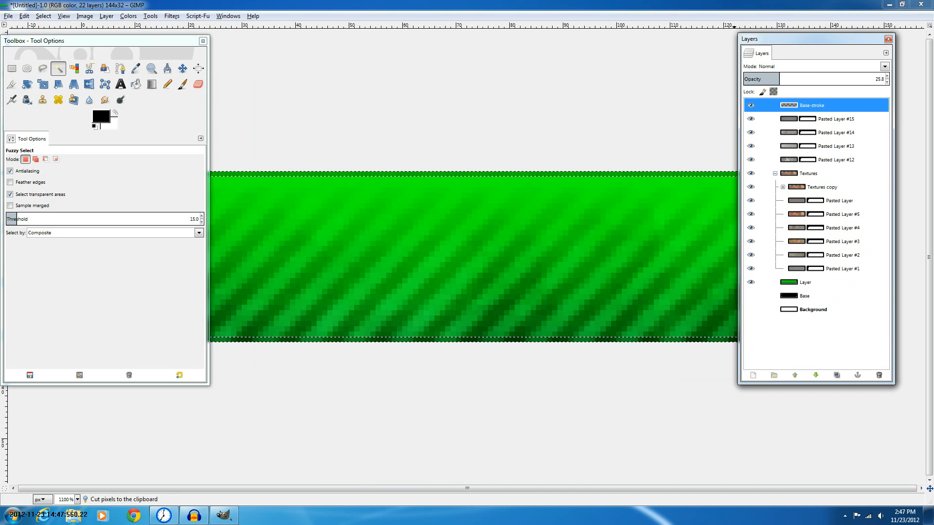
pyautogui.hotkey('ctrl', 'shift', 'a')
pyautogui.scroll(-2, 424, 243)
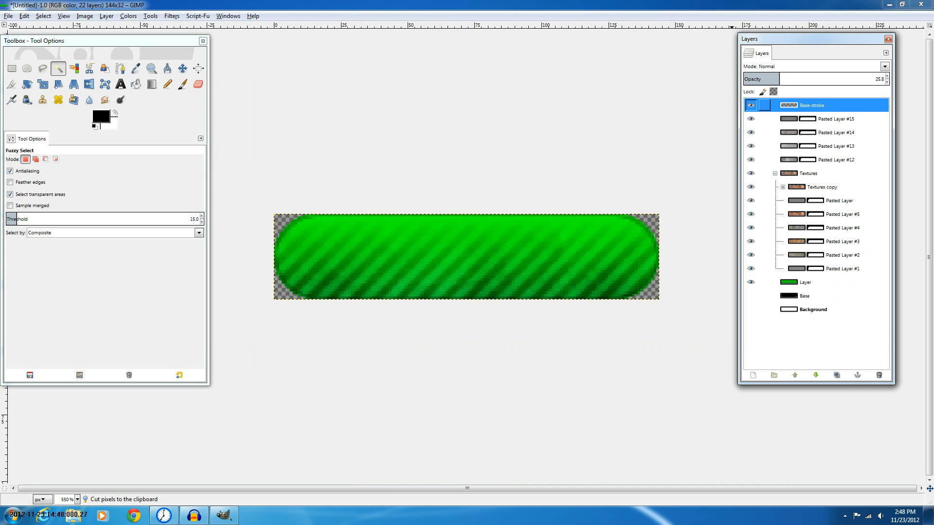
# Toggle the Base-stroke layer's visibility to compare the result and collapse the Textures group
pyautogui.click(751, 105)
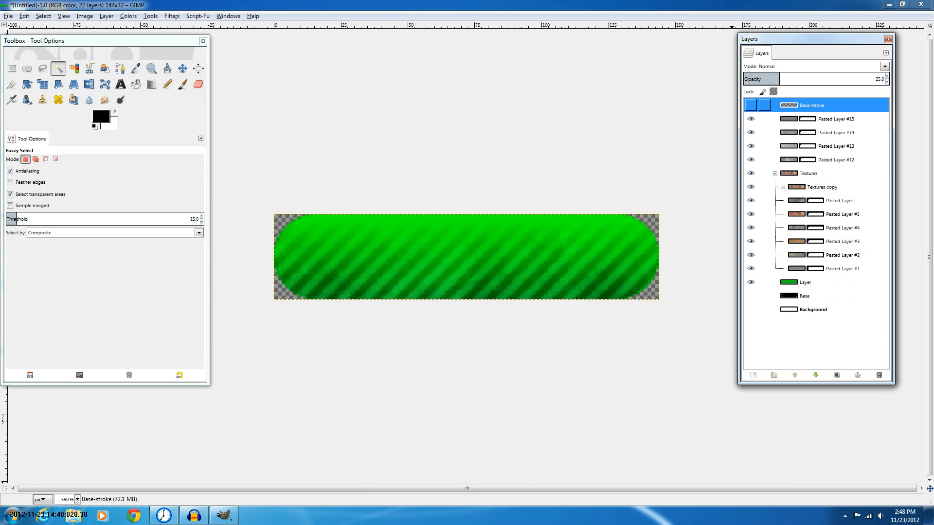
pyautogui.click(751, 105)
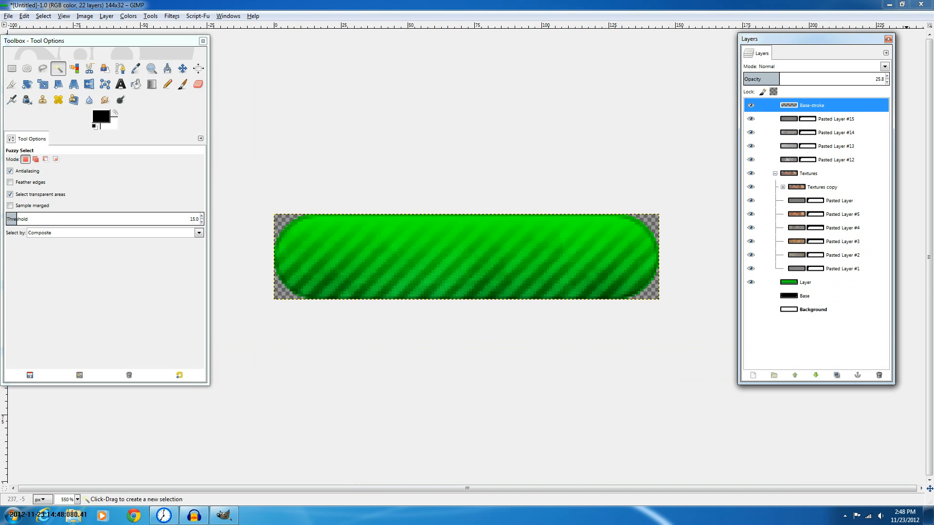
pyautogui.click(827, 186)
pyautogui.click(775, 174)
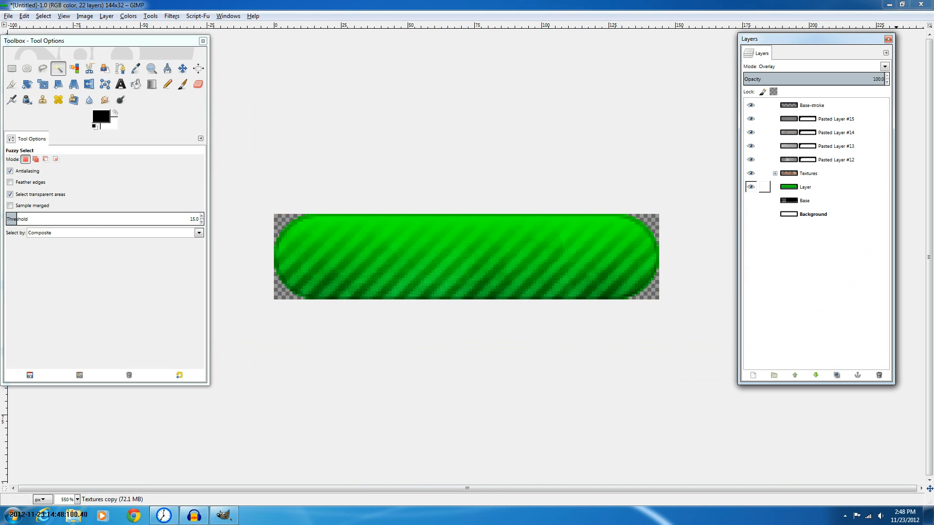
# Inspect the blending mode and opacity of Pasted Layer #15 and the Base-stroke layer
pyautogui.click(807, 187)
pyautogui.click(827, 119)
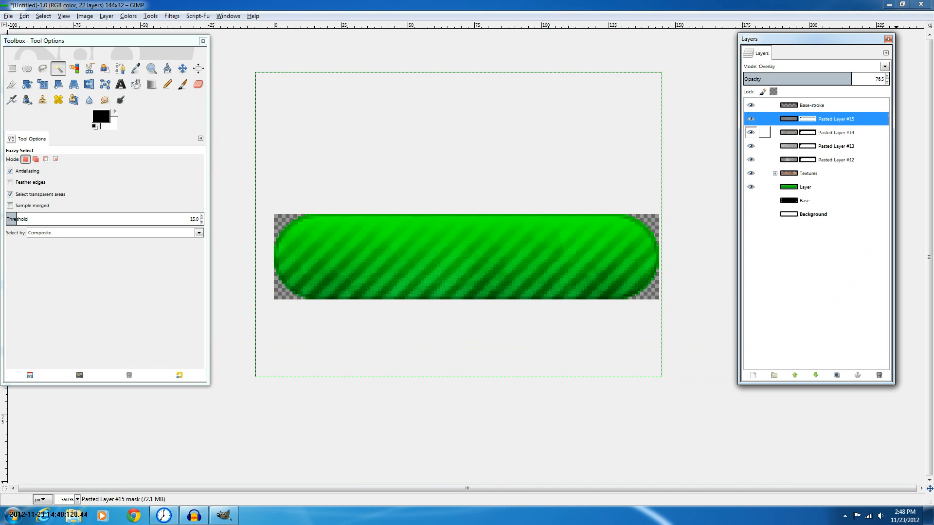
pyautogui.click(811, 105)
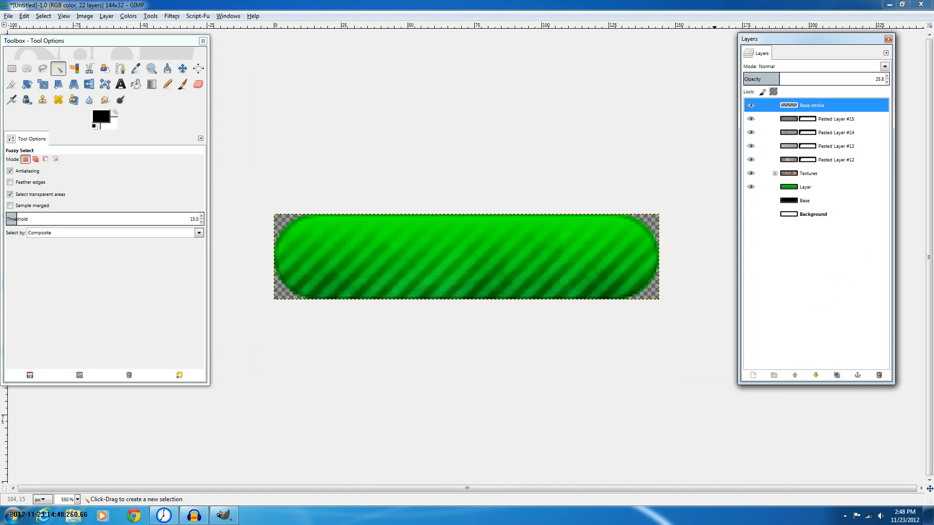
# Open Inner Shadow for the green Layer, set its opacity to 71.4, and review its colour, contour and blending options
pyautogui.click(805, 188)
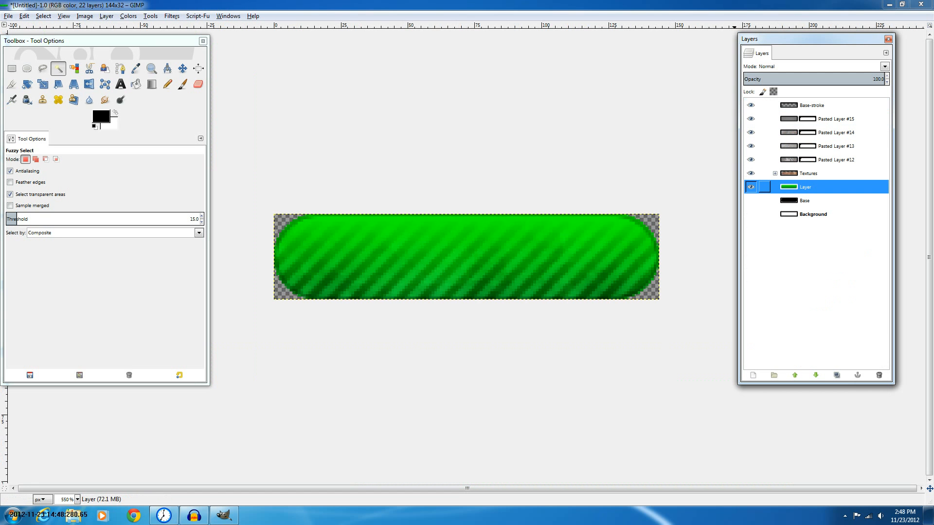
pyautogui.click(198, 16)
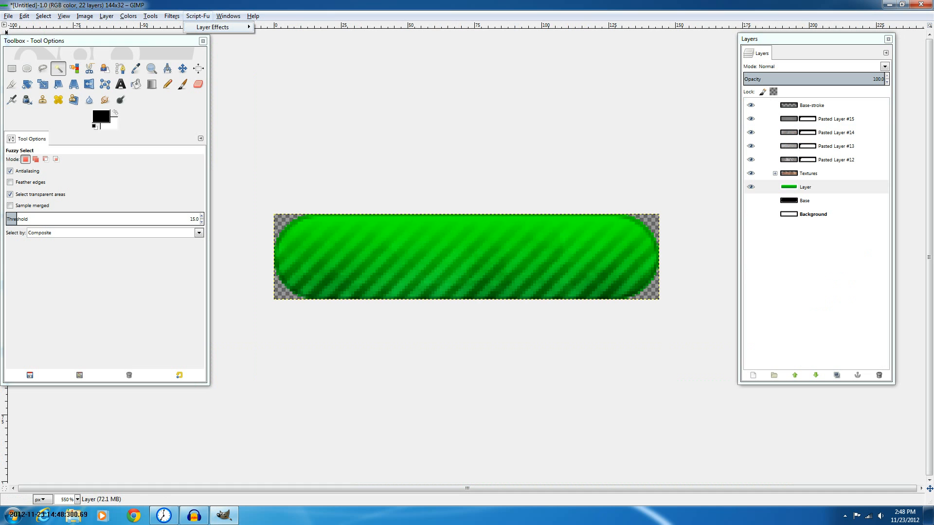
pyautogui.moveTo(213, 28)
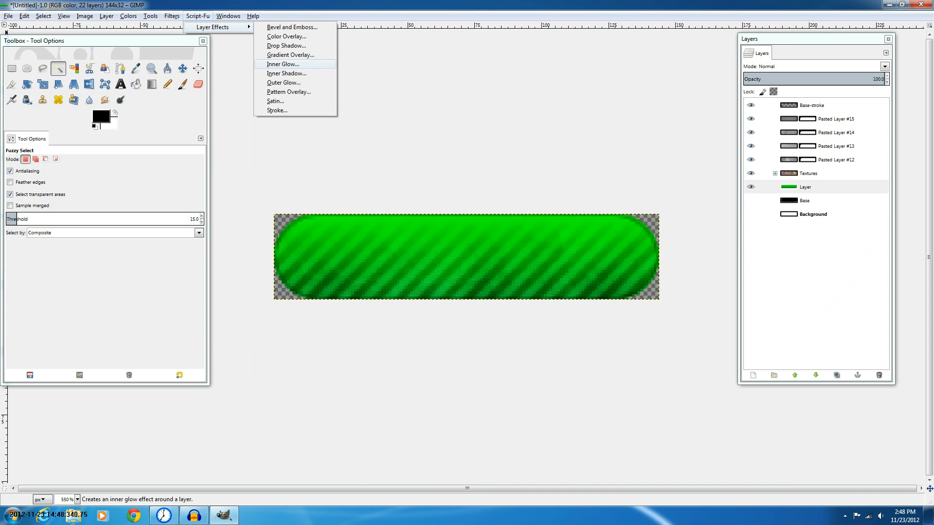
pyautogui.click(286, 72)
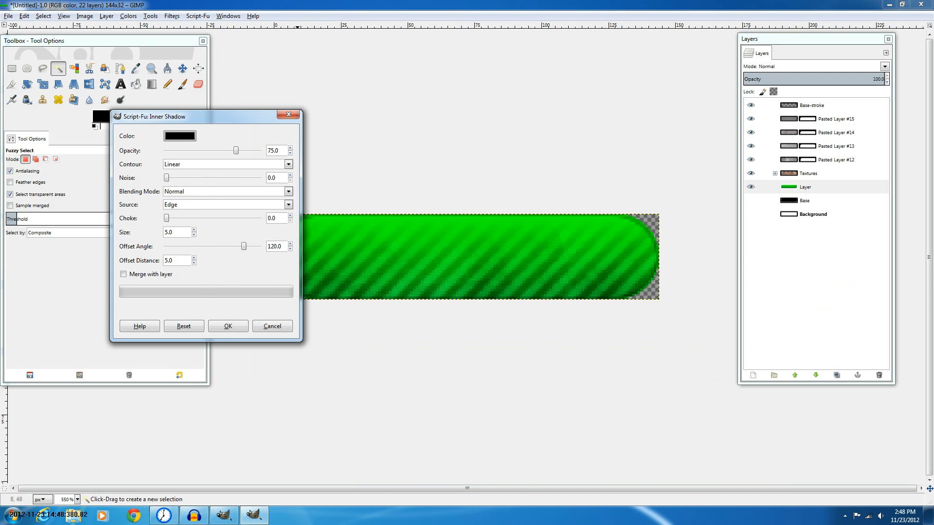
pyautogui.moveTo(301, 340); pyautogui.dragTo(407, 406)
pyautogui.moveTo(273, 117); pyautogui.dragTo(169, 95)
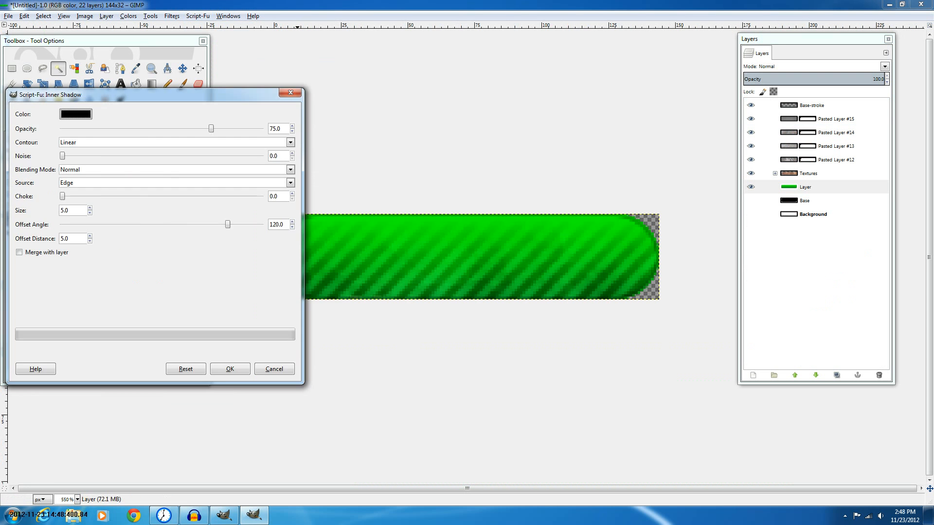
pyautogui.moveTo(211, 128); pyautogui.dragTo(200, 126)
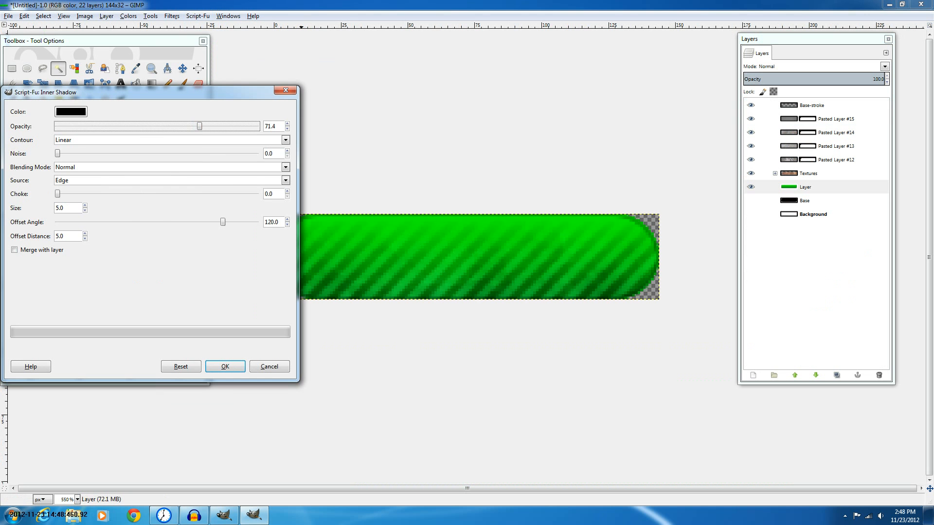
pyautogui.click(70, 111)
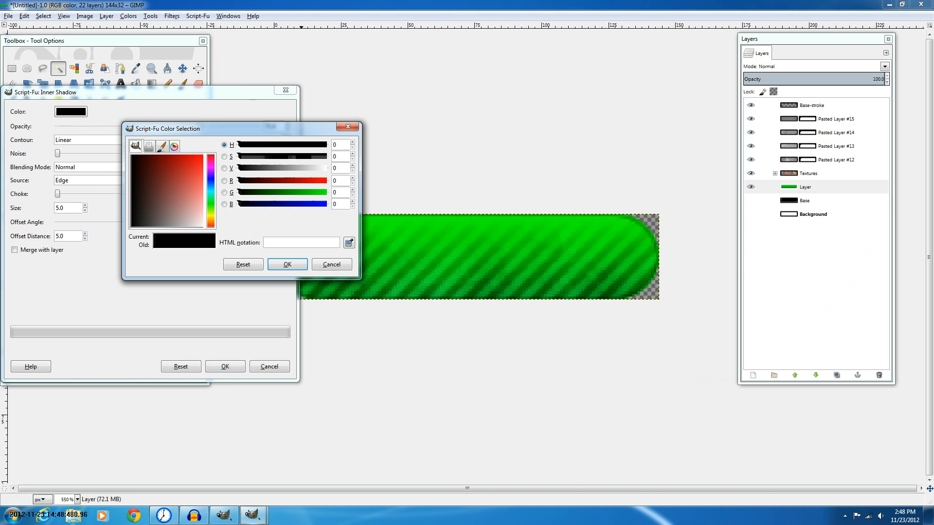
pyautogui.click(179, 199)
pyautogui.press('Escape')
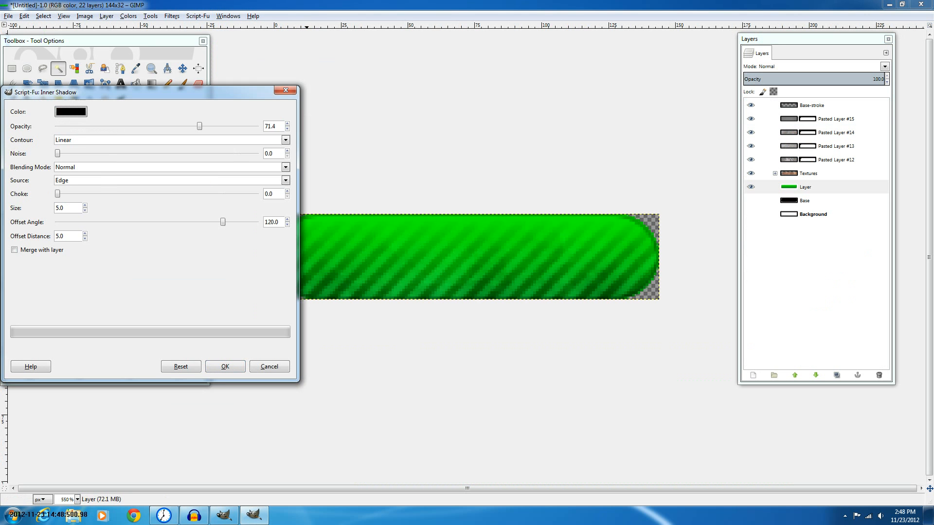
pyautogui.click(285, 139)
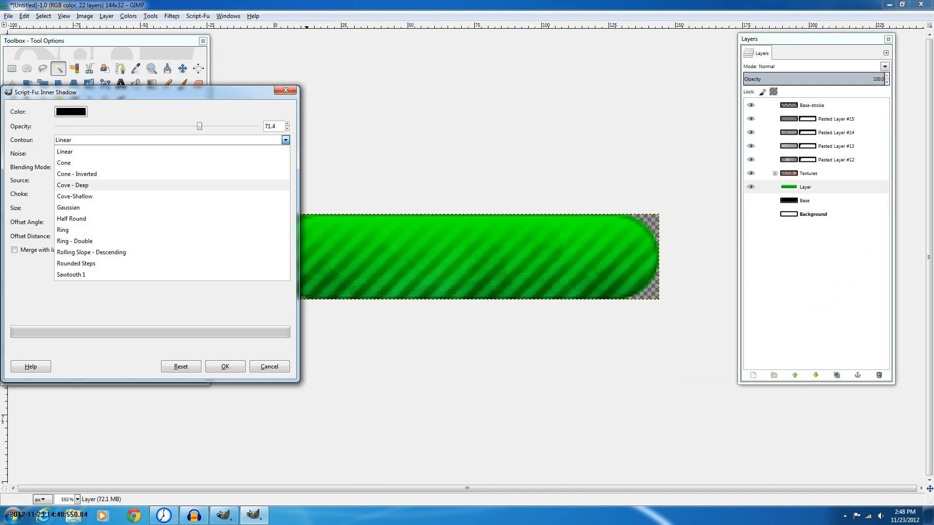
pyautogui.press('Escape')
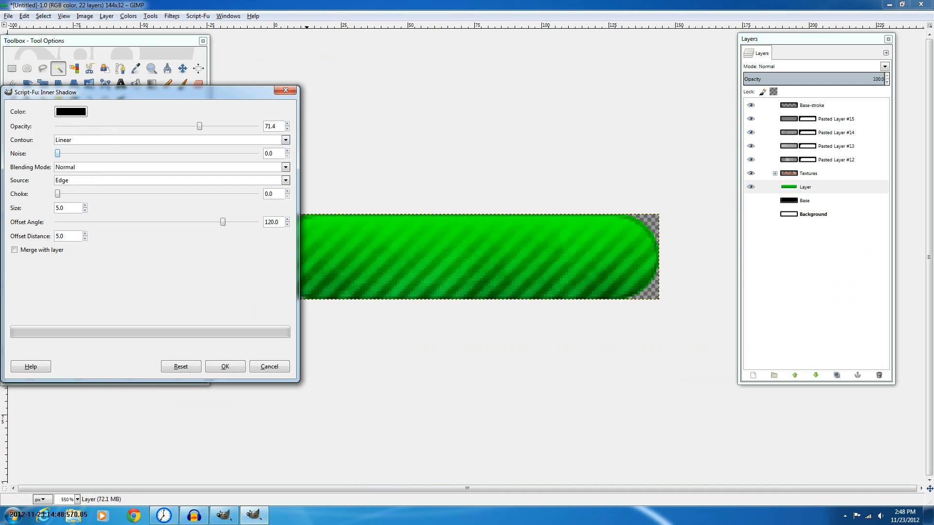
pyautogui.click(285, 167)
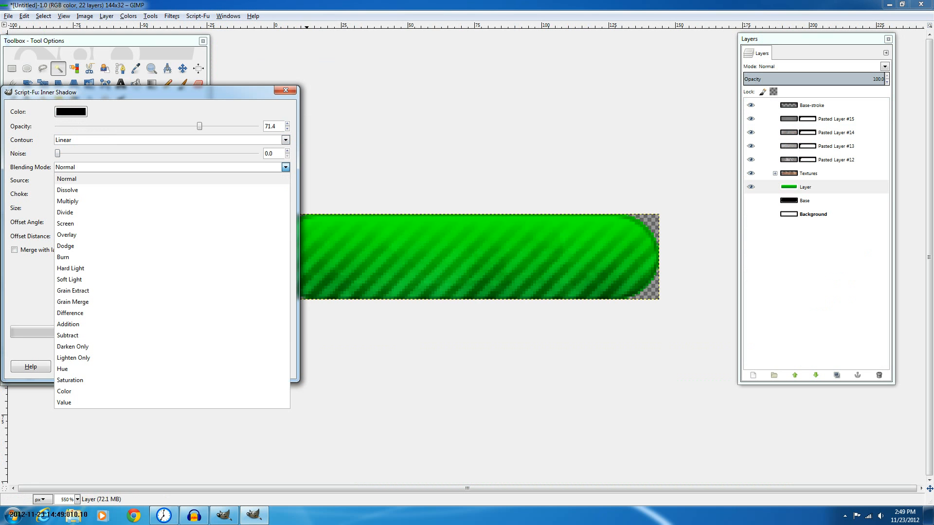
pyautogui.press('Escape')
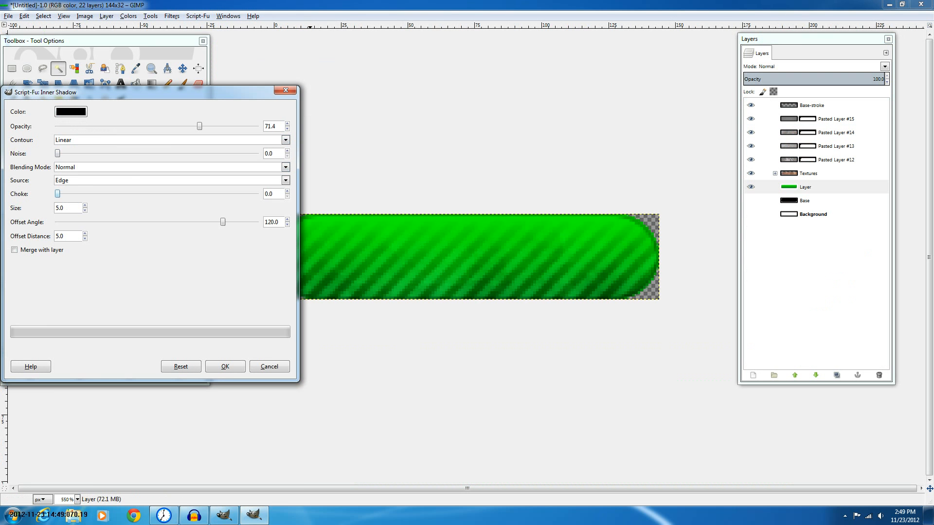
# Set the inner shadow's offset angle to 131.6, apply it, and undo the result
pyautogui.click(58, 194)
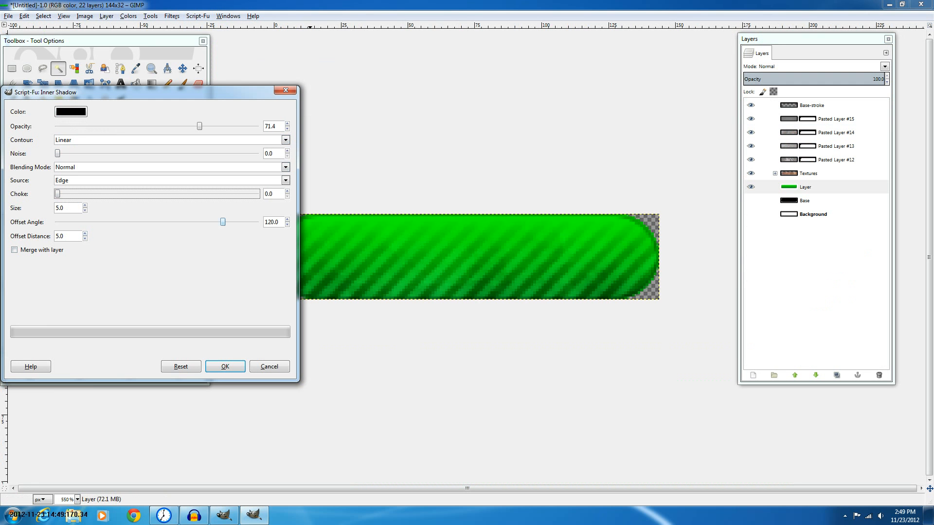
pyautogui.click(223, 222)
pyautogui.moveTo(223, 223); pyautogui.dragTo(230, 222)
pyautogui.press('Return')
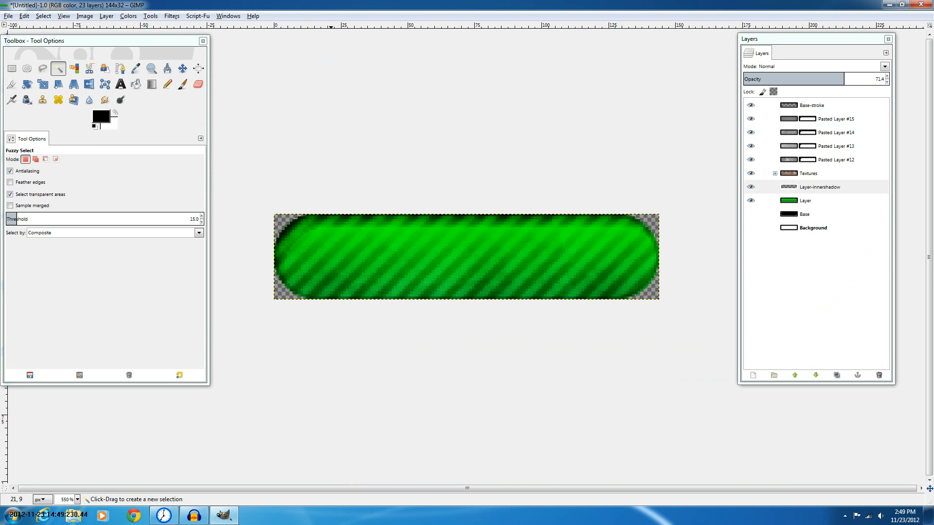
pyautogui.hotkey('ctrl', 'z')
# Try the Inner Shadow on the green Layer with a 65.0 offset angle, then undo it
pyautogui.click(128, 16)
pyautogui.moveTo(198, 15)
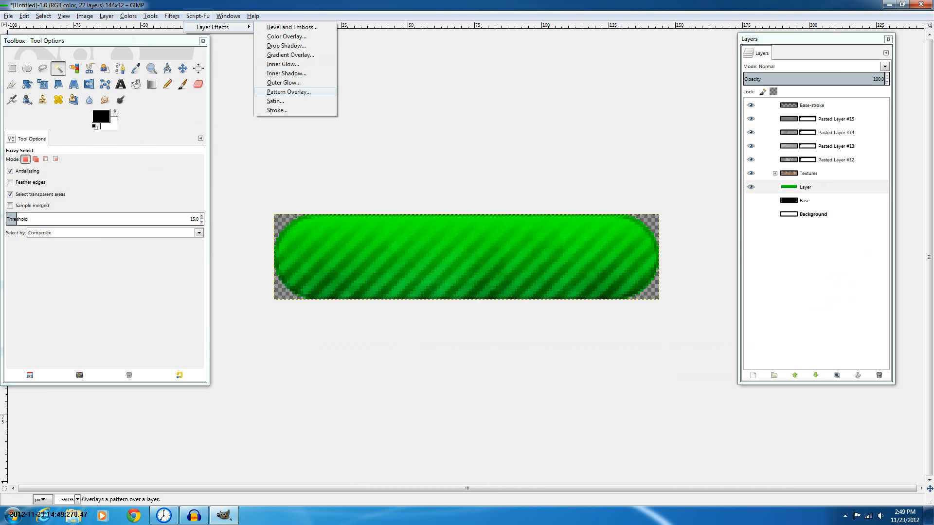
pyautogui.click(287, 73)
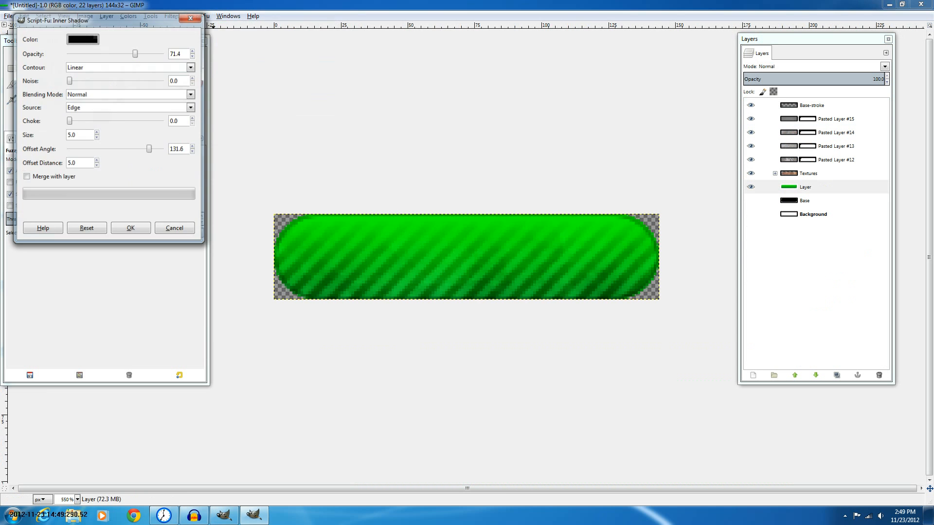
pyautogui.moveTo(149, 148); pyautogui.dragTo(132, 149)
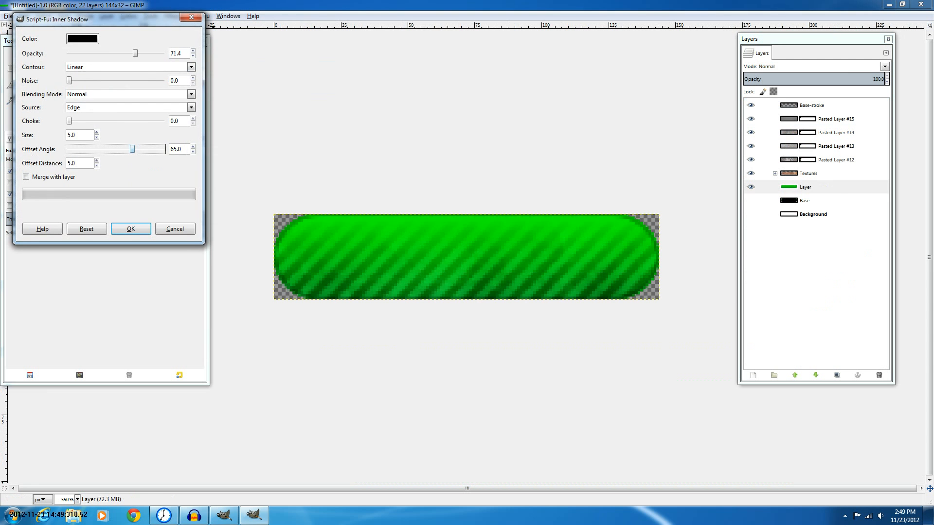
pyautogui.press('Return')
pyautogui.hotkey('ctrl', 'z')
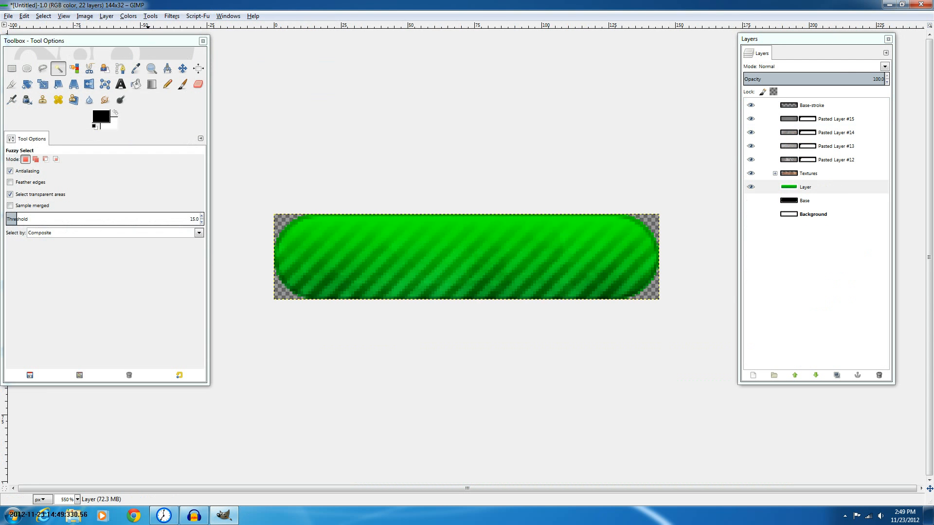
# Reapply the Inner Shadow with a 163.0 offset angle, then undo it
pyautogui.hotkey('ctrl', 'shift', 'f')
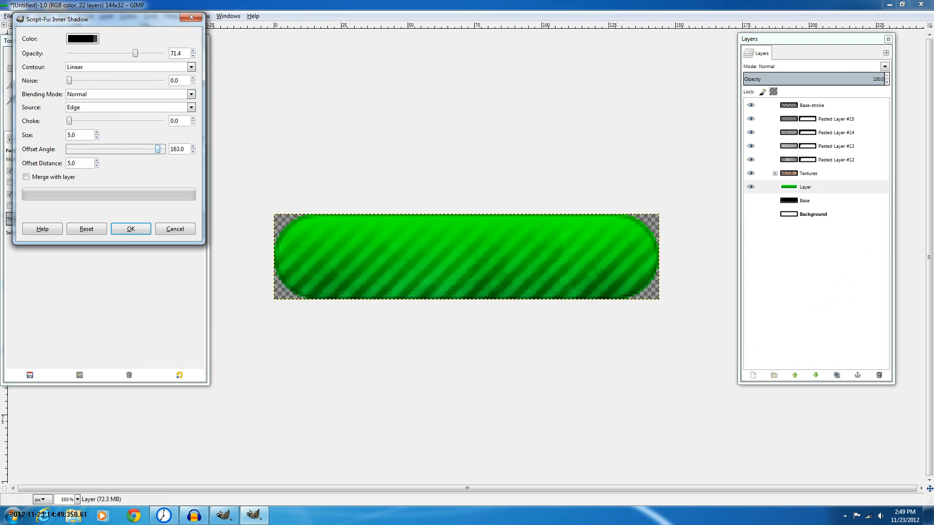
pyautogui.press('Return')
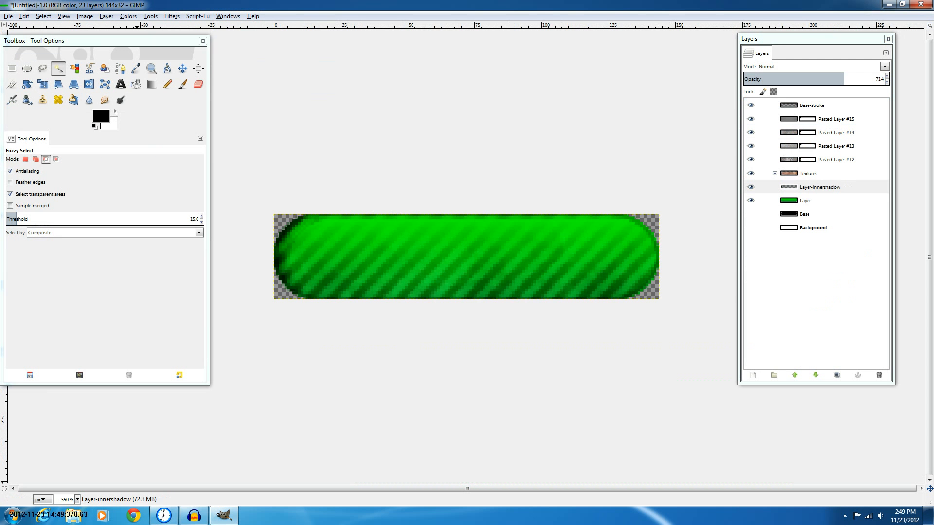
pyautogui.hotkey('ctrl', 'z')
# Reapply the Inner Shadow with a -72.6 offset angle, then undo it
pyautogui.click(150, 16)
pyautogui.moveTo(172, 16)
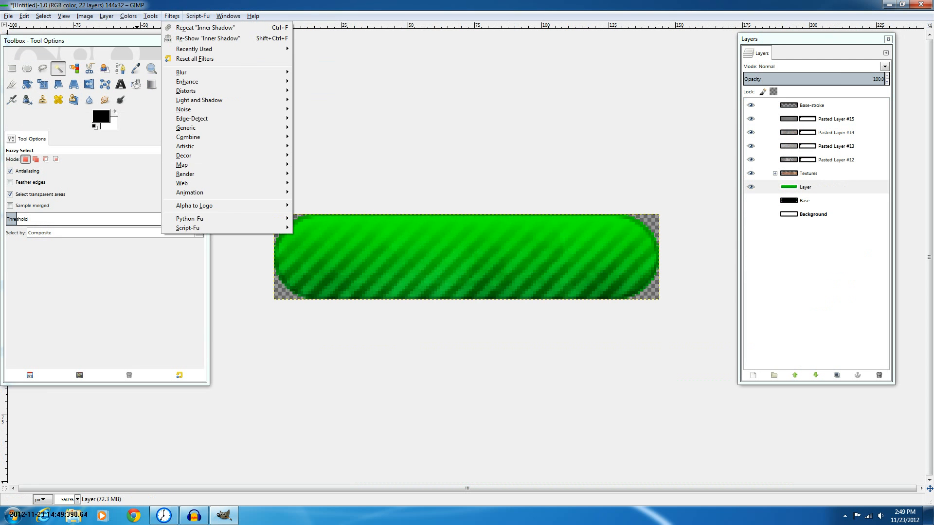
pyautogui.hotkey('shift', 'ctrl', 'f')
pyautogui.moveTo(172, 161); pyautogui.dragTo(109, 161)
pyautogui.press('Return')
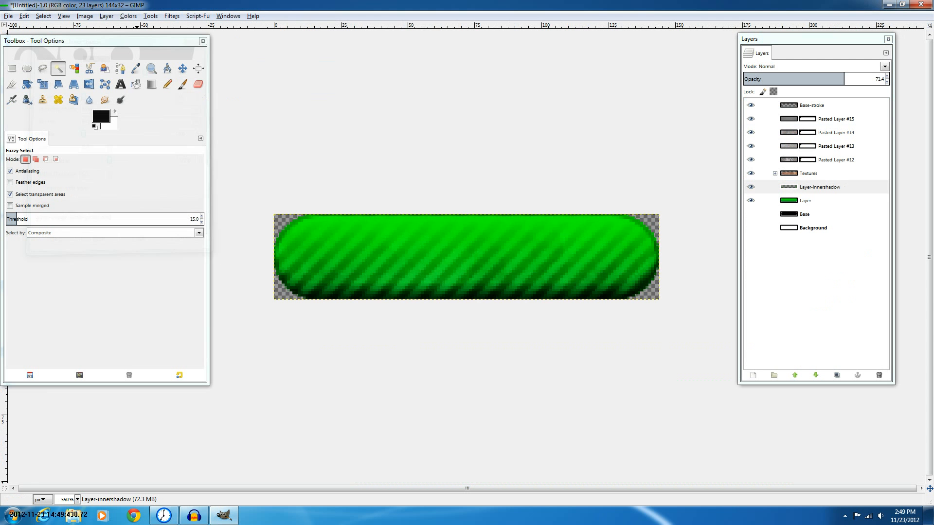
pyautogui.press('ctrl')
pyautogui.hotkey('ctrl', 'z')
# Reapply the Inner Shadow with a -44.3 offset angle, compare it at different zoom levels, then undo it
pyautogui.hotkey('ctrl', 'shift', 'f')
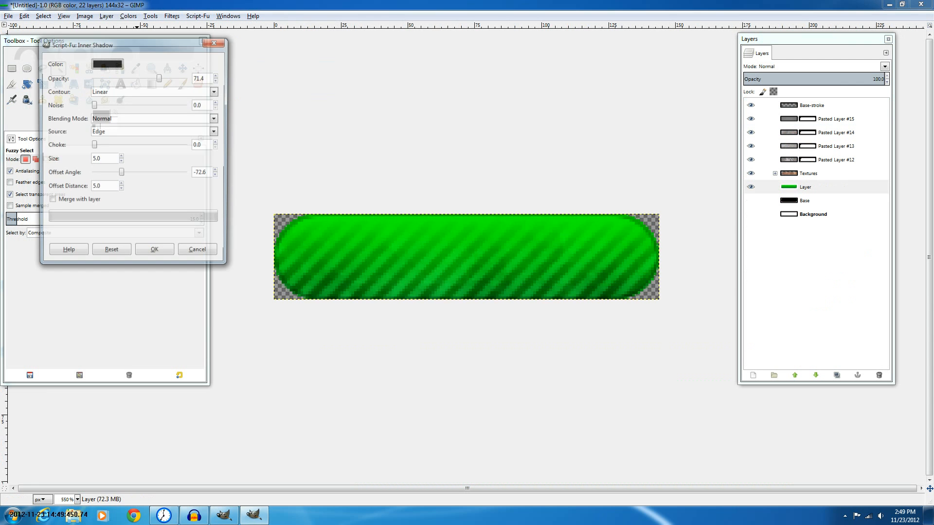
pyautogui.moveTo(120, 173); pyautogui.dragTo(129, 174)
pyautogui.press('Return')
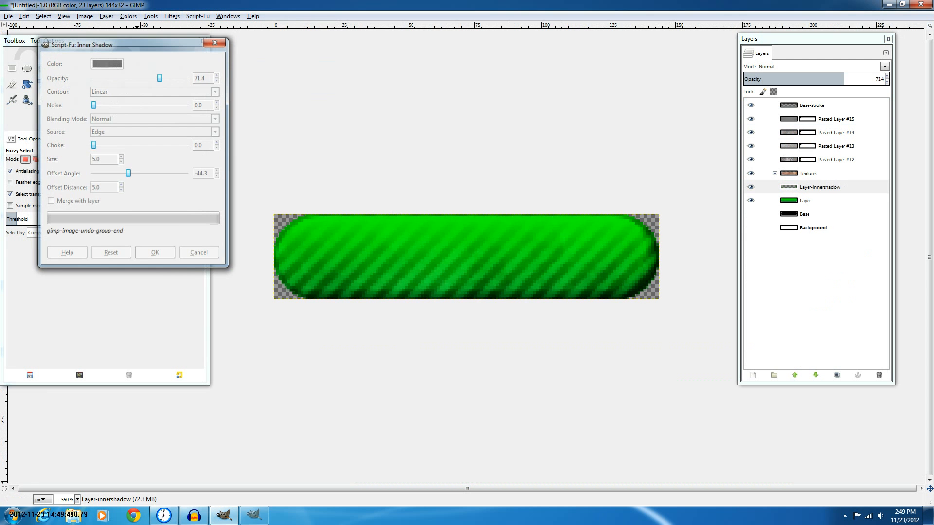
pyautogui.keyDown('ctrl'); pyautogui.scroll(-5, 466, 256); pyautogui.keyUp('ctrl')
pyautogui.keyDown('ctrl'); pyautogui.scroll(1, 466, 256); pyautogui.keyUp('ctrl')
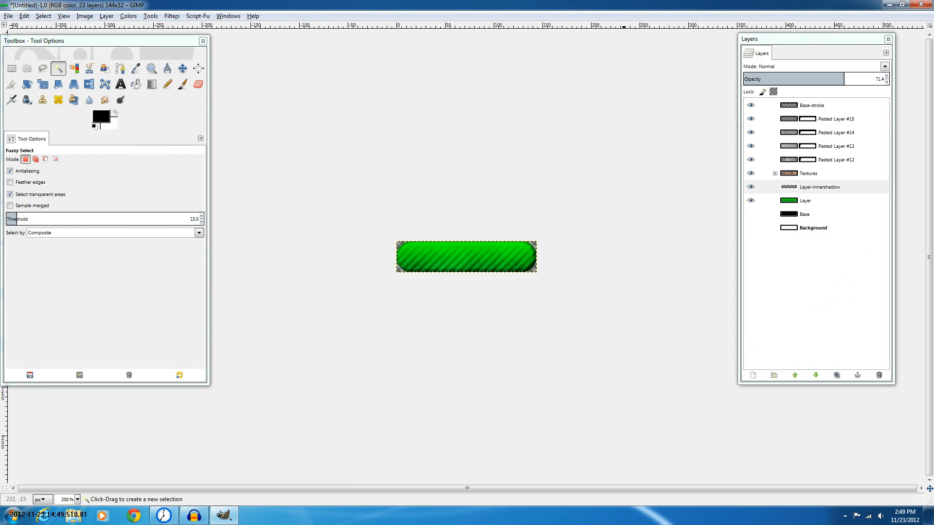
pyautogui.keyDown('ctrl'); pyautogui.scroll(2, 466, 256); pyautogui.keyUp('ctrl')
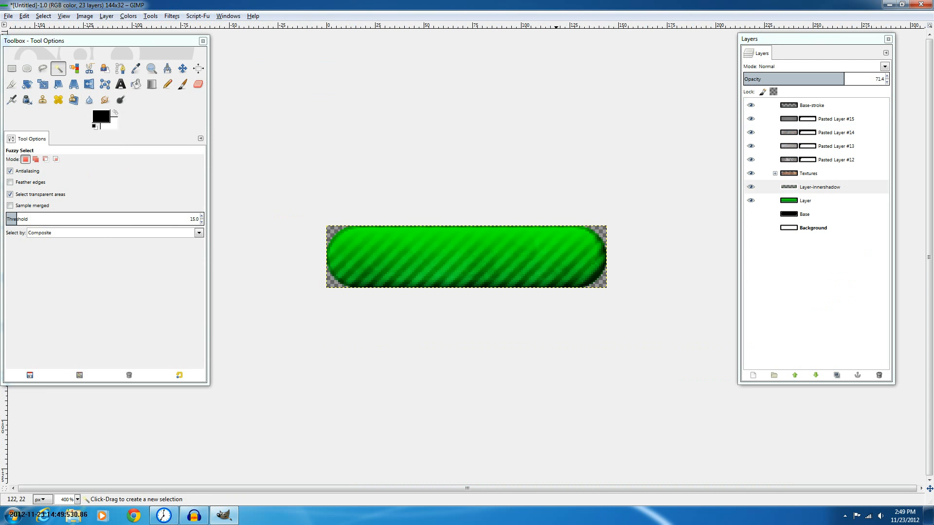
pyautogui.press('ctrl')
pyautogui.hotkey('ctrl', 'z')
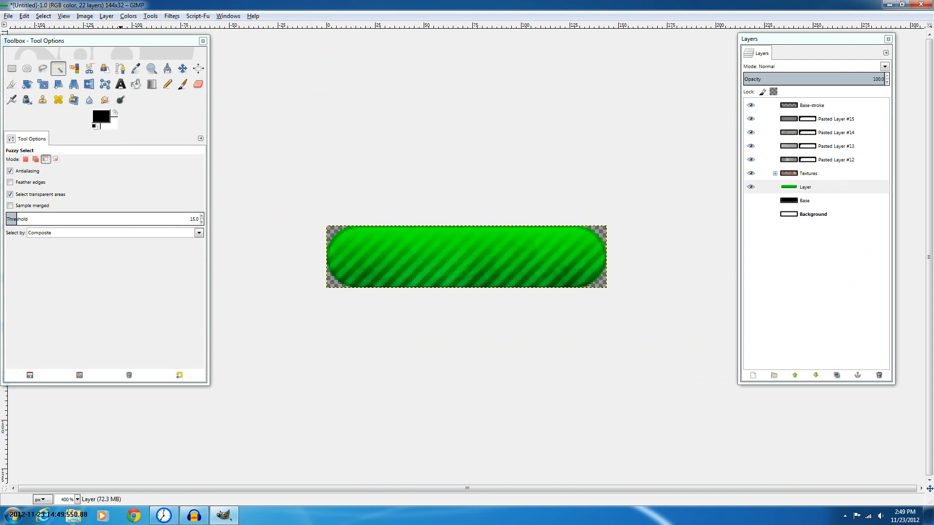
# Reapply the Inner Shadow with its size set to 12.0, then undo it
pyautogui.click(172, 16)
pyautogui.click(207, 38)
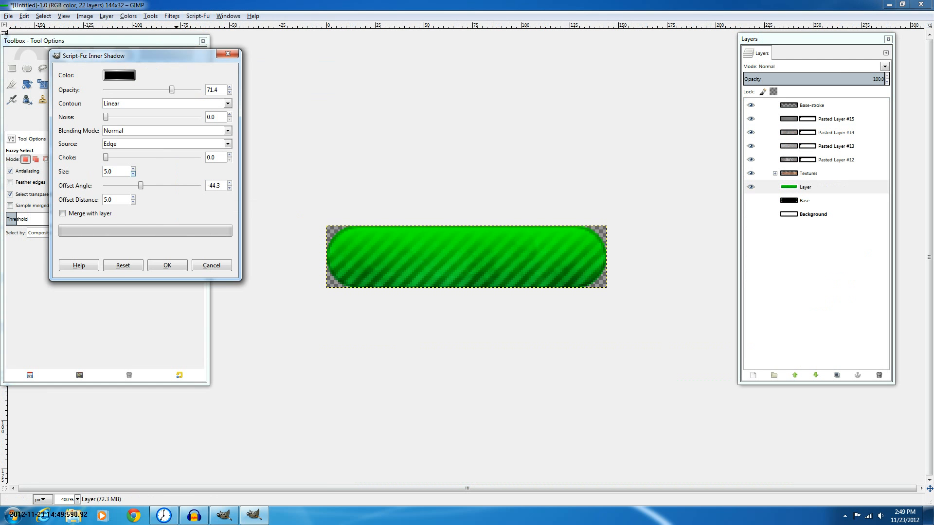
pyautogui.click(133, 169)
pyautogui.click(133, 169)
pyautogui.click(133, 169)
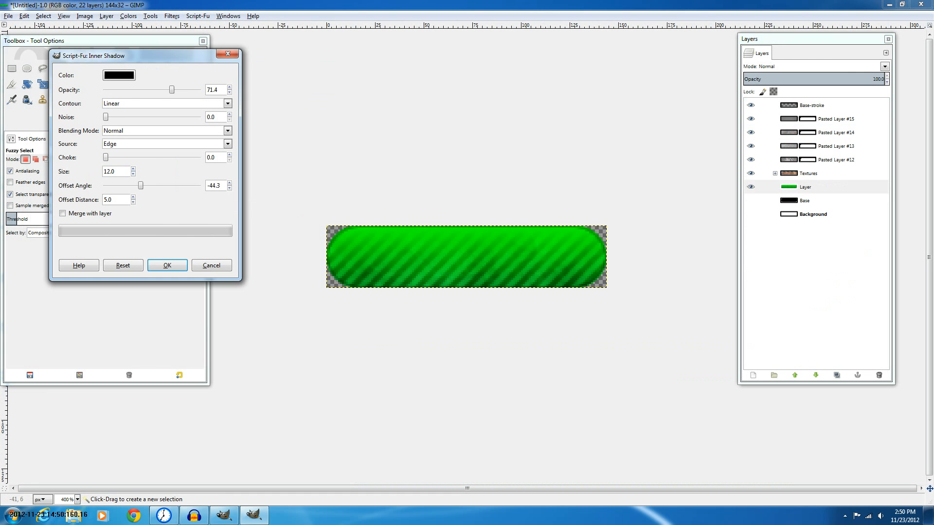
pyautogui.press('Return')
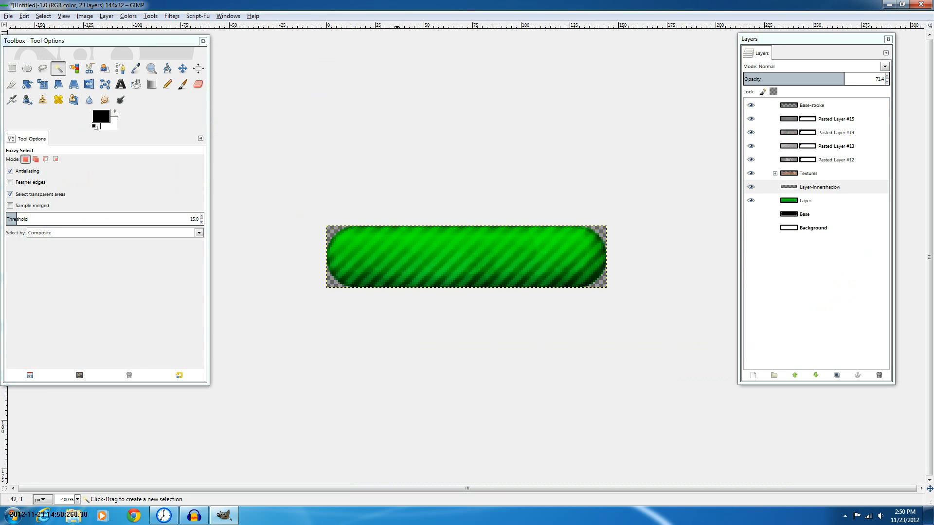
pyautogui.press('ctrl')
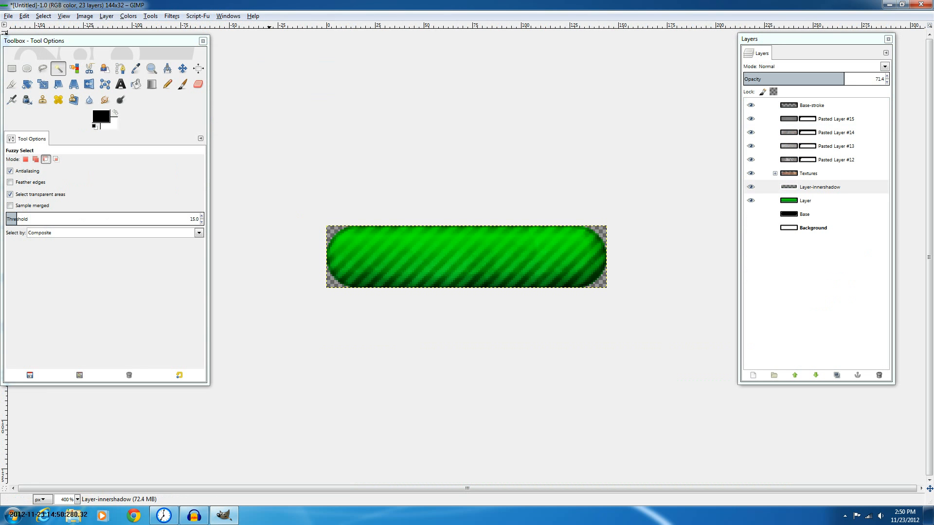
pyautogui.hotkey('ctrl', 'z')
# Reapply the Inner Shadow with an offset distance of 10.0, then undo it
pyautogui.click(198, 16)
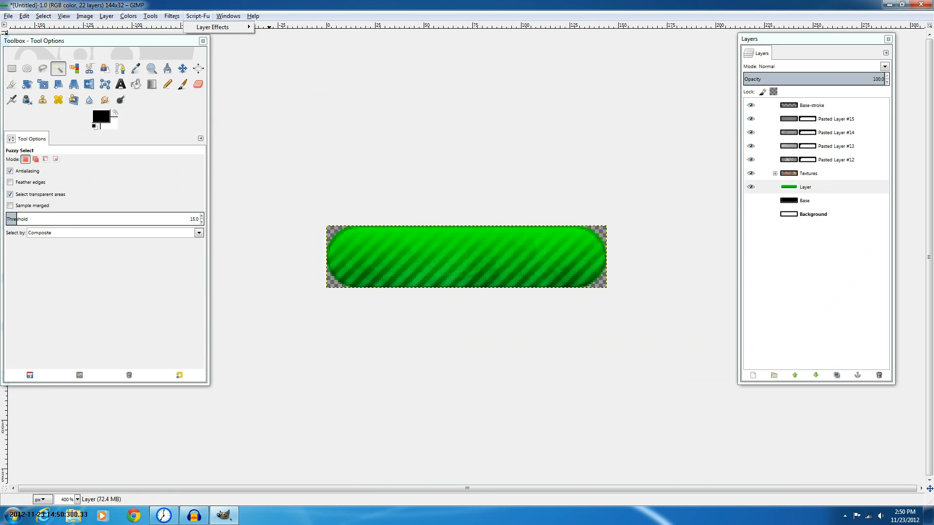
pyautogui.moveTo(218, 28)
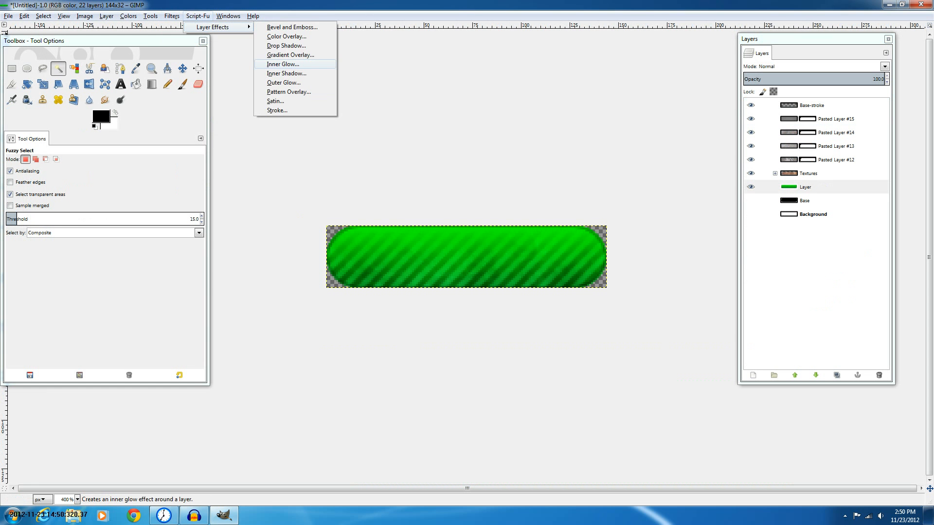
pyautogui.click(286, 74)
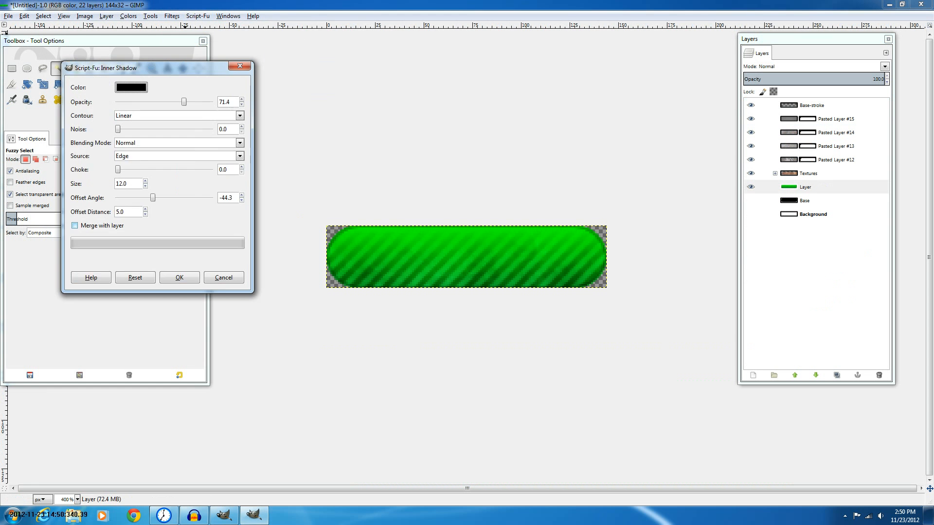
pyautogui.click(145, 186)
pyautogui.click(145, 186)
pyautogui.click(145, 186)
pyautogui.click(144, 187)
pyautogui.click(144, 187)
pyautogui.click(145, 186)
pyautogui.click(145, 209)
pyautogui.click(145, 209)
pyautogui.click(145, 210)
pyautogui.click(144, 209)
pyautogui.click(144, 209)
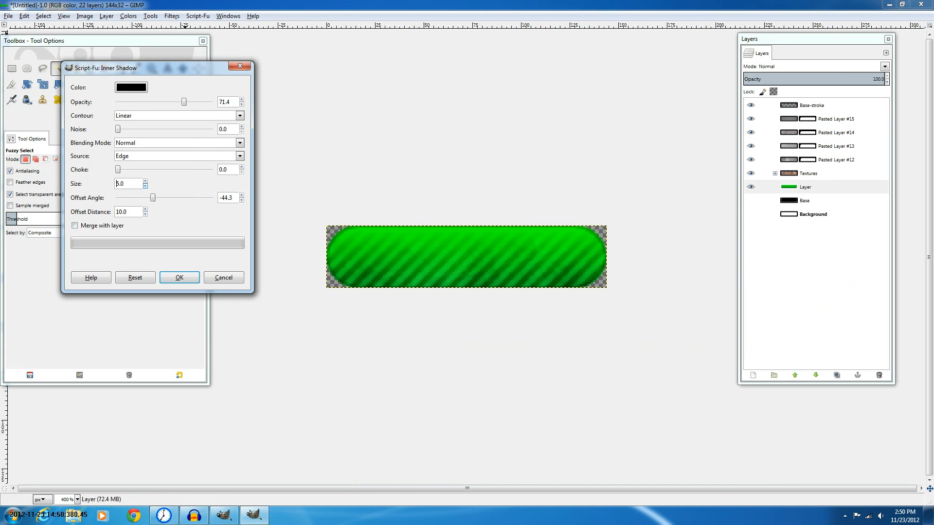
pyautogui.click(179, 278)
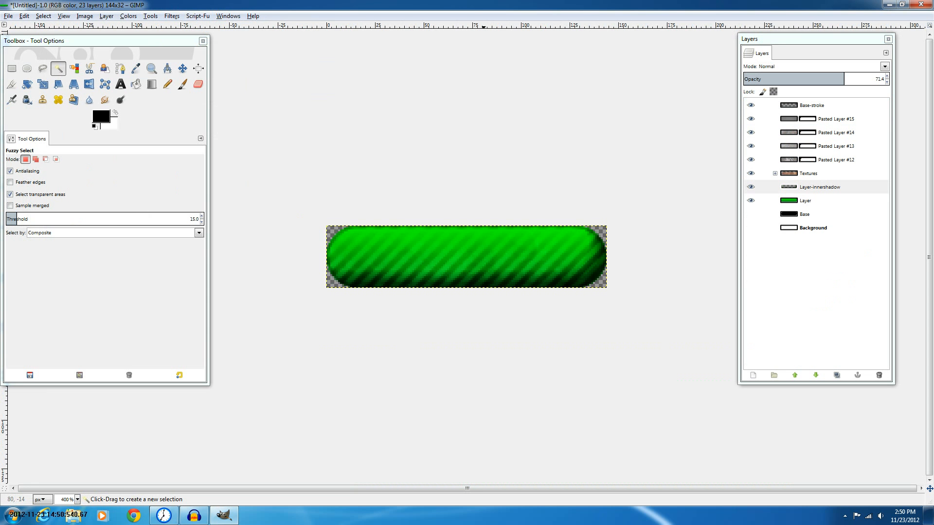
pyautogui.hotkey('ctrl', 'z')
pyautogui.press('m')
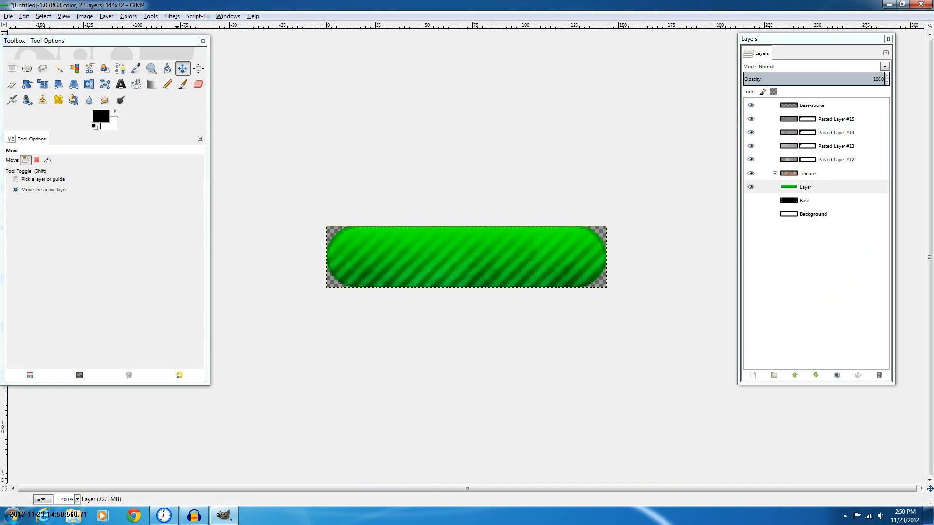
# Reapply the Inner Shadow to the green layer with size 6.0 and offset distance 5.0
pyautogui.click(198, 16)
pyautogui.moveTo(172, 16)
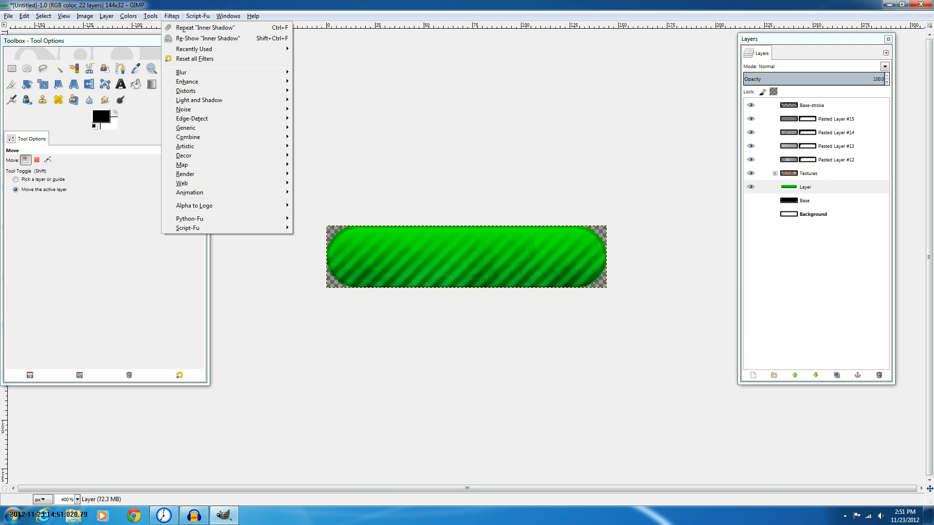
pyautogui.click(207, 38)
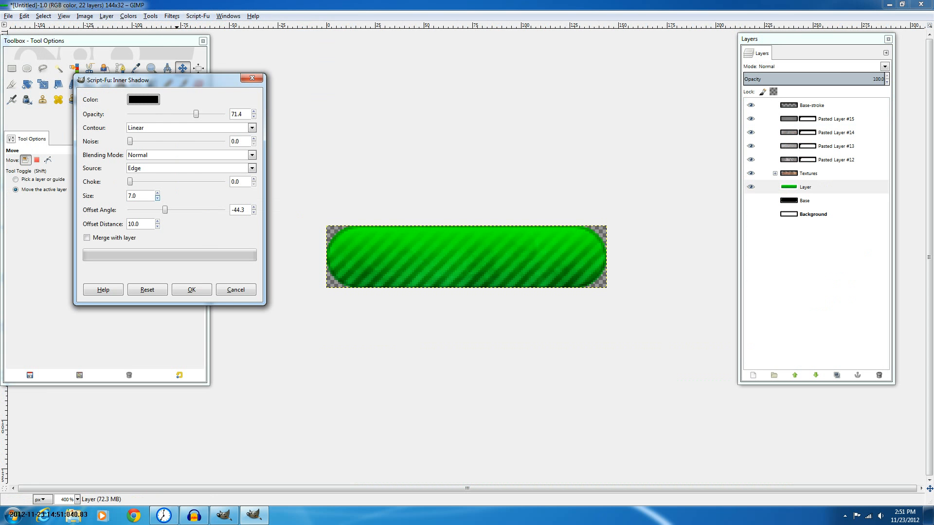
pyautogui.tripleClick(157, 199)
pyautogui.click(157, 226)
pyautogui.click(158, 227)
pyautogui.click(157, 194)
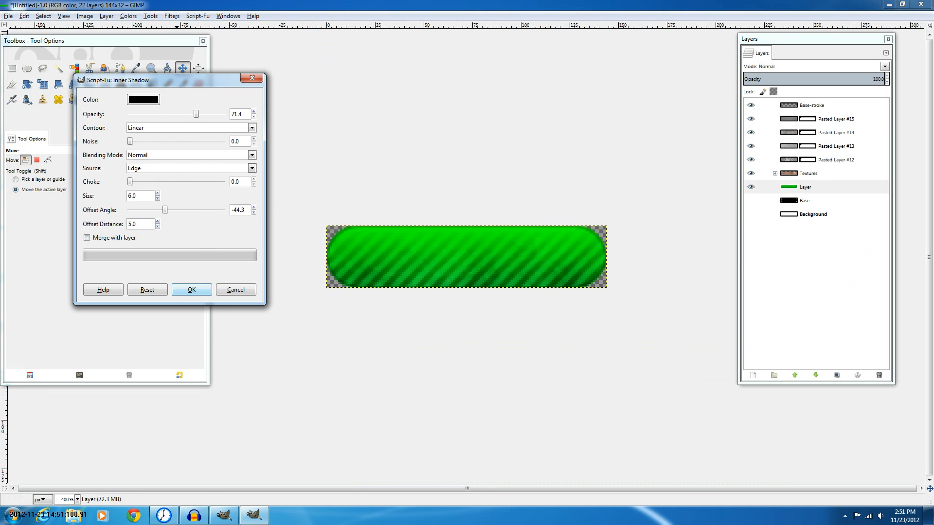
pyautogui.press('Return')
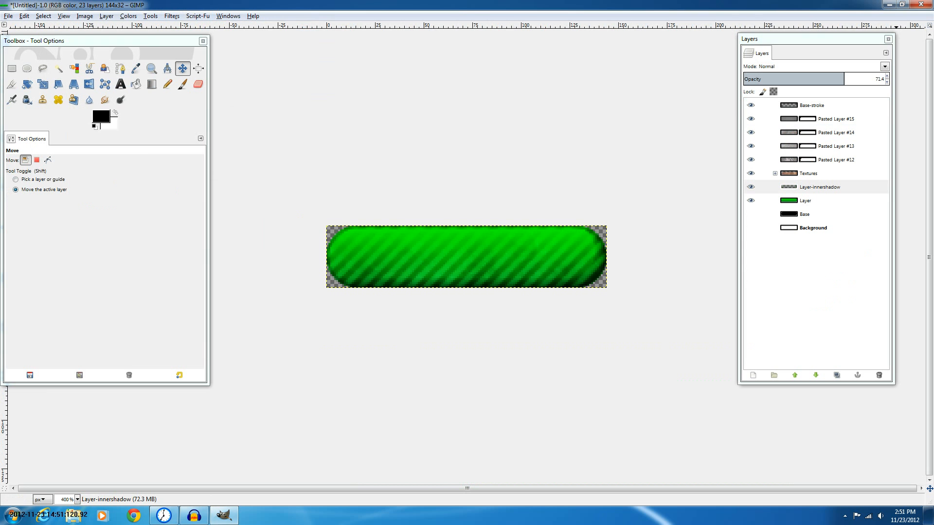
# Set the inner shadow layer's opacity to 71.7
pyautogui.moveTo(844, 78); pyautogui.dragTo(845, 78)
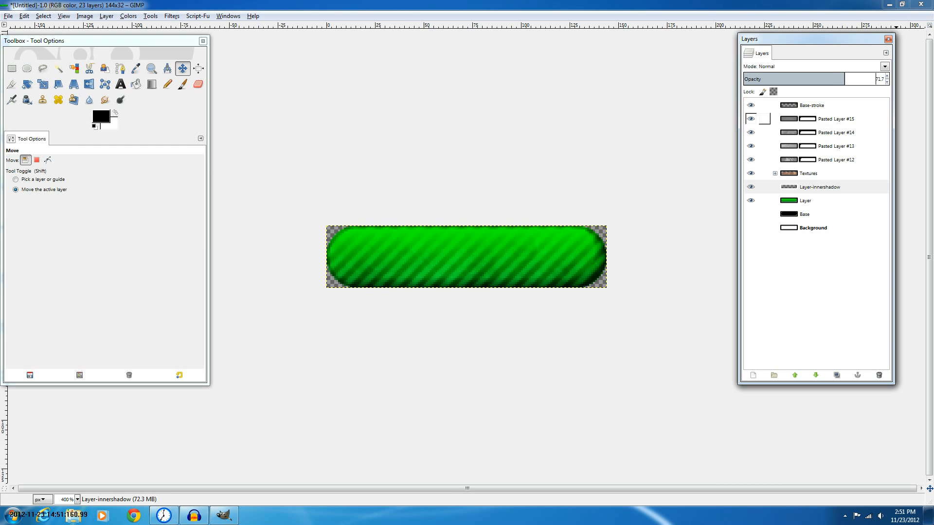
pyautogui.scroll(-3, 508, 258)
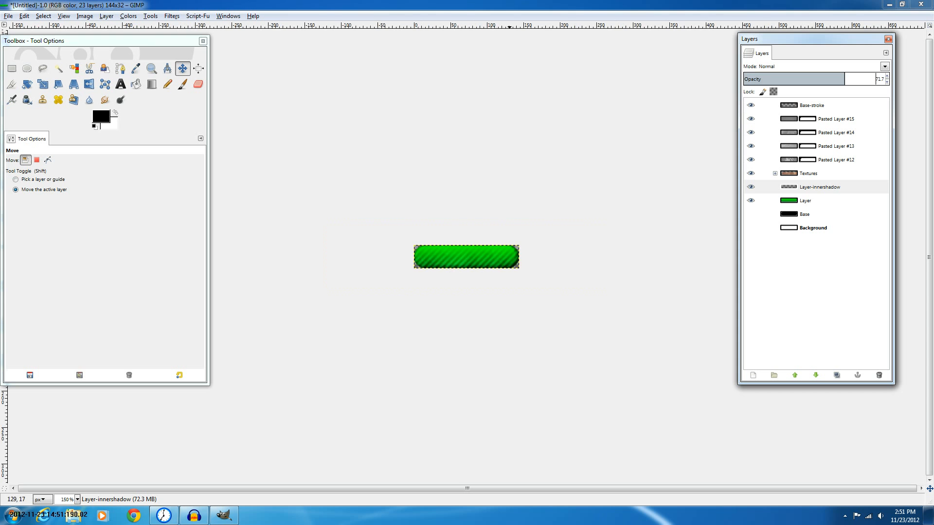
pyautogui.scroll(-1, 508, 258)
pyautogui.scroll(3, 567, 279)
# Apply a white Inner Shadow to the green layer with a 55.6 offset angle, then undo it
pyautogui.click(809, 200)
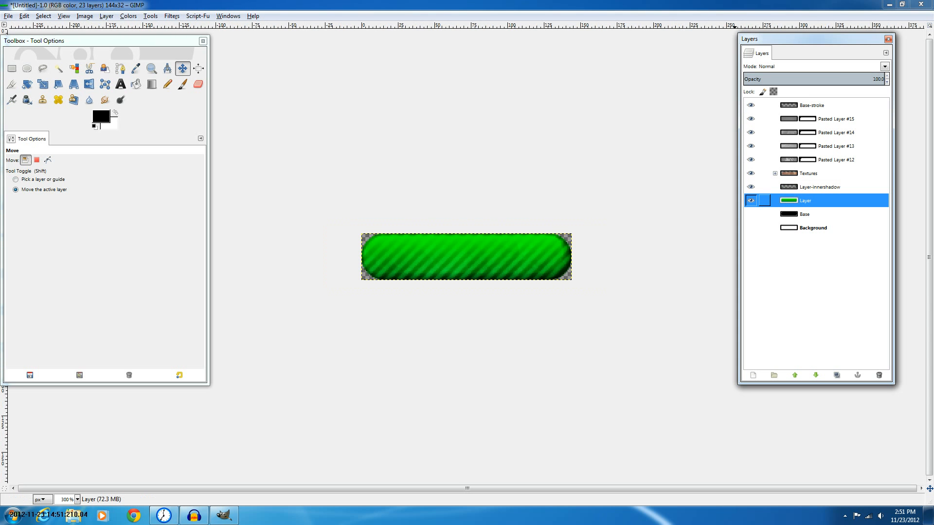
pyautogui.click(198, 16)
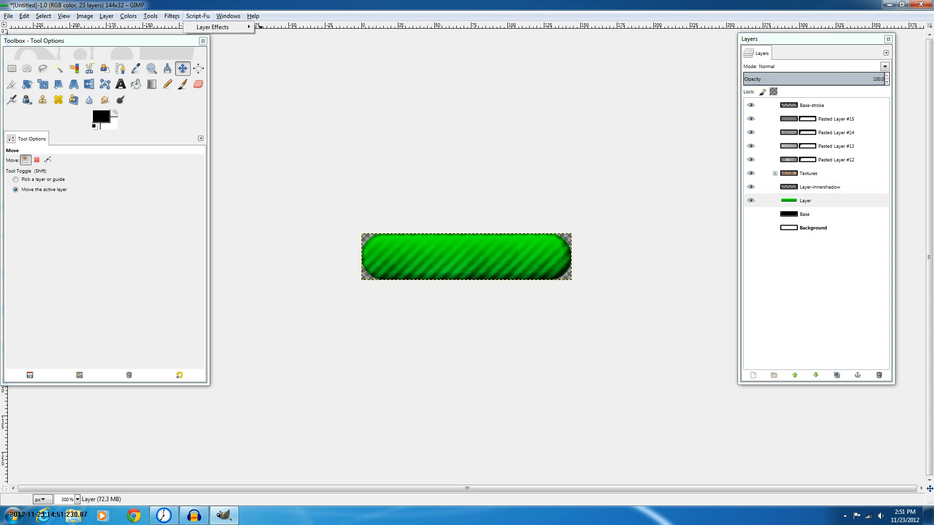
pyautogui.moveTo(212, 27)
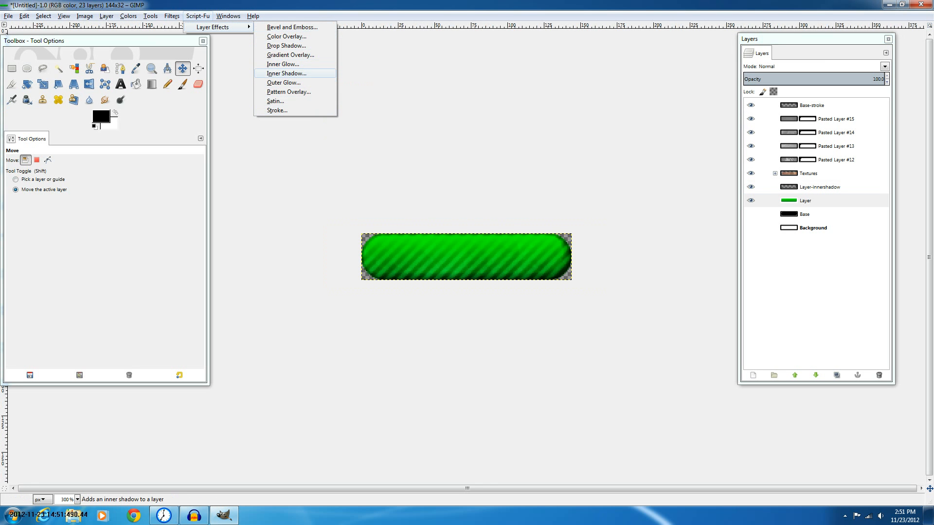
pyautogui.click(286, 73)
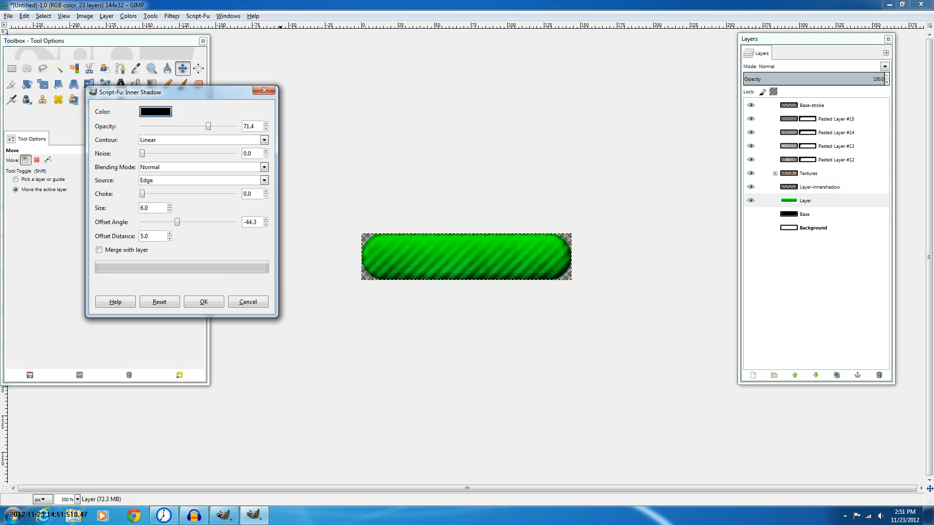
pyautogui.click(156, 112)
pyautogui.press('Return')
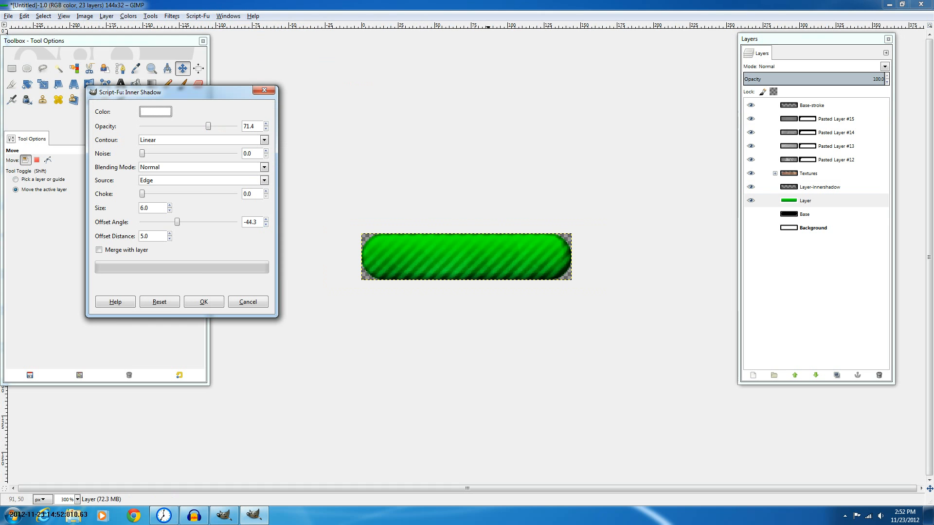
pyautogui.click(177, 222)
pyautogui.moveTo(177, 222); pyautogui.dragTo(203, 222)
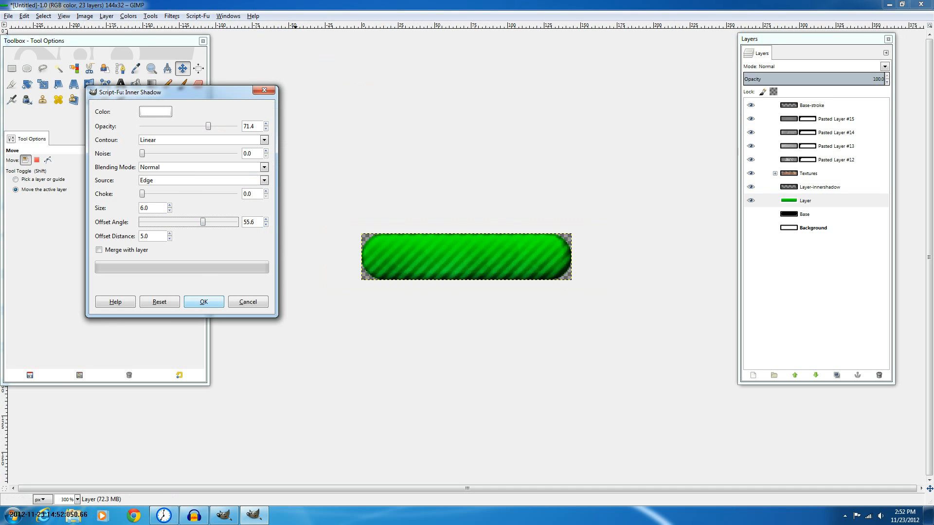
pyautogui.click(203, 301)
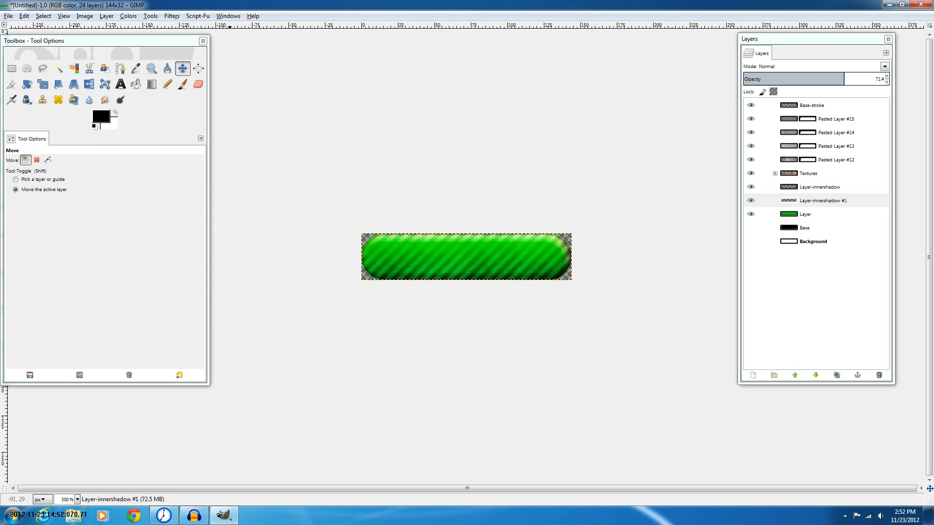
pyautogui.hotkey('ctrl', 'z')
# Reapply the white Inner Shadow with an 83.9 offset angle, then undo it
pyautogui.click(172, 16)
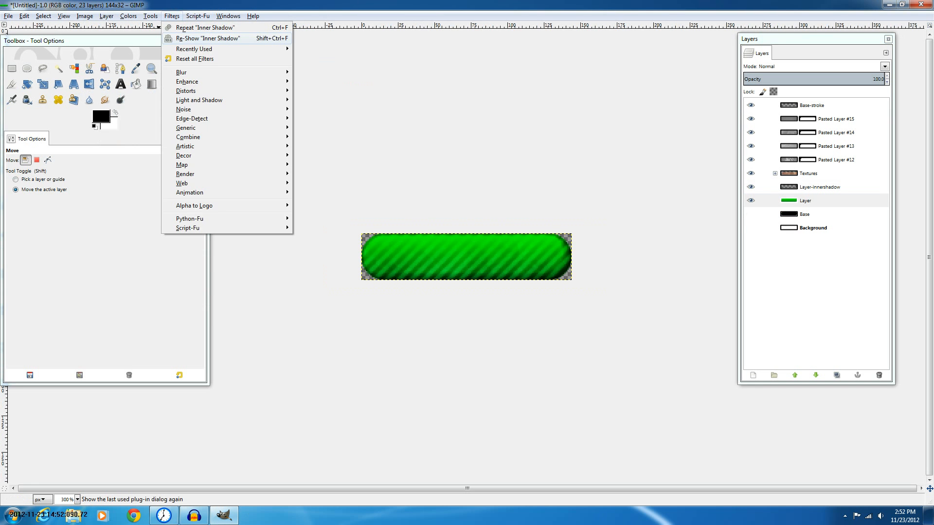
pyautogui.click(209, 38)
pyautogui.moveTo(227, 247); pyautogui.dragTo(235, 246)
pyautogui.click(228, 326)
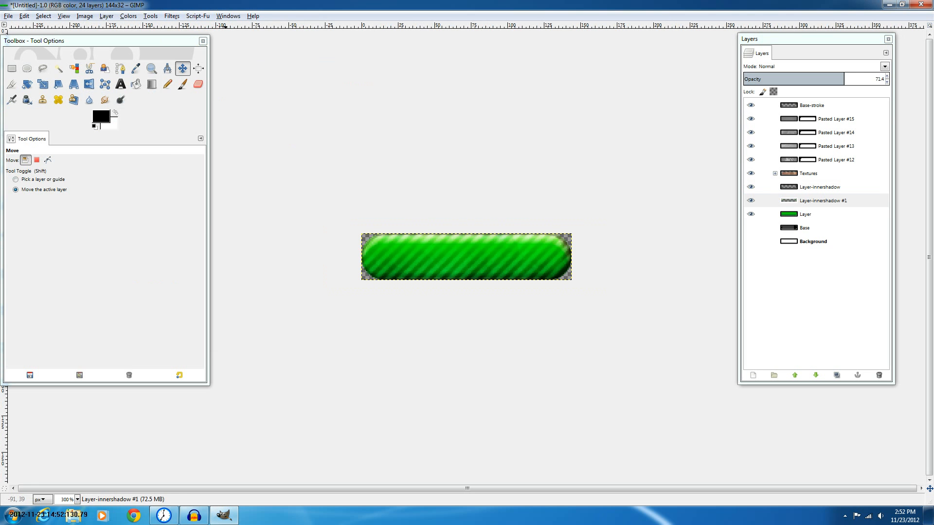
pyautogui.hotkey('ctrl', 'z')
# Reapply the white Inner Shadow with a 121.6 offset angle, then undo it
pyautogui.click(172, 15)
pyautogui.click(208, 38)
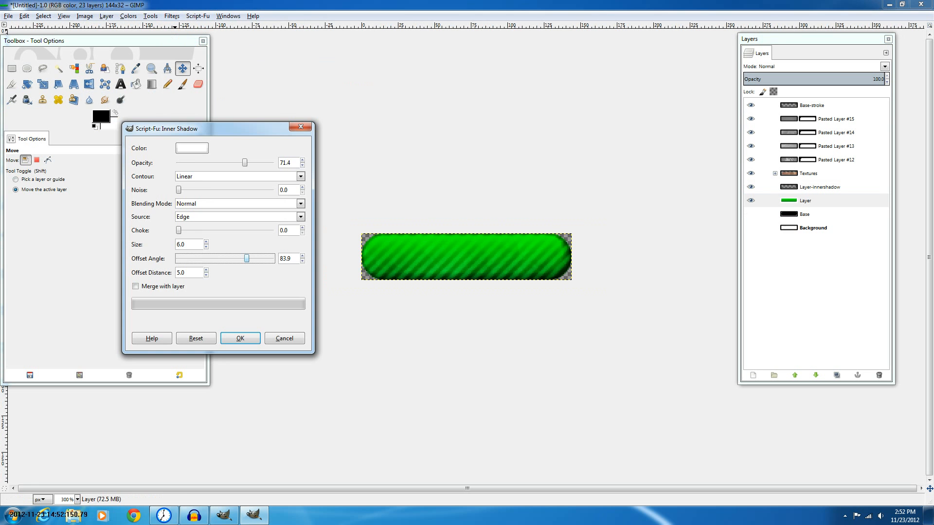
pyautogui.moveTo(246, 258); pyautogui.dragTo(256, 258)
pyautogui.press('Return')
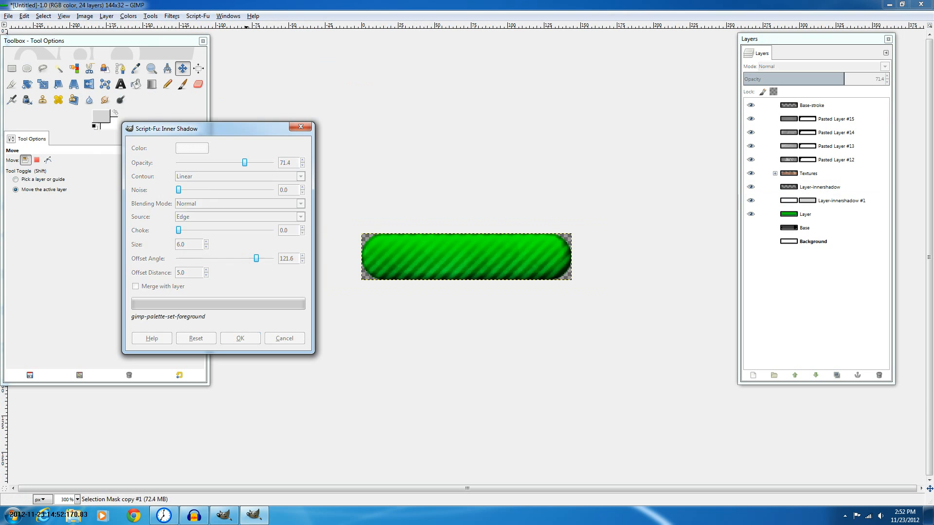
pyautogui.hotkey('ctrl', 'z')
# Reapply the white Inner Shadow with a 140.5 offset angle, then undo it
pyautogui.hotkey('ctrl', 'shift', 'f')
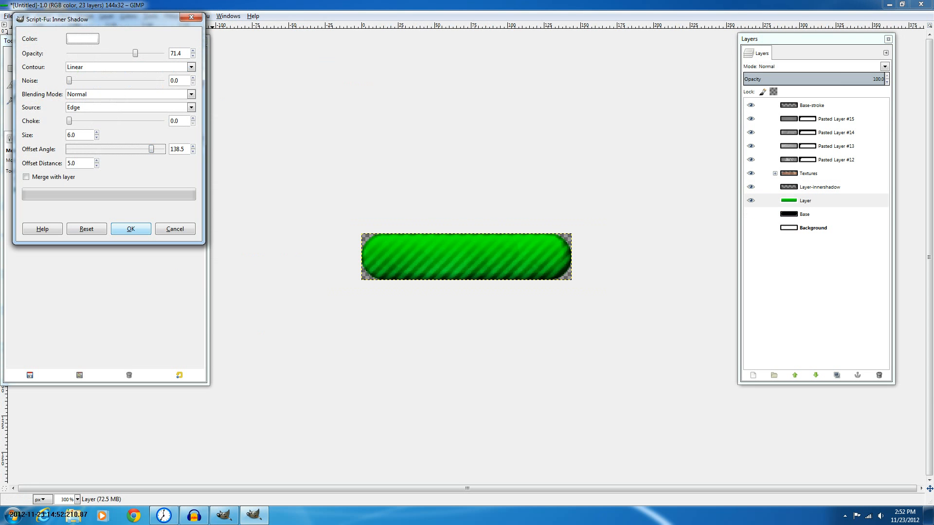
pyautogui.click(170, 149)
pyautogui.scroll(1, 171, 149)
pyautogui.scroll(1, 171, 148)
pyautogui.press('Return')
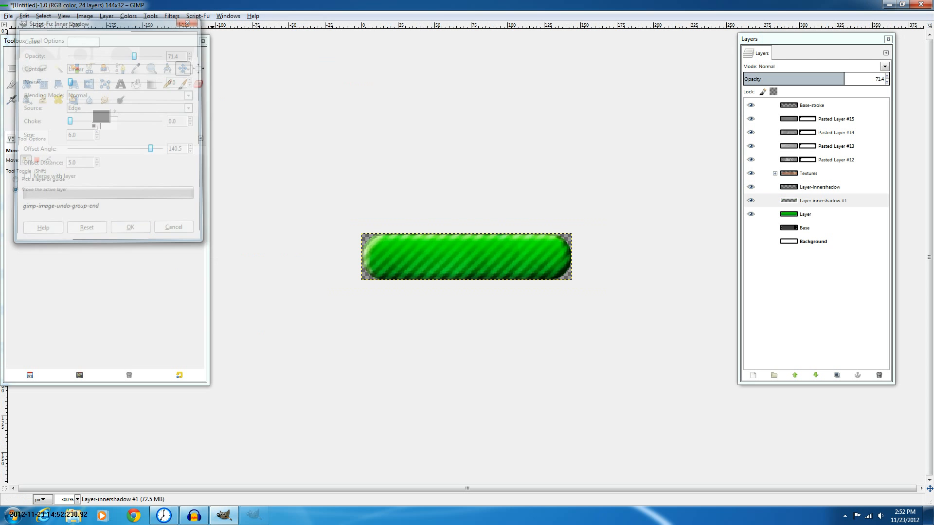
pyautogui.press('ctrl')
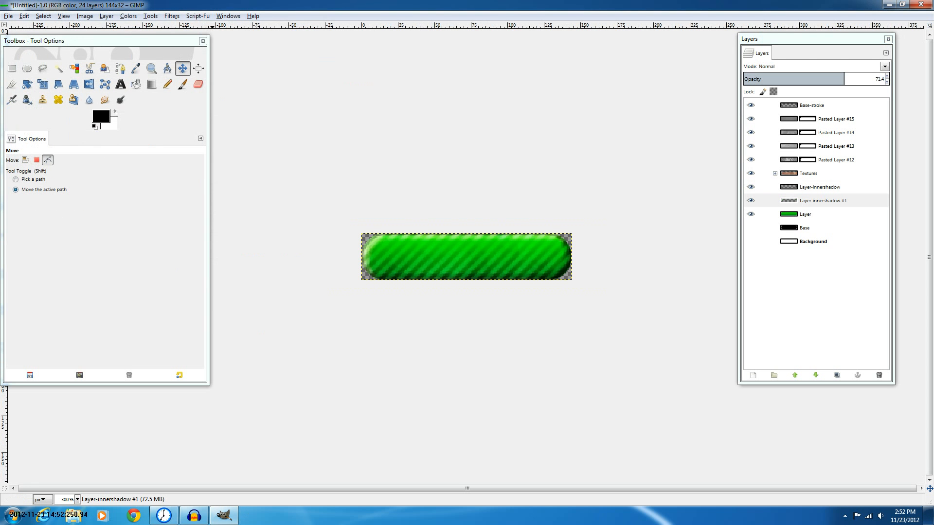
pyautogui.hotkey('ctrl', 'z')
# Reapply the white Inner Shadow with opacity 81.2, size 5.0 and a 140.5 offset angle
pyautogui.hotkey('alt', 'c')
pyautogui.press('Right')
pyautogui.press('Right')
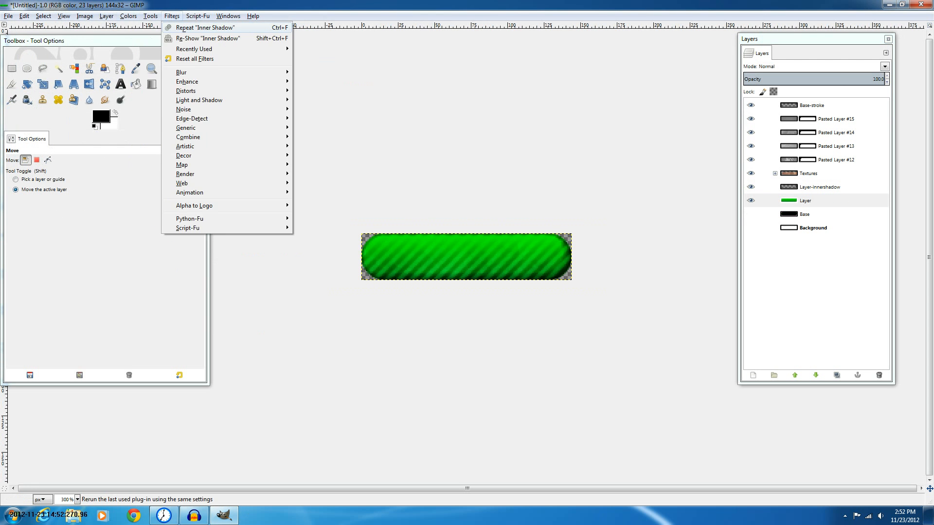
pyautogui.click(213, 38)
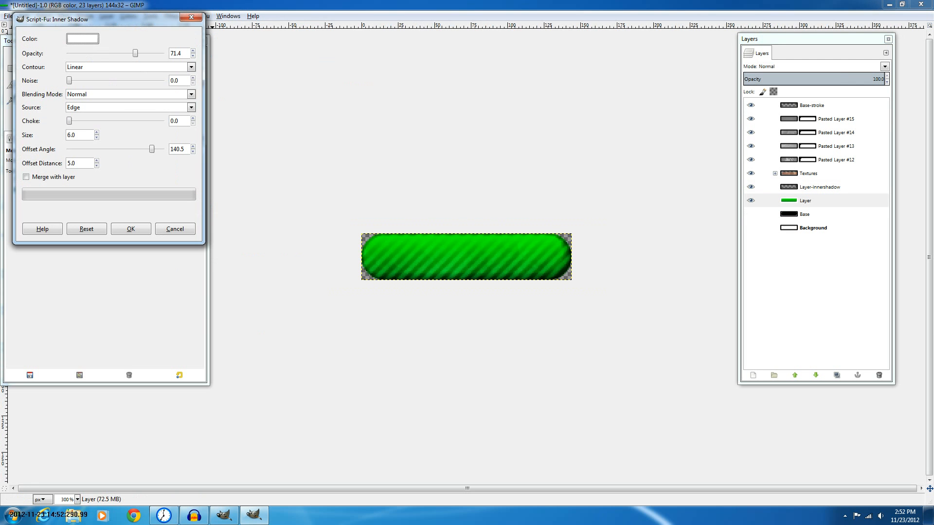
pyautogui.click(68, 135)
pyautogui.moveTo(135, 54); pyautogui.dragTo(144, 54)
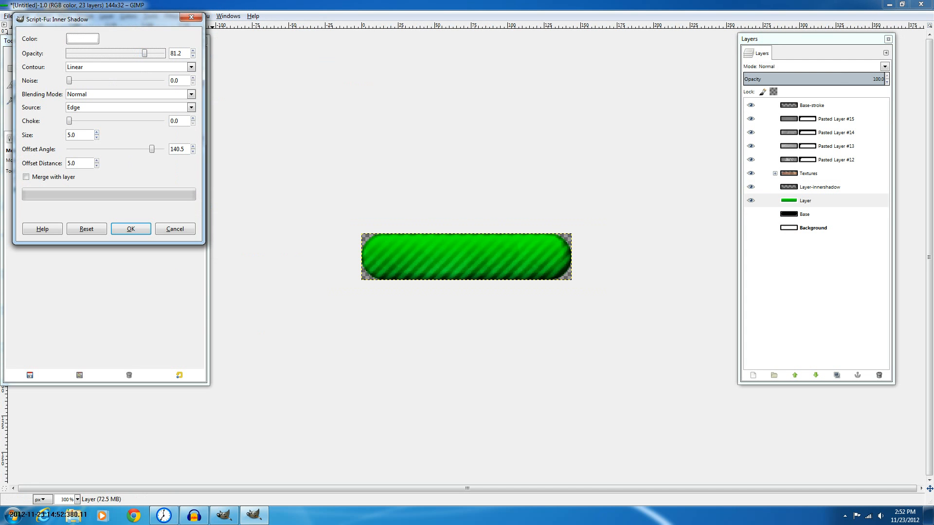
pyautogui.click(97, 160)
pyautogui.press('Return')
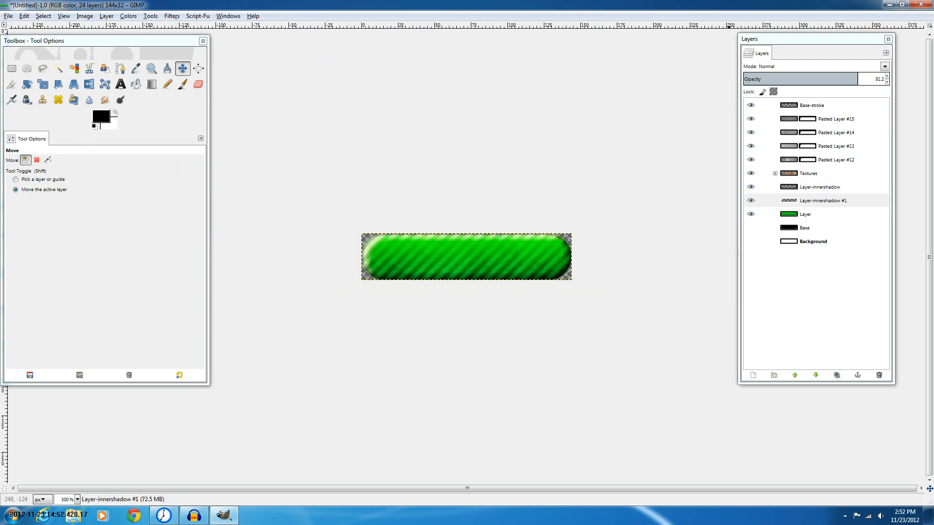
# Set the white inner shadow layer's opacity to 71.5
pyautogui.moveTo(822, 201)
pyautogui.mouseDown()
pyautogui.moveTo(802, 104)
pyautogui.moveTo(815, 212)
pyautogui.mouseUp()
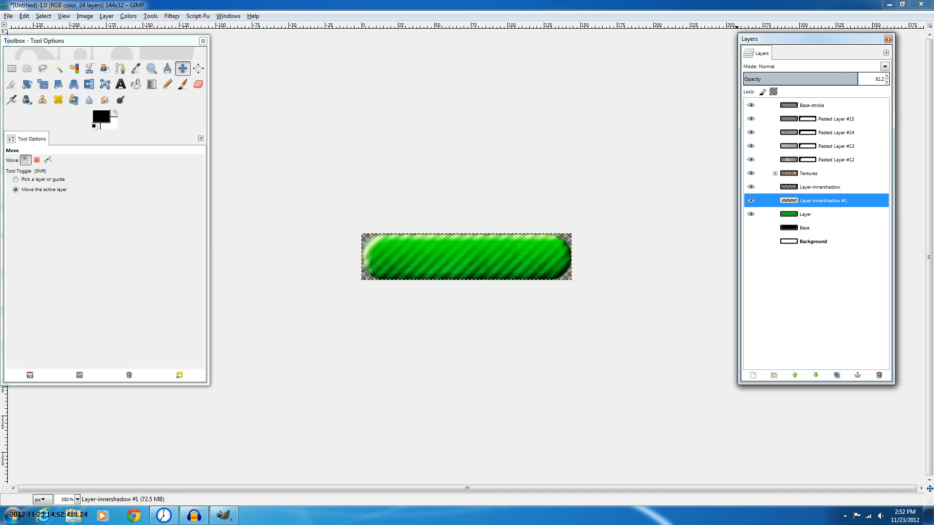
pyautogui.press('-')
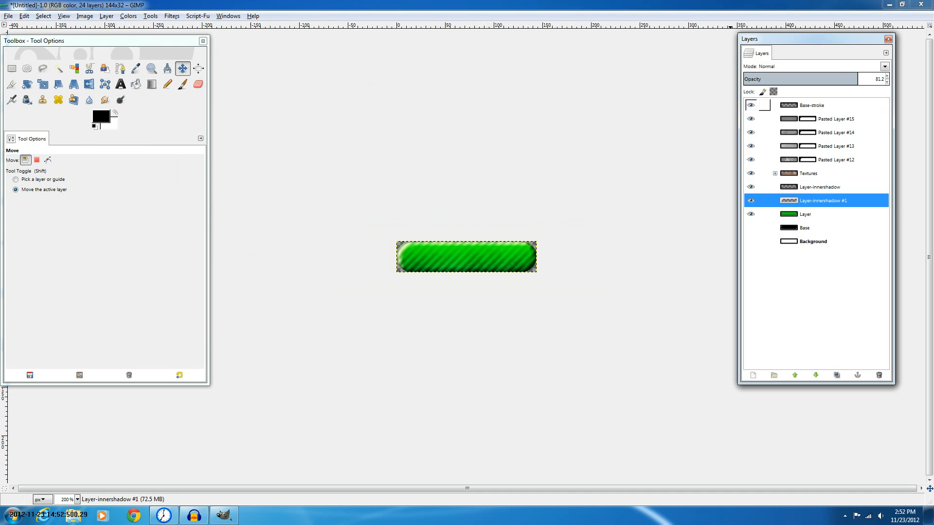
pyautogui.click(855, 77)
pyautogui.moveTo(854, 77)
pyautogui.mouseDown()
pyautogui.moveTo(777, 77)
pyautogui.moveTo(844, 77)
pyautogui.mouseUp()
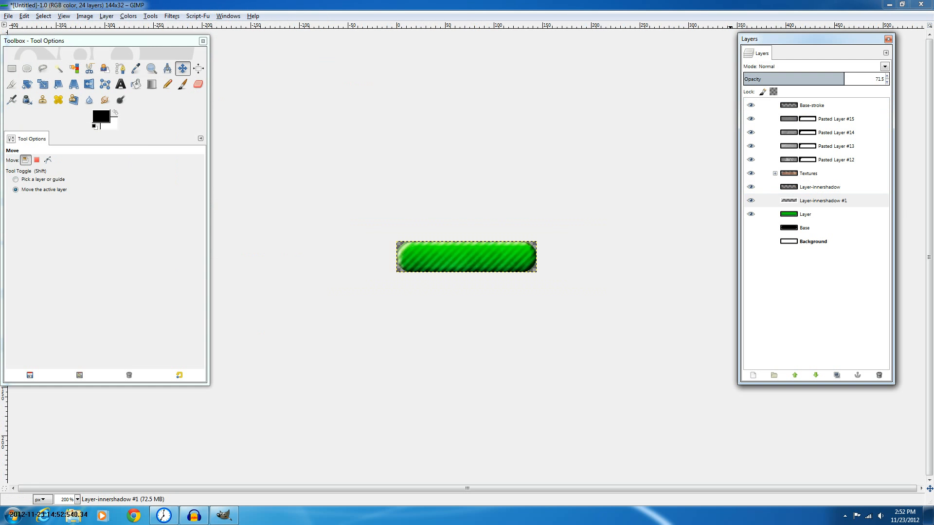
pyautogui.scroll(1, 389, 156)
pyautogui.press('1')
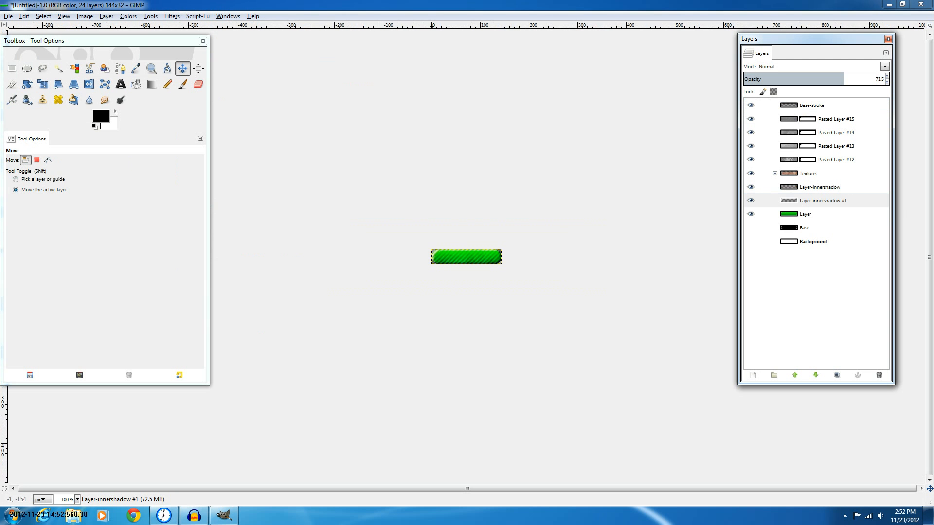
pyautogui.scroll(3, 685, 155)
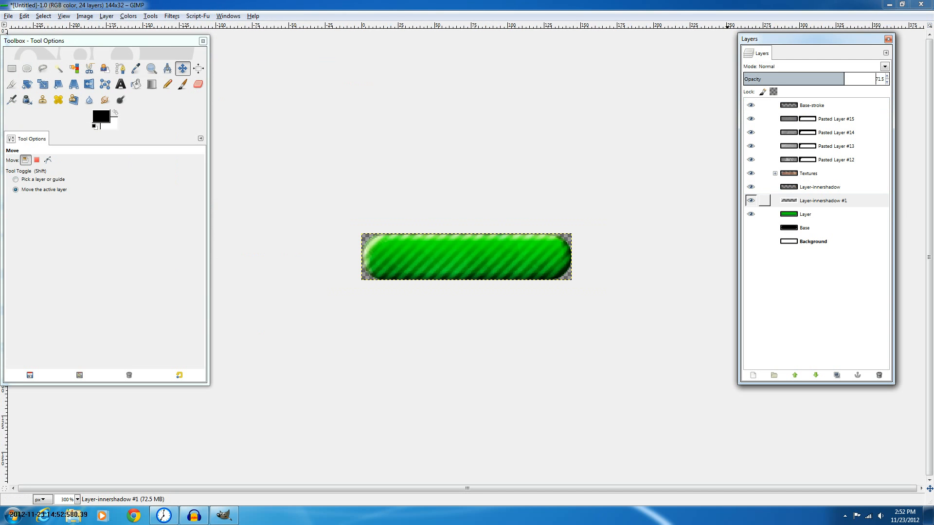
# Link both inner shadow layers and move them to the top of the layer stack
pyautogui.click(764, 187)
pyautogui.click(764, 201)
pyautogui.moveTo(792, 200); pyautogui.dragTo(792, 98)
pyautogui.moveTo(792, 201); pyautogui.dragTo(792, 103)
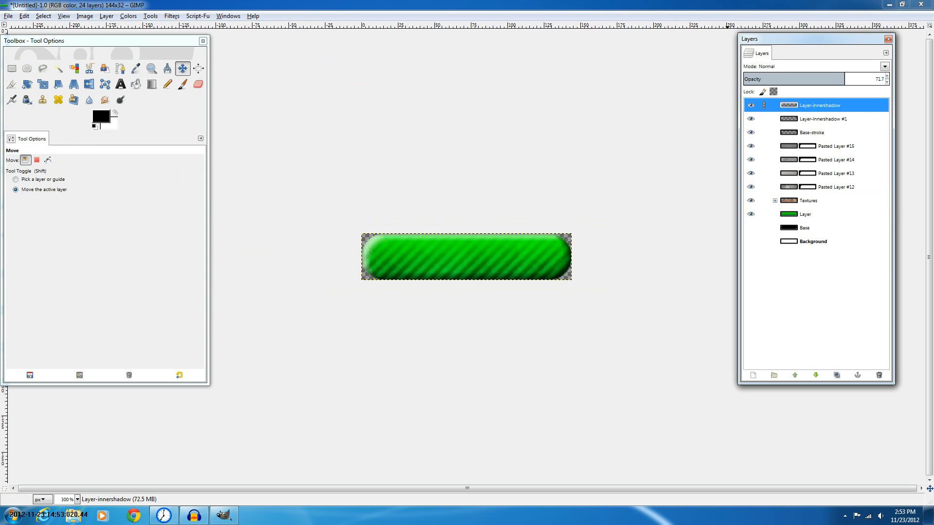
# Try switching both inner shadow layers to Overlay blend mode
pyautogui.click(885, 67)
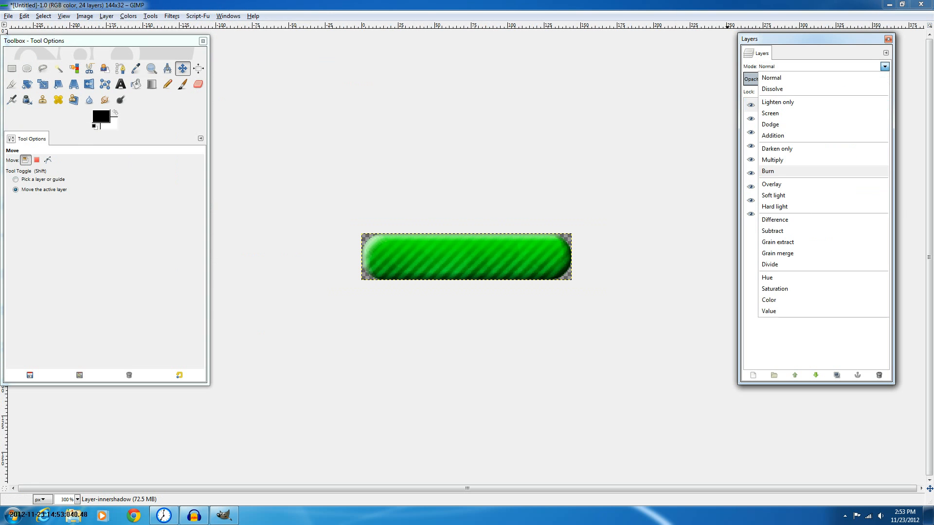
pyautogui.click(772, 184)
pyautogui.click(823, 119)
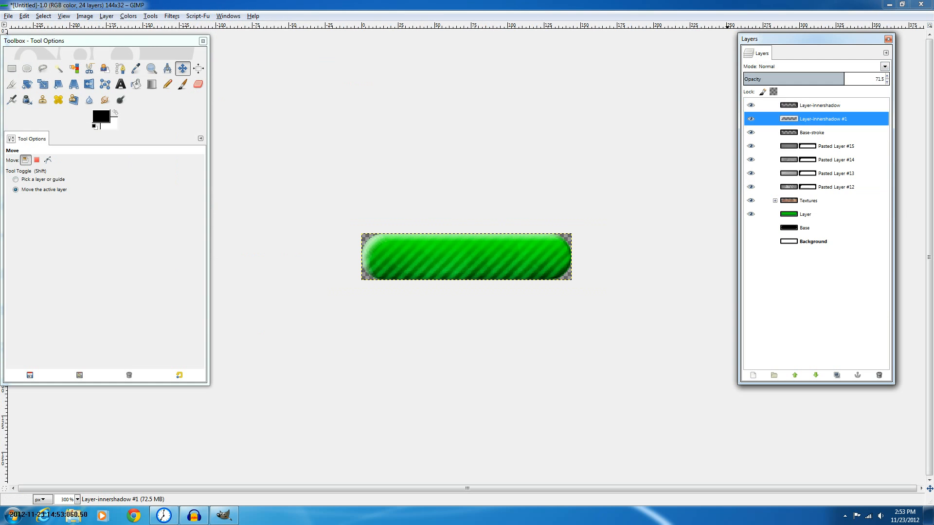
pyautogui.click(885, 66)
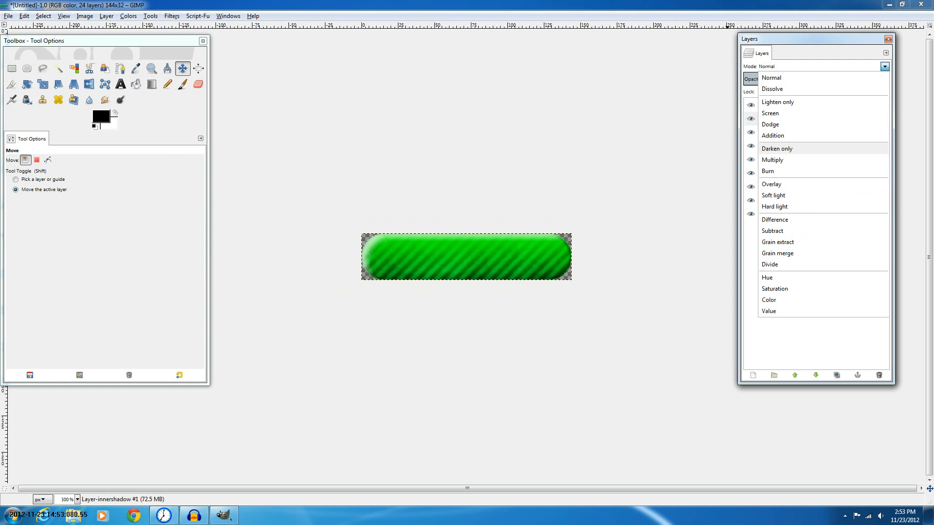
pyautogui.click(771, 184)
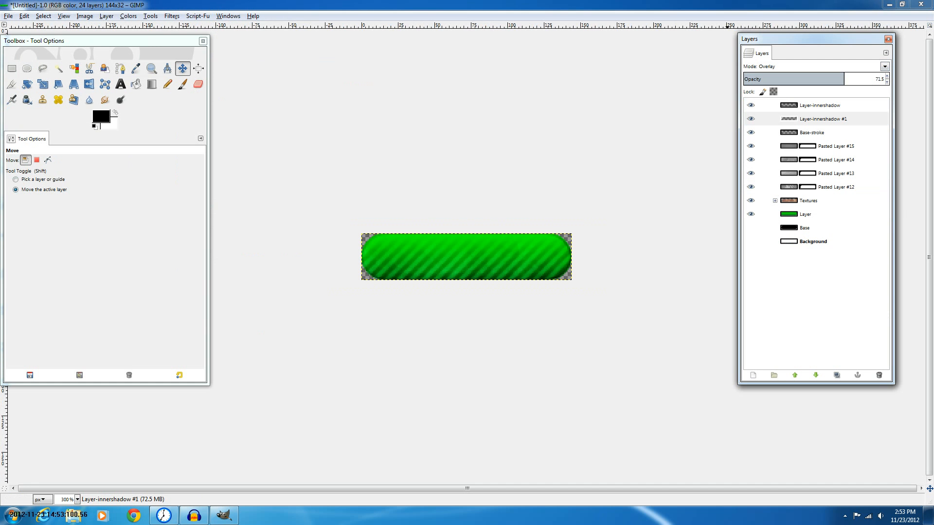
pyautogui.hotkey('ctrl', 'z')
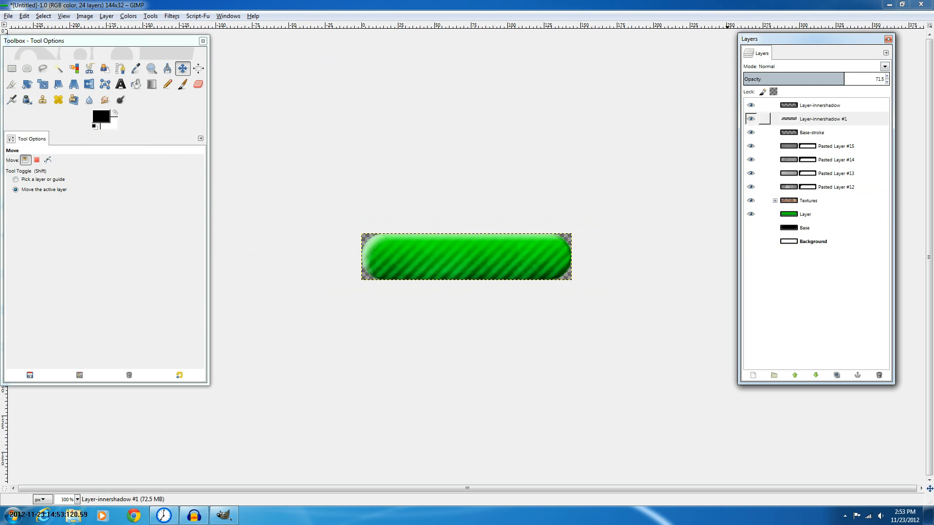
# Return both inner shadow layers to Normal blend mode
pyautogui.click(820, 105)
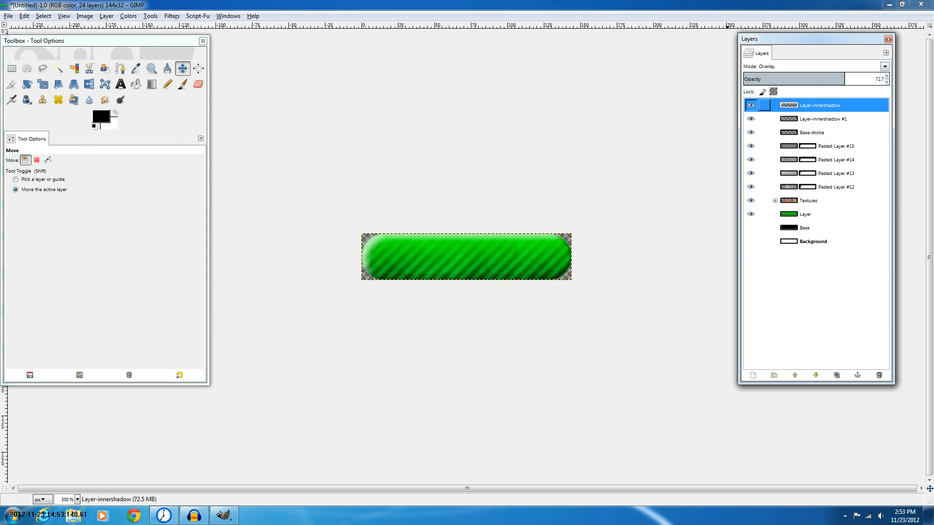
pyautogui.click(823, 119)
pyautogui.click(885, 66)
pyautogui.click(771, 78)
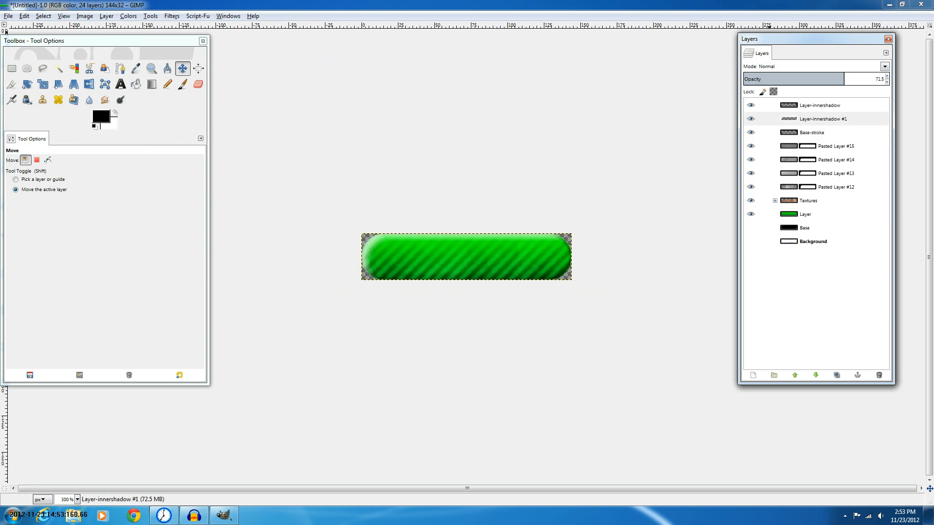
pyautogui.click(820, 105)
pyautogui.click(885, 66)
pyautogui.click(772, 78)
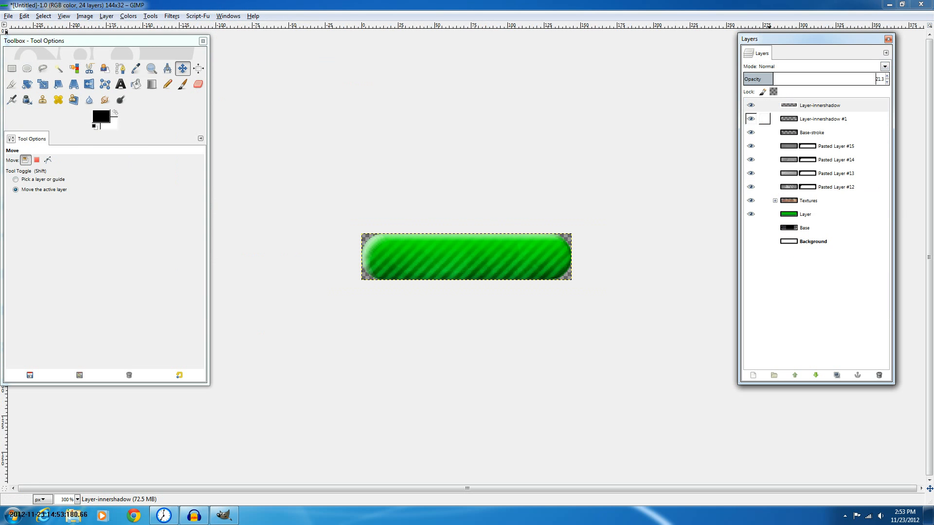
# Move both inner shadow layers down below the Textures group, just above the green base layer
pyautogui.moveTo(822, 119); pyautogui.dragTo(822, 207)
pyautogui.moveTo(820, 105); pyautogui.dragTo(813, 212)
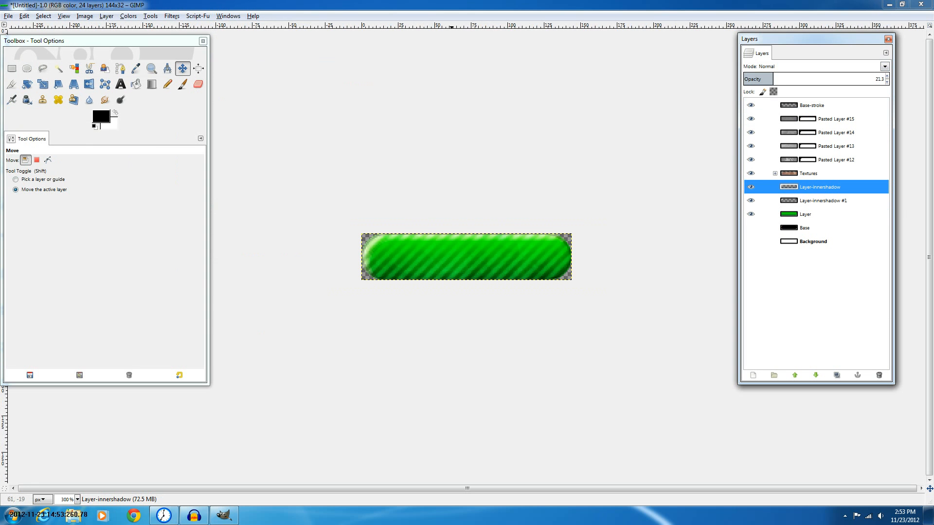
# Zoom in, load the green base layer's alpha channel as a selection and cut its pixels
pyautogui.scroll(1, 452, 207)
pyautogui.press('+')
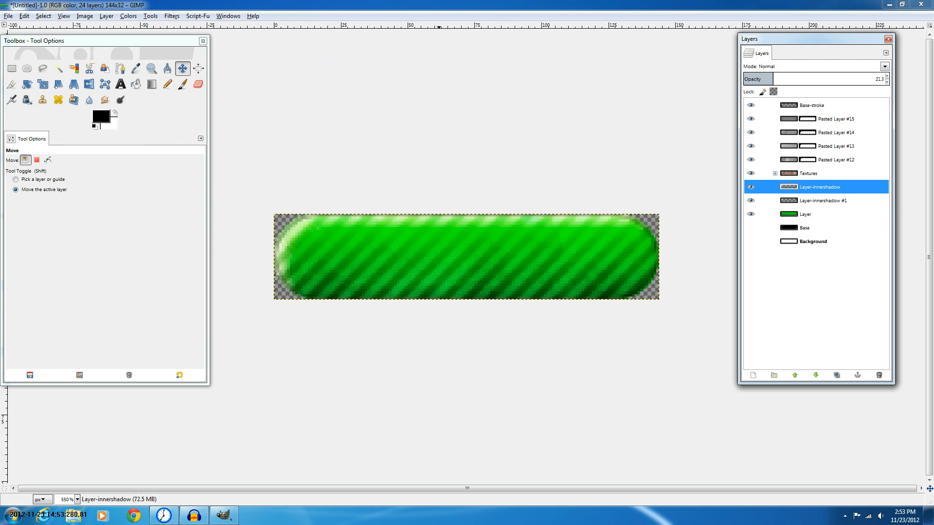
pyautogui.rightClick(826, 219)
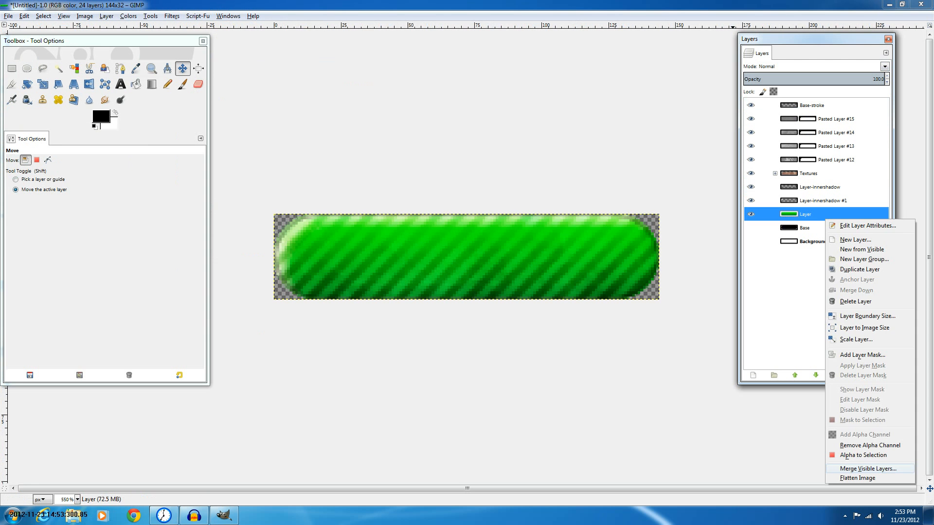
pyautogui.click(856, 455)
pyautogui.hotkey('ctrl', 'x')
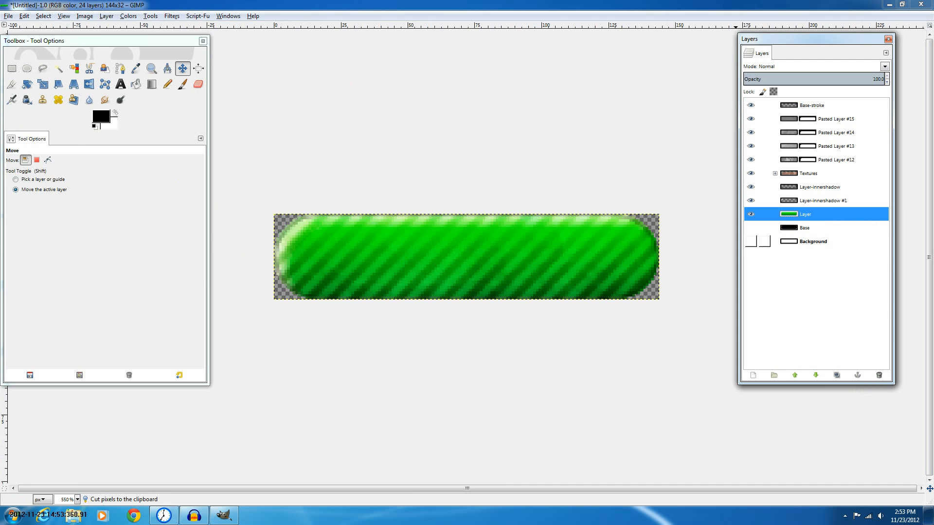
pyautogui.click(751, 241)
pyautogui.click(813, 241)
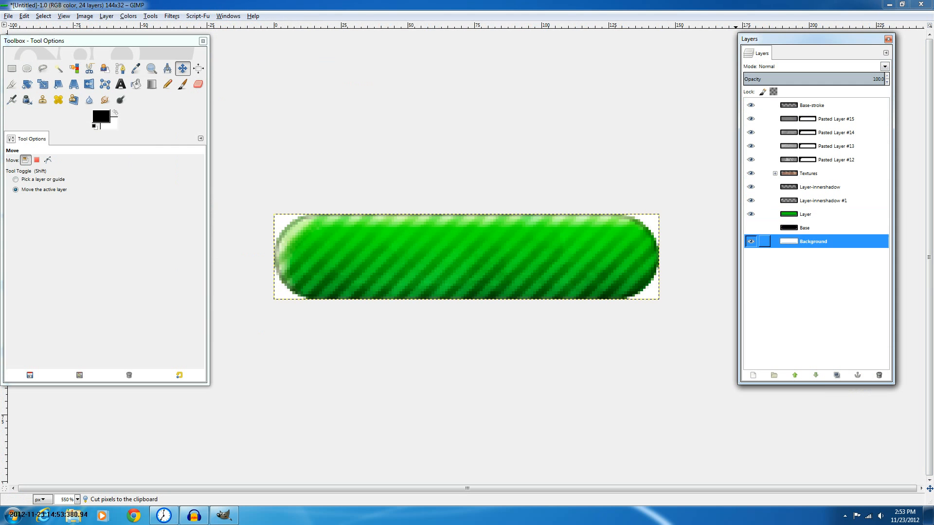
pyautogui.click(751, 241)
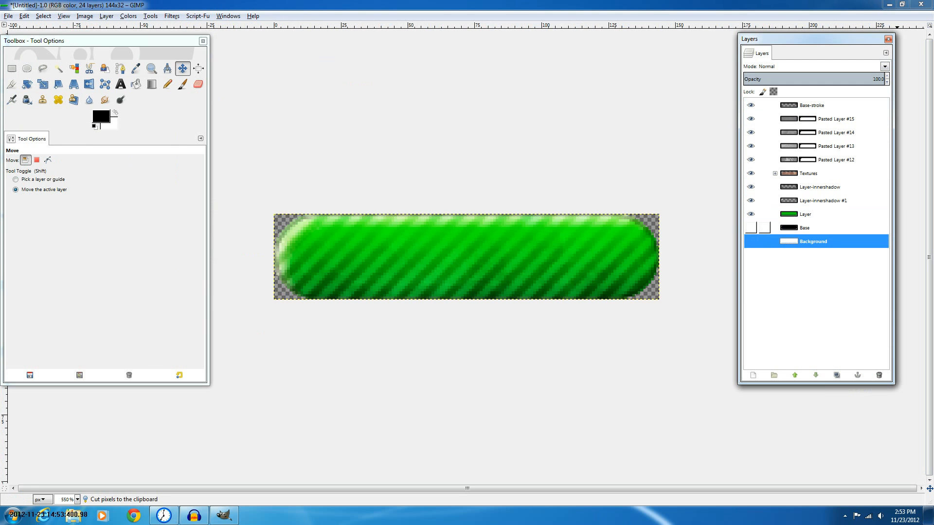
pyautogui.click(806, 215)
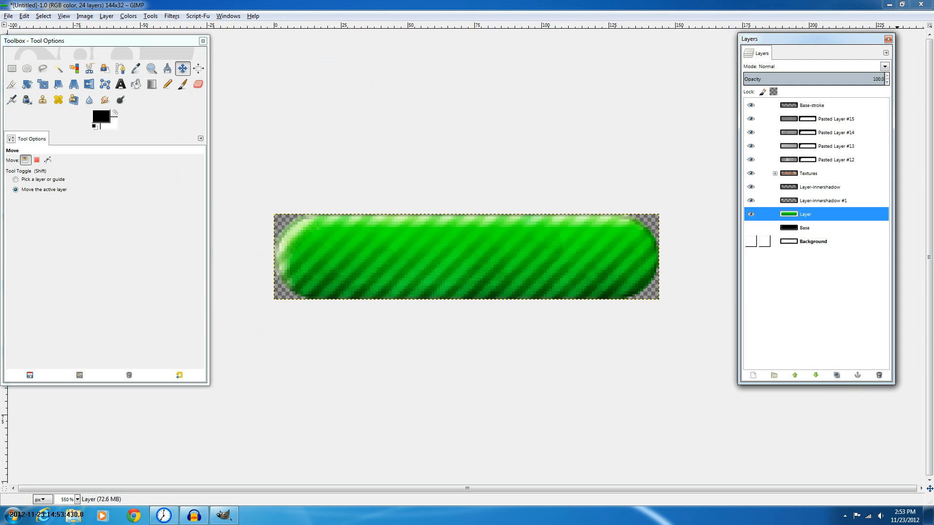
# Load the green layer's alpha as a selection and rename that layer to Color
pyautogui.rightClick(830, 218)
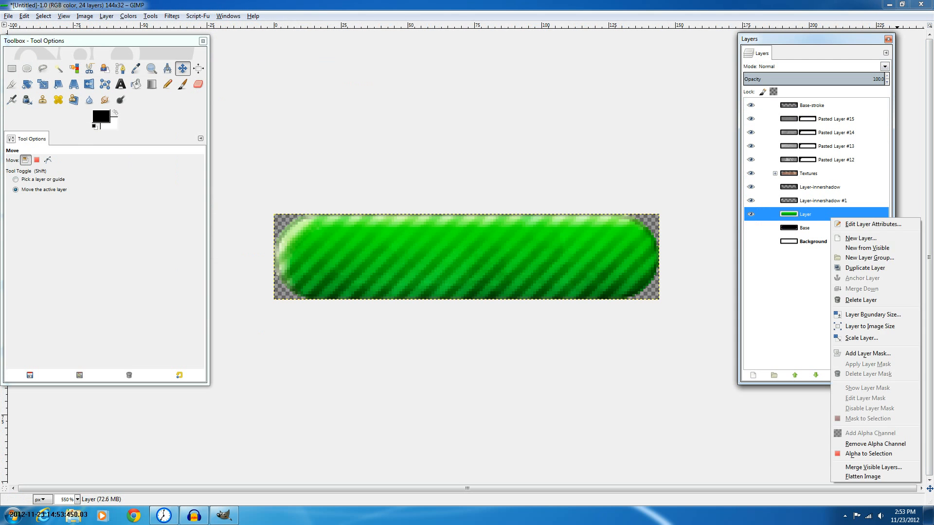
pyautogui.click(869, 453)
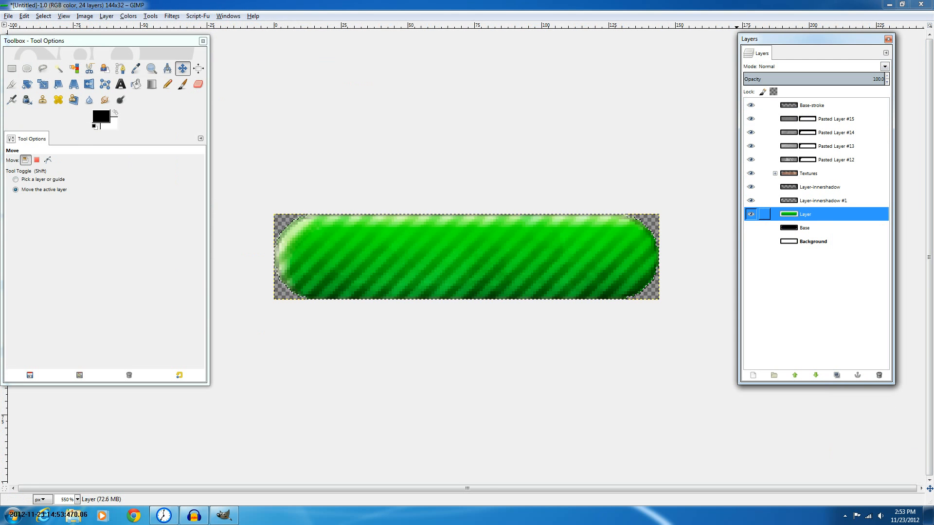
pyautogui.doubleClick(789, 214)
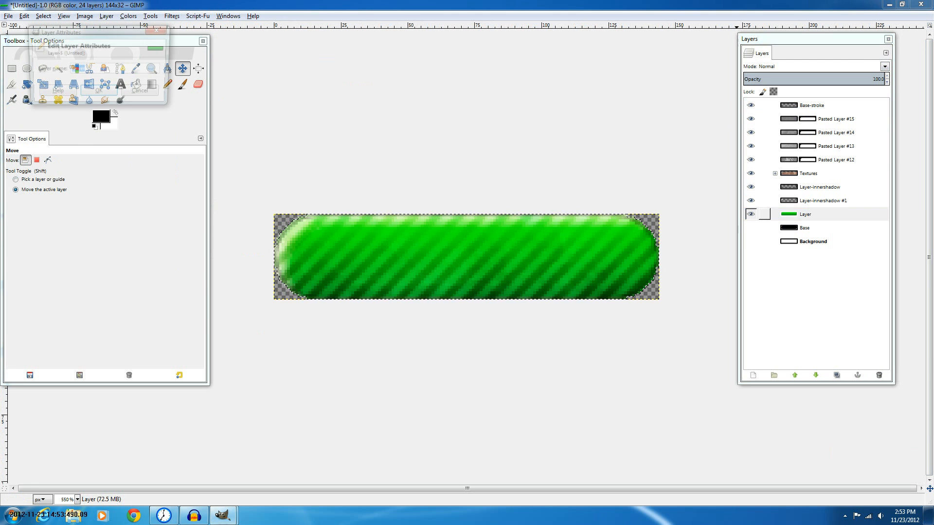
pyautogui.write('Color')
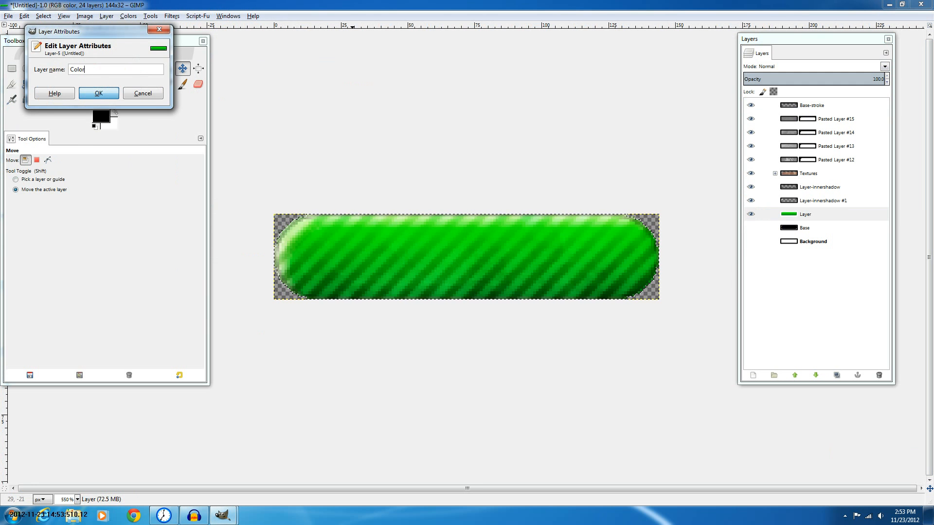
pyautogui.press('Return')
# Choose the Blend tool and set the foreground to 0a8023 and the background to 06ff00
pyautogui.click(152, 84)
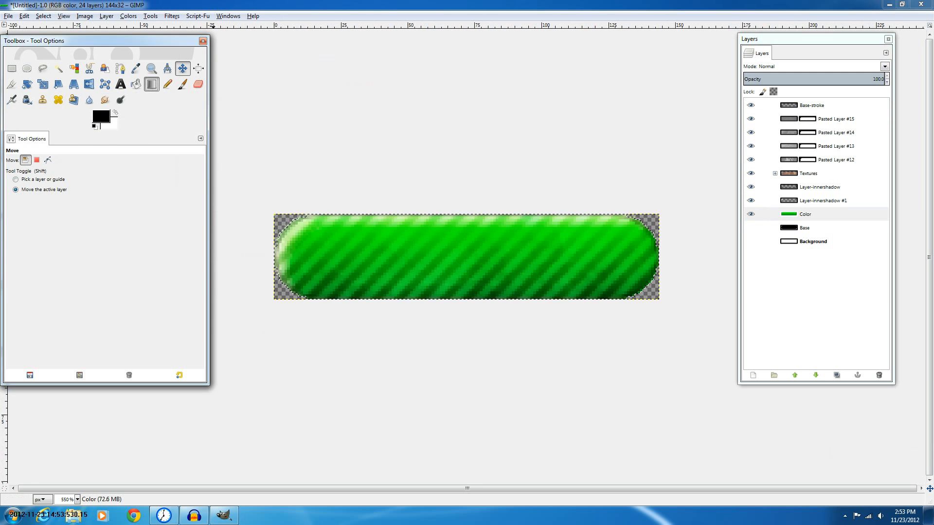
pyautogui.click(101, 117)
pyautogui.click(189, 246)
pyautogui.click(230, 284)
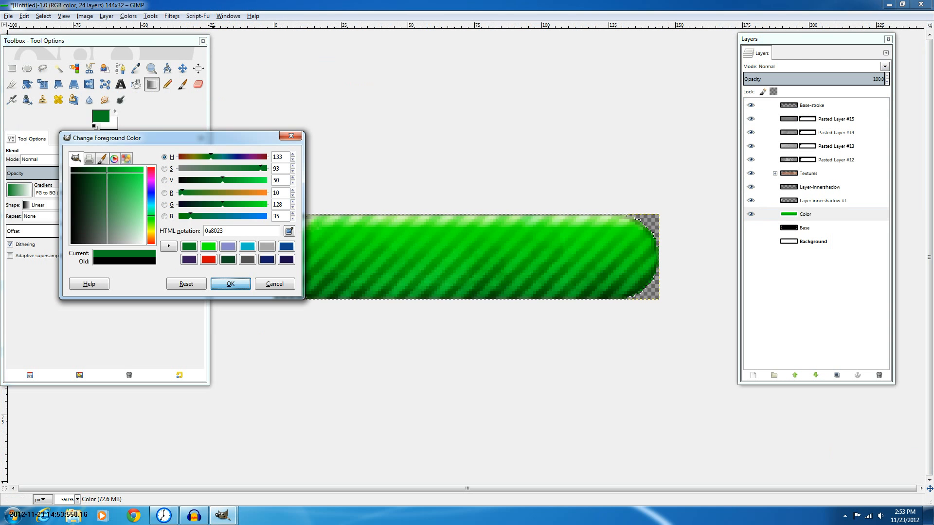
pyautogui.click(114, 124)
pyautogui.click(209, 247)
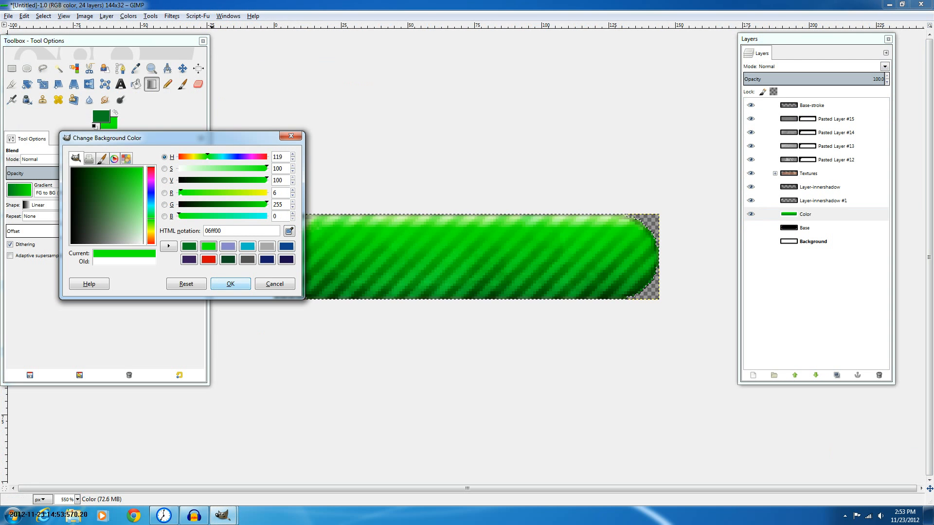
pyautogui.click(231, 284)
# Change the background color to 7200ff and the foreground to a dark purple 4a0a80
pyautogui.click(114, 124)
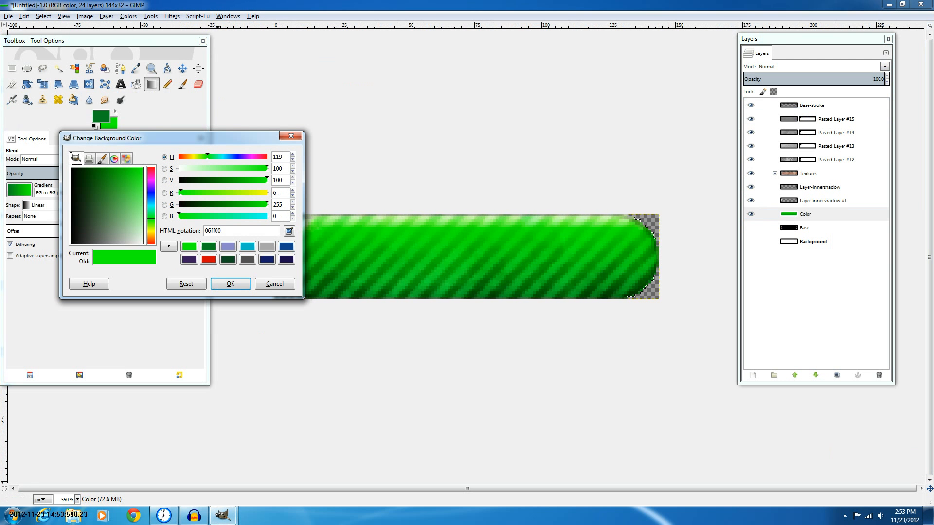
pyautogui.click(151, 195)
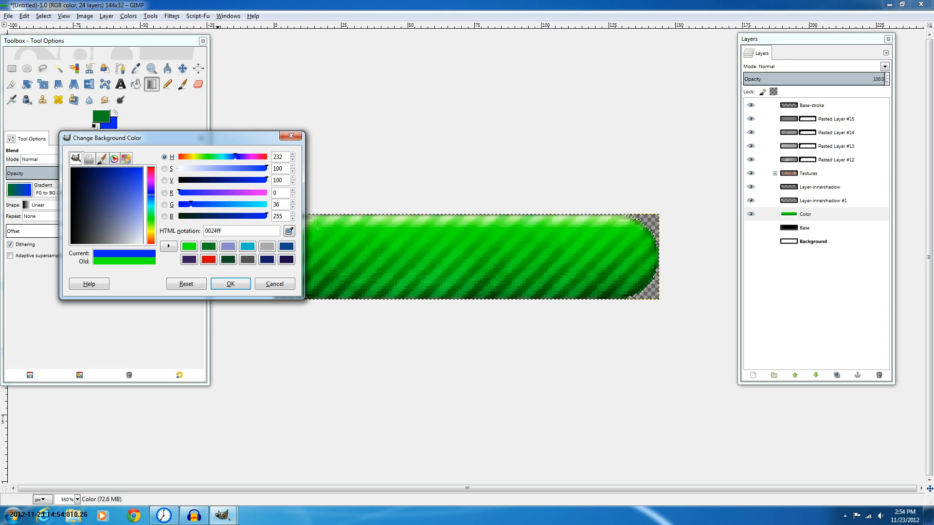
pyautogui.click(151, 186)
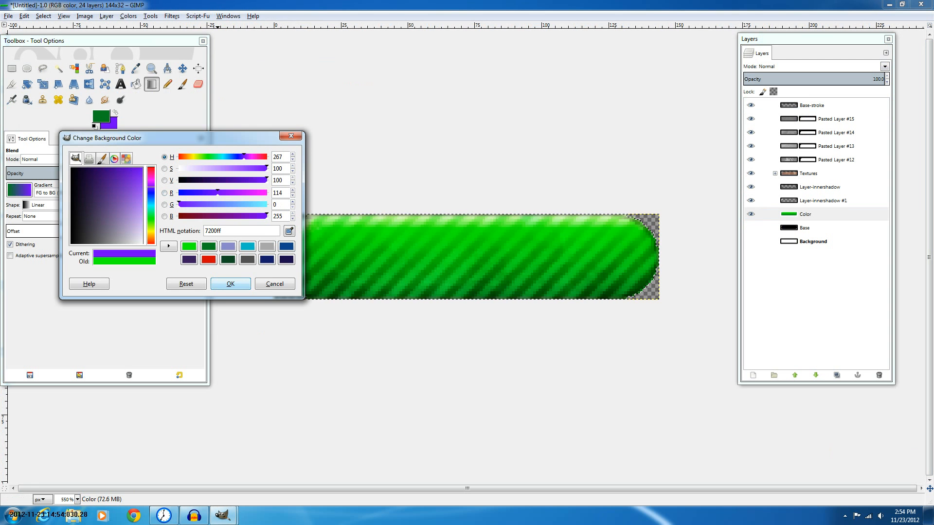
pyautogui.click(223, 284)
pyautogui.click(100, 116)
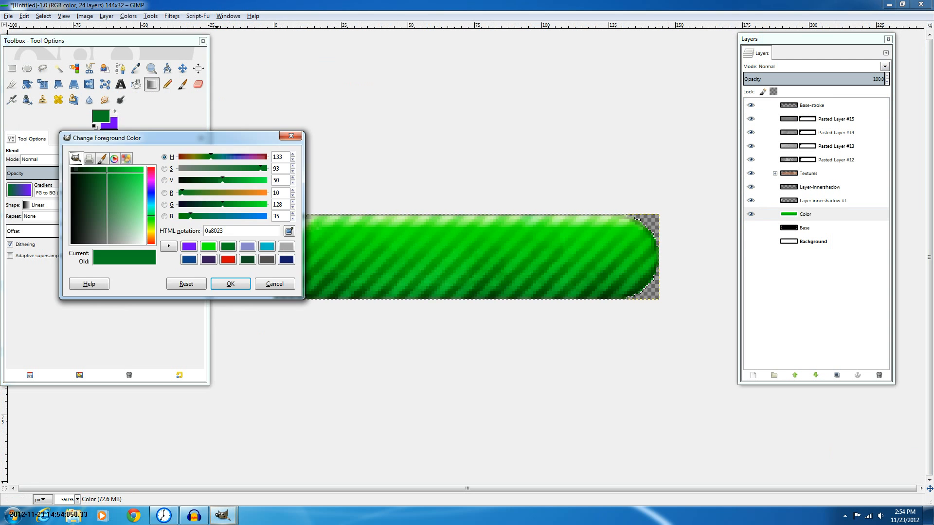
pyautogui.click(152, 186)
pyautogui.click(231, 283)
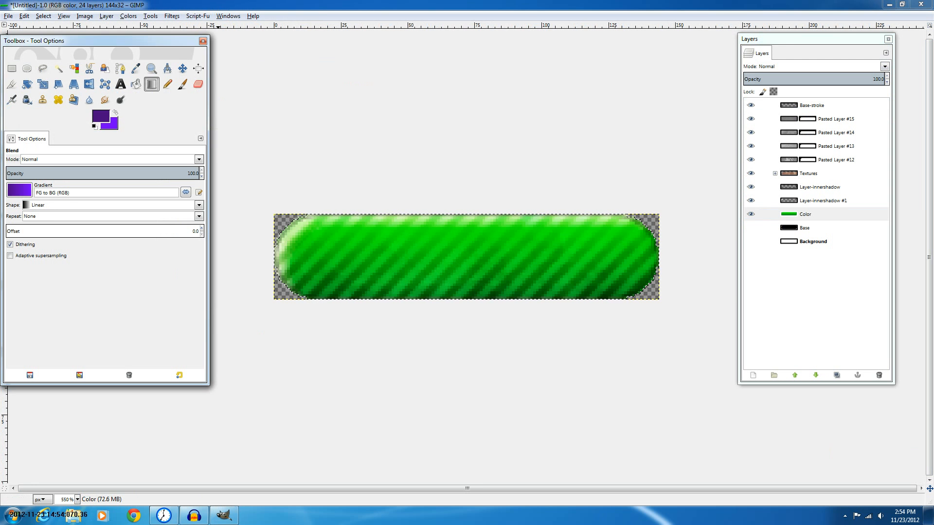
# Fill the Color layer with a bottom-to-top foreground-to-background gradient
pyautogui.moveTo(475, 298); pyautogui.dragTo(474, 238)
pyautogui.moveTo(480, 298); pyautogui.dragTo(476, 234)
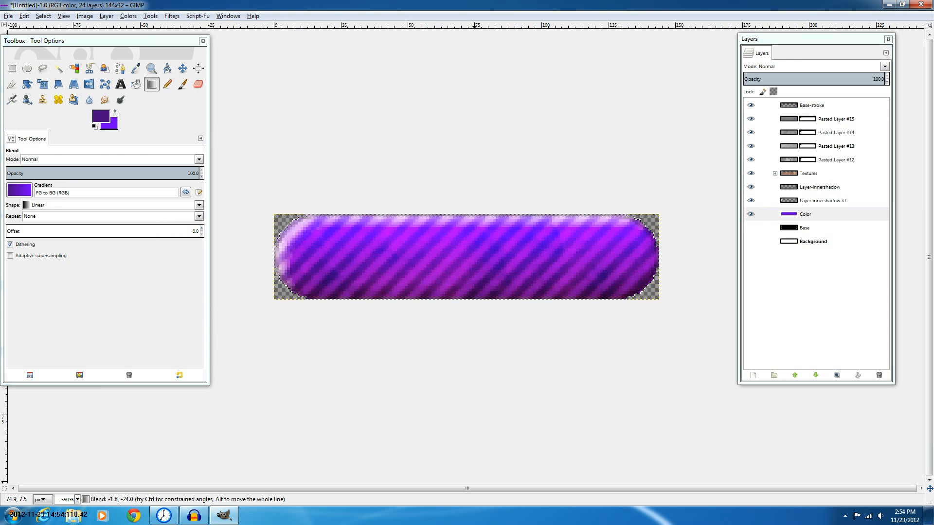
pyautogui.moveTo(477, 305); pyautogui.dragTo(477, 223)
pyautogui.moveTo(475, 304); pyautogui.dragTo(475, 268)
# Set a dark teal foreground and cyan background, then redraw the bottom-to-top gradient on the Color layer
pyautogui.scroll(-6, 499, 340)
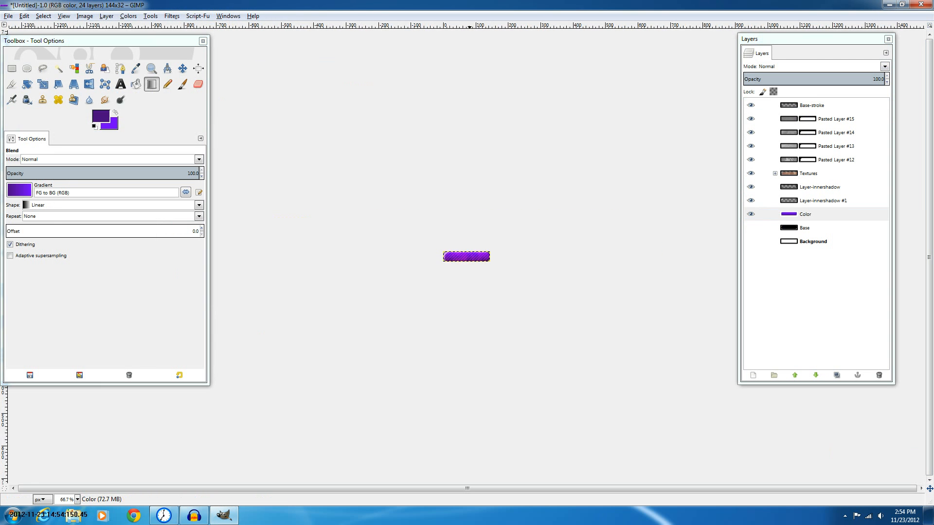
pyautogui.press('2')
pyautogui.click(101, 116)
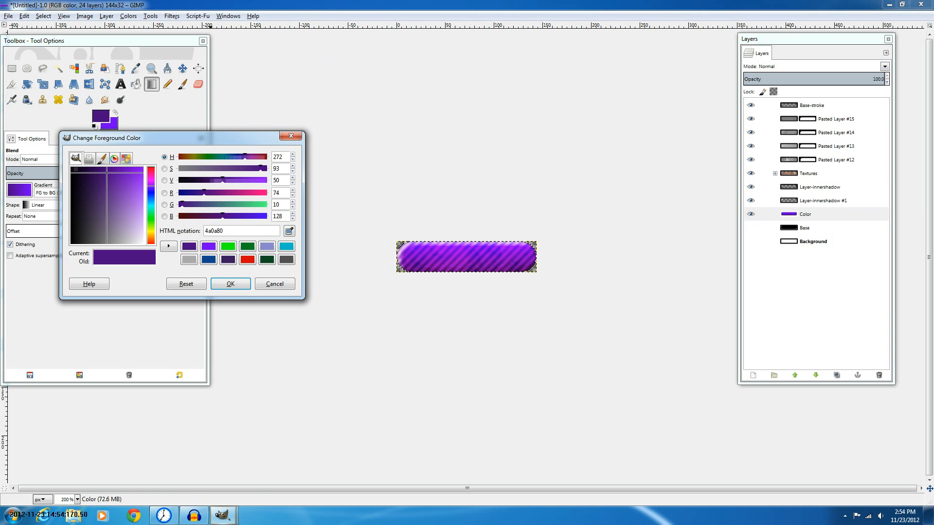
pyautogui.click(151, 211)
pyautogui.moveTo(151, 212); pyautogui.dragTo(151, 205)
pyautogui.click(230, 284)
pyautogui.click(113, 125)
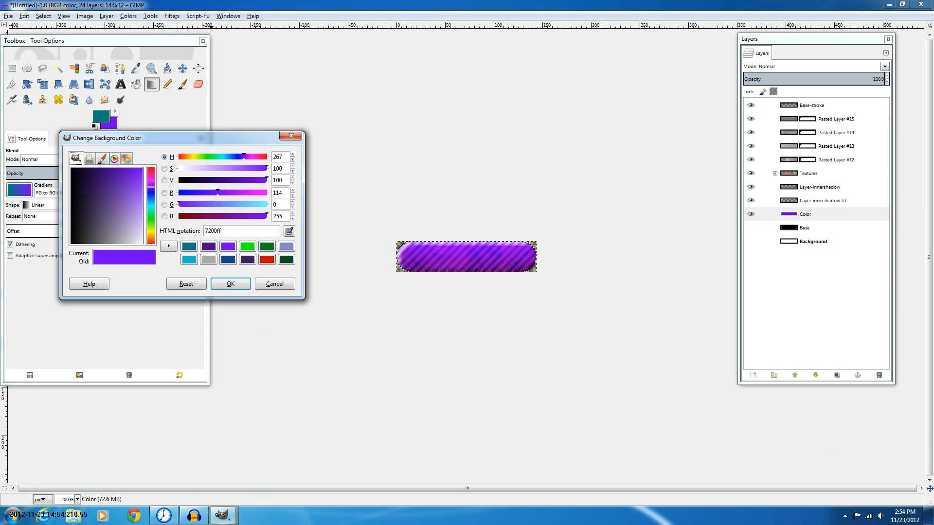
pyautogui.click(152, 206)
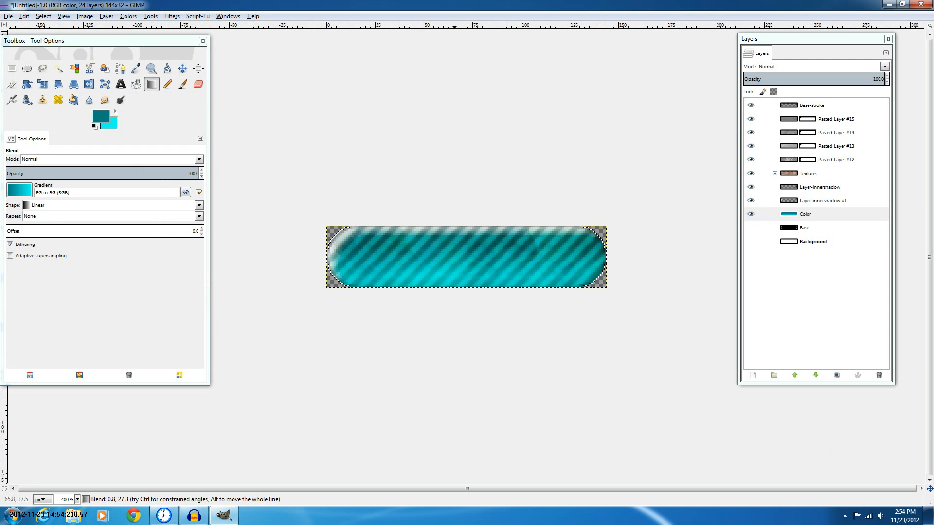
pyautogui.moveTo(455, 299); pyautogui.dragTo(458, 234)
# Undo the gradient fills and the layer rename
pyautogui.scroll(-5, 485, 199)
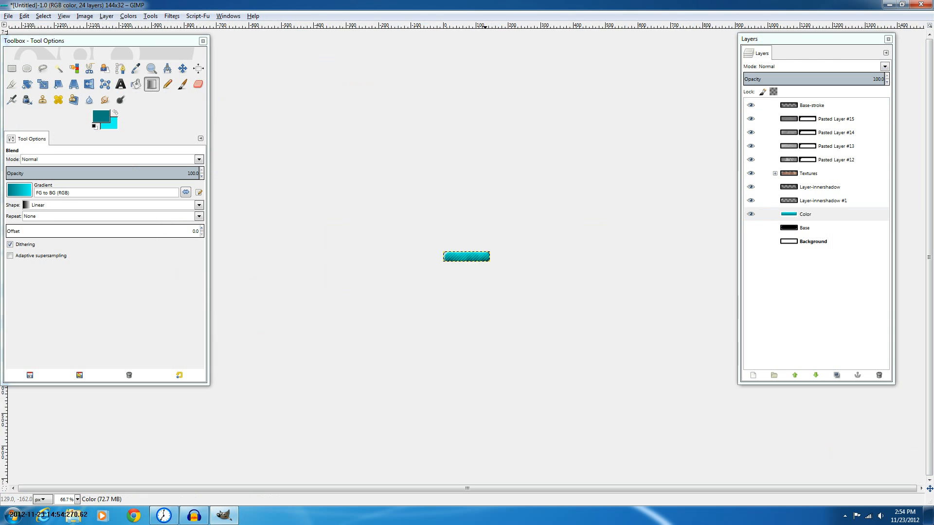
pyautogui.press('3')
pyautogui.hotkey('ctrl', 'z')
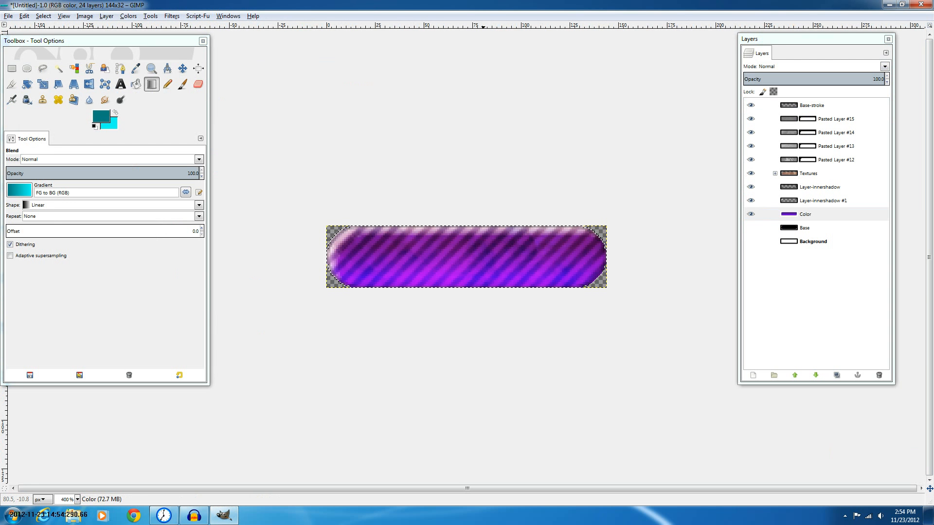
pyautogui.hotkey('ctrl', 'z')
pyautogui.hotkey('ctrl', 'z')
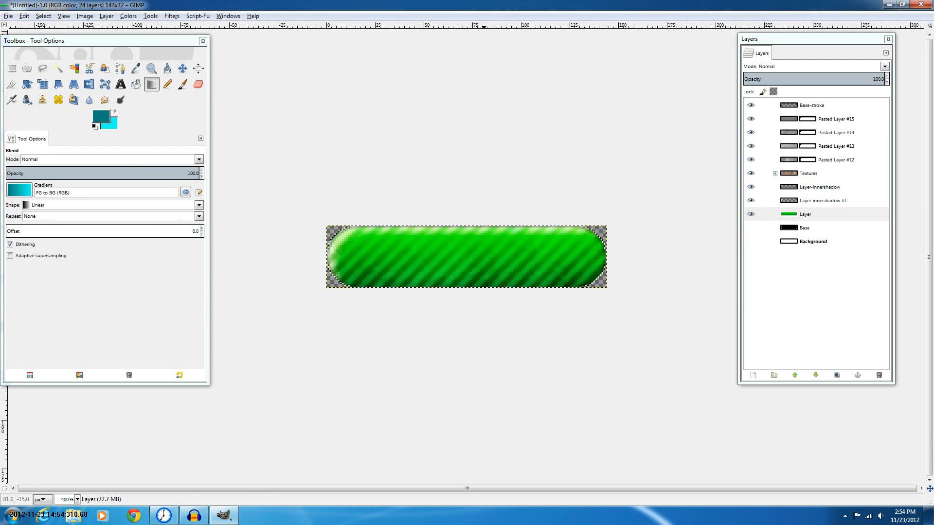
pyautogui.hotkey('ctrl', 'z')
# Make the white Background layer visible
pyautogui.click(8, 16)
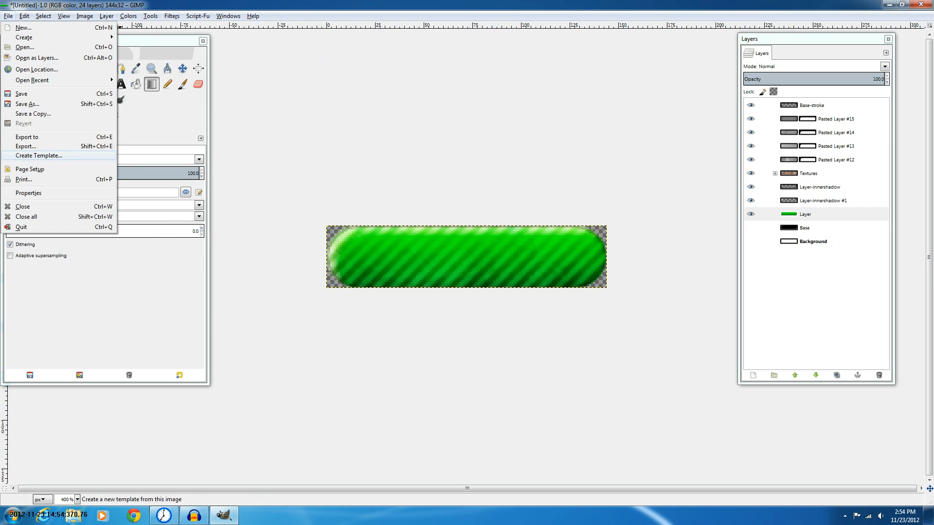
pyautogui.click(30, 147)
pyautogui.click(751, 241)
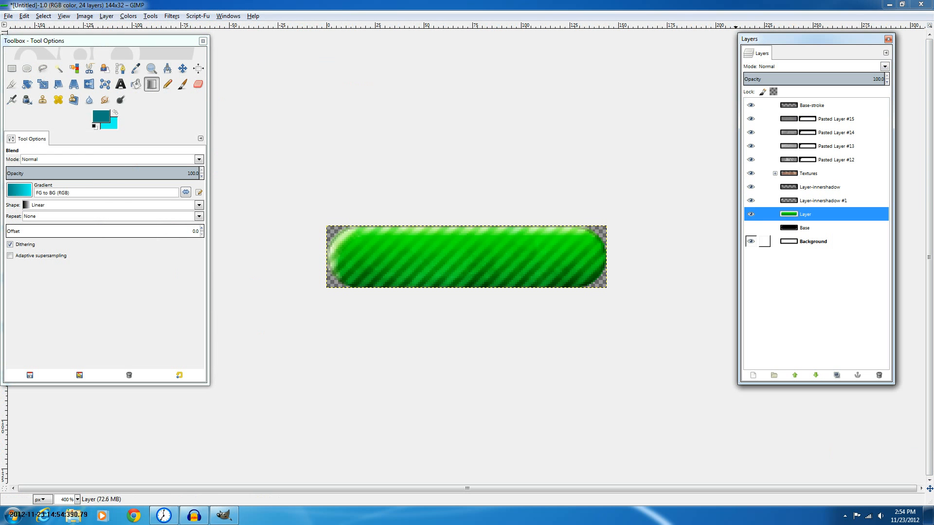
pyautogui.click(751, 241)
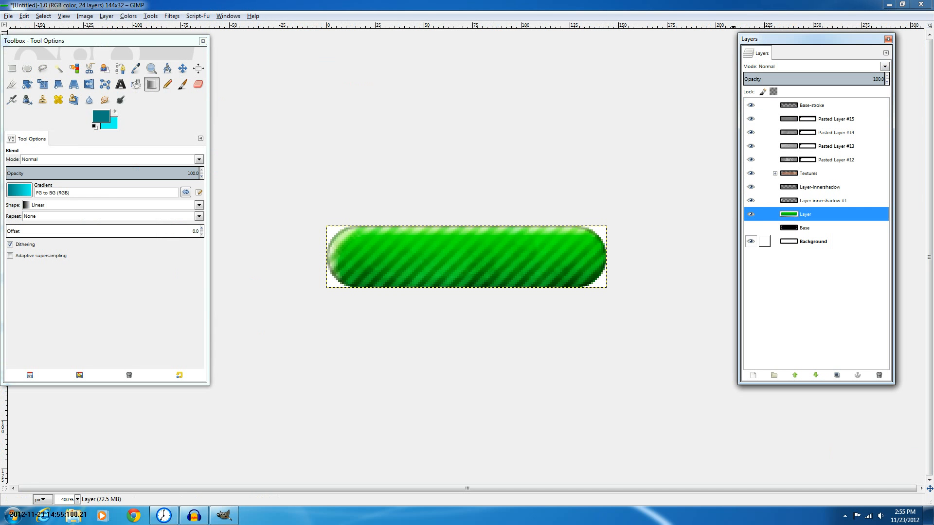
# Hide the Background layer and save the image as Green Tutorial.xcf, GIMP XCF type, in the Doodle Hop Project/Platforms/Jumpers folder
pyautogui.click(750, 241)
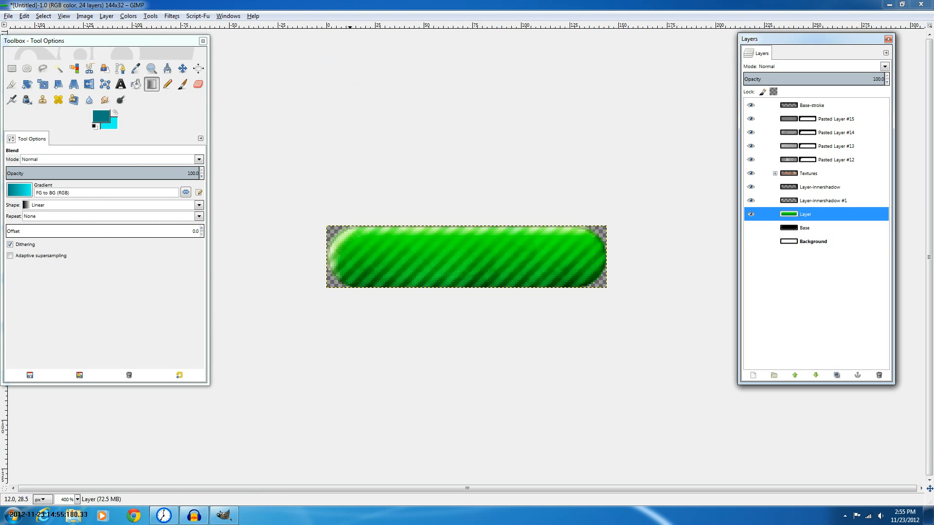
pyautogui.click(9, 16)
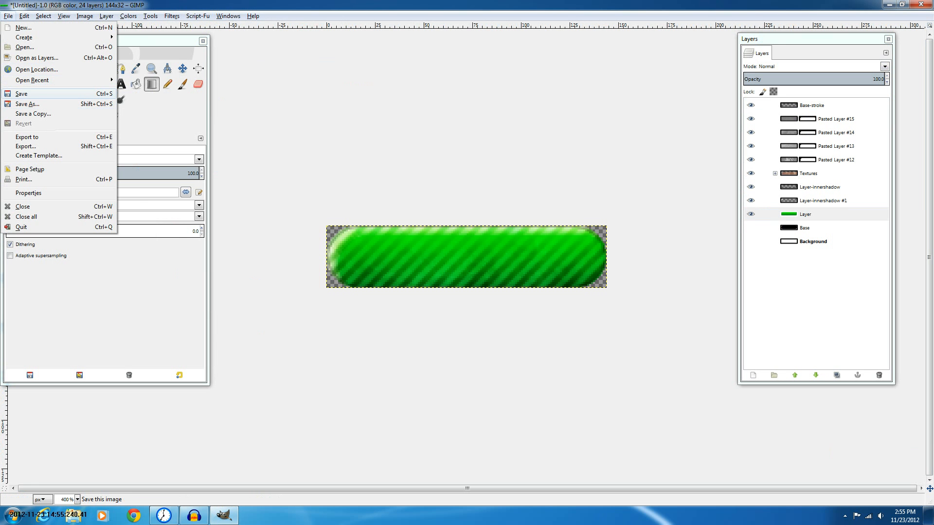
pyautogui.click(27, 104)
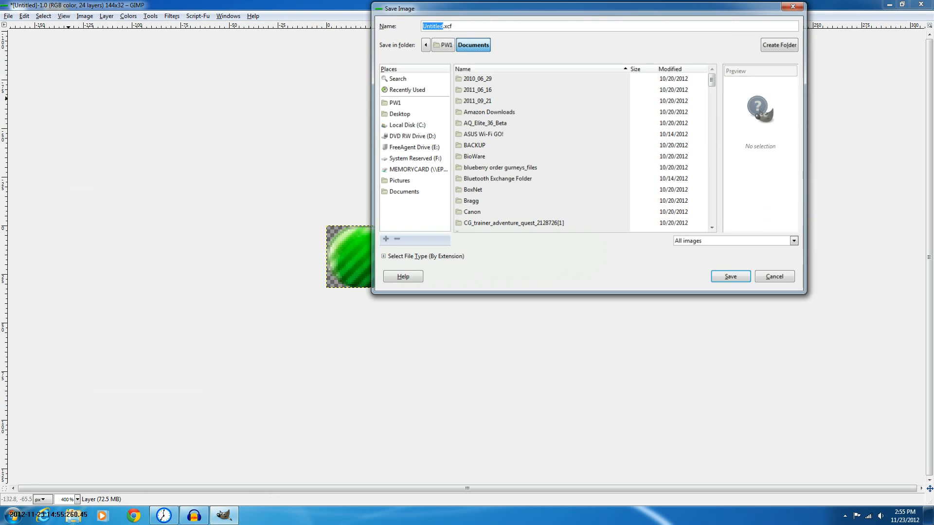
pyautogui.click(671, 68)
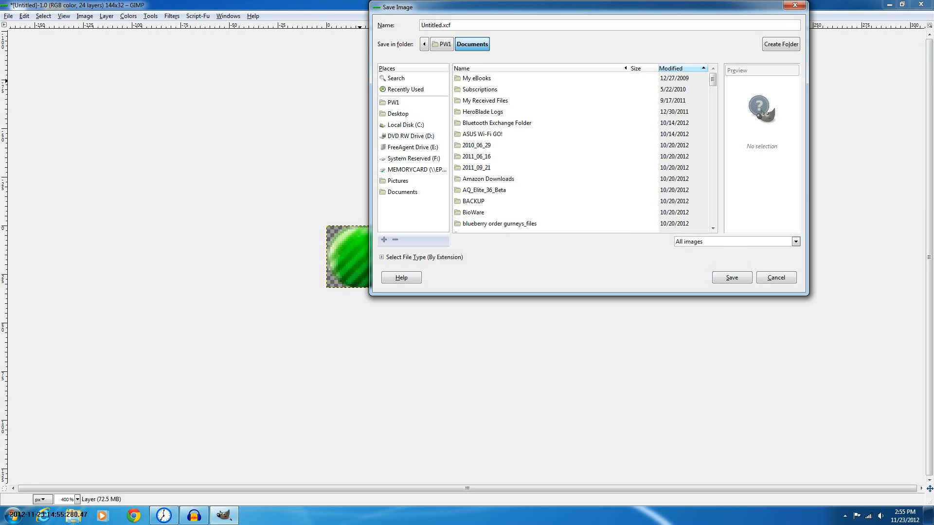
pyautogui.click(671, 68)
pyautogui.doubleClick(488, 90)
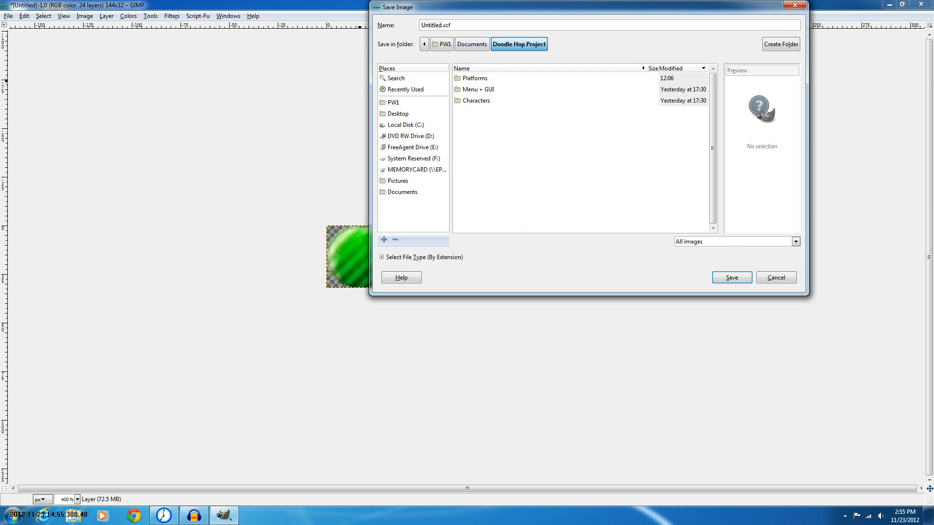
pyautogui.click(475, 79)
pyautogui.press('Return')
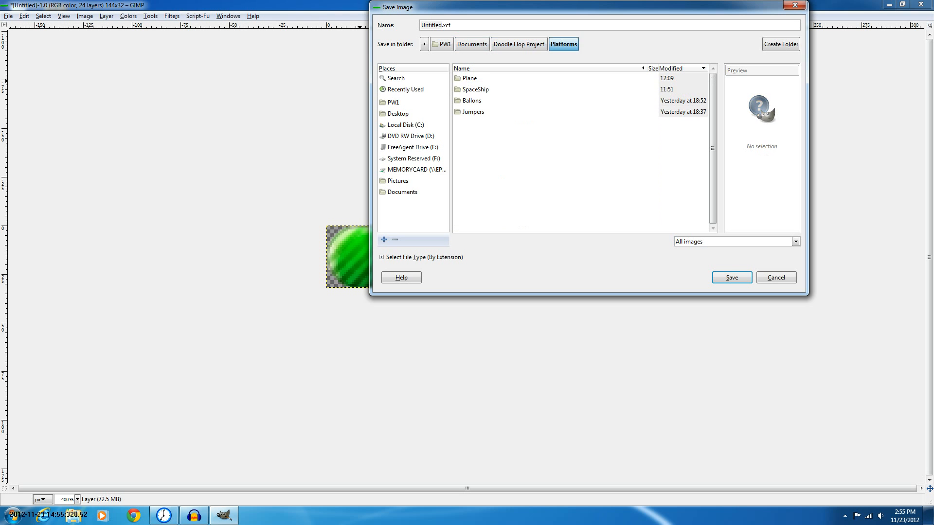
pyautogui.doubleClick(472, 111)
pyautogui.click(476, 123)
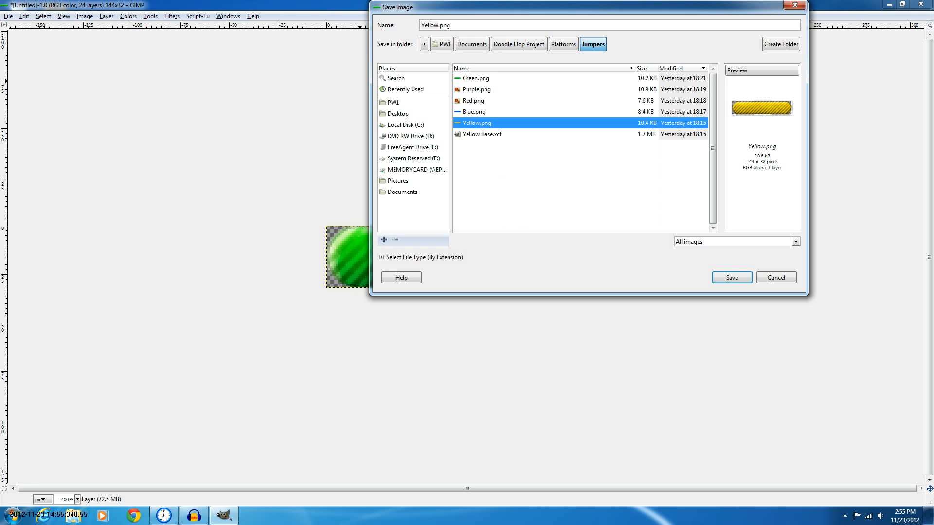
pyautogui.click(475, 78)
pyautogui.click(473, 112)
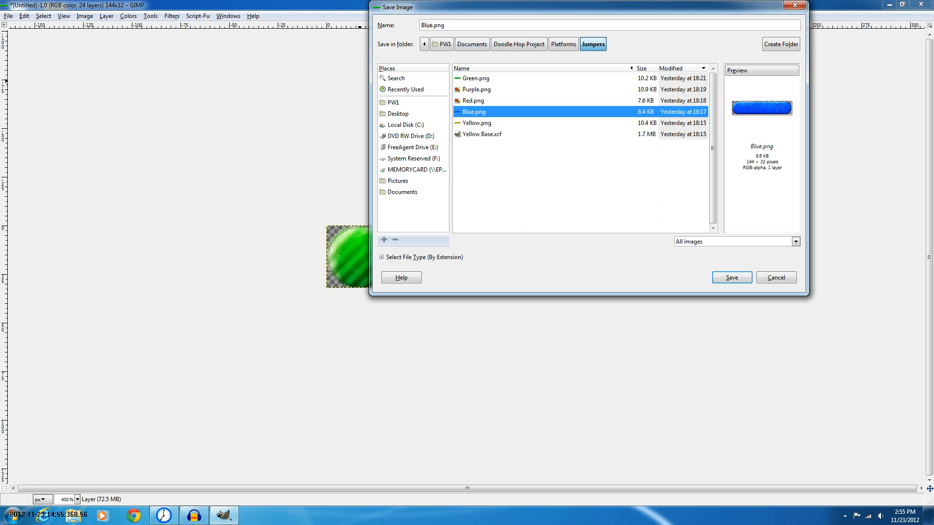
pyautogui.doubleClick(427, 26)
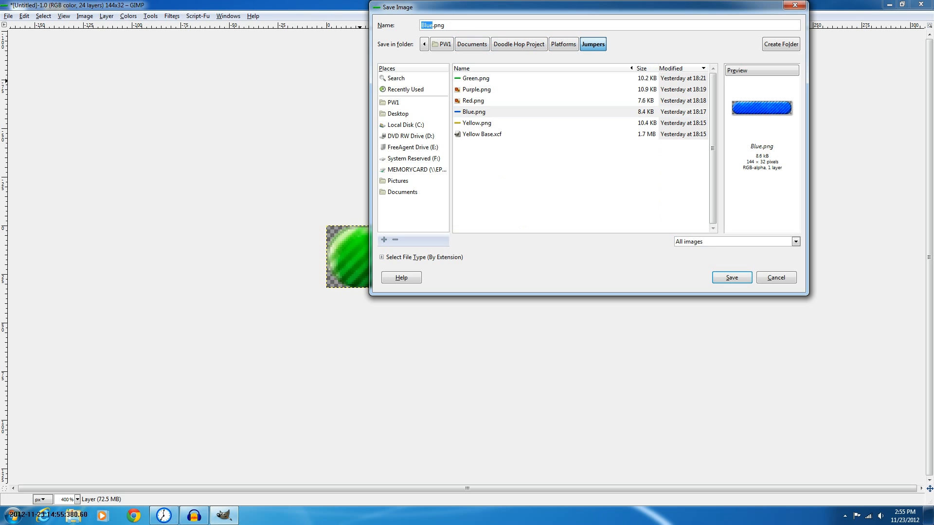
pyautogui.write('Green Tutorial')
pyautogui.press('BackSpace')
pyautogui.press('BackSpace')
pyautogui.press('BackSpace')
pyautogui.write('xcf')
pyautogui.click(420, 257)
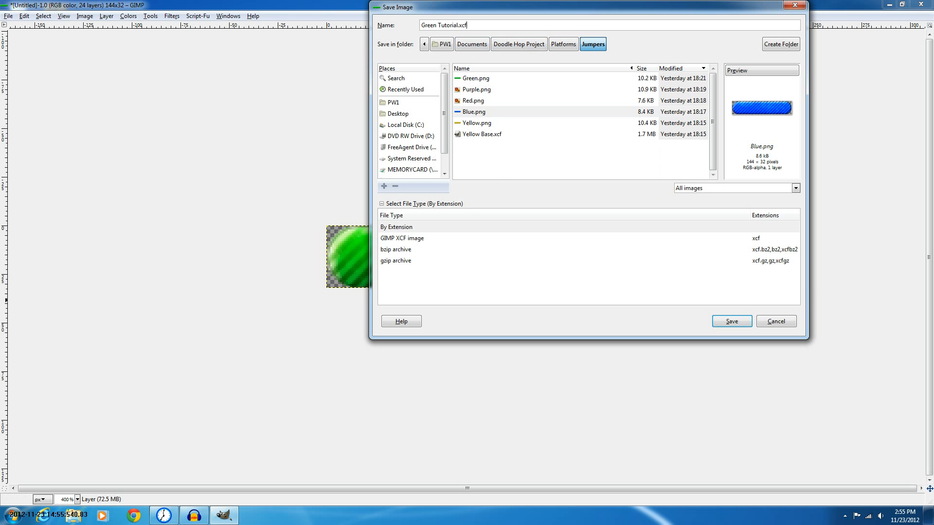
pyautogui.click(402, 239)
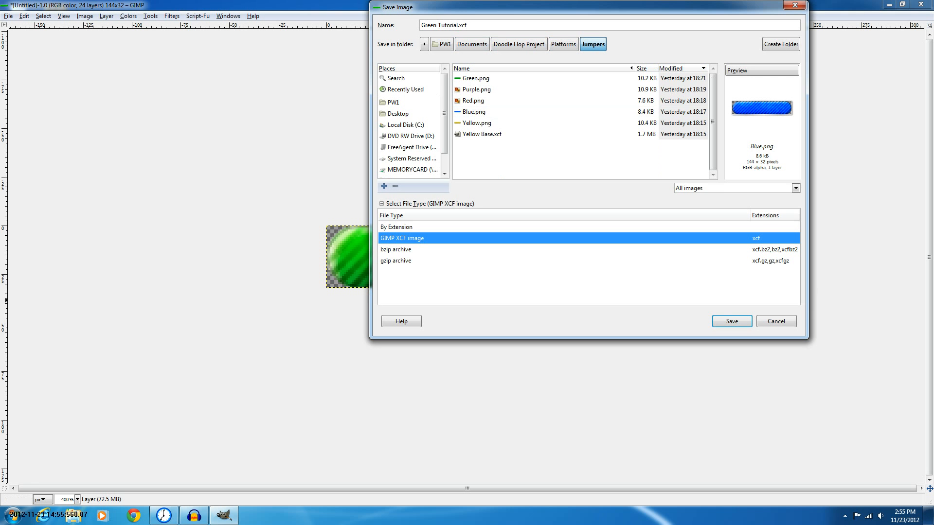
pyautogui.click(732, 322)
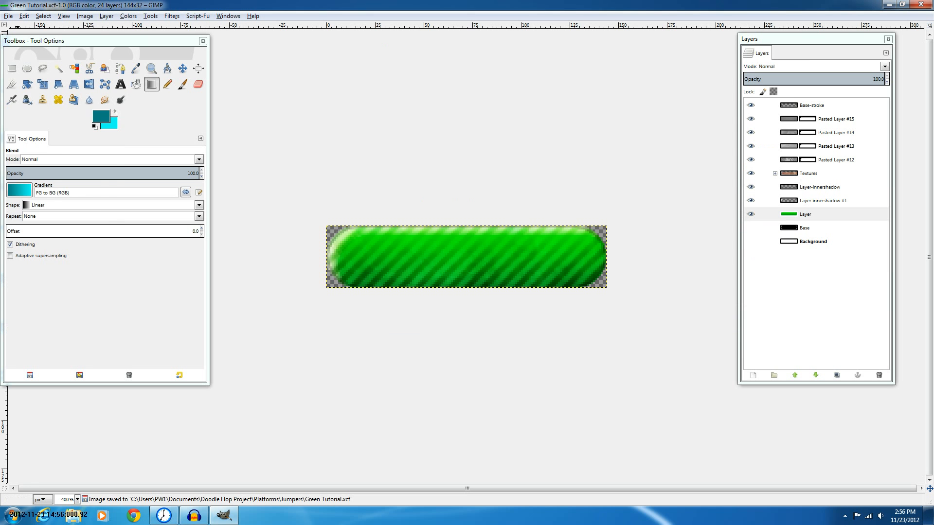
# Select the whole canvas and copy all visible layers merged
pyautogui.hotkey('alt', 'f')
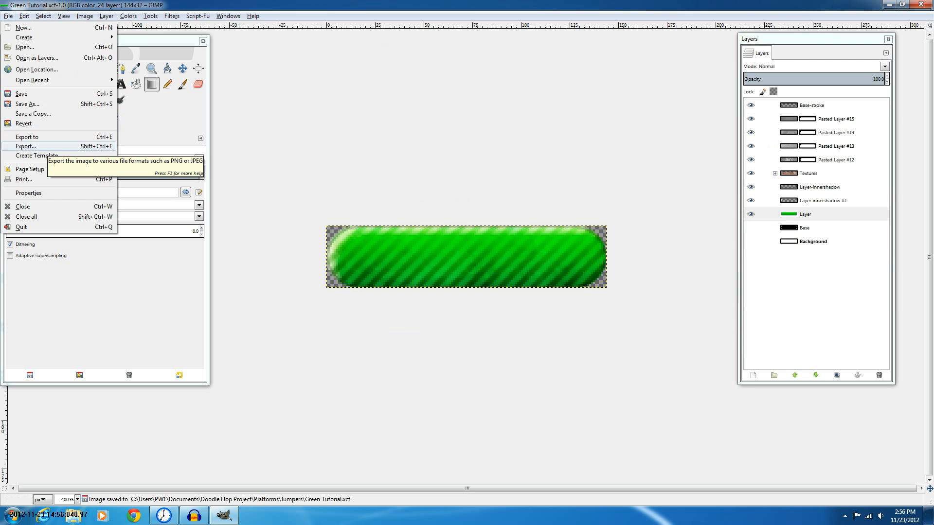
pyautogui.click(808, 228)
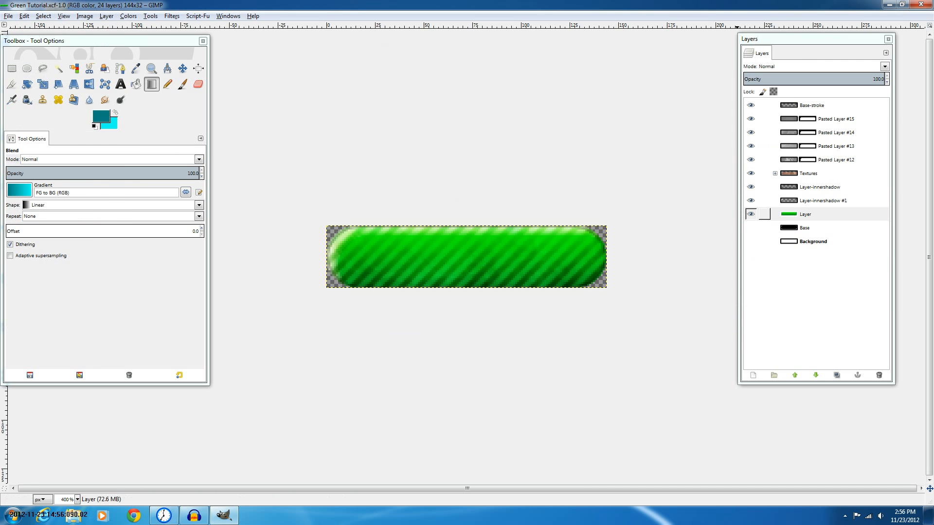
pyautogui.click(813, 241)
pyautogui.click(41, 16)
pyautogui.click(40, 27)
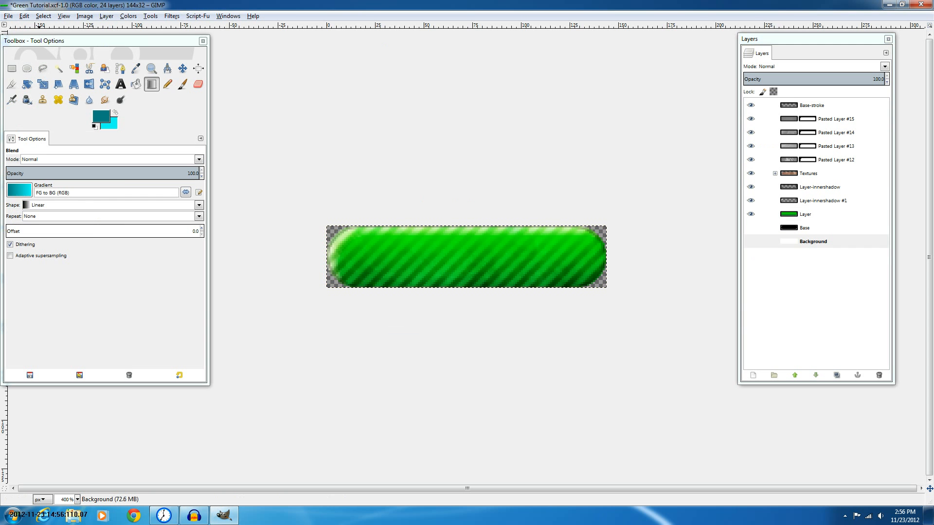
pyautogui.click(24, 16)
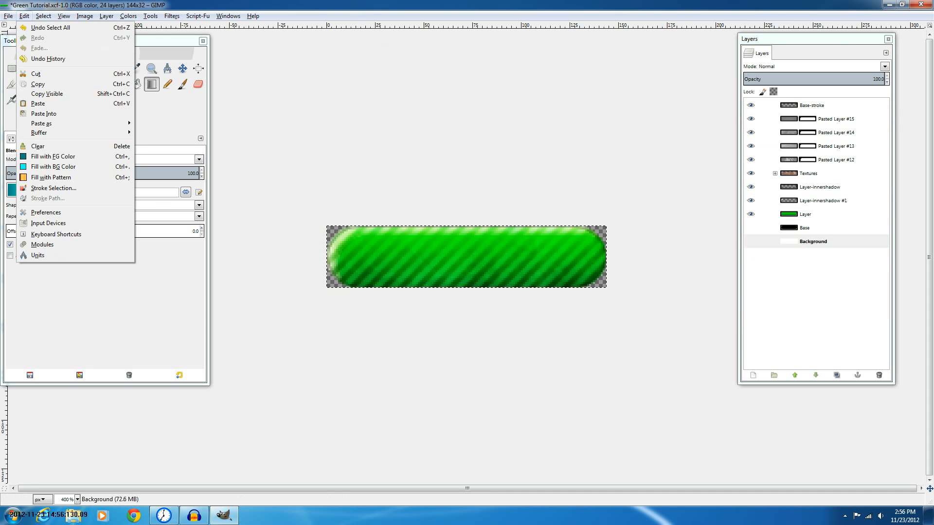
pyautogui.click(46, 94)
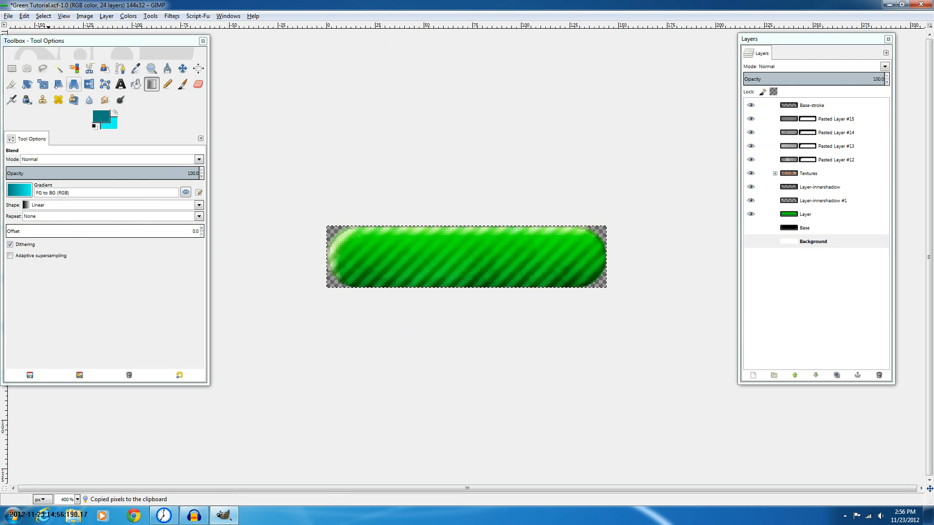
# Paste the merged copy as a new layer at the top of the layer stack
pyautogui.click(812, 105)
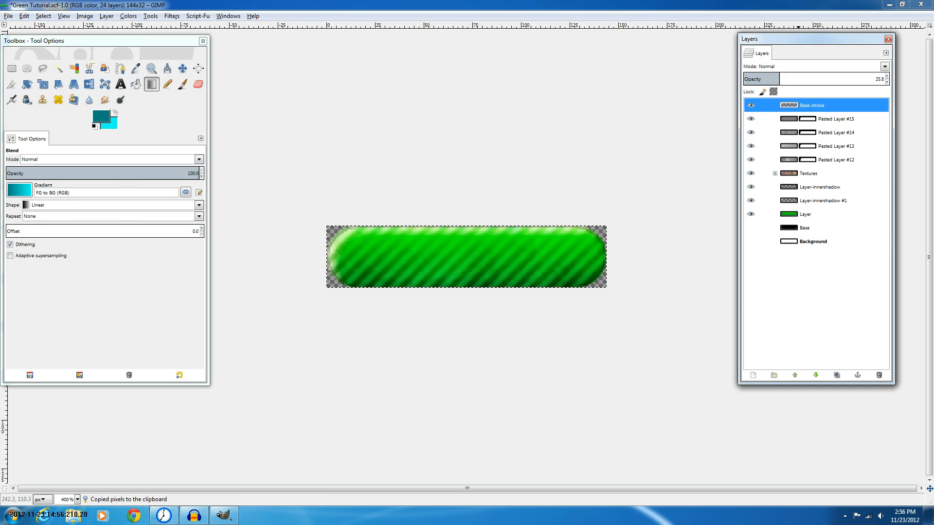
pyautogui.hotkey('ctrl', 'v')
pyautogui.click(753, 375)
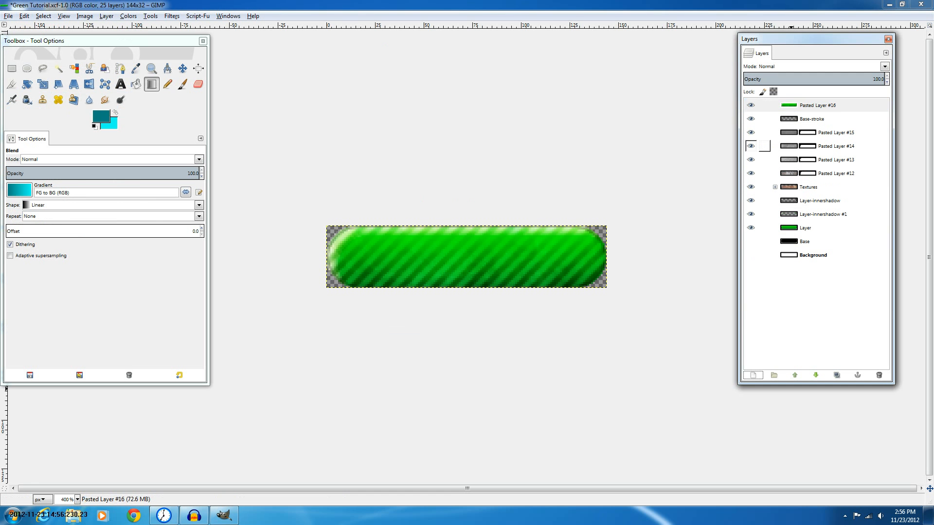
# Hide every layer except the new pasted layer
pyautogui.click(751, 119)
pyautogui.click(751, 132)
pyautogui.moveTo(751, 146); pyautogui.dragTo(751, 228)
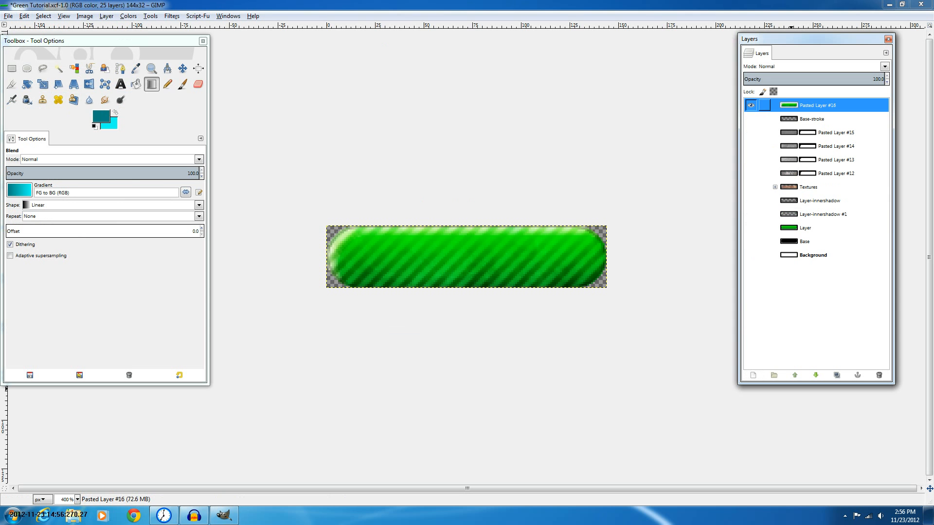
# Try colorizing the pasted layer by lowering its hue
pyautogui.click(129, 16)
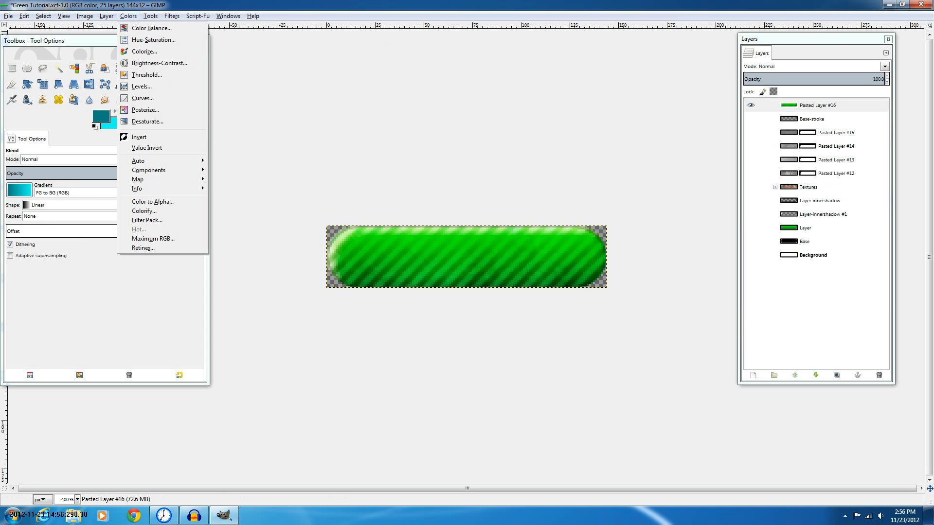
pyautogui.click(145, 51)
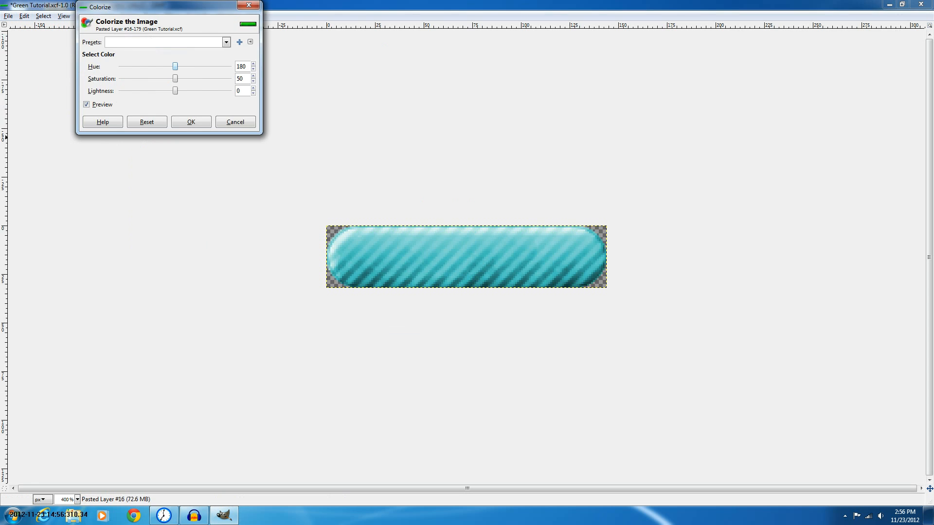
pyautogui.moveTo(175, 66); pyautogui.dragTo(153, 66)
pyautogui.click(236, 122)
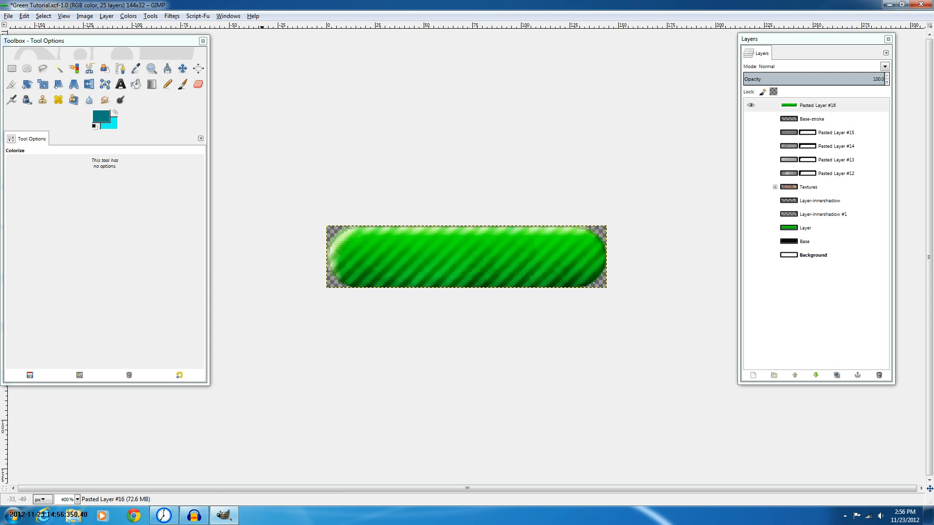
# Open the Export dialog for Green Tutorial.png and expand the file type selection
pyautogui.click(23, 16)
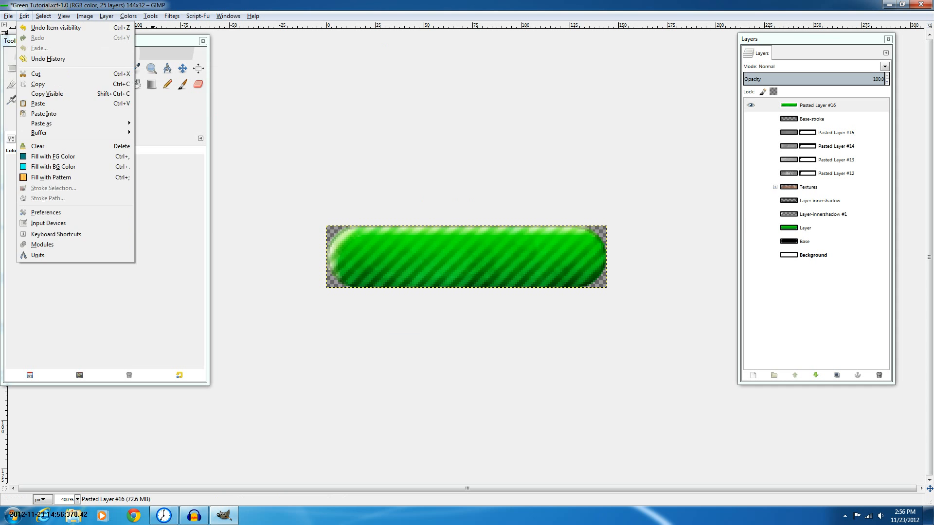
pyautogui.press('Left')
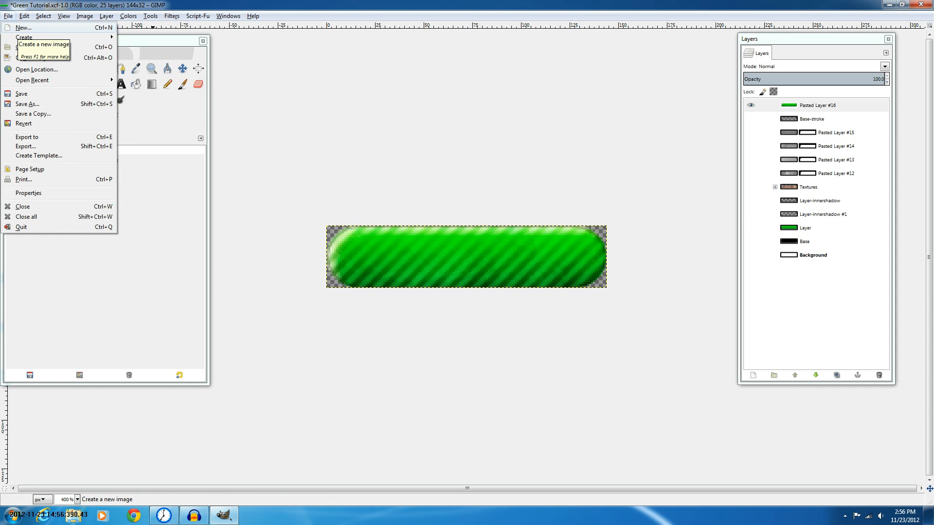
pyautogui.press('Down')
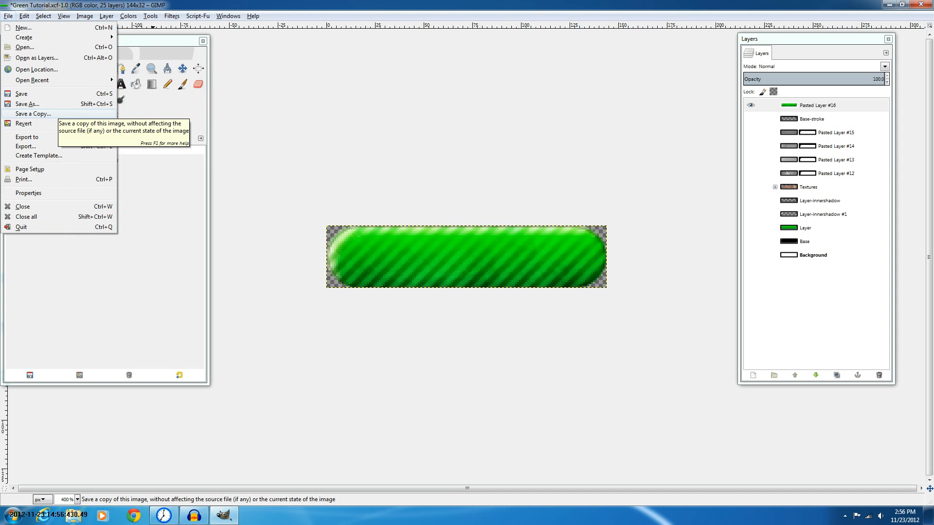
pyautogui.press('Down')
pyautogui.press('Down')
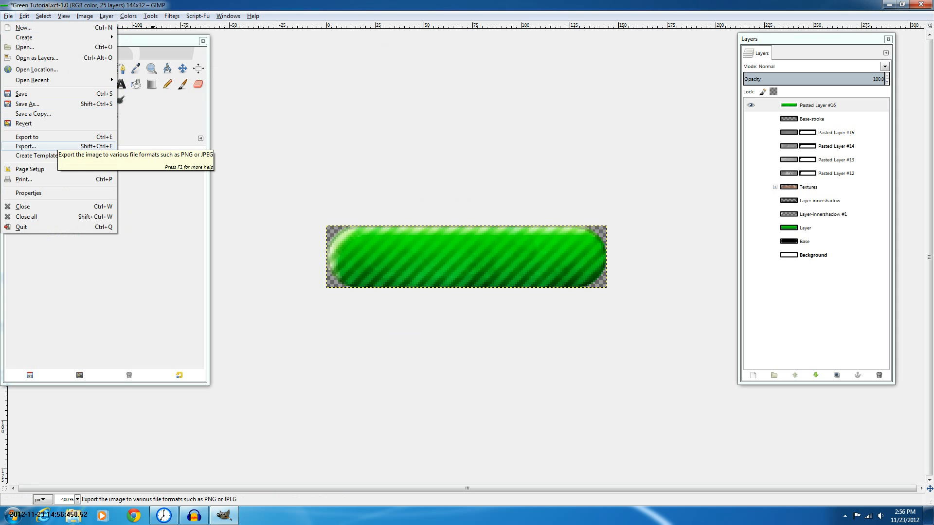
pyautogui.press('Return')
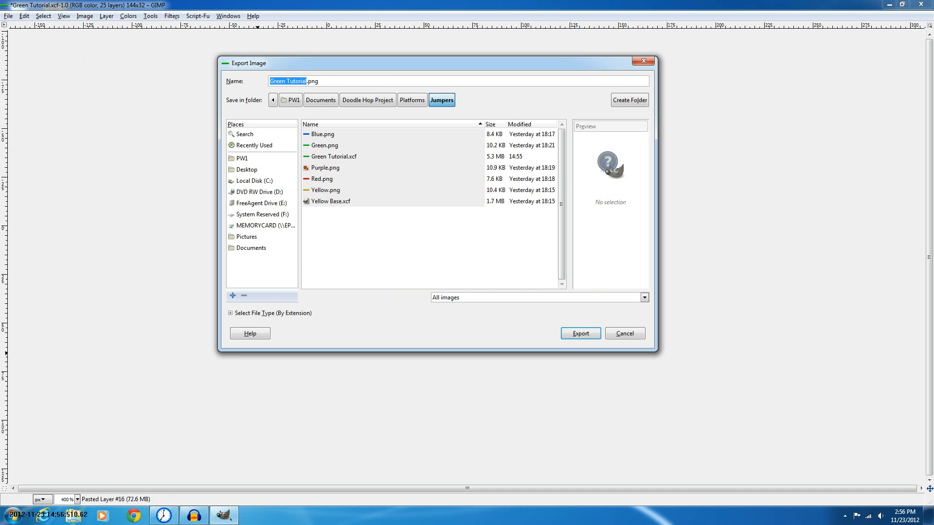
pyautogui.hotkey('alt', 't')
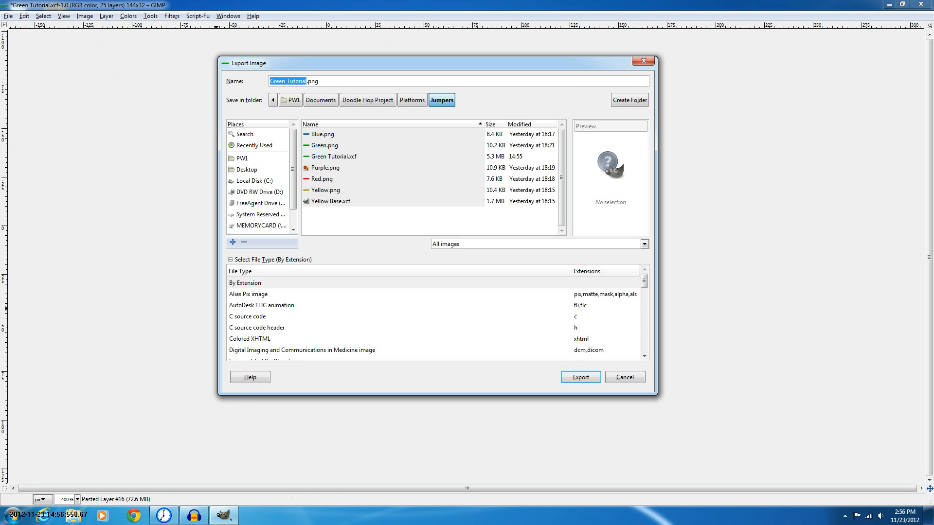
# Browse the export file type list and select JPEG image as the format
pyautogui.scroll(-3, 433, 316)
pyautogui.scroll(-5, 433, 316)
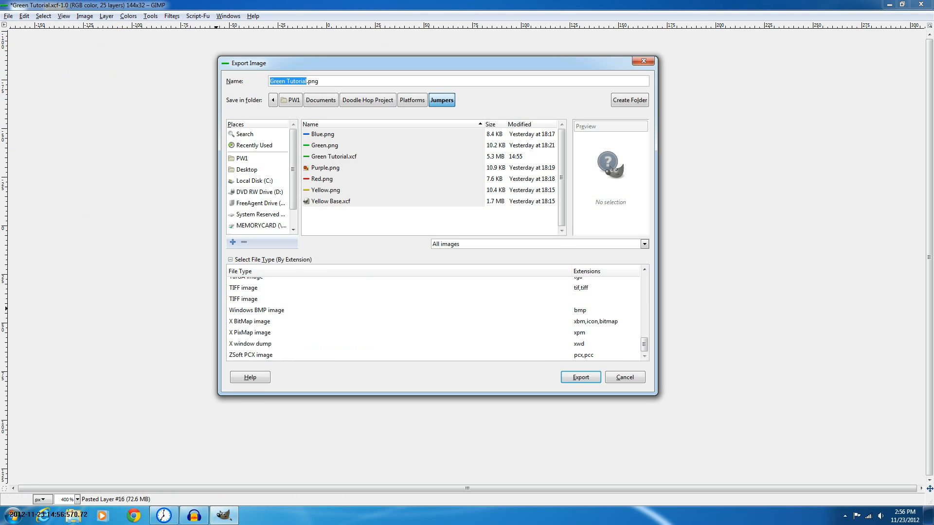
pyautogui.scroll(3, 432, 316)
pyautogui.scroll(-1, 433, 316)
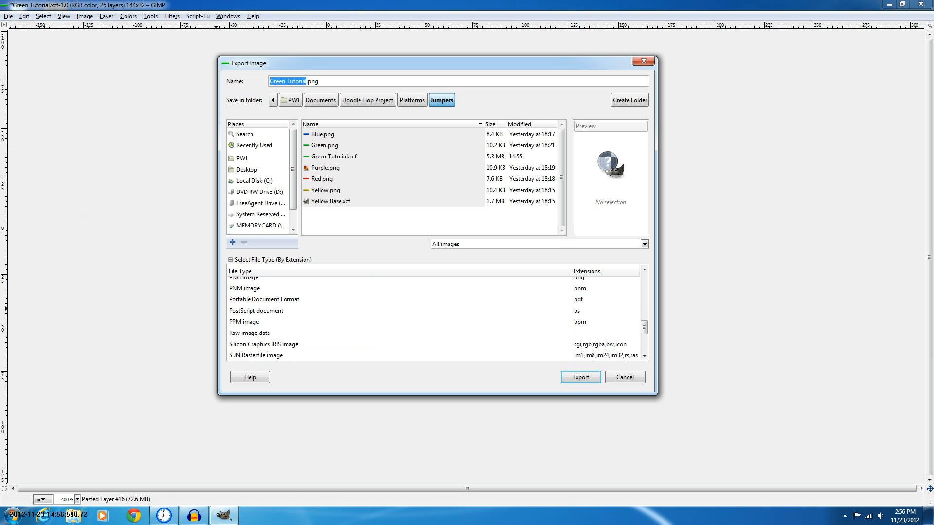
pyautogui.scroll(1, 433, 316)
pyautogui.scroll(1, 433, 316)
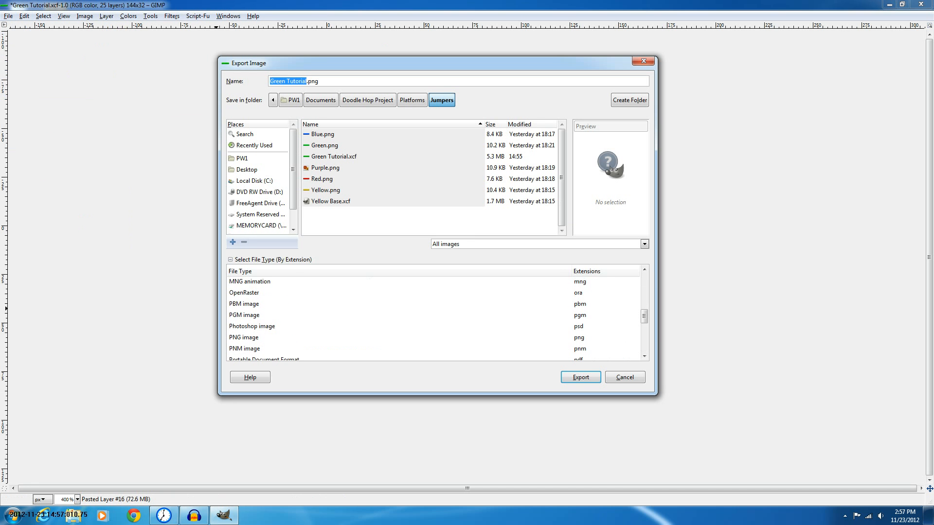
pyautogui.scroll(1, 433, 316)
pyautogui.scroll(1, 433, 317)
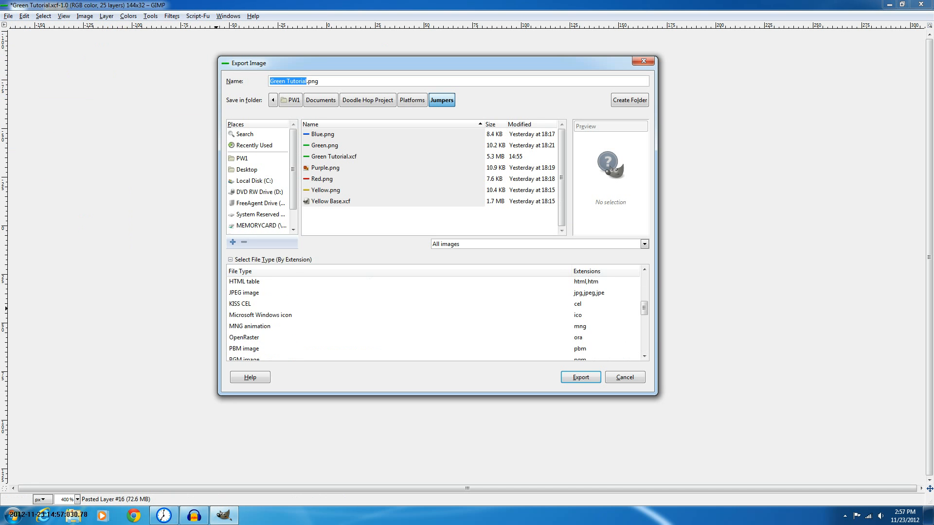
pyautogui.scroll(3, 433, 316)
pyautogui.scroll(2, 433, 316)
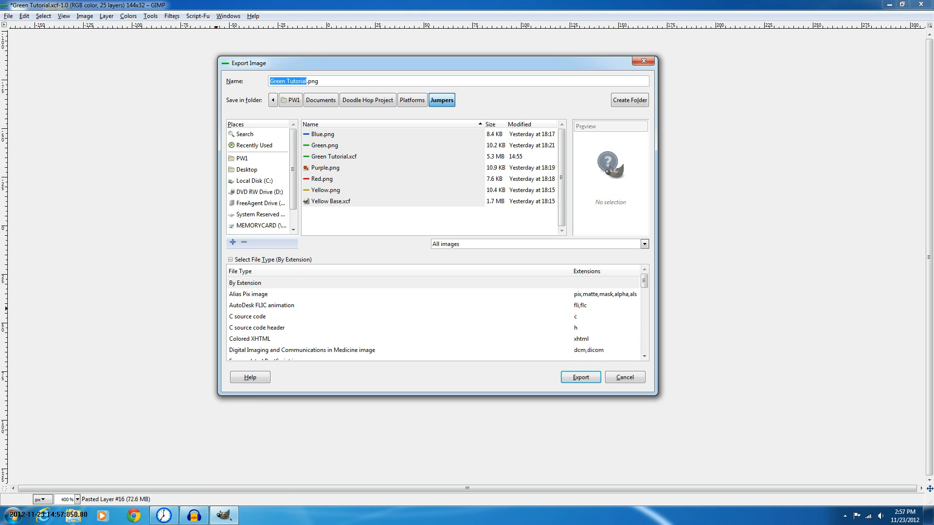
pyautogui.scroll(-7, 433, 316)
pyautogui.scroll(-1, 432, 316)
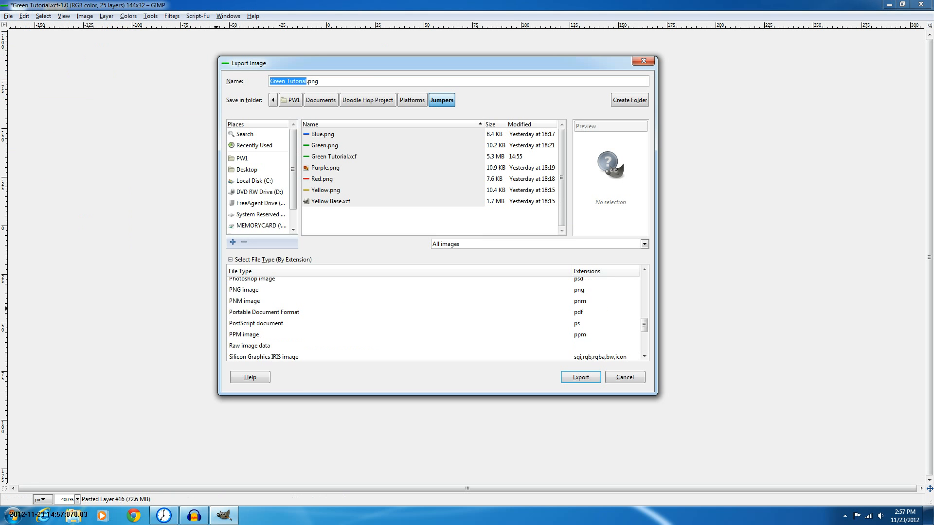
pyautogui.scroll(-1, 433, 317)
pyautogui.scroll(-2, 433, 316)
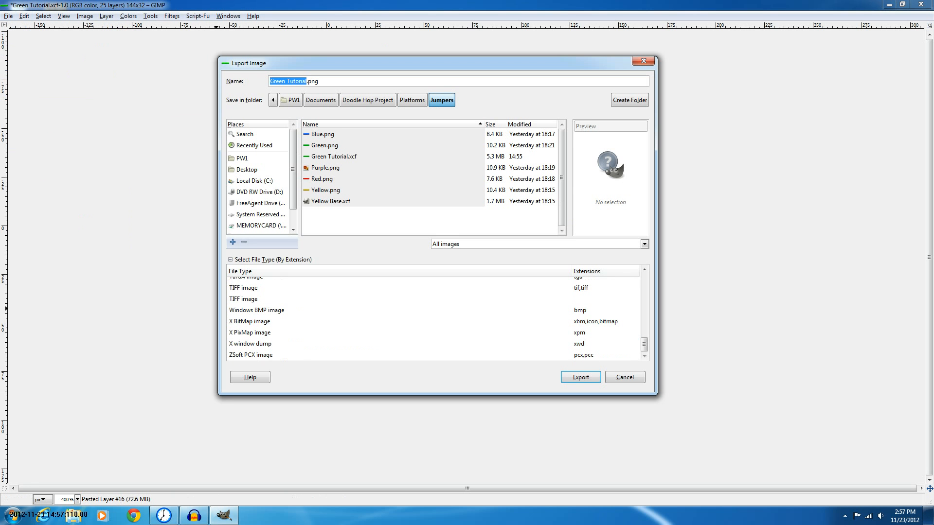
pyautogui.scroll(3, 433, 316)
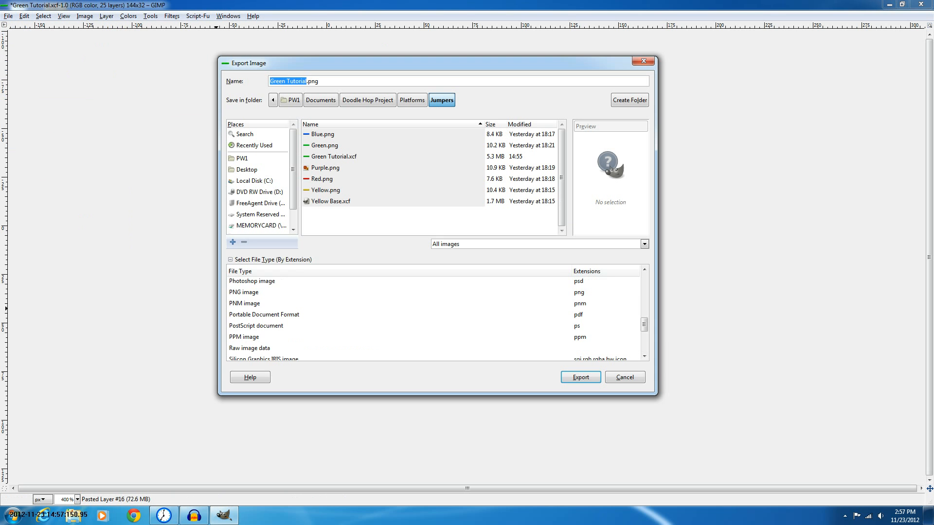
pyautogui.scroll(3, 433, 316)
pyautogui.scroll(1, 433, 316)
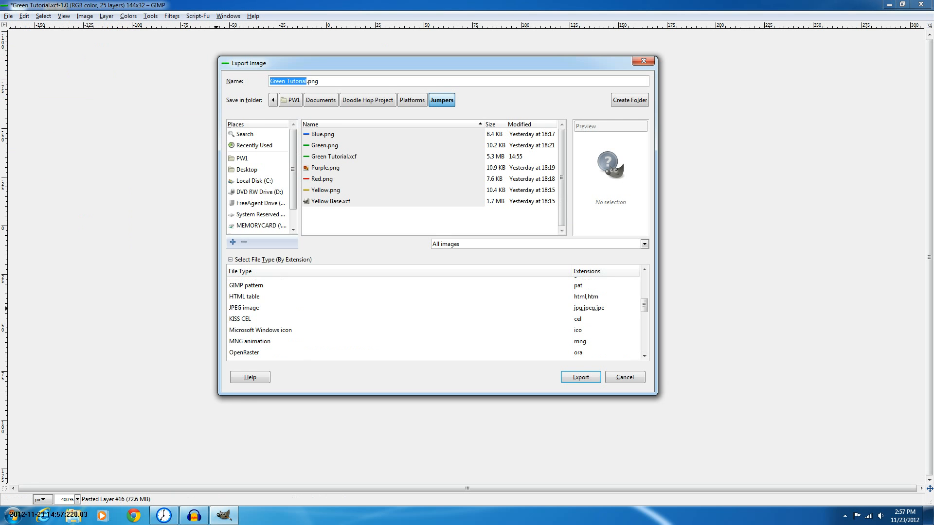
pyautogui.click(244, 308)
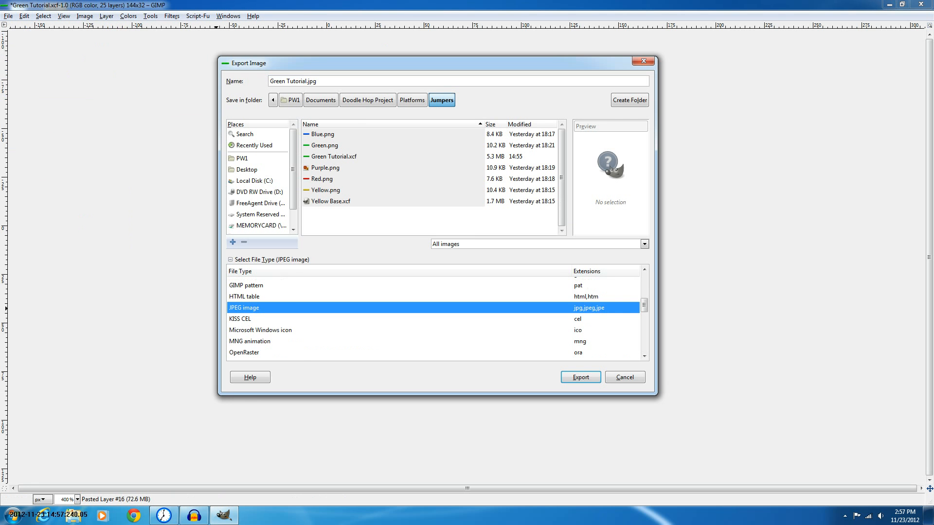
# Select PNG image as the file type and export Green Tutorial.png with the default PNG options
pyautogui.scroll(5, 433, 316)
pyautogui.scroll(-4, 433, 316)
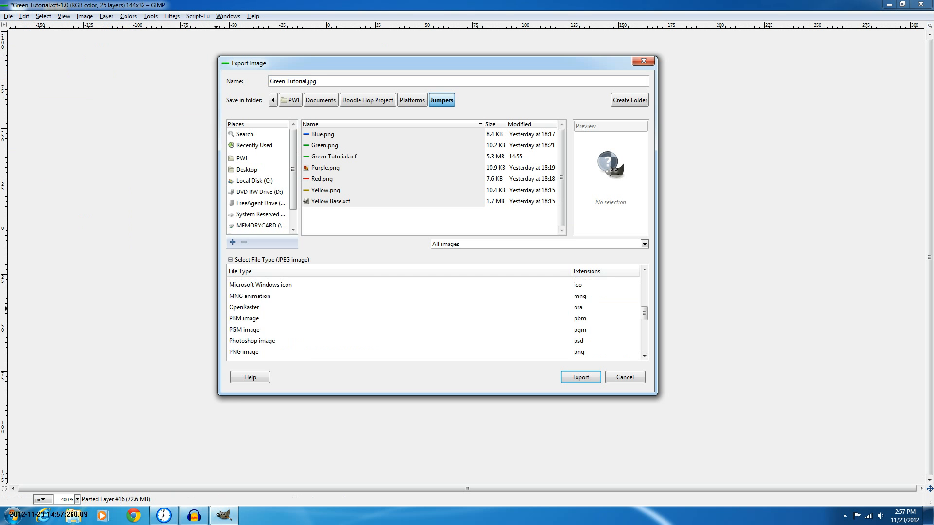
pyautogui.scroll(-2, 433, 316)
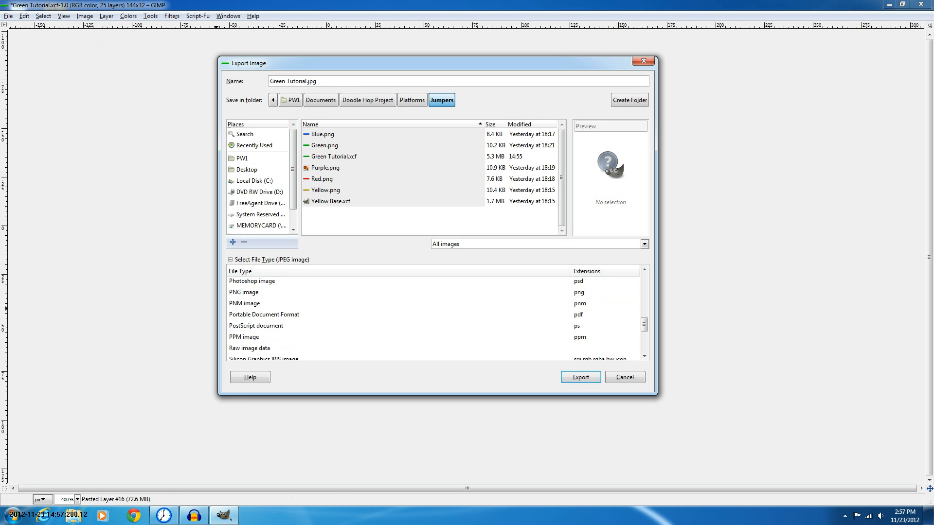
pyautogui.scroll(-2, 433, 316)
pyautogui.scroll(-1, 433, 316)
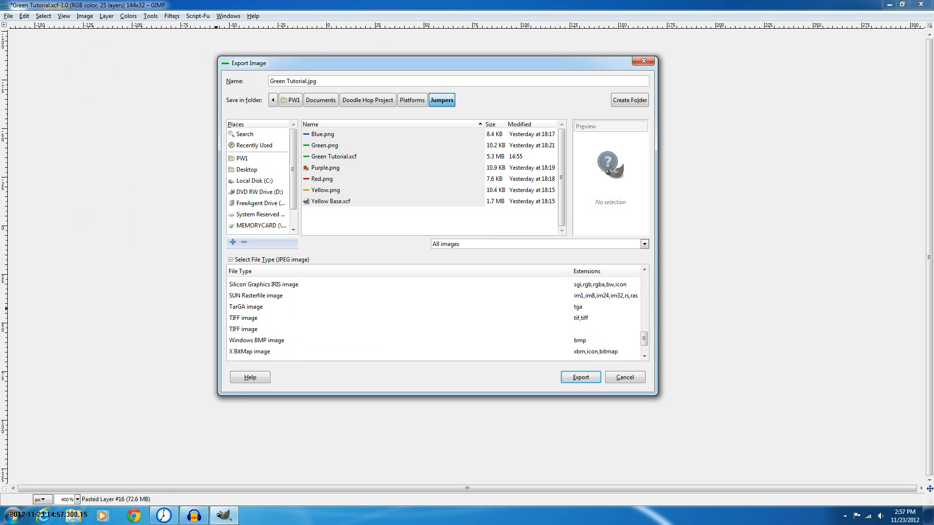
pyautogui.scroll(-1, 433, 316)
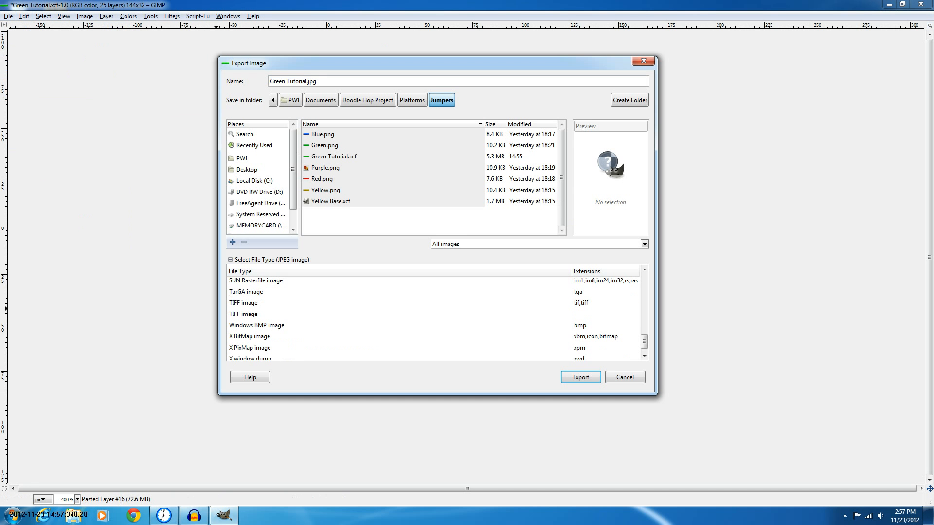
pyautogui.scroll(-1, 433, 316)
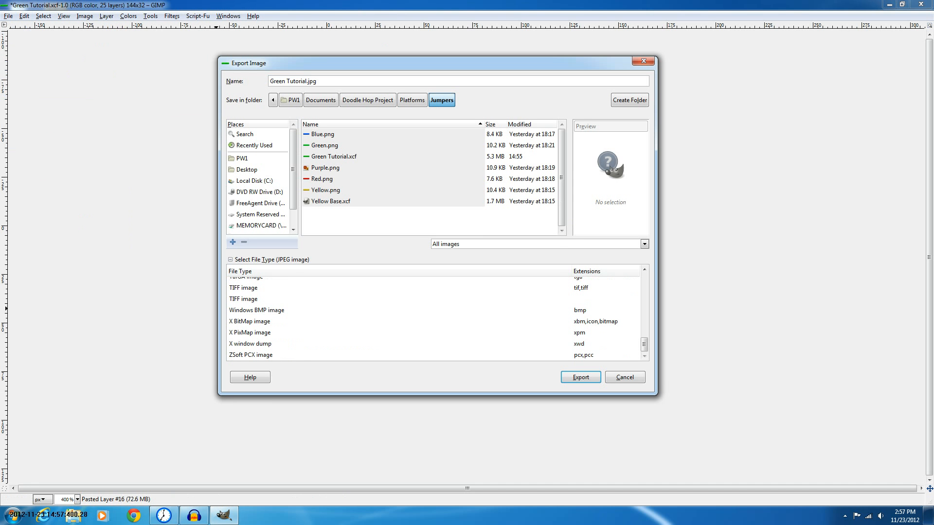
pyautogui.scroll(4, 433, 316)
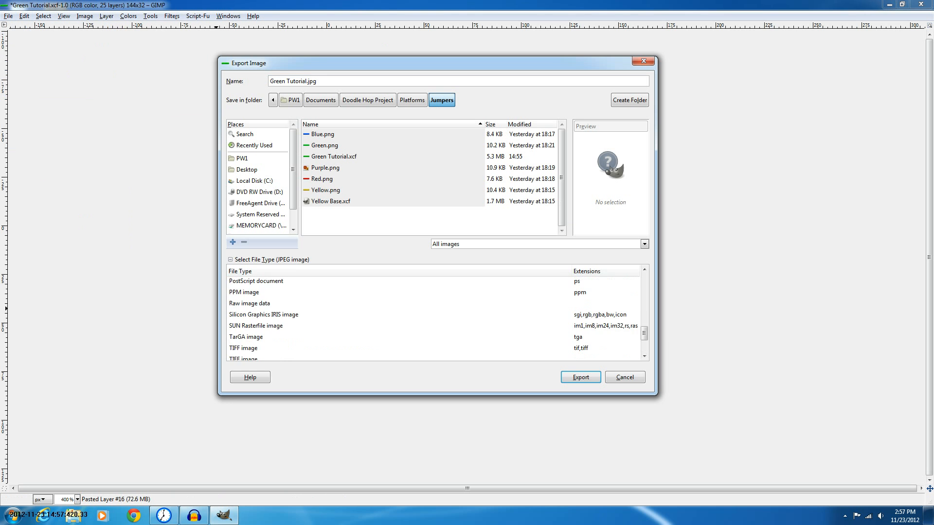
pyautogui.scroll(5, 432, 316)
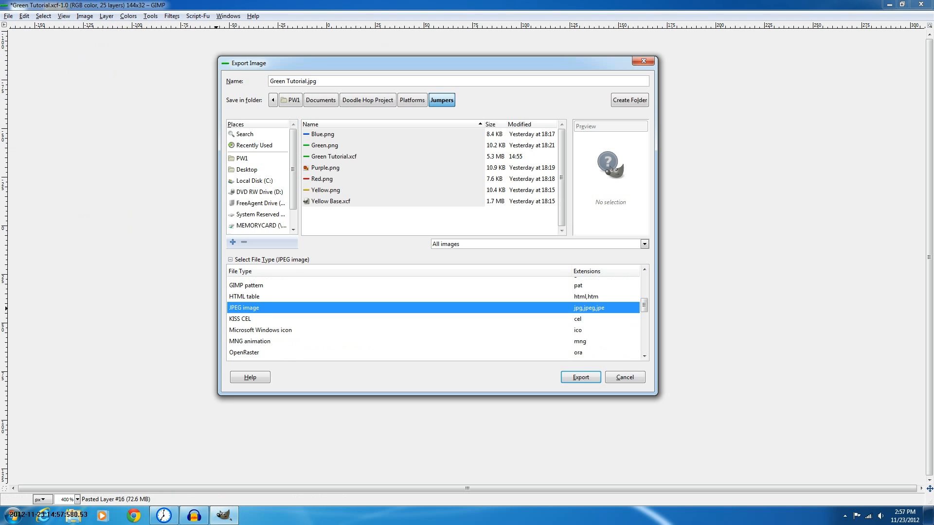
pyautogui.scroll(2, 433, 320)
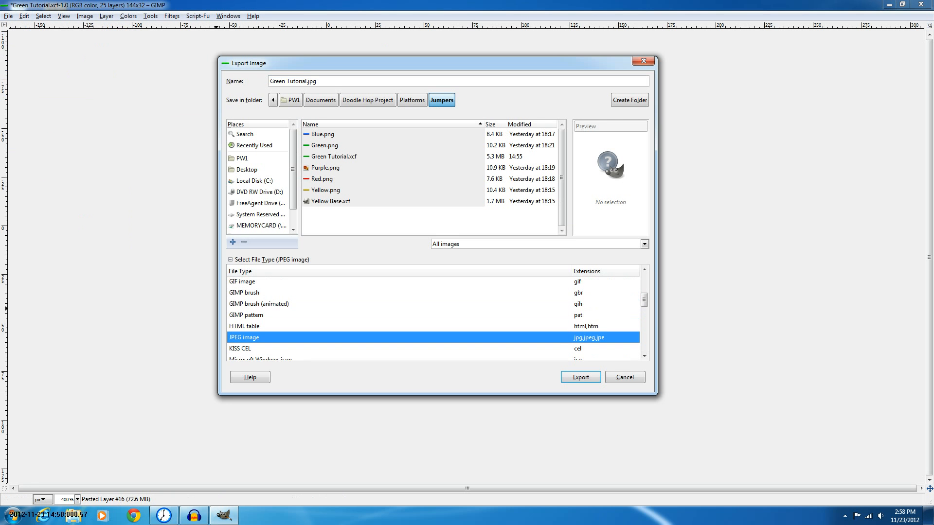
pyautogui.scroll(5, 433, 319)
pyautogui.scroll(2, 433, 319)
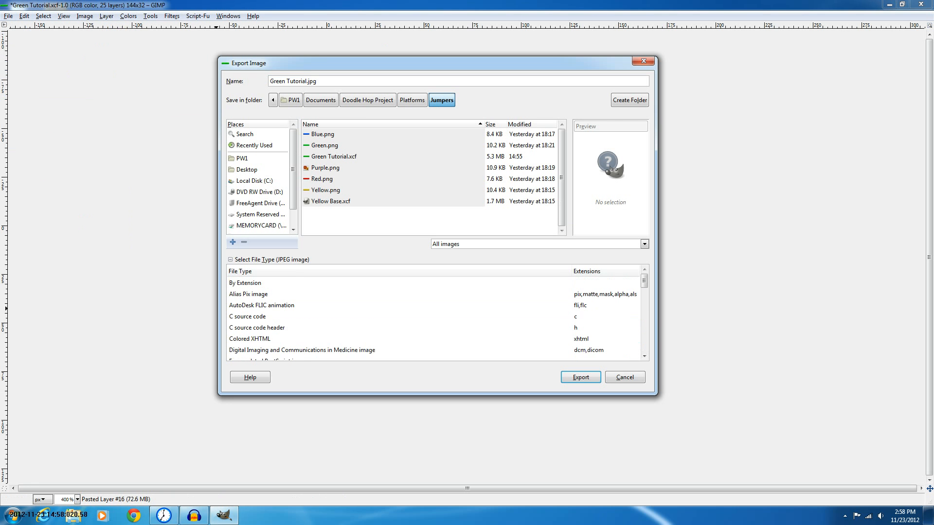
pyautogui.scroll(-1, 433, 319)
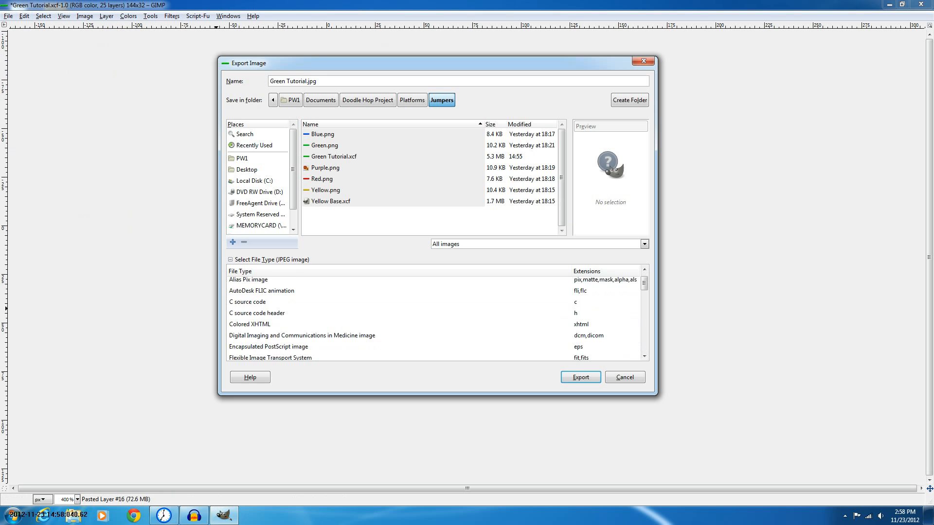
pyautogui.scroll(-5, 433, 319)
pyautogui.scroll(-3, 433, 319)
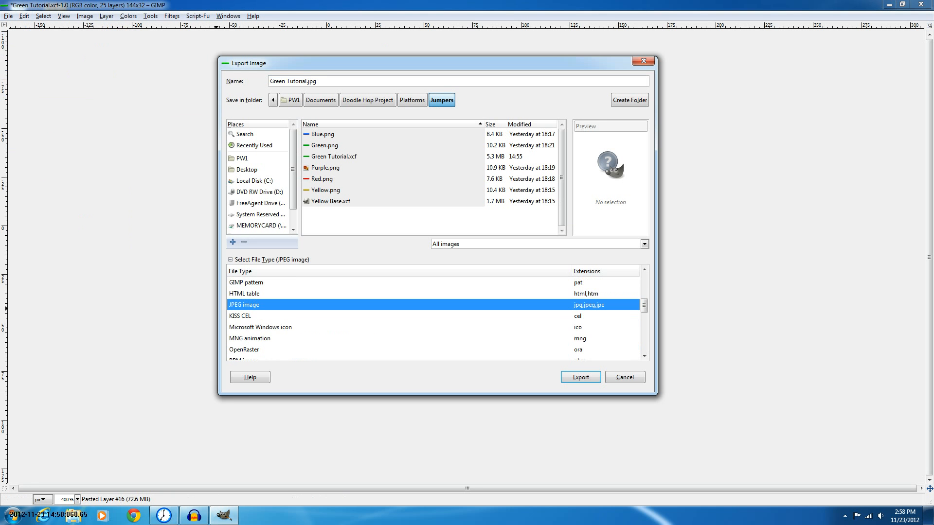
pyautogui.scroll(-1, 433, 319)
pyautogui.scroll(-3, 433, 319)
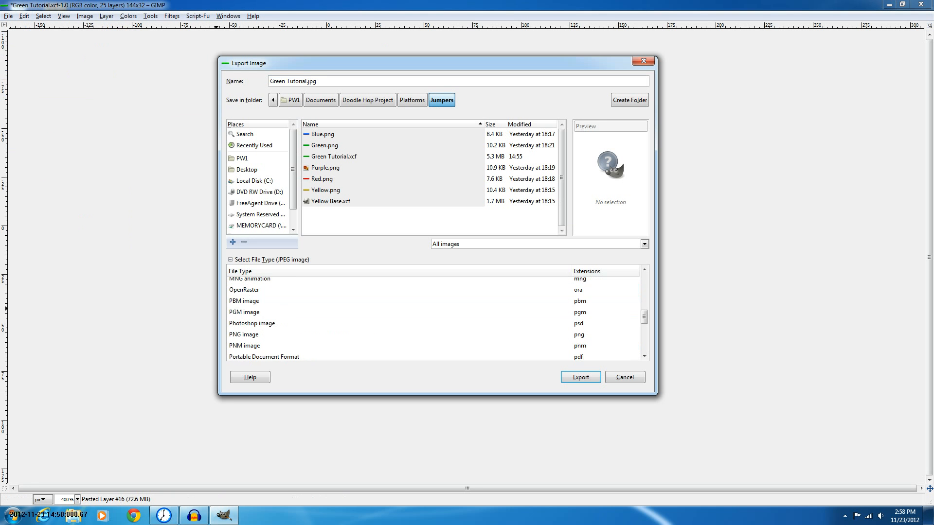
pyautogui.click(244, 335)
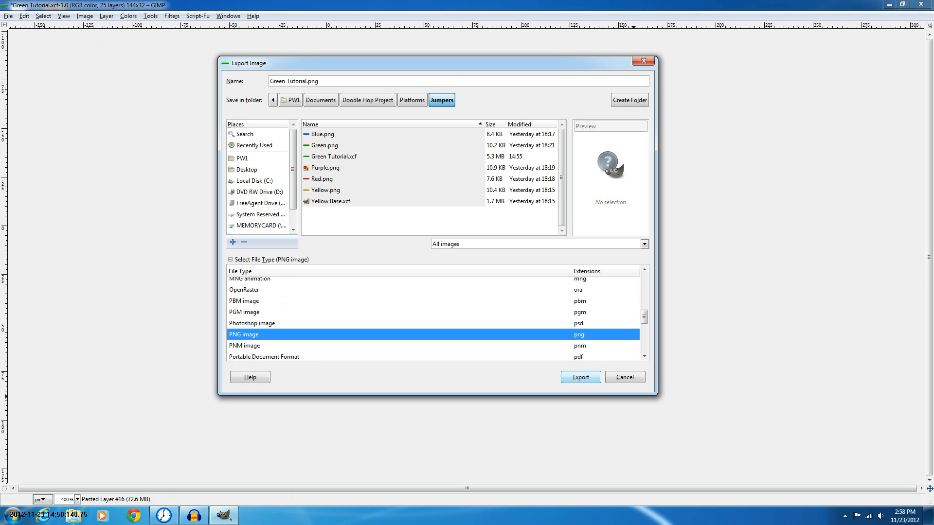
pyautogui.click(580, 378)
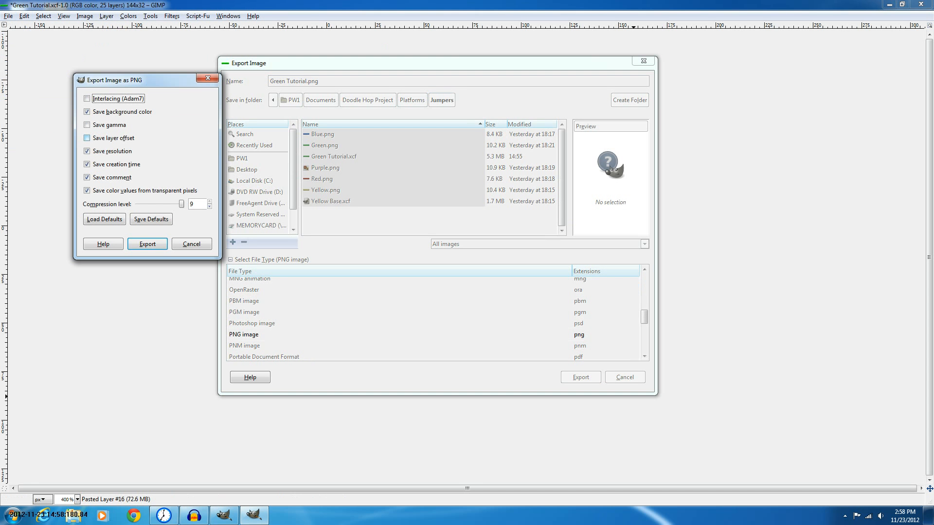
pyautogui.press('Return')
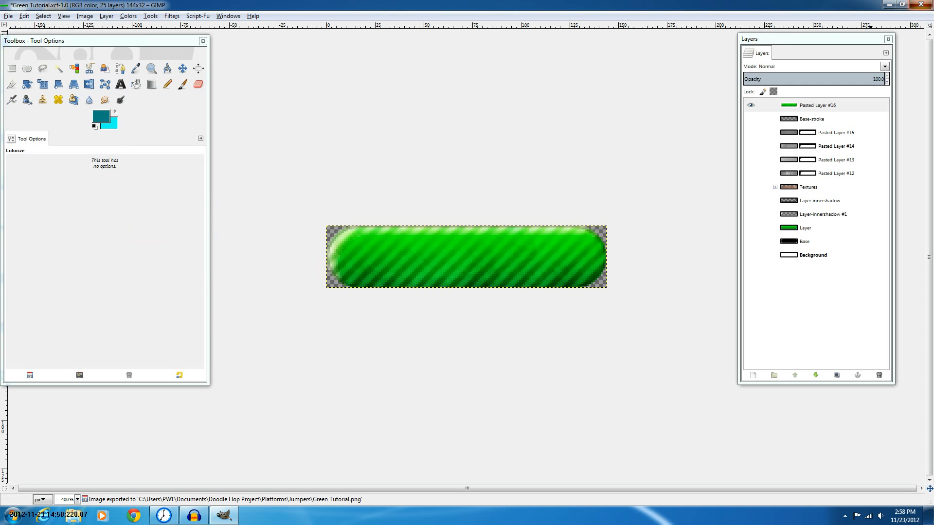
# Close the Green Tutorial.xcf image without saving the changes
pyautogui.click(921, 5)
pyautogui.click(470, 318)
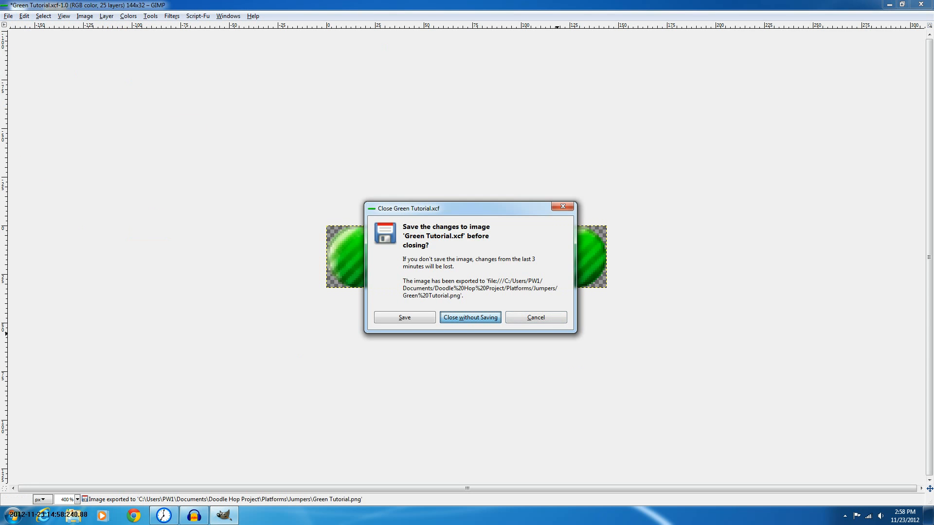
# Create a new 640 × 400 pixel image with default settings and maximize its window
pyautogui.hotkey('ctrl', 'n')
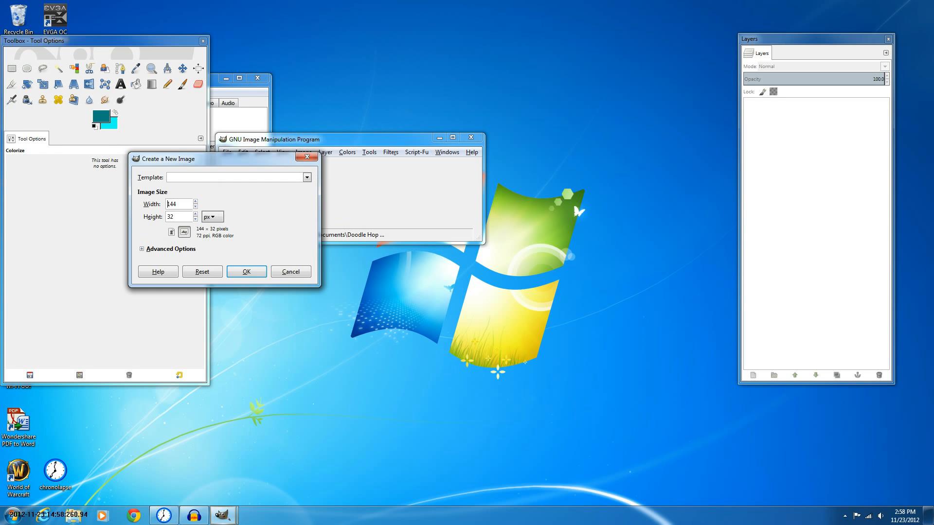
pyautogui.click(171, 232)
pyautogui.click(170, 248)
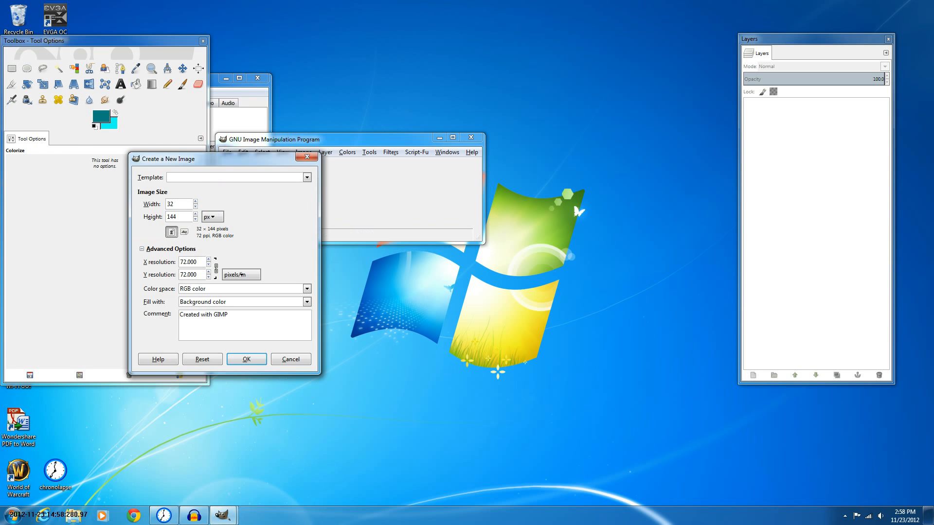
pyautogui.click(202, 359)
pyautogui.click(246, 359)
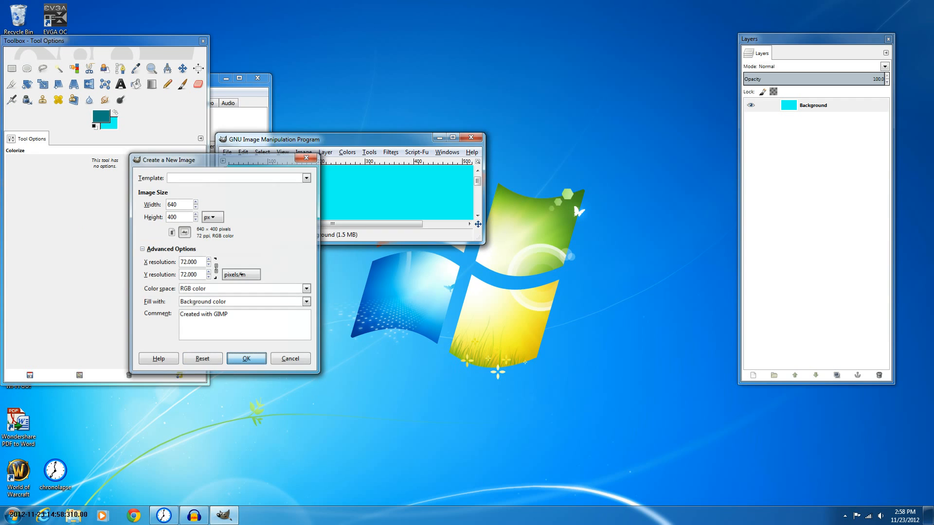
pyautogui.click(518, 138)
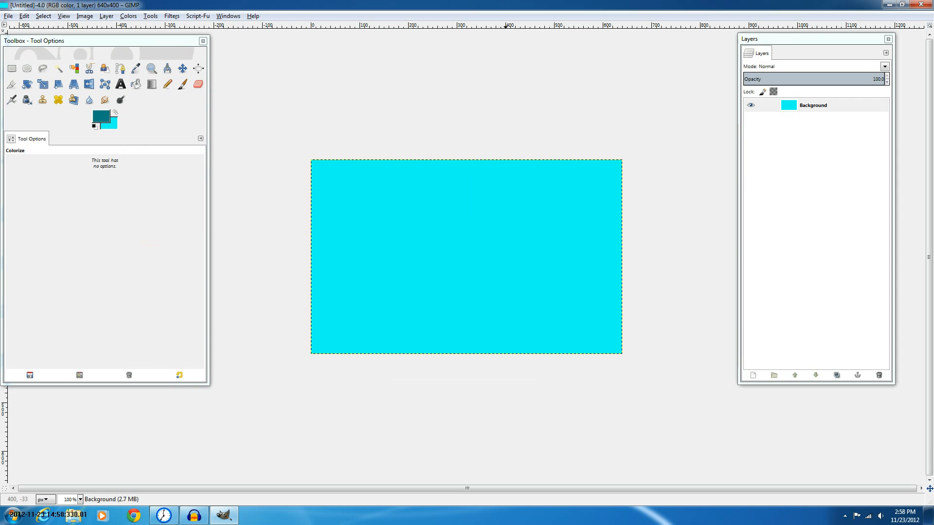
# Select the Blend tool, reset the default colors, and set the foreground color to a dark purple
pyautogui.click(152, 84)
pyautogui.press('d')
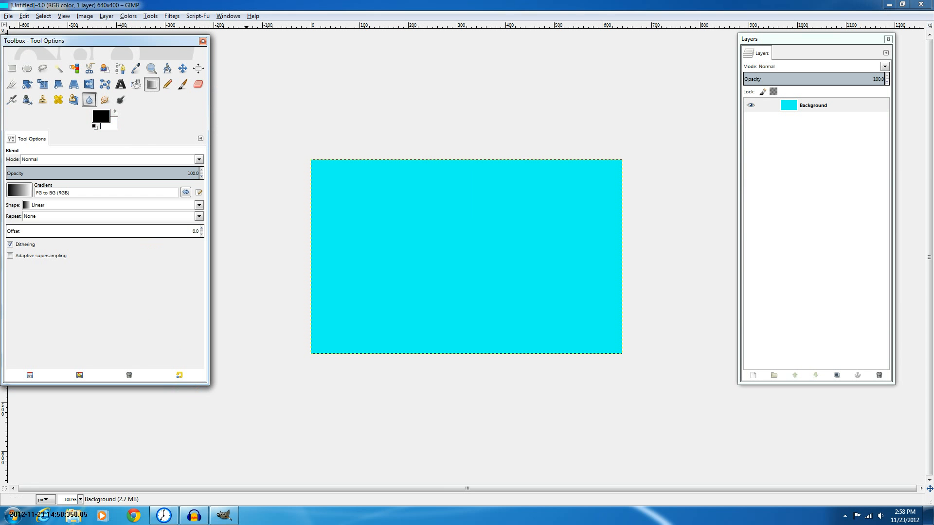
pyautogui.click(101, 116)
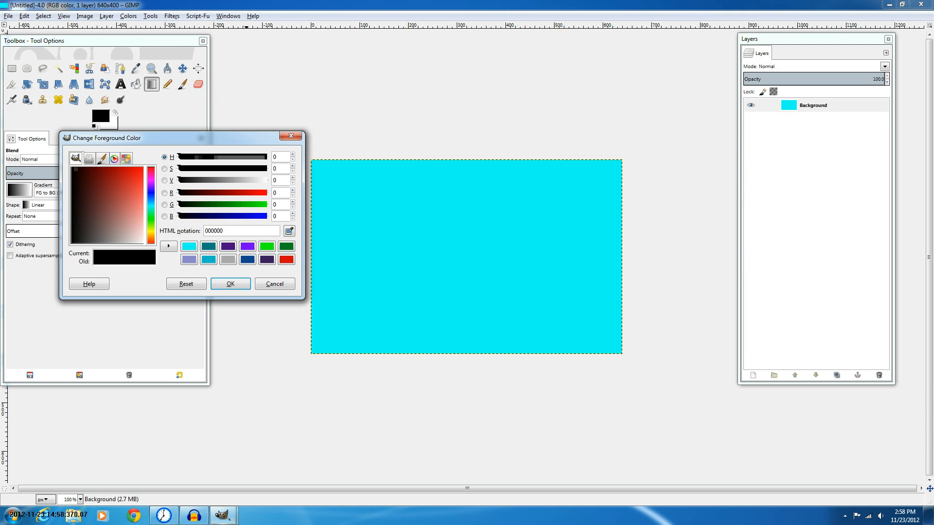
pyautogui.click(228, 247)
pyautogui.click(95, 175)
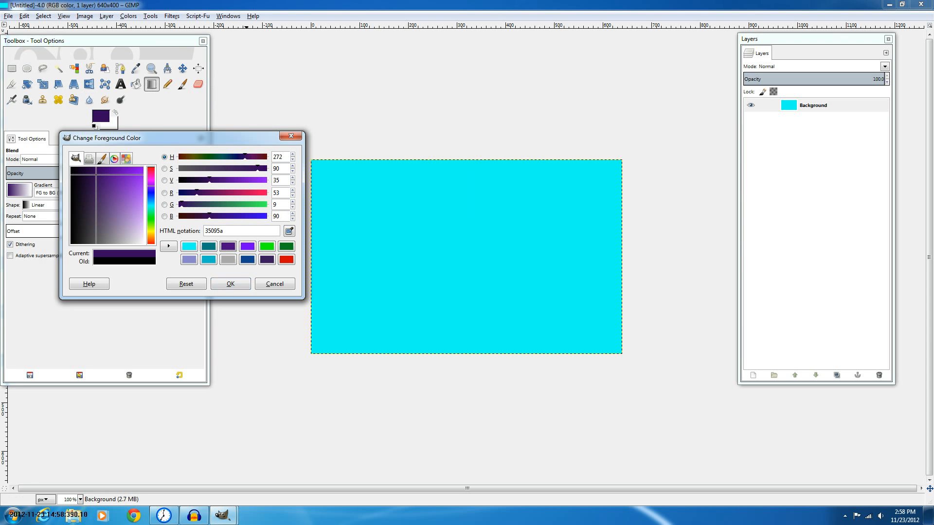
pyautogui.click(85, 173)
pyautogui.click(230, 284)
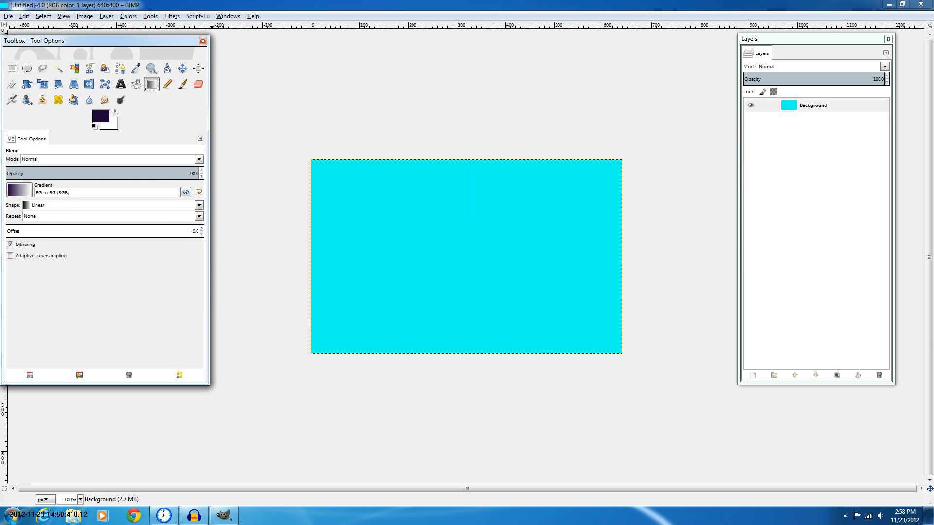
# Set the background color to blue 2373e0 and fill the canvas with a vertical dark purple to blue gradient
pyautogui.click(114, 125)
pyautogui.click(134, 179)
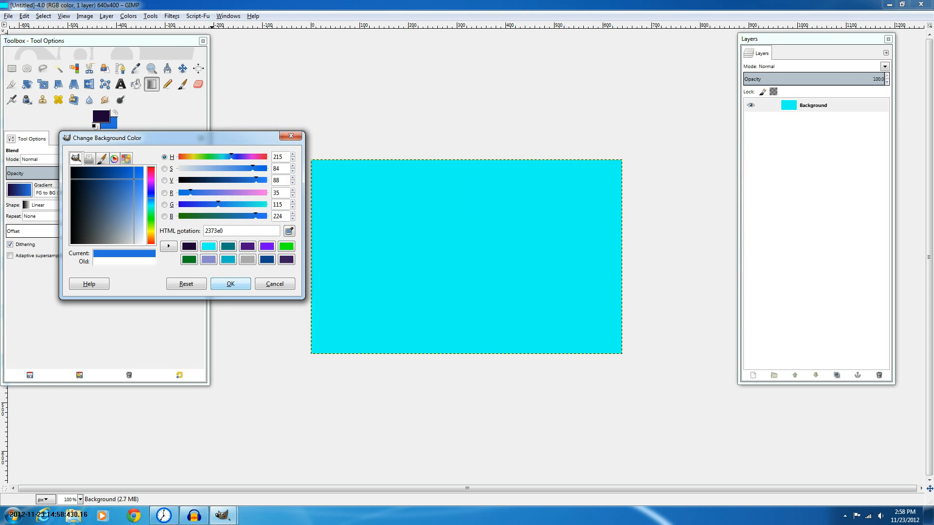
pyautogui.click(231, 284)
pyautogui.moveTo(453, 209); pyautogui.dragTo(461, 439)
pyautogui.moveTo(445, 185); pyautogui.dragTo(437, 354)
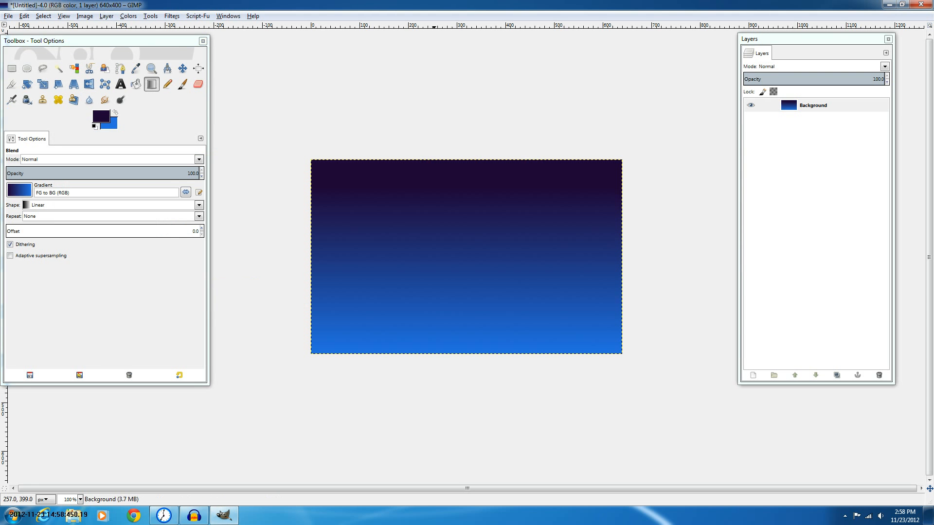
# Select the Pencil tool and add a new transparent layer above the background
pyautogui.click(168, 84)
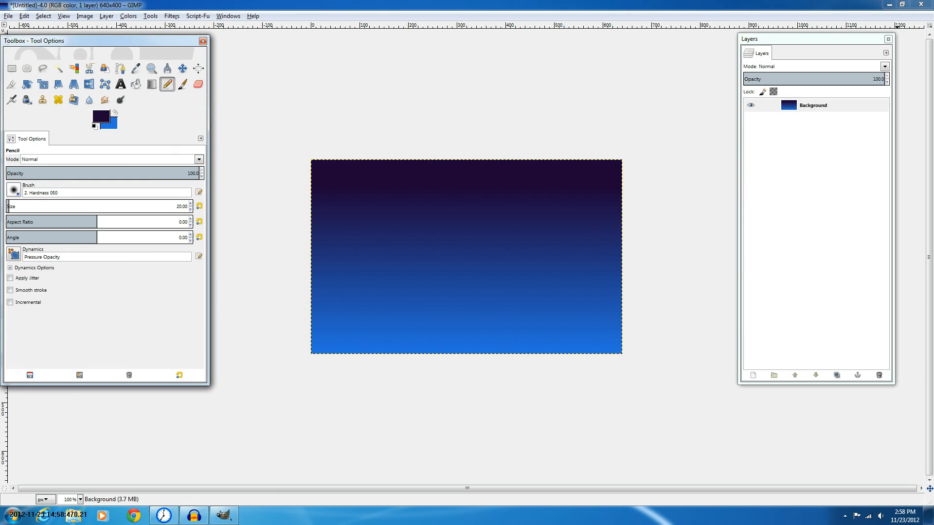
pyautogui.hotkey('shift', 'ctrl', 'n')
pyautogui.press('Return')
# Set the Pencil to white with the 1. Pixel brush at size 1
pyautogui.press('d')
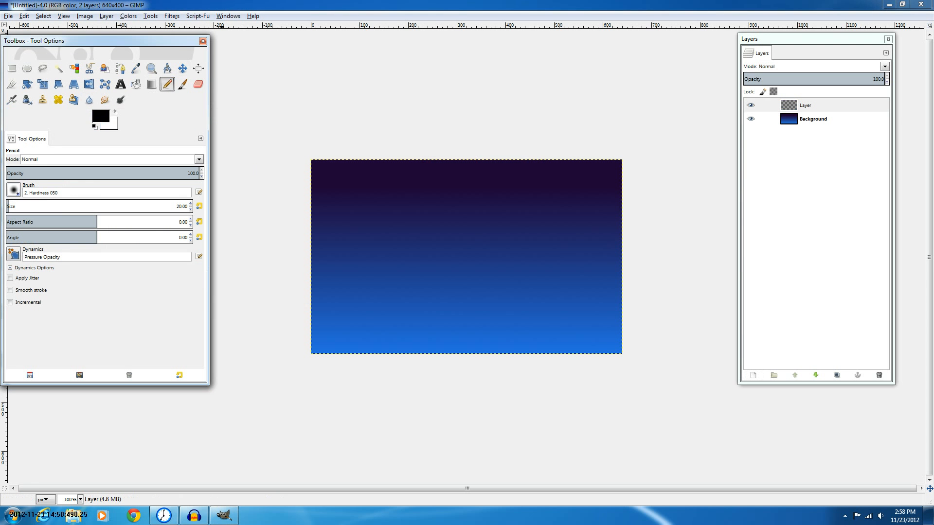
pyautogui.press('x')
pyautogui.click(14, 189)
pyautogui.click(52, 205)
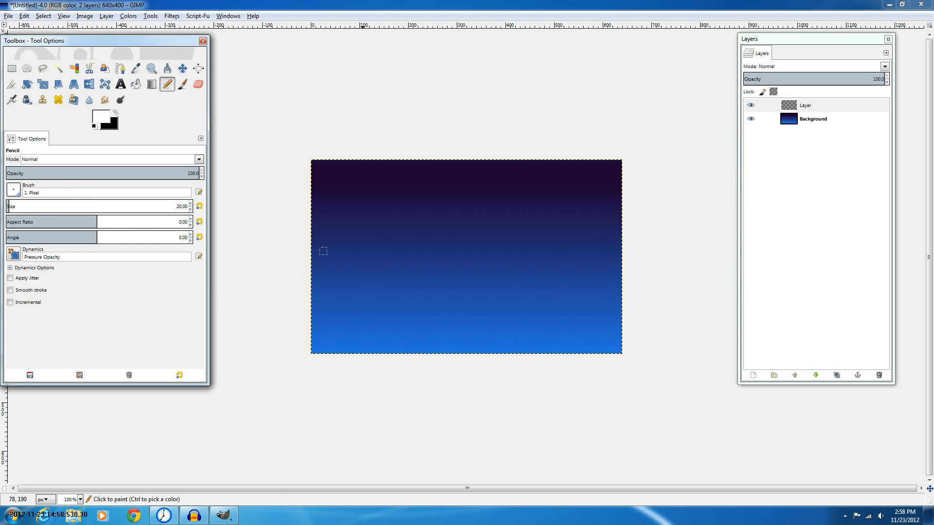
pyautogui.moveTo(58, 209); pyautogui.dragTo(30, 210)
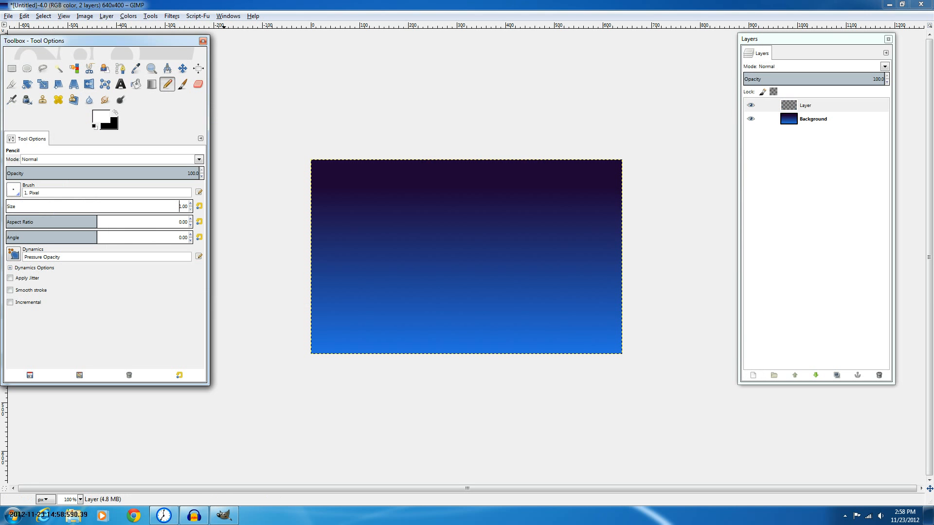
# Dot small white stars scattered across the new layer with the Pencil
pyautogui.click(363, 207)
pyautogui.click(402, 208)
pyautogui.click(399, 233)
pyautogui.click(484, 228)
pyautogui.click(468, 195)
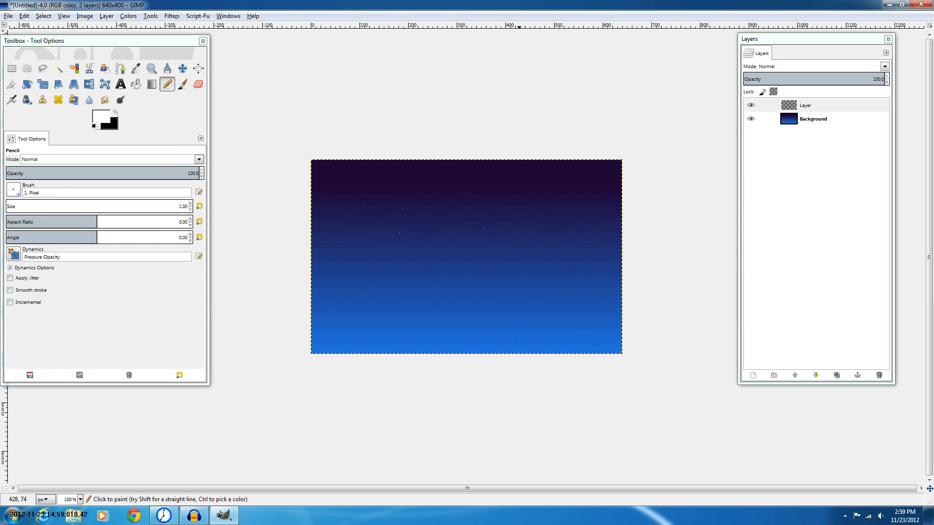
pyautogui.click(519, 196)
pyautogui.click(523, 226)
pyautogui.click(524, 231)
pyautogui.click(443, 182)
pyautogui.click(539, 190)
pyautogui.click(610, 236)
pyautogui.click(456, 230)
pyautogui.click(456, 295)
pyautogui.click(360, 243)
pyautogui.click(352, 184)
pyautogui.click(387, 183)
pyautogui.click(341, 290)
pyautogui.click(427, 274)
pyautogui.click(502, 291)
pyautogui.click(479, 264)
pyautogui.click(435, 218)
pyautogui.click(566, 252)
pyautogui.click(568, 177)
pyautogui.click(533, 225)
pyautogui.click(578, 214)
pyautogui.click(484, 200)
# Duplicate the star layer and blur the Layer copy layer with a 7 px Gaussian Blur
pyautogui.click(836, 375)
pyautogui.click(836, 375)
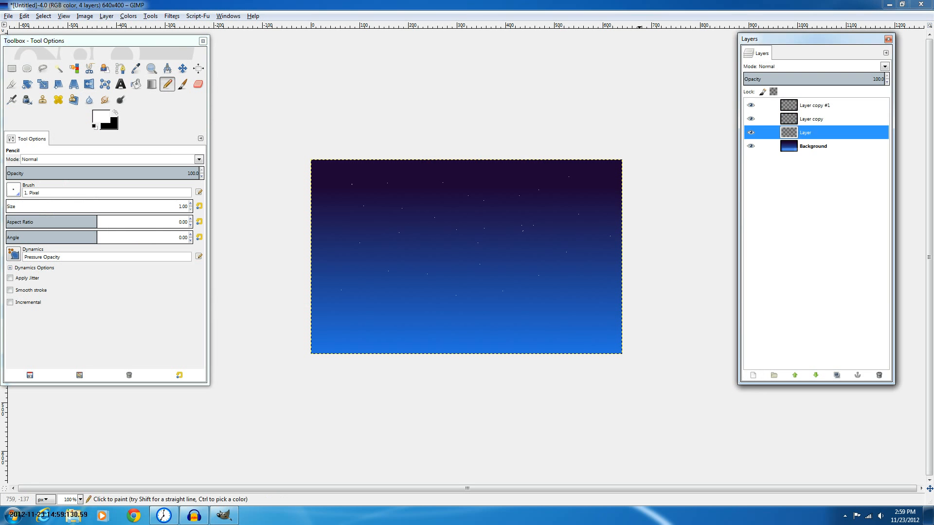
pyautogui.click(172, 15)
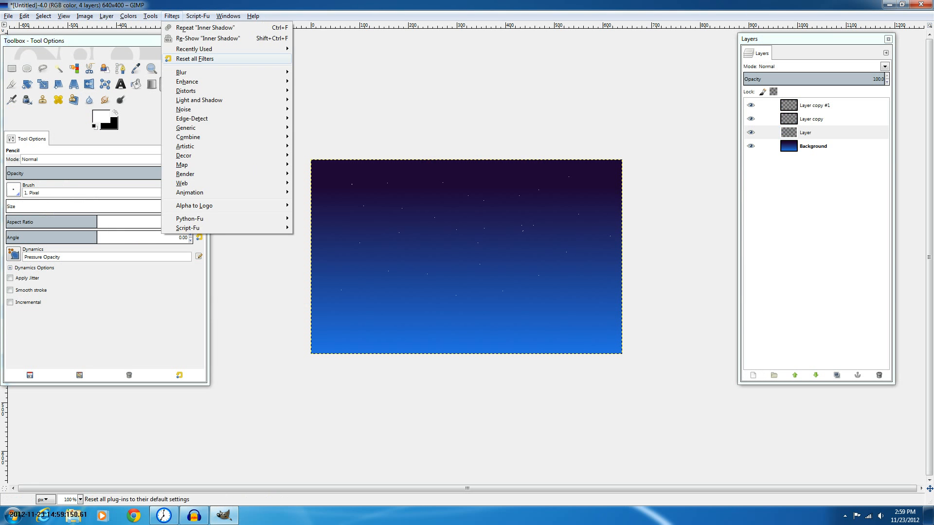
pyautogui.moveTo(195, 72)
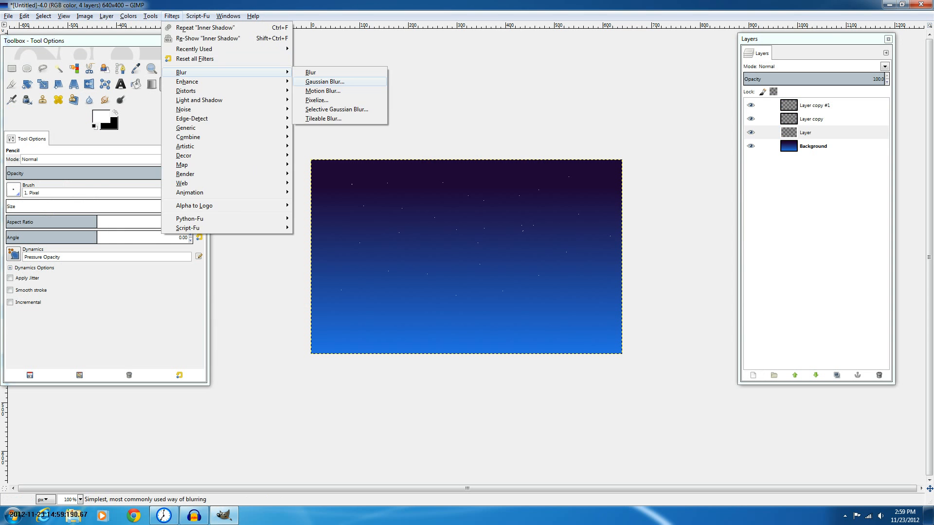
pyautogui.click(325, 82)
pyautogui.click(209, 326)
pyautogui.click(822, 119)
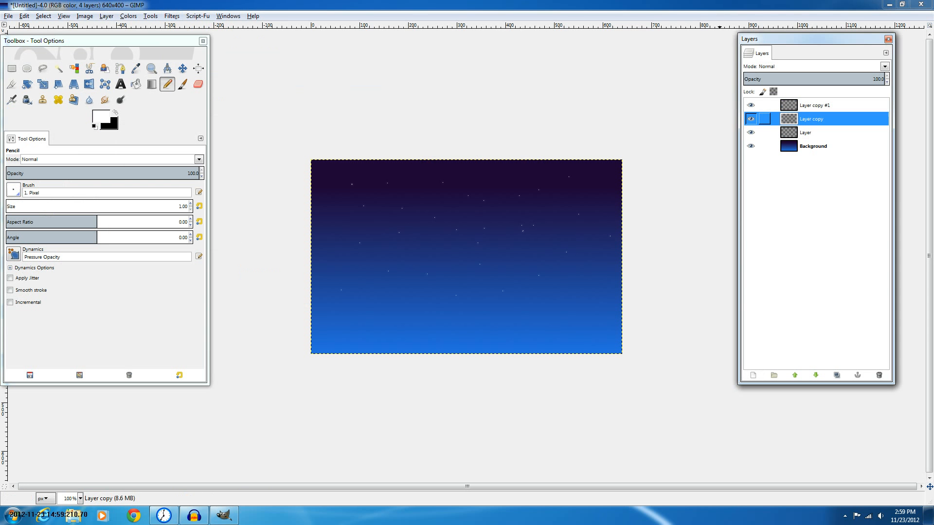
pyautogui.click(198, 16)
pyautogui.click(209, 34)
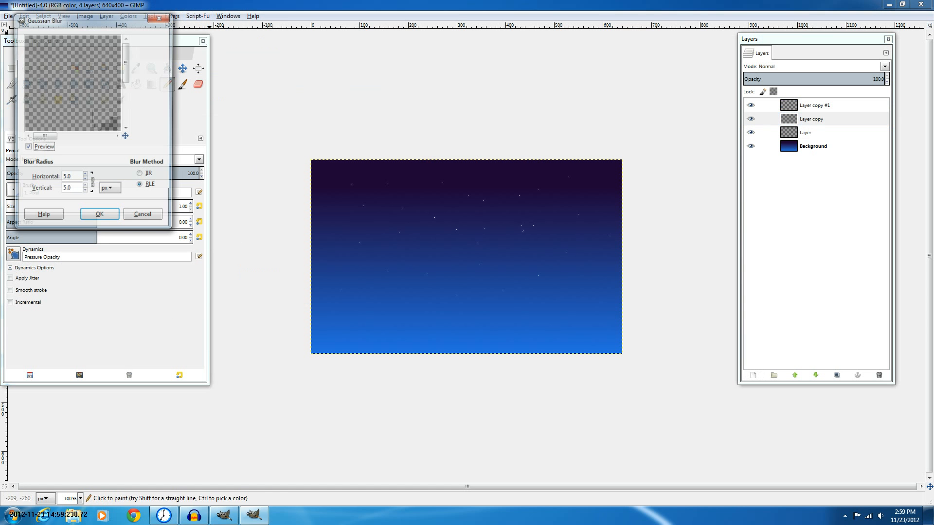
pyautogui.press('Up')
pyautogui.press('Return')
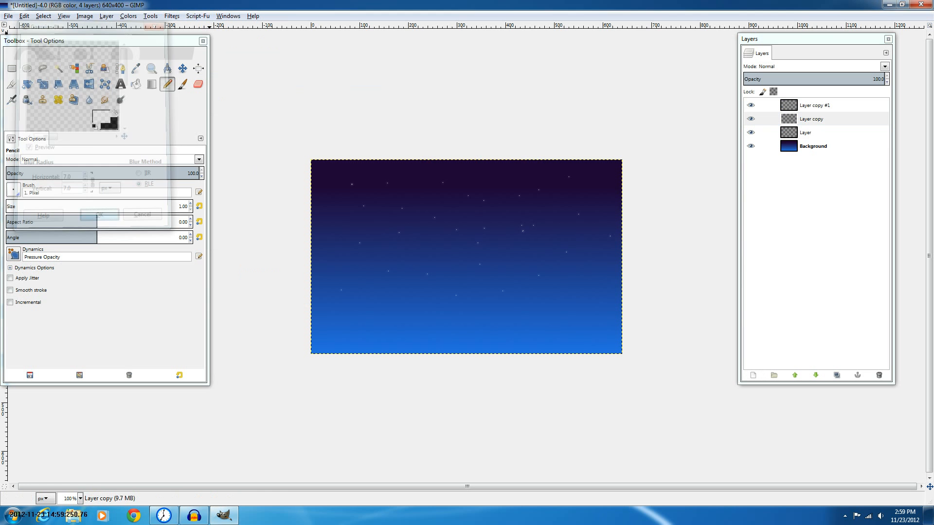
# Duplicate the top star layer and blur Layer copy #1 with an 8 px Gaussian Blur
pyautogui.click(817, 106)
pyautogui.click(836, 375)
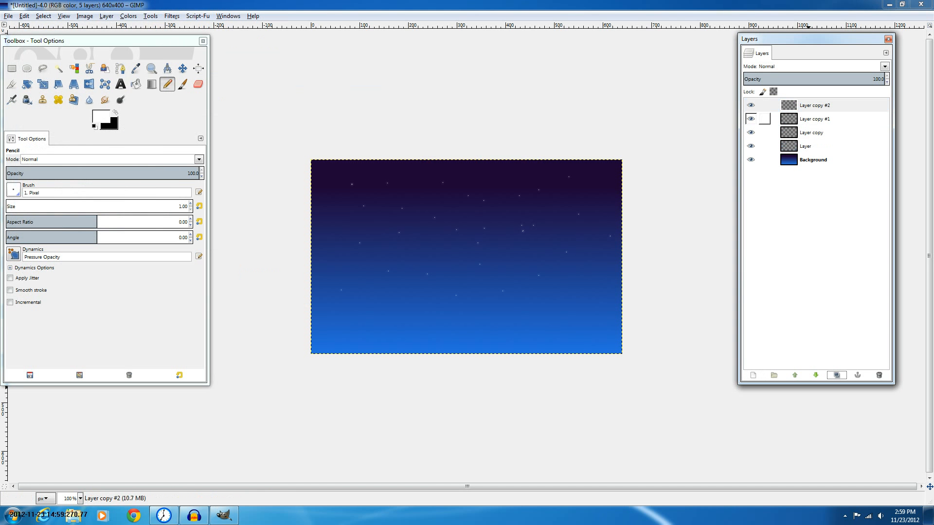
pyautogui.click(815, 120)
pyautogui.click(174, 16)
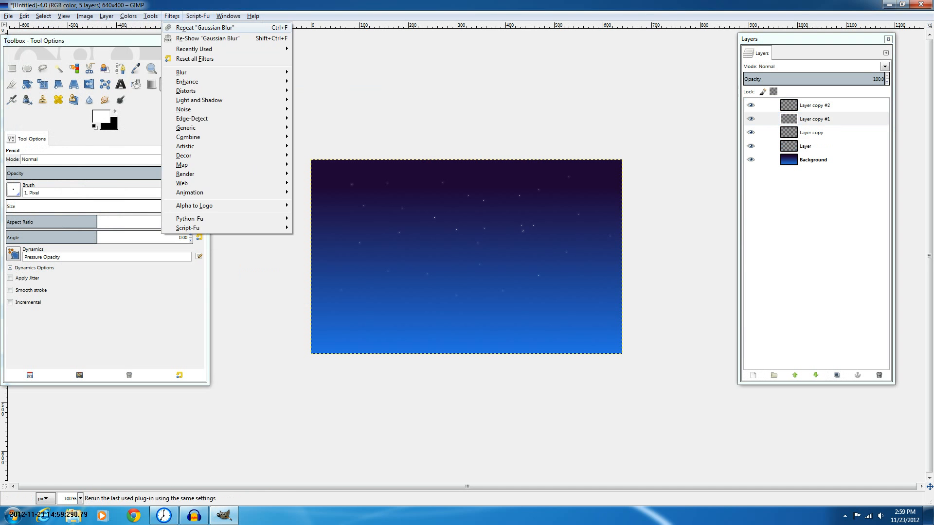
pyautogui.click(207, 38)
pyautogui.click(85, 175)
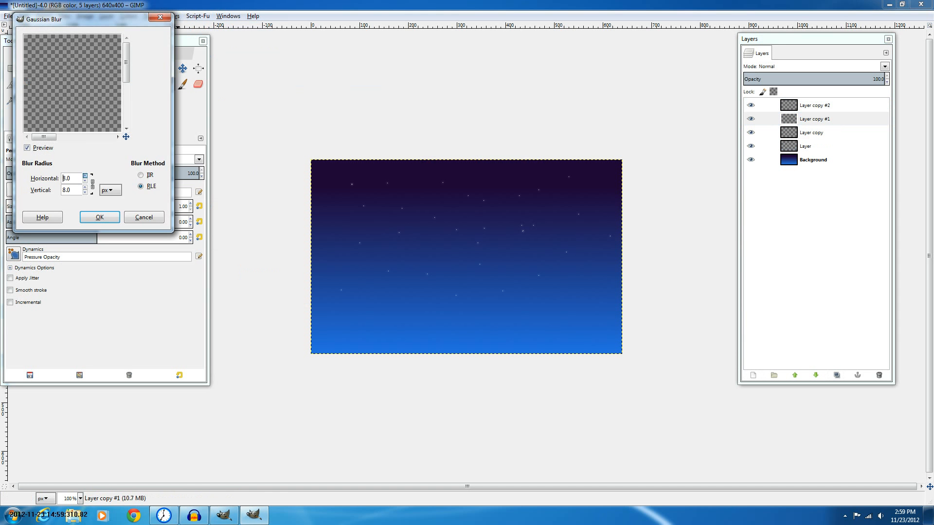
pyautogui.click(99, 217)
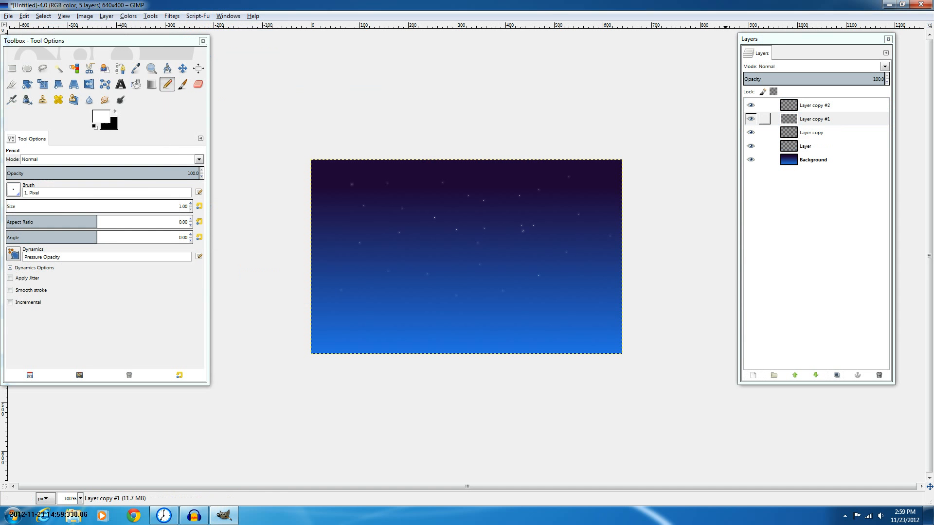
# Select Layer copy #2 and lower its opacity to about 74
pyautogui.click(814, 106)
pyautogui.click(835, 77)
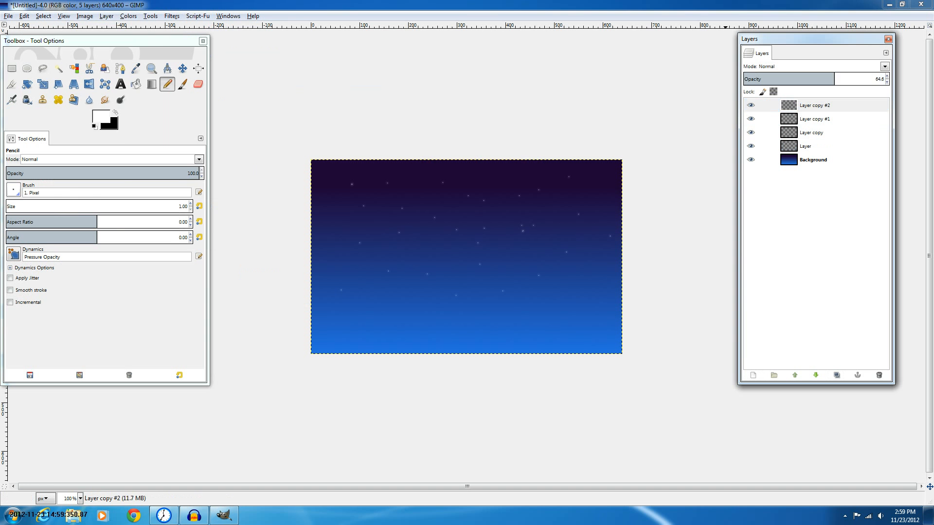
pyautogui.press('pageup')
pyautogui.moveTo(849, 76); pyautogui.dragTo(847, 77)
# Apply a Gaussian Blur with a 2 px horizontal radius to Layer copy #2
pyautogui.click(172, 16)
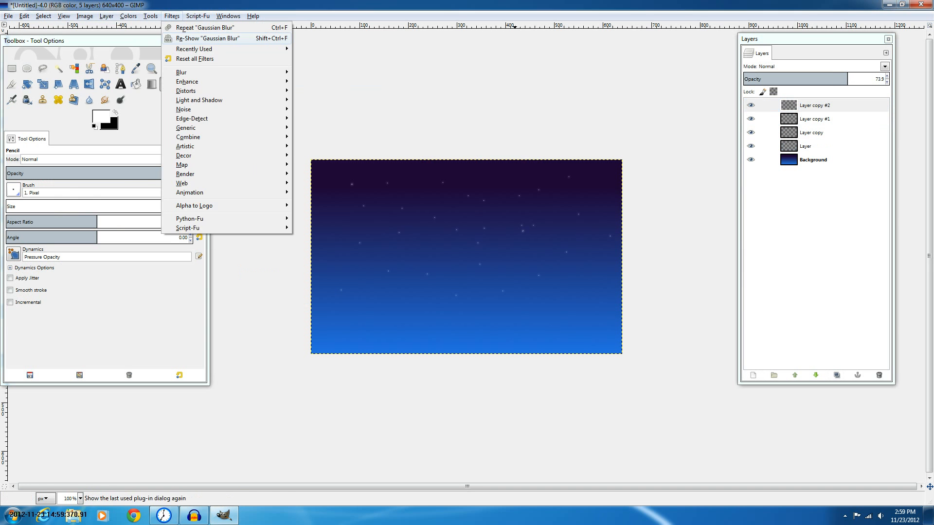
pyautogui.click(207, 38)
pyautogui.press('Tab')
pyautogui.write('2')
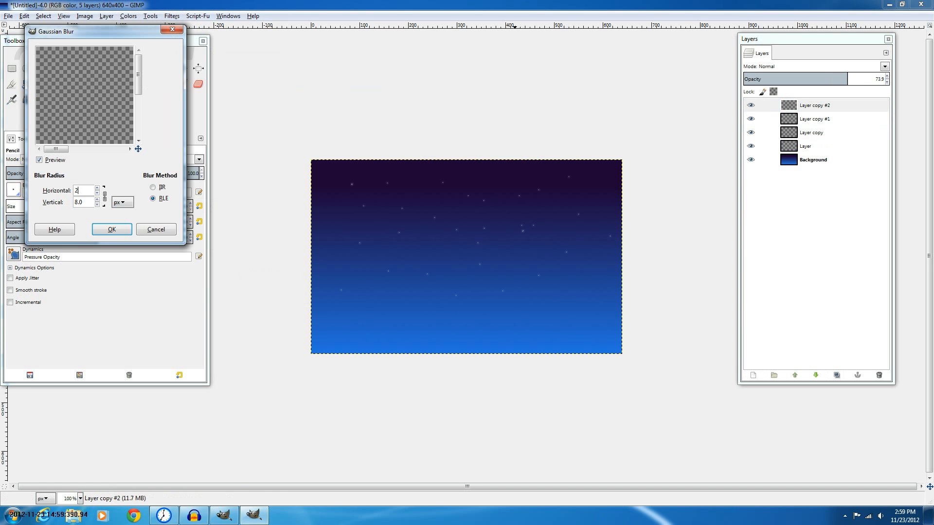
pyautogui.press('Tab')
pyautogui.press('Return')
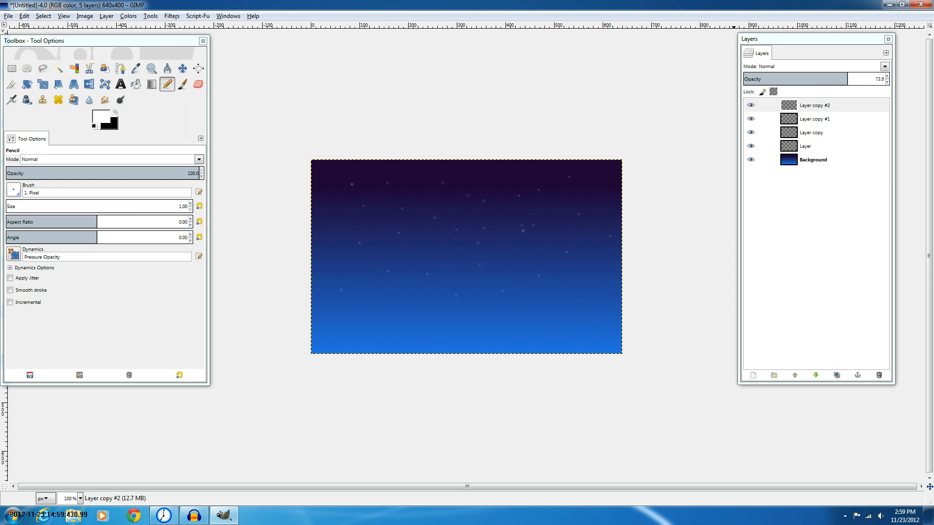
# Restore Layer copy #2's opacity to 100 and duplicate it to add more star layers
pyautogui.moveTo(847, 78); pyautogui.dragTo(898, 79)
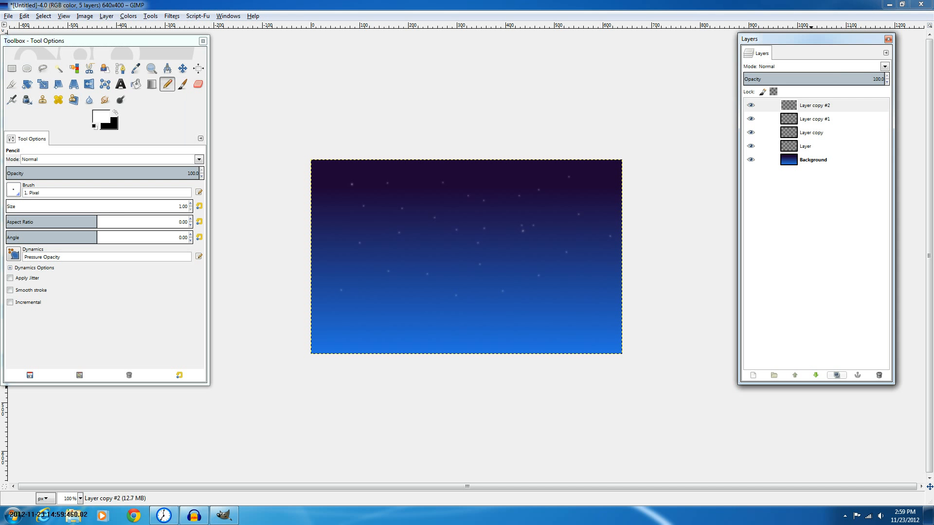
pyautogui.click(837, 375)
pyautogui.click(837, 375)
pyautogui.click(815, 105)
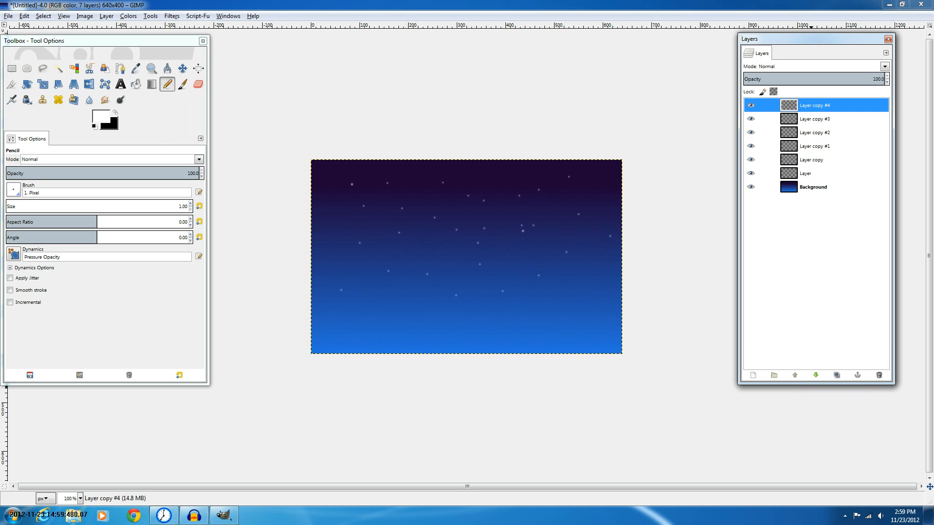
# Open Green Tutorial.png from Documents > Doodle Hop Project > Platforms > Jumpers as a layer above the background
pyautogui.click(813, 187)
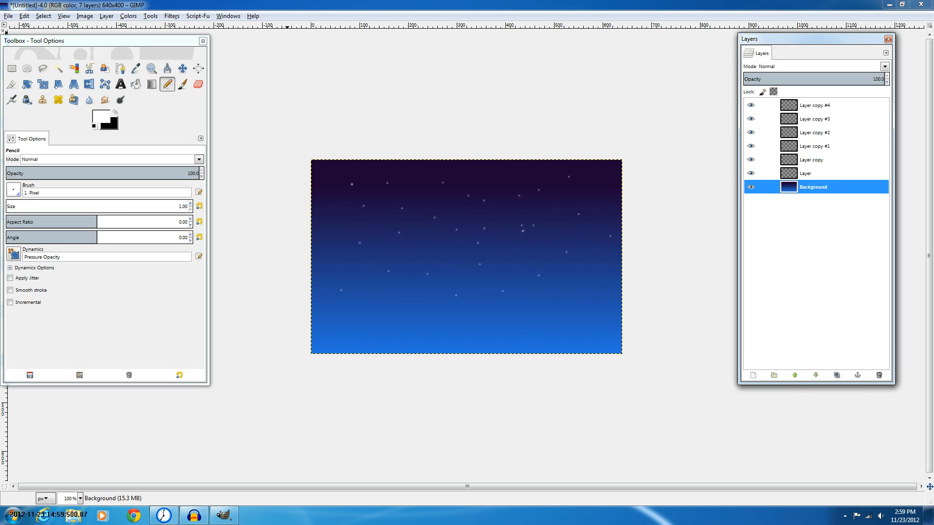
pyautogui.press('Tab')
pyautogui.hotkey('ctrl', 'o')
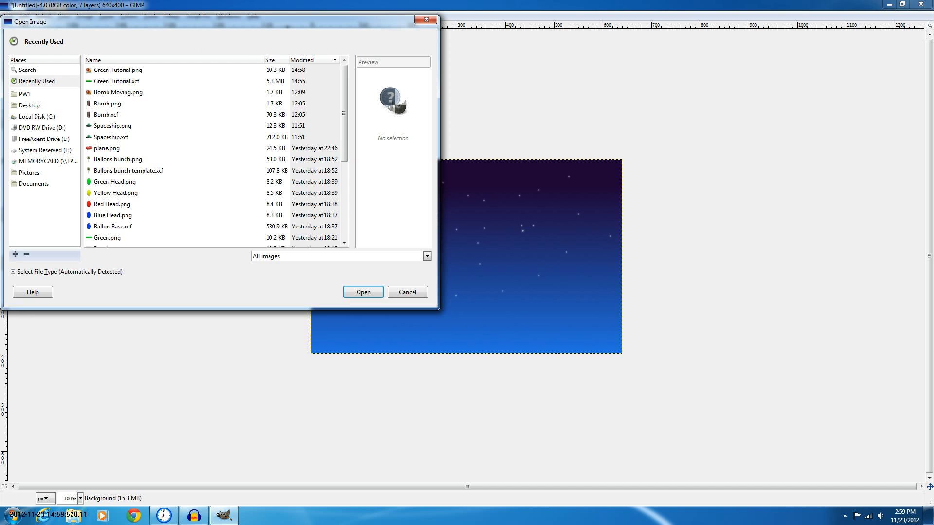
pyautogui.click(34, 183)
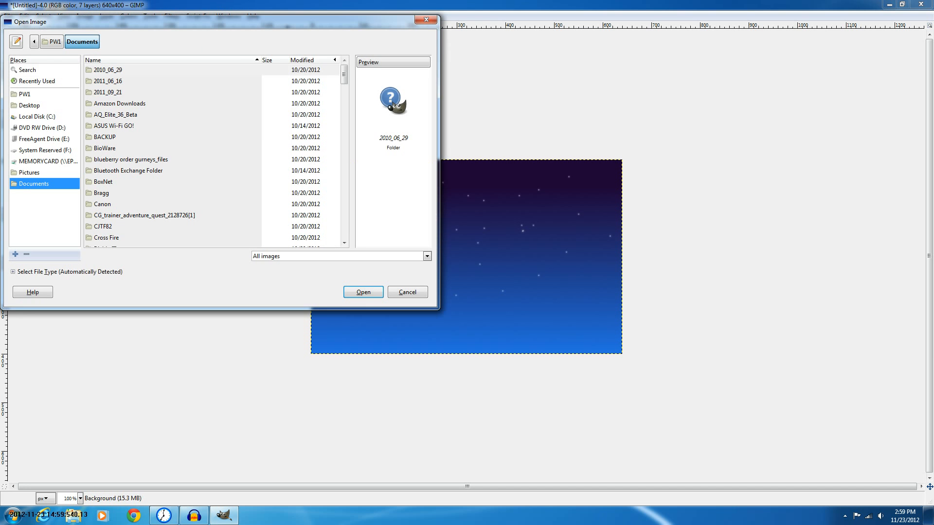
pyautogui.click(303, 60)
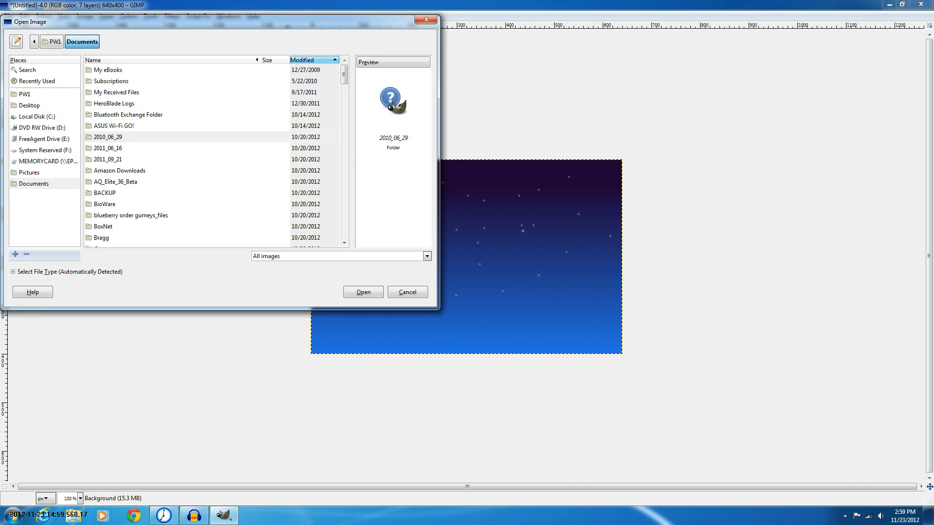
pyautogui.click(302, 60)
pyautogui.doubleClick(119, 81)
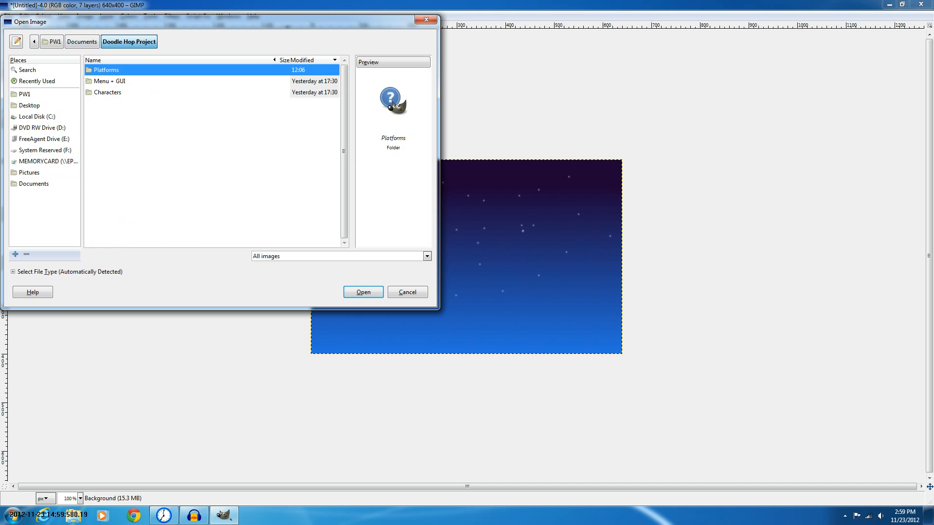
pyautogui.press('Return')
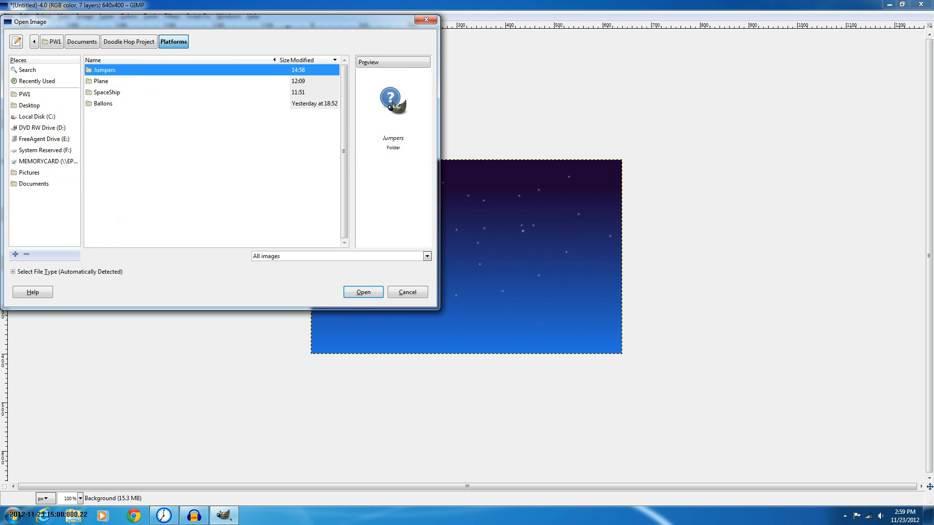
pyautogui.press('Return')
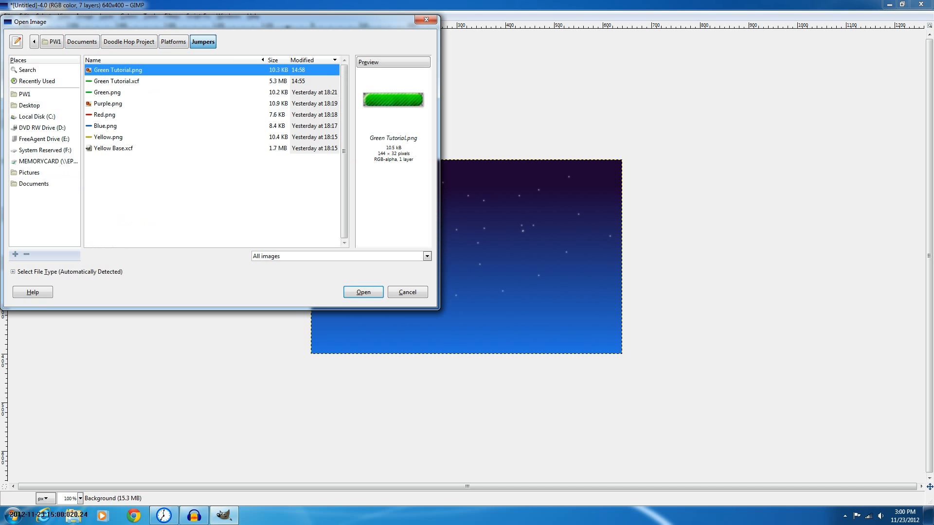
pyautogui.press('Return')
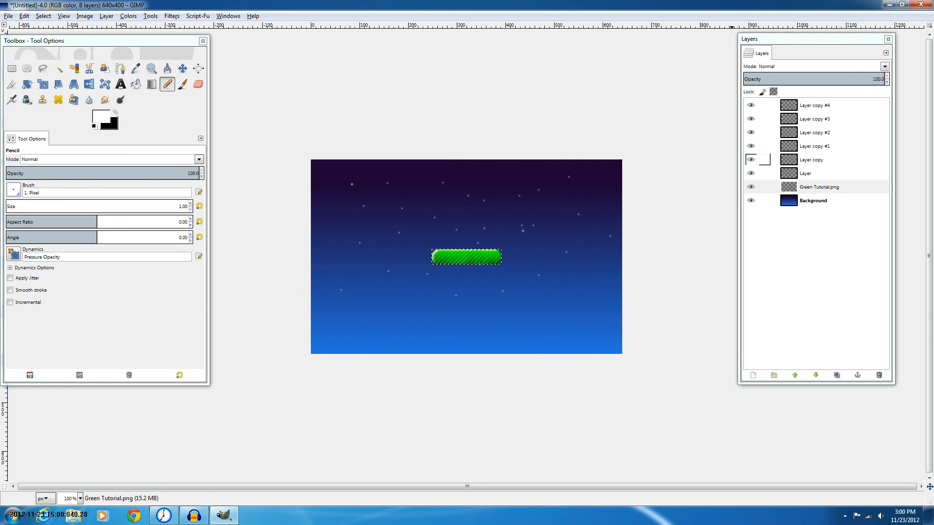
# Select the Green Tutorial.png layer and raise it to the top of the layer stack
pyautogui.click(813, 201)
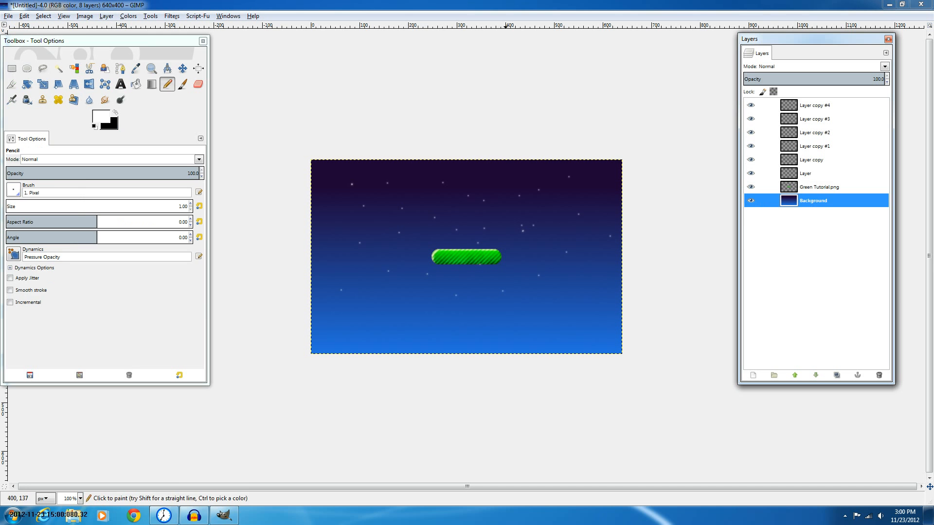
pyautogui.click(182, 68)
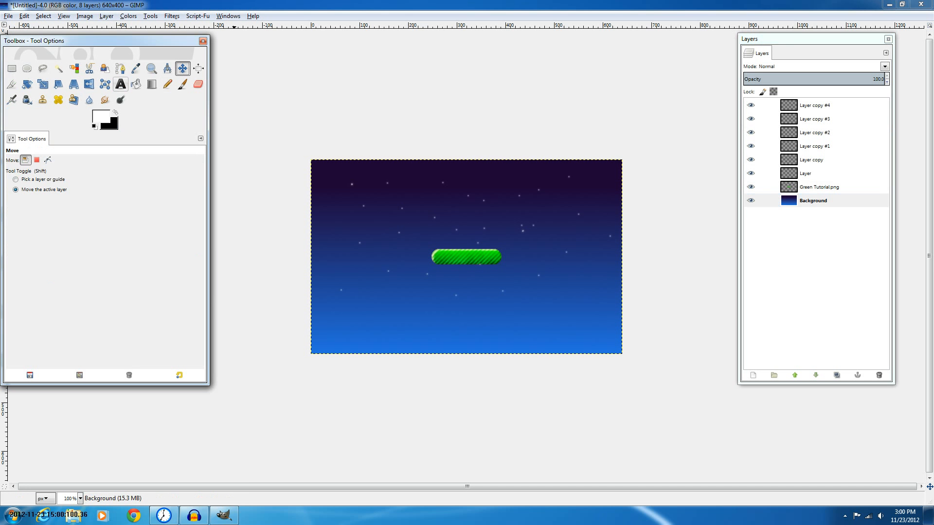
pyautogui.hotkey('shift', 't')
pyautogui.click(819, 187)
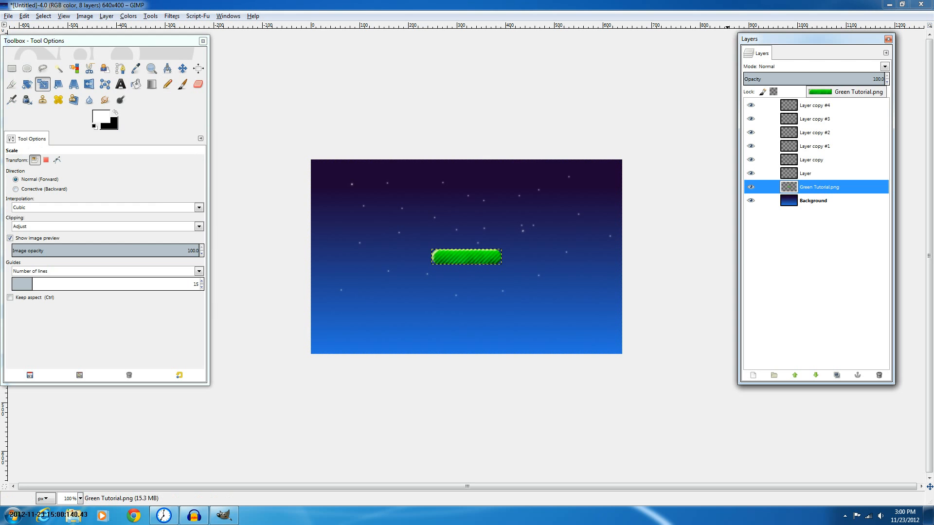
pyautogui.moveTo(808, 92); pyautogui.dragTo(817, 101)
pyautogui.press('Tab')
# Scale the green button layer down with its aspect ratio kept, replacing an undone 90 × 20 px scale
pyautogui.click(451, 203)
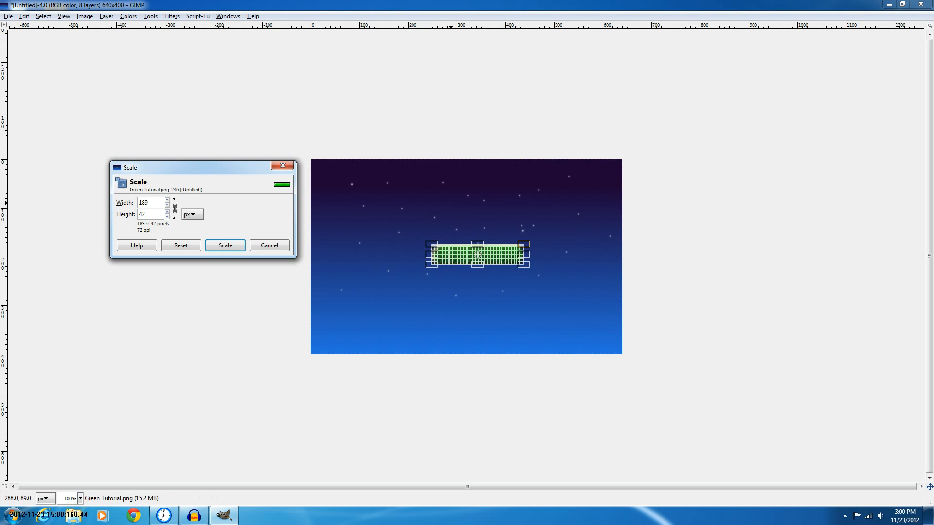
pyautogui.moveTo(451, 203); pyautogui.dragTo(444, 214)
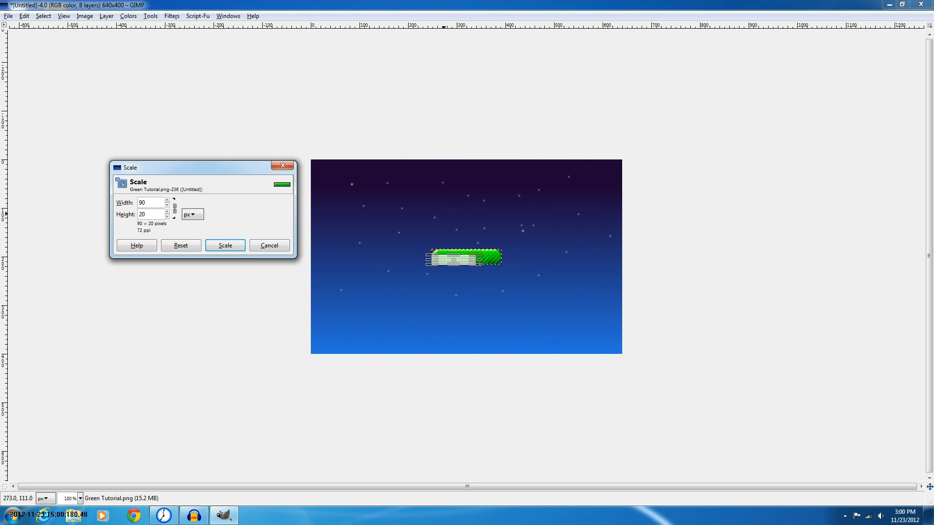
pyautogui.press('Return')
pyautogui.press('Tab')
pyautogui.hotkey('ctrl', 'z')
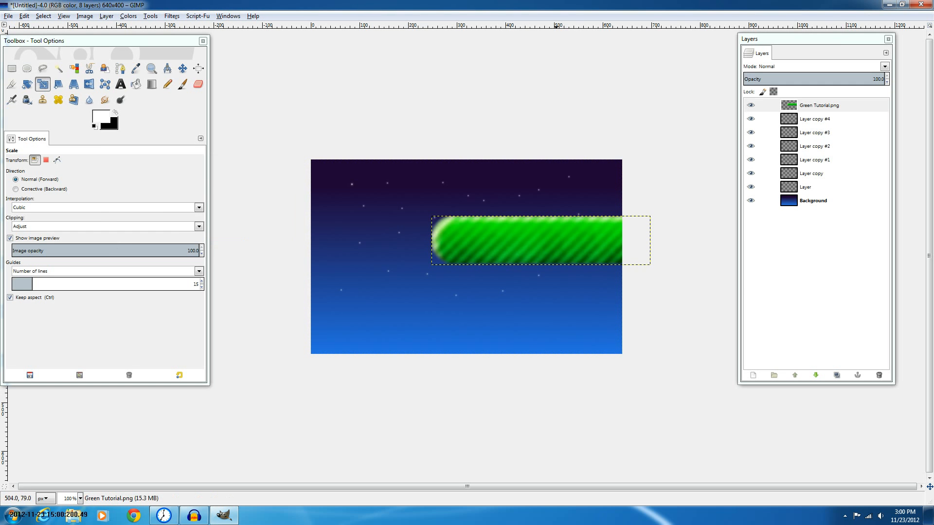
pyautogui.moveTo(557, 191); pyautogui.dragTo(532, 222)
pyautogui.press('Return')
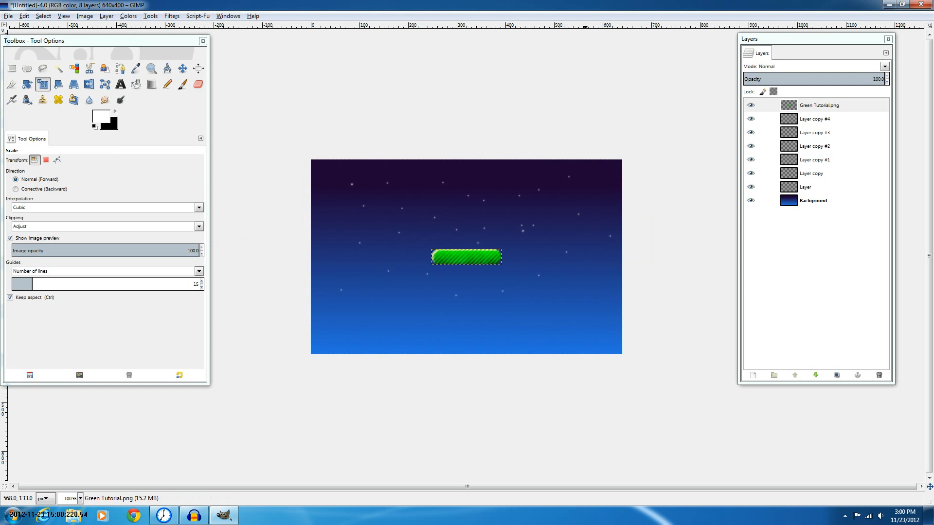
# Move the green button lower on the canvas and duplicate its layer twice
pyautogui.click(183, 69)
pyautogui.moveTo(467, 257); pyautogui.dragTo(388, 323)
pyautogui.hotkey('shift', 'ctrl', 'd')
pyautogui.click(836, 375)
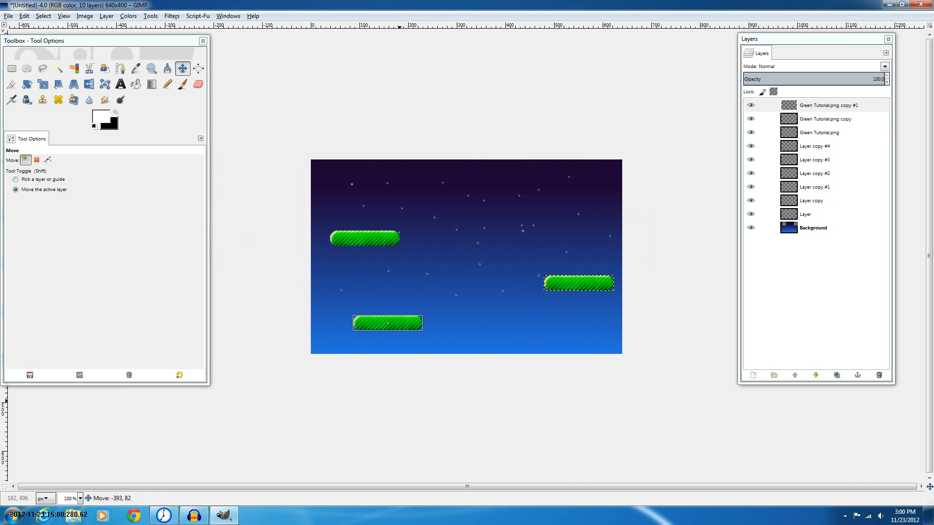
# Arrange the three green buttons at staggered positions across the canvas as platforms
pyautogui.moveTo(400, 400); pyautogui.dragTo(458, 371)
pyautogui.moveTo(410, 301); pyautogui.dragTo(439, 323)
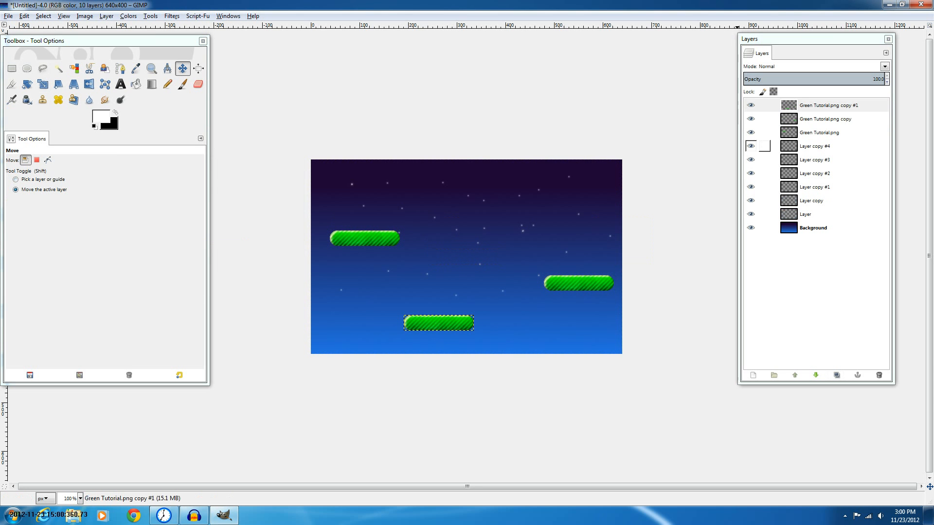
pyautogui.click(825, 119)
pyautogui.moveTo(581, 278); pyautogui.dragTo(547, 279)
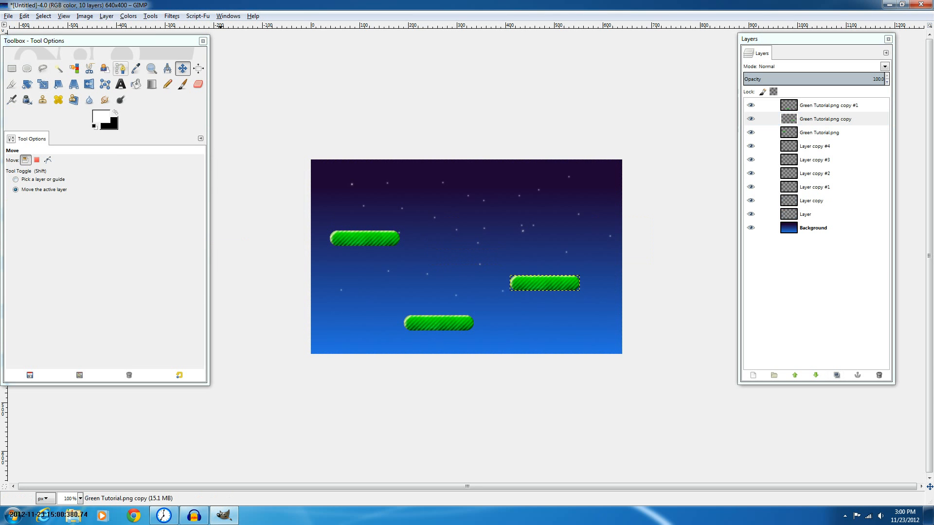
# Choose the Text tool with Sans Bold Italic font and a black text colour
pyautogui.click(121, 84)
pyautogui.click(13, 162)
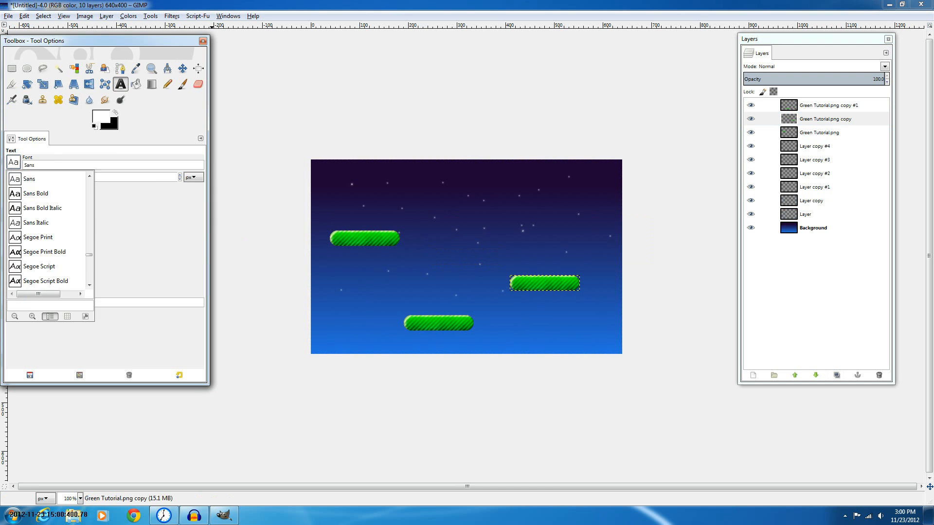
pyautogui.click(43, 208)
pyautogui.click(43, 225)
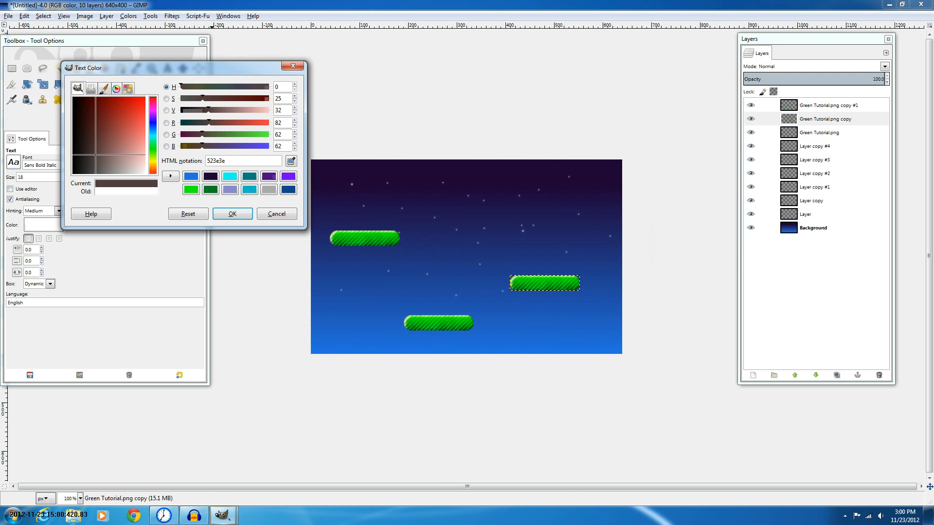
pyautogui.moveTo(96, 155); pyautogui.dragTo(72, 174)
pyautogui.click(233, 214)
# Write PLAY on the canvas and set its font size to 25
pyautogui.click(531, 228)
pyautogui.write('PL')
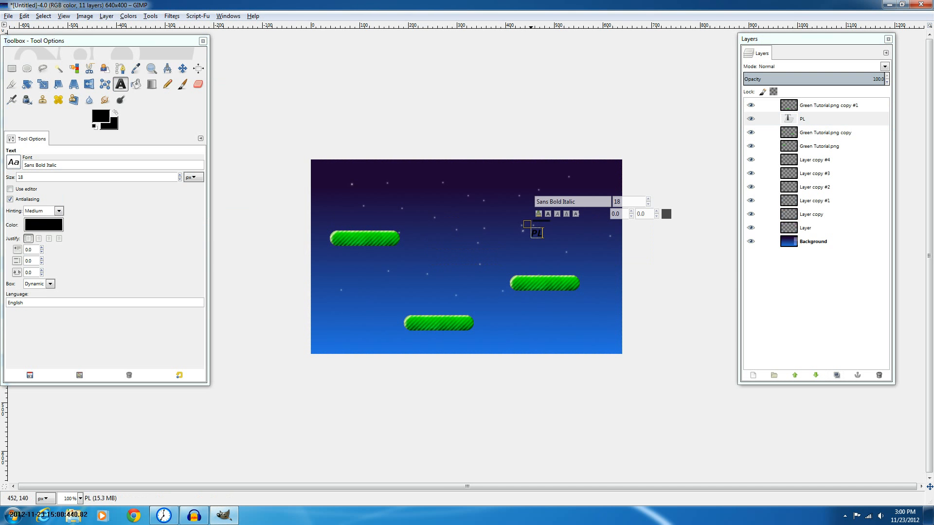
pyautogui.write('AY')
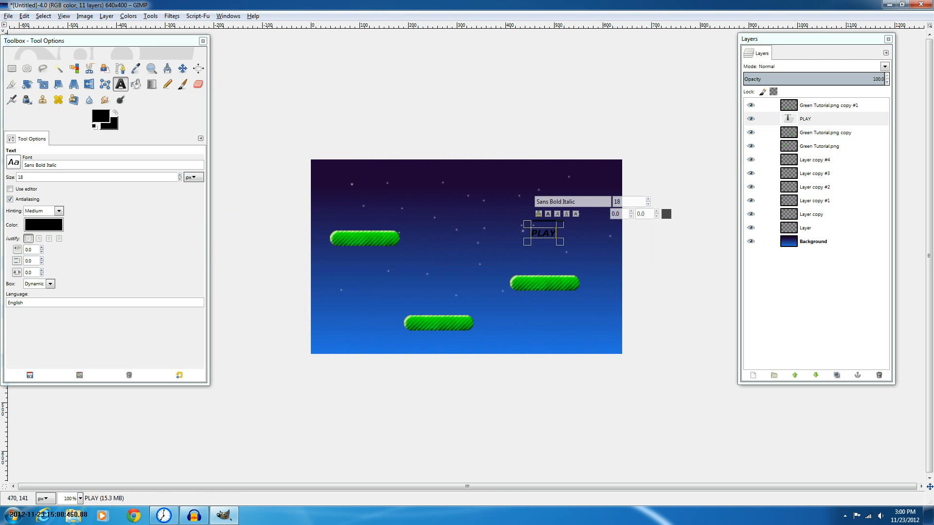
pyautogui.hotkey('ctrl', 'a')
pyautogui.click(648, 198)
pyautogui.click(648, 199)
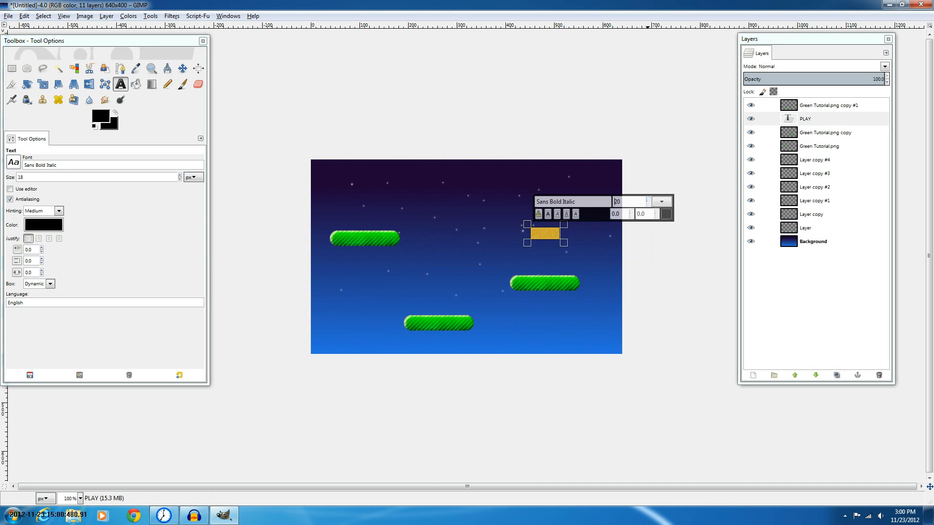
pyautogui.click(648, 199)
pyautogui.click(648, 203)
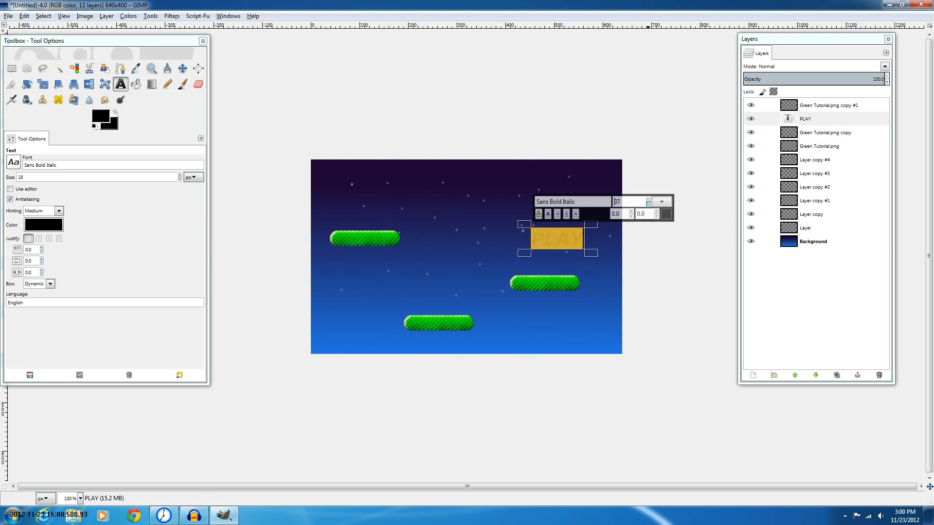
pyautogui.click(648, 203)
pyautogui.click(648, 203)
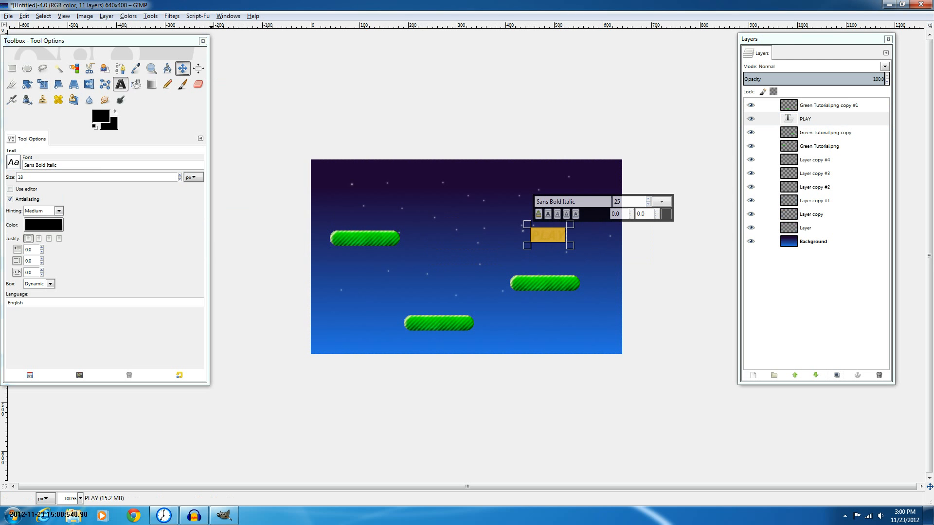
# Move the PLAY text onto the right-hand button and set its layer mode to Overlay
pyautogui.click(182, 68)
pyautogui.moveTo(549, 236); pyautogui.dragTo(546, 283)
pyautogui.click(885, 66)
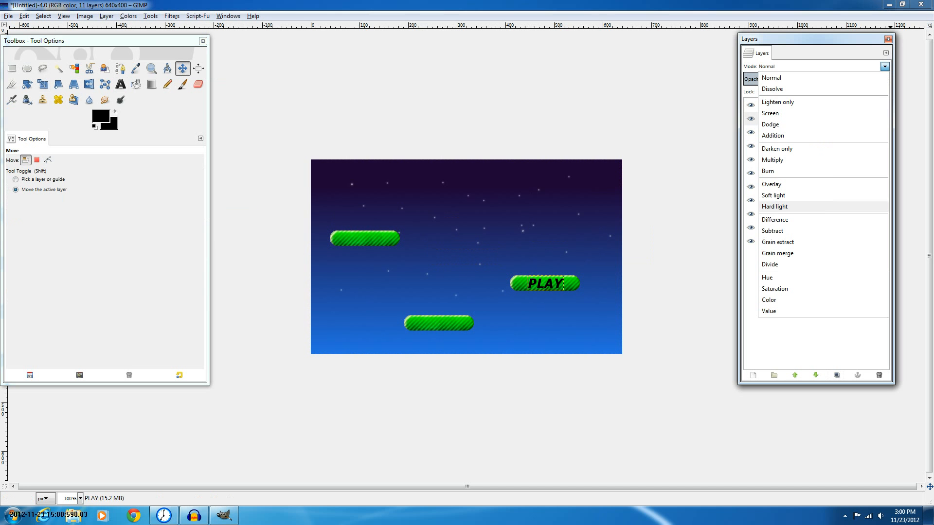
pyautogui.click(788, 184)
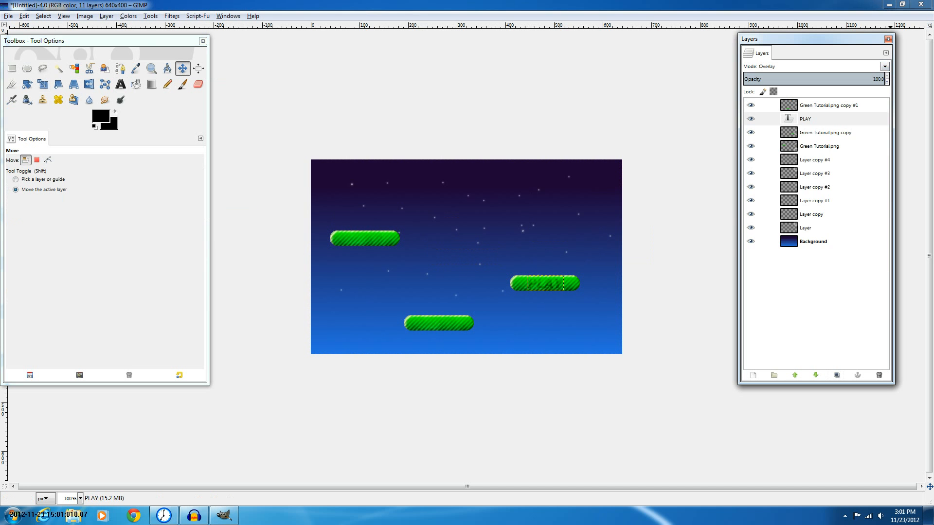
# Duplicate the PLAY layer and apply a black Inner Shadow effect with offset angle -78.2 and distance 8
pyautogui.click(837, 375)
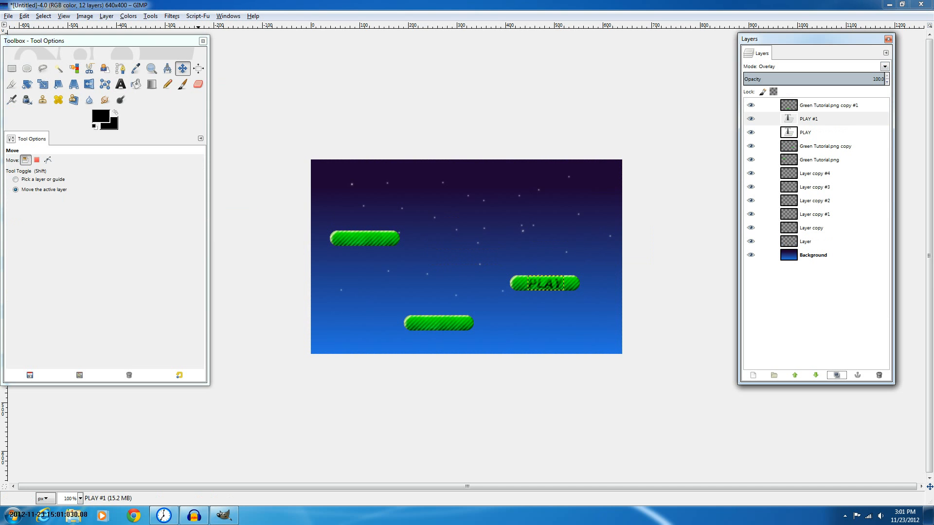
pyautogui.click(171, 16)
pyautogui.moveTo(198, 16)
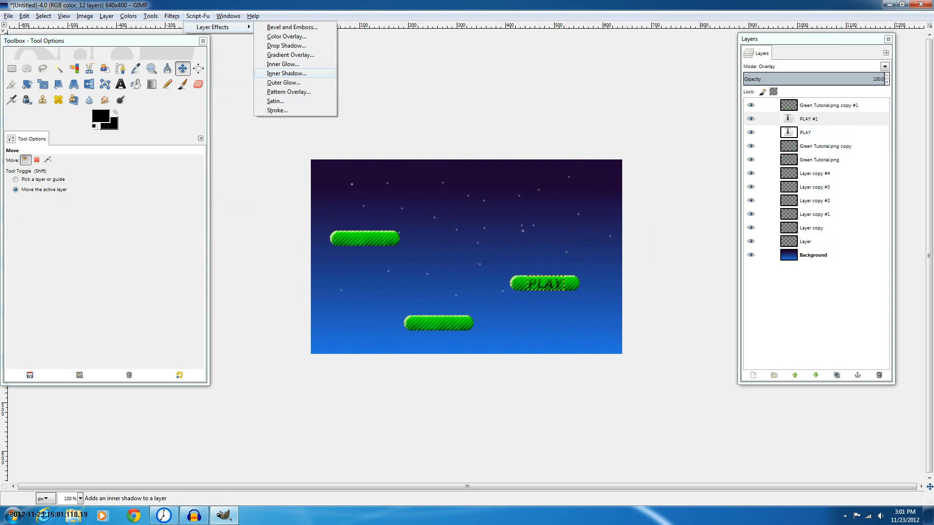
pyautogui.click(273, 73)
pyautogui.click(143, 99)
pyautogui.click(94, 191)
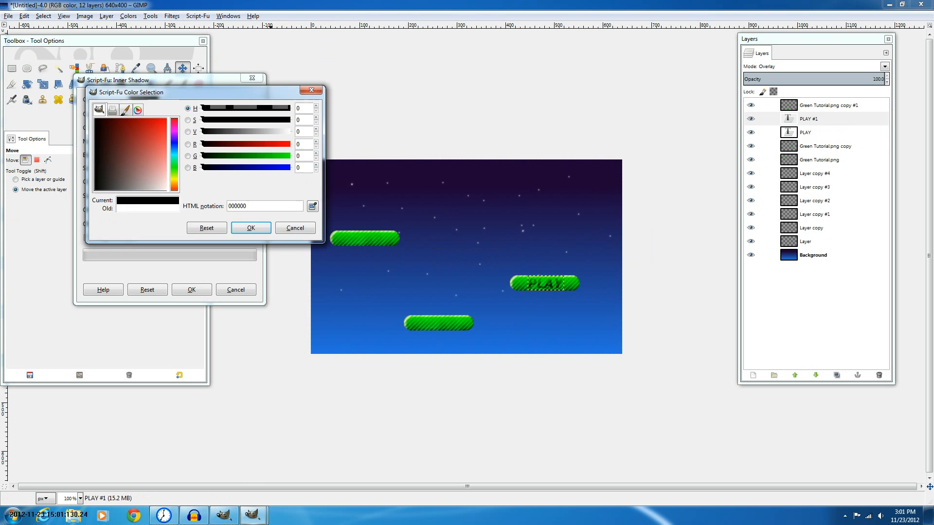
pyautogui.press('Return')
pyautogui.moveTo(213, 210); pyautogui.dragTo(156, 210)
pyautogui.click(157, 226)
pyautogui.click(157, 227)
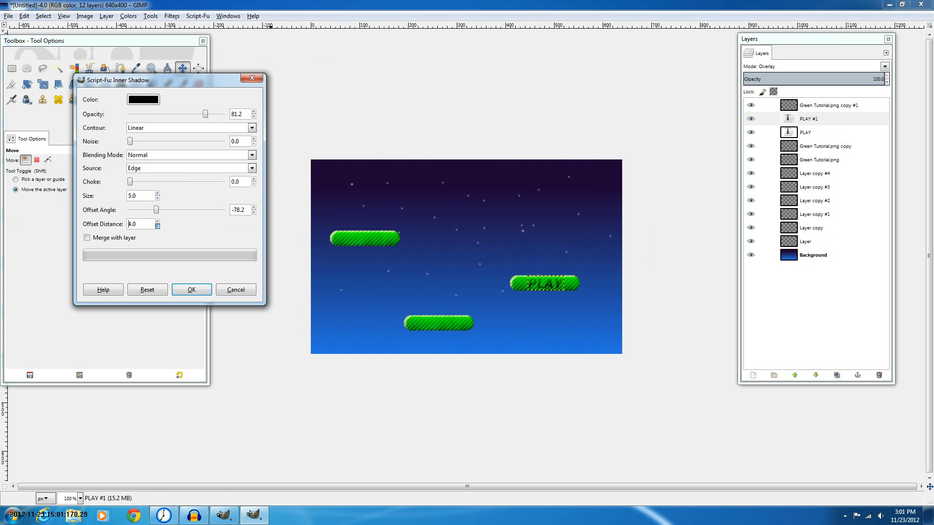
pyautogui.press('Return')
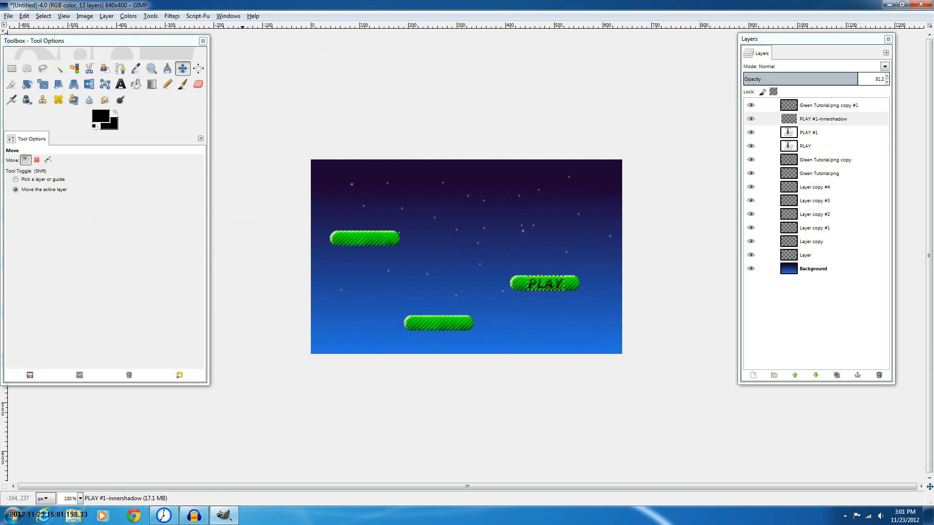
# Apply a Drop Shadow layer effect to the Green Tutorial.png copy button layer
pyautogui.click(826, 160)
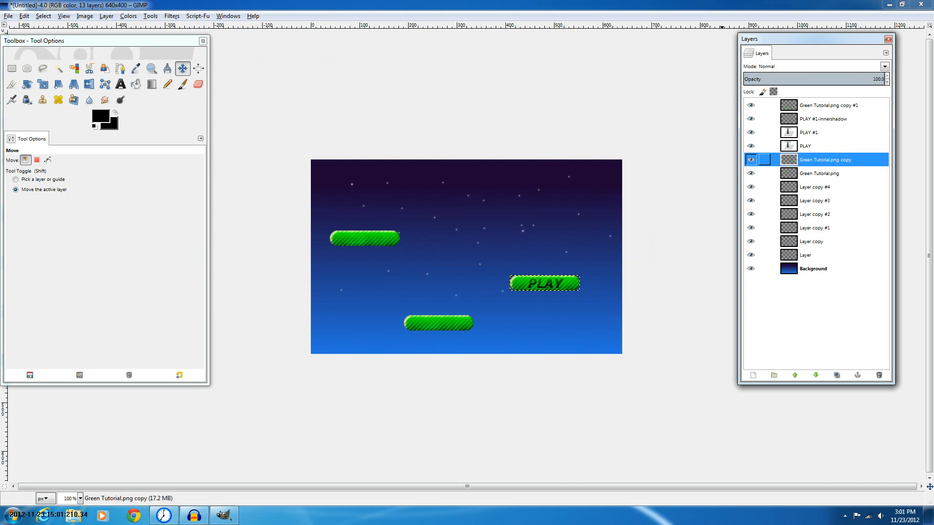
pyautogui.click(172, 16)
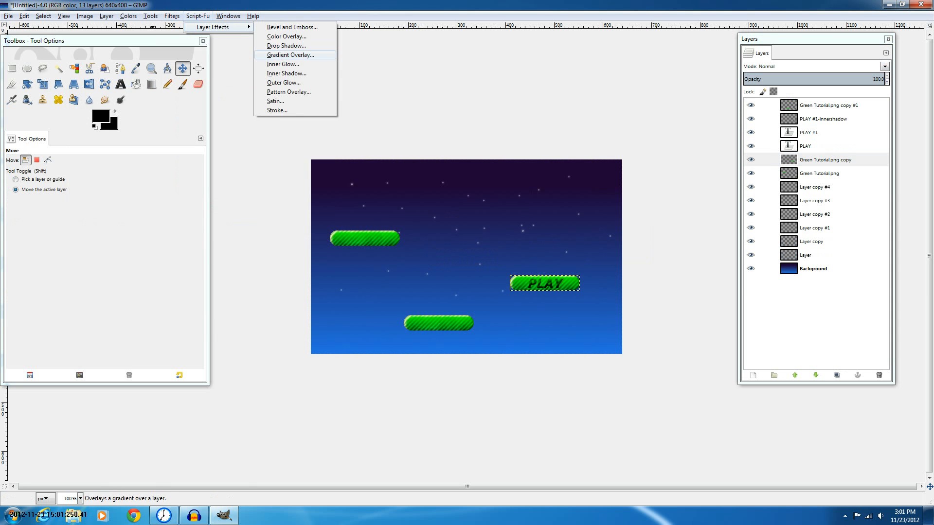
pyautogui.click(286, 45)
pyautogui.press('Return')
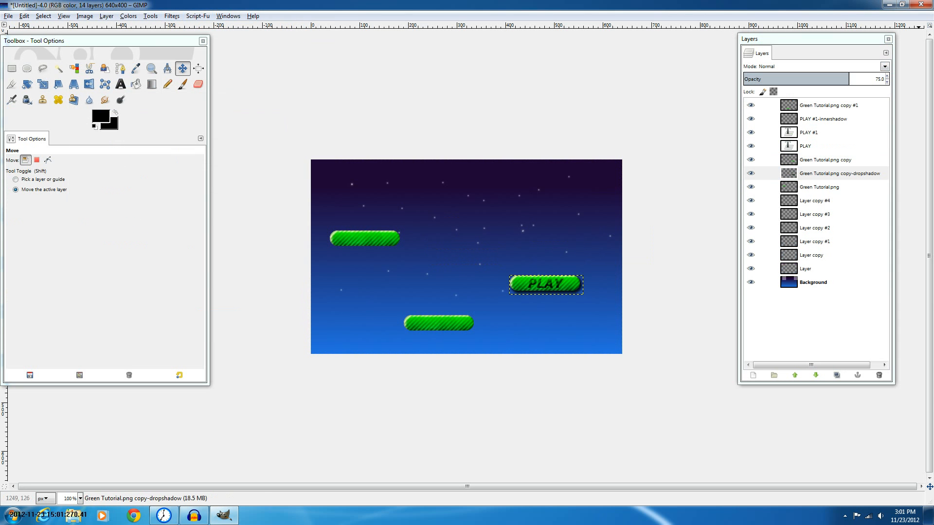
pyautogui.click(822, 283)
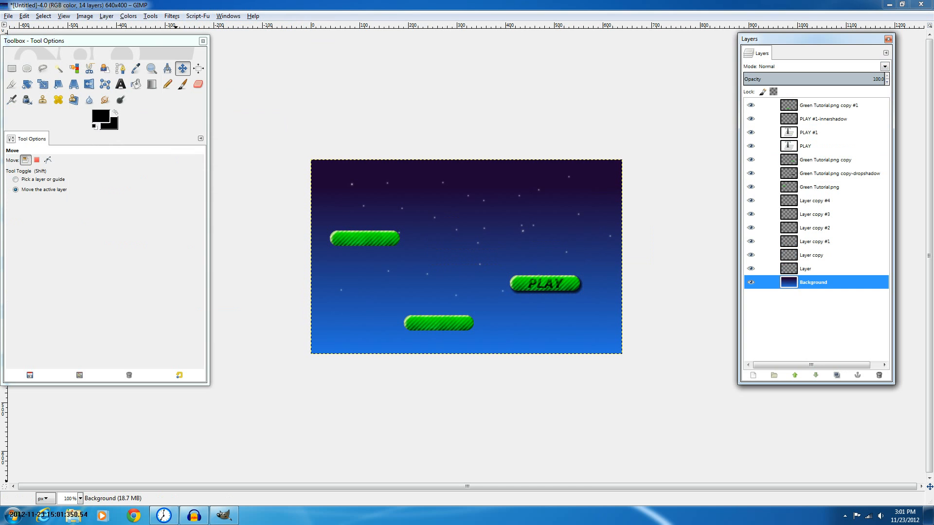
pyautogui.click(164, 516)
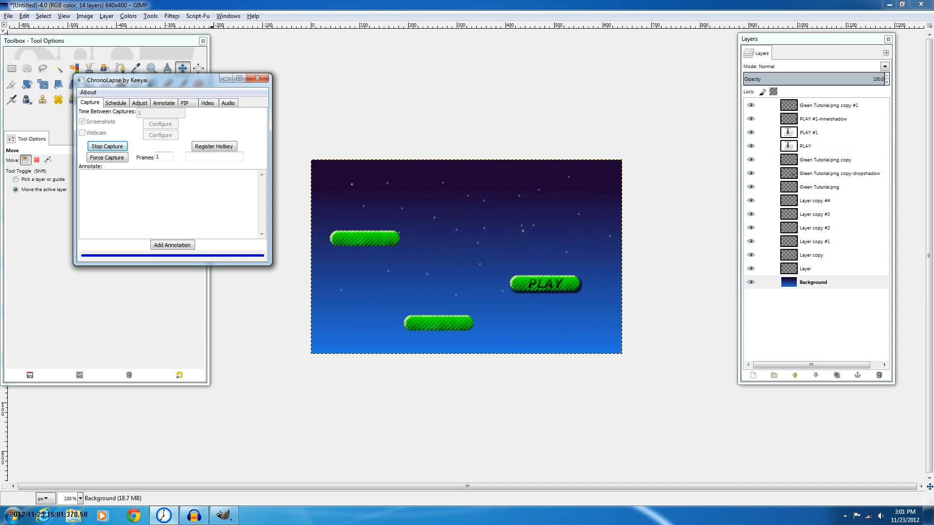